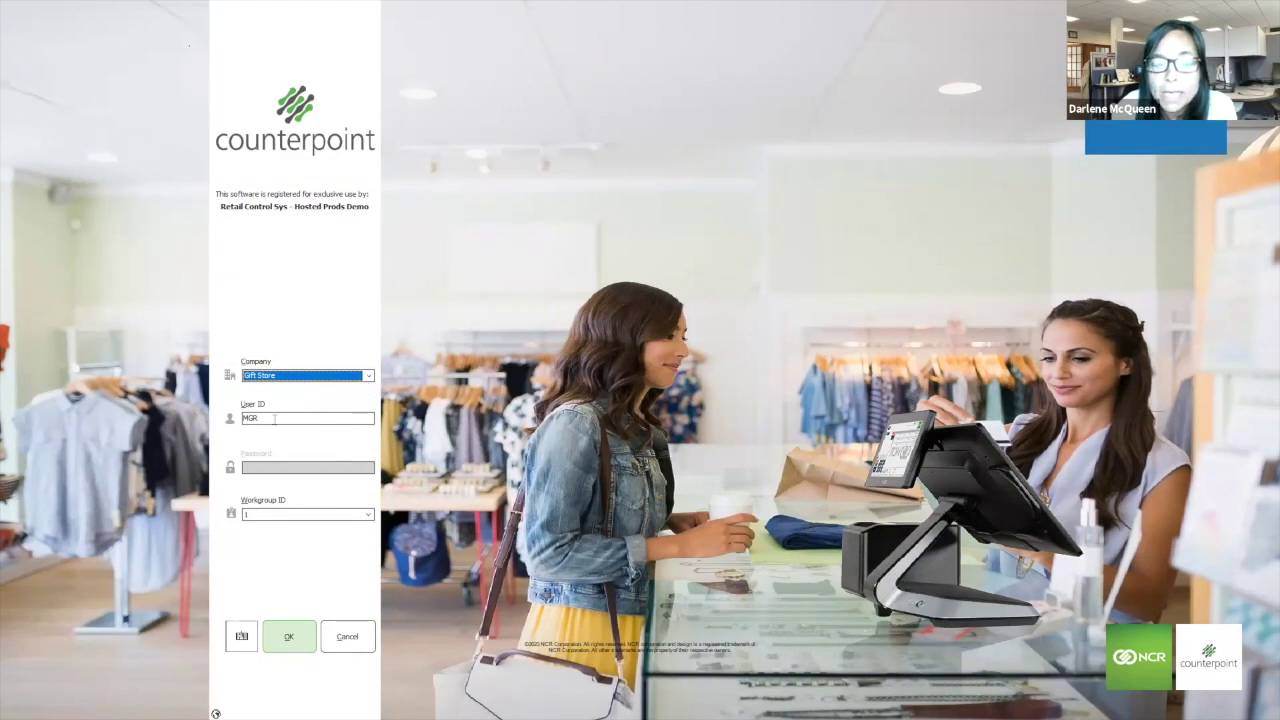
Log in to the Gift Store company with the prefilled user ID and workgroup.
left_click(276, 418)
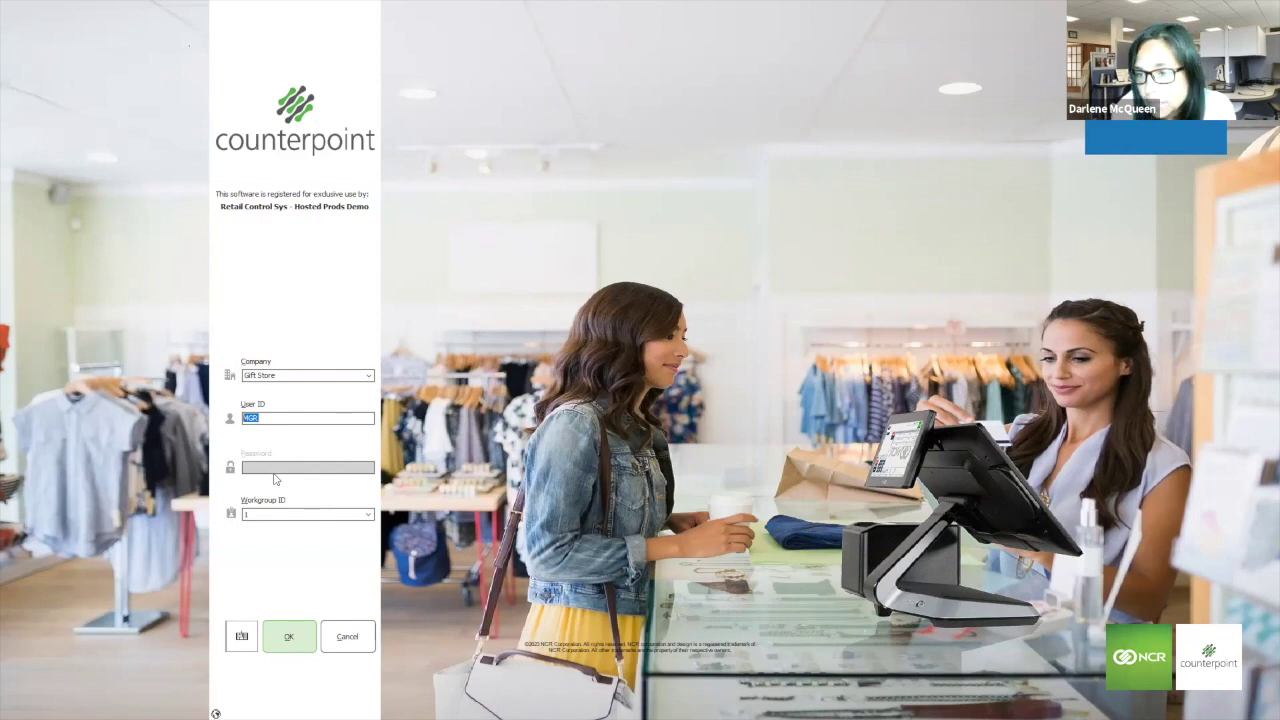
left_click(284, 640)
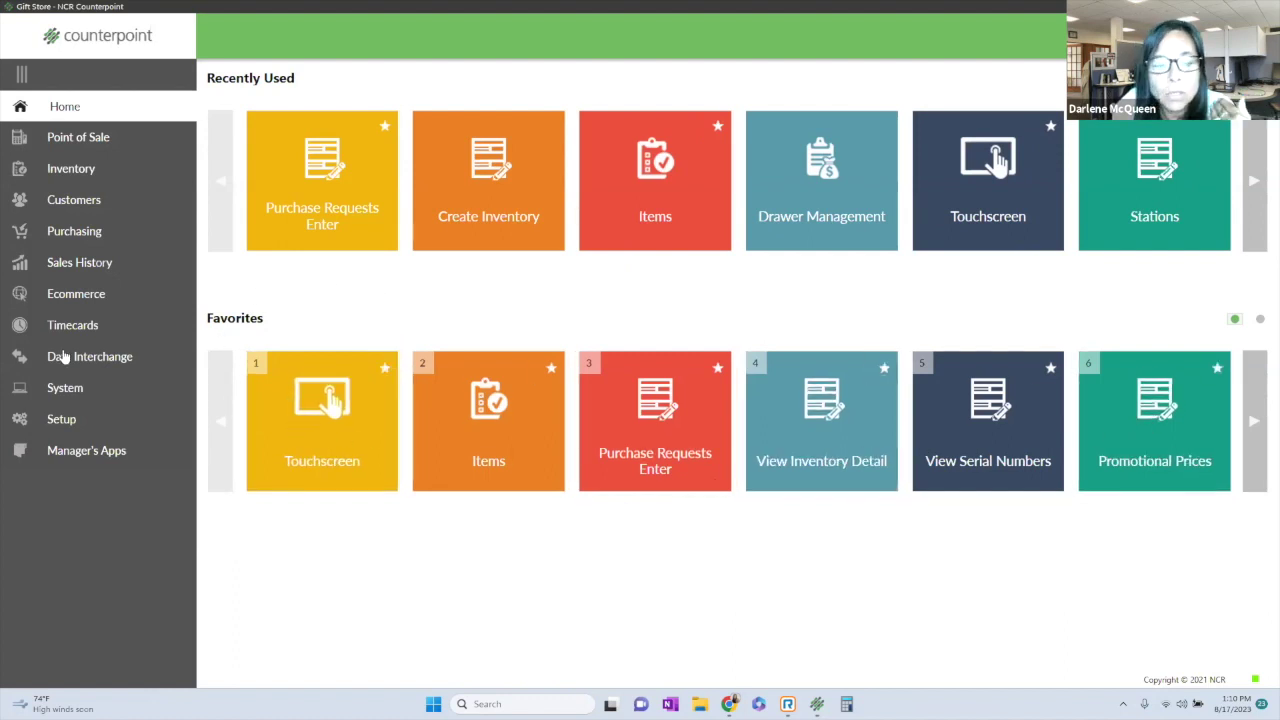
Add Vendors from the Purchasing area to the favorites and check it among the home page's favorites.
left_click(72, 236)
left_click(342, 128)
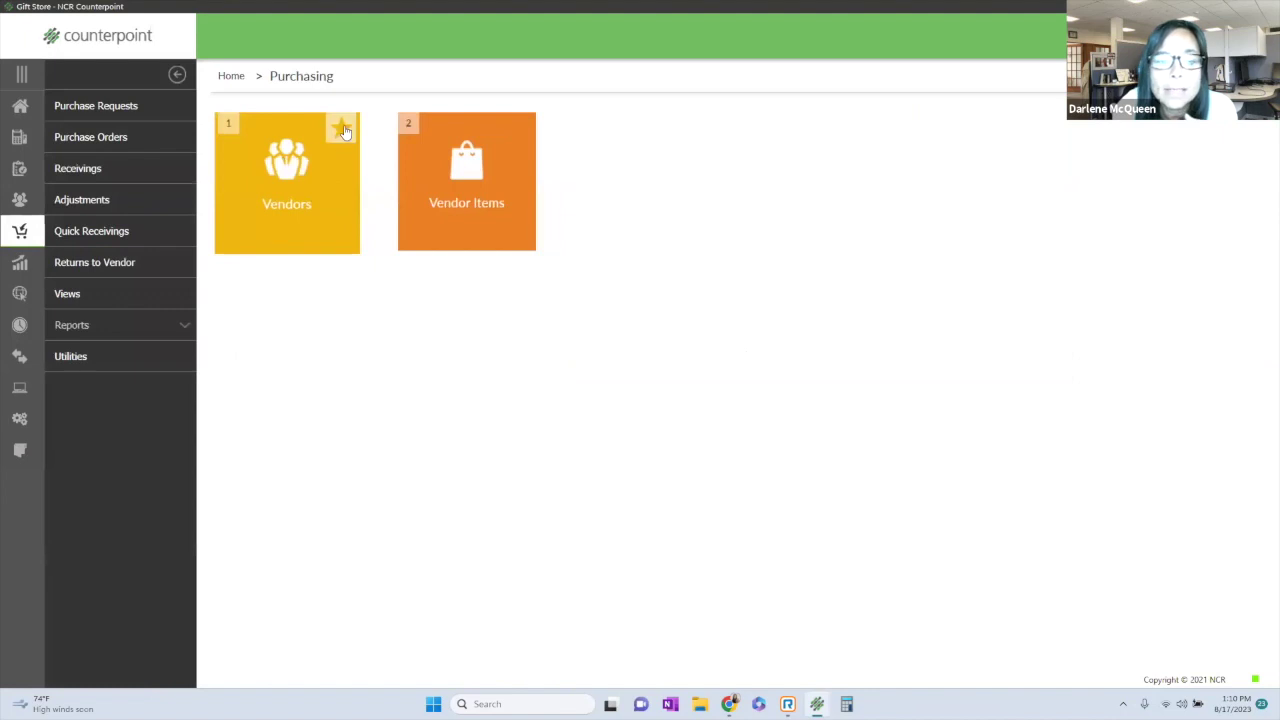
left_click(20, 106)
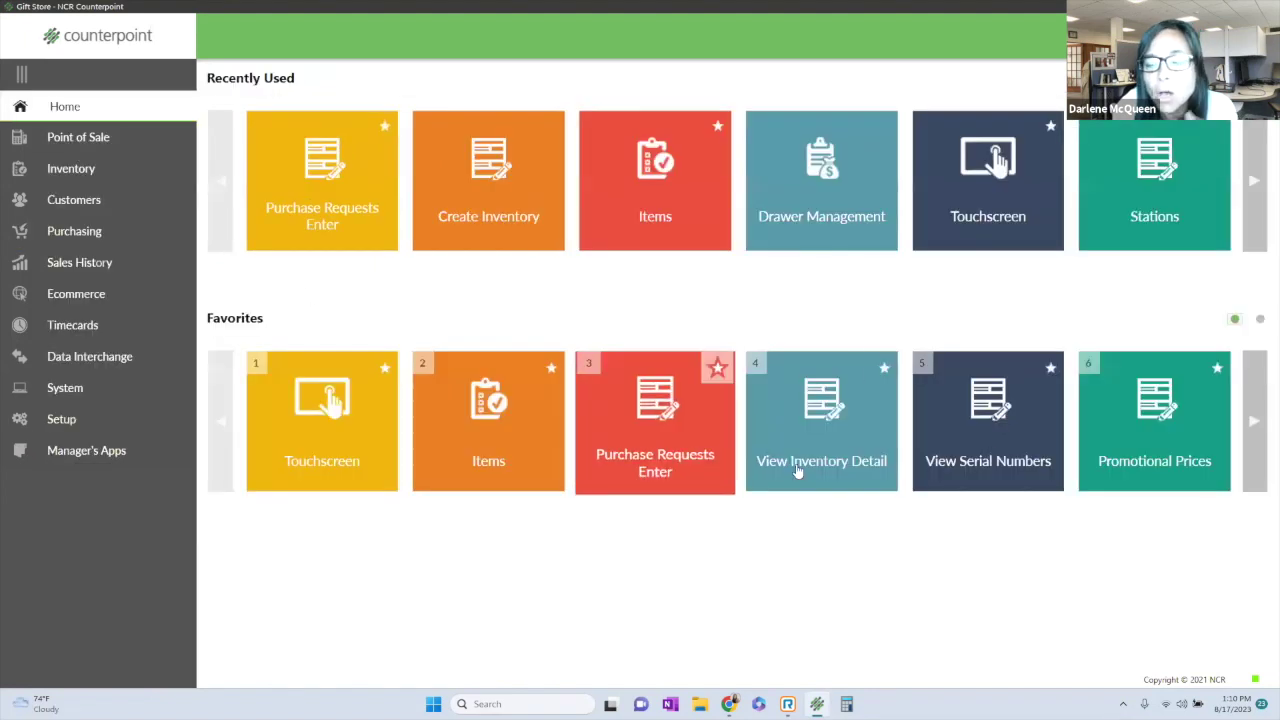
left_click(1255, 428)
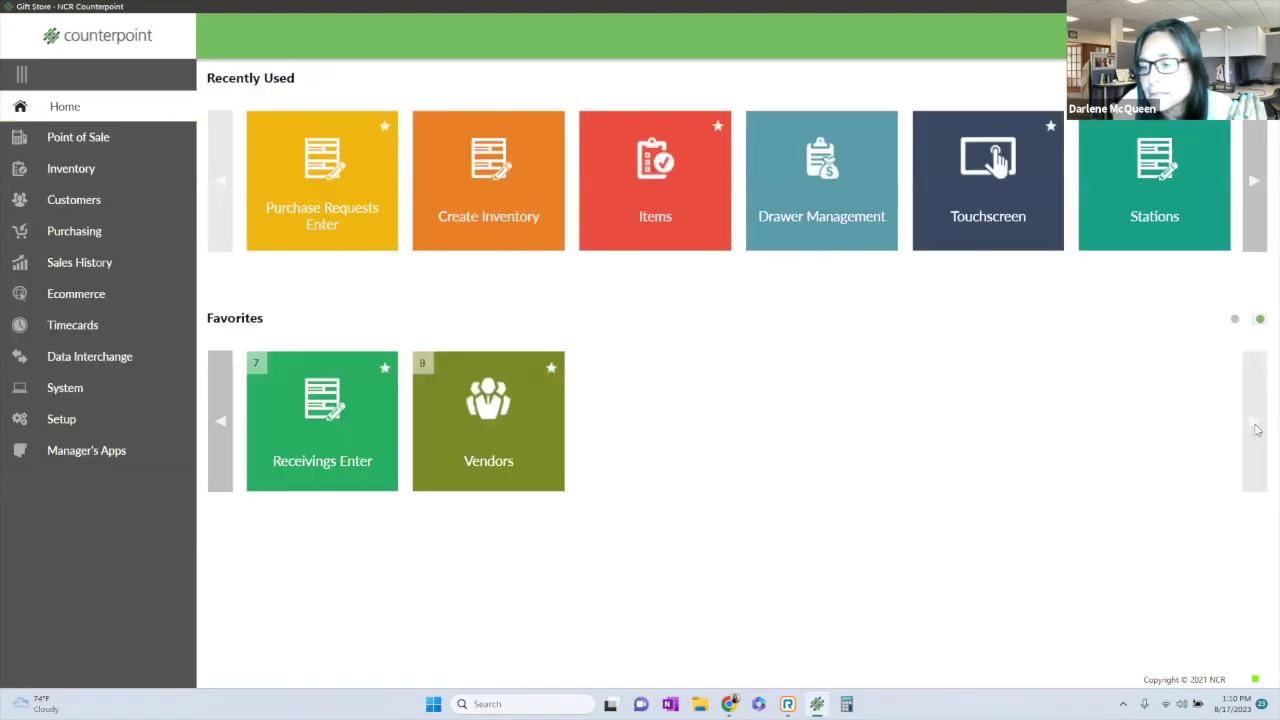
left_click(220, 423)
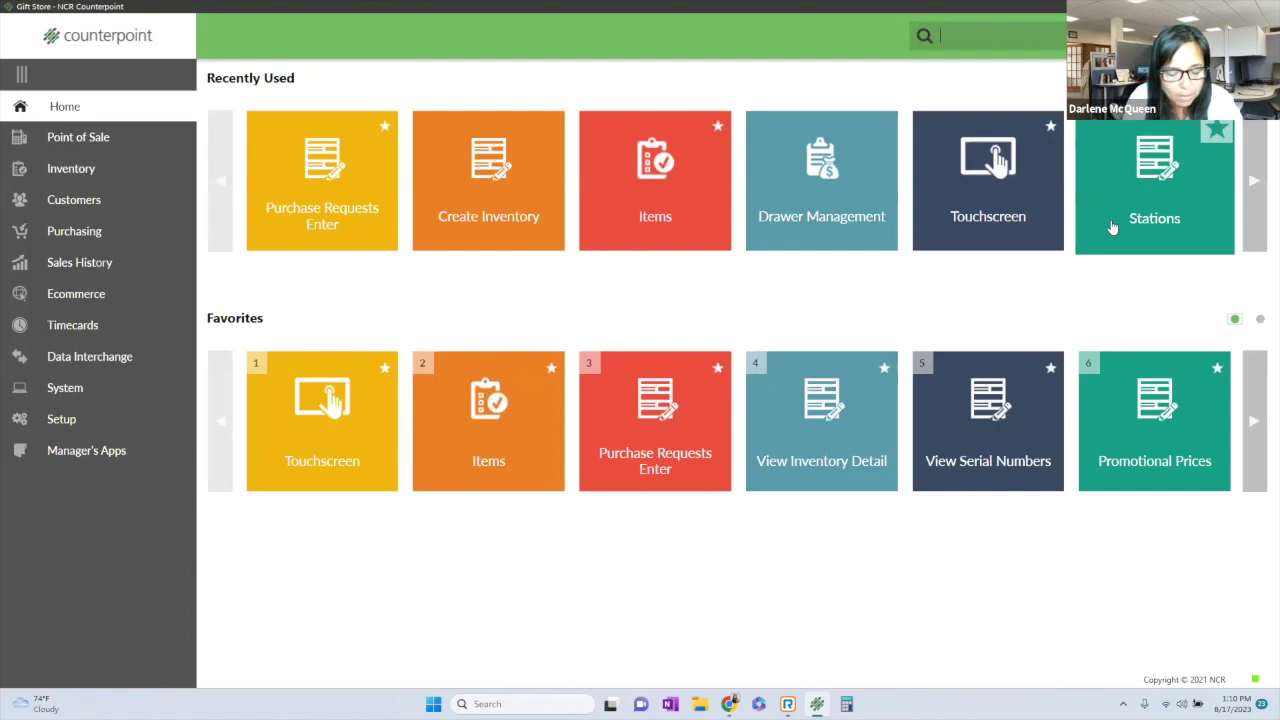
Search the menu for "tax", look over the matching functions and clear the search.
type("tax")
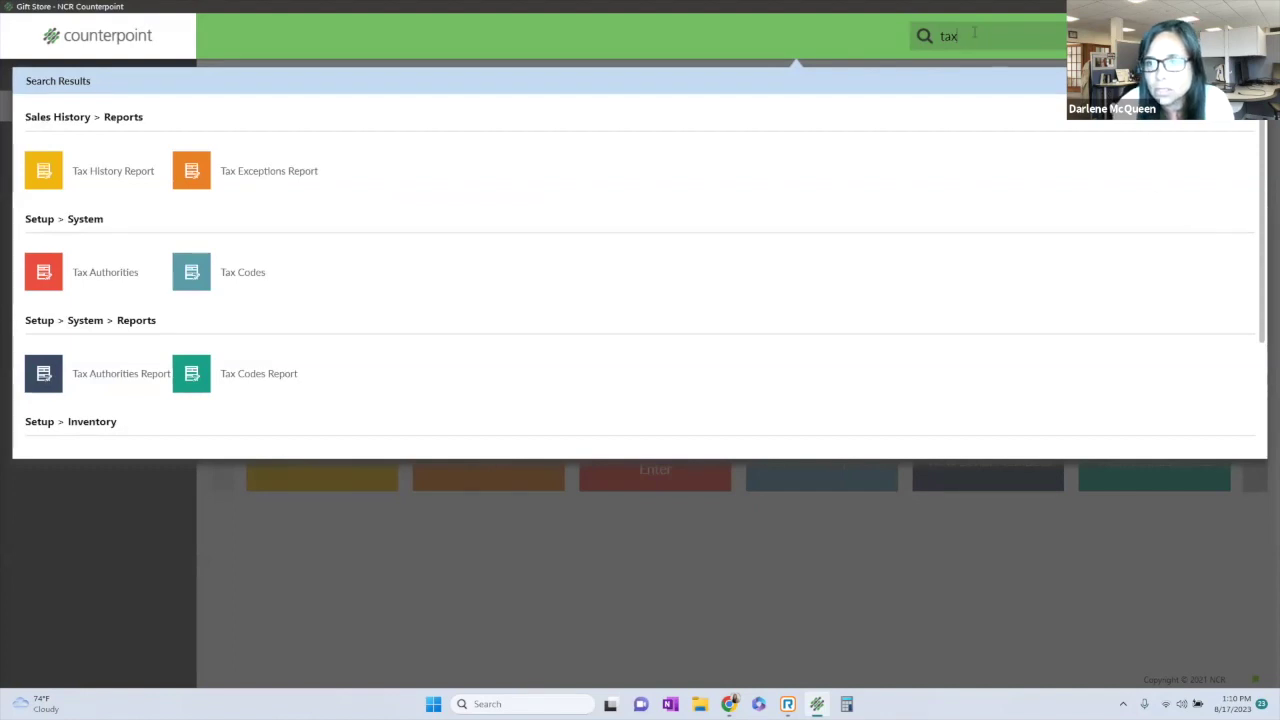
left_click_drag(1260, 306, 1260, 246)
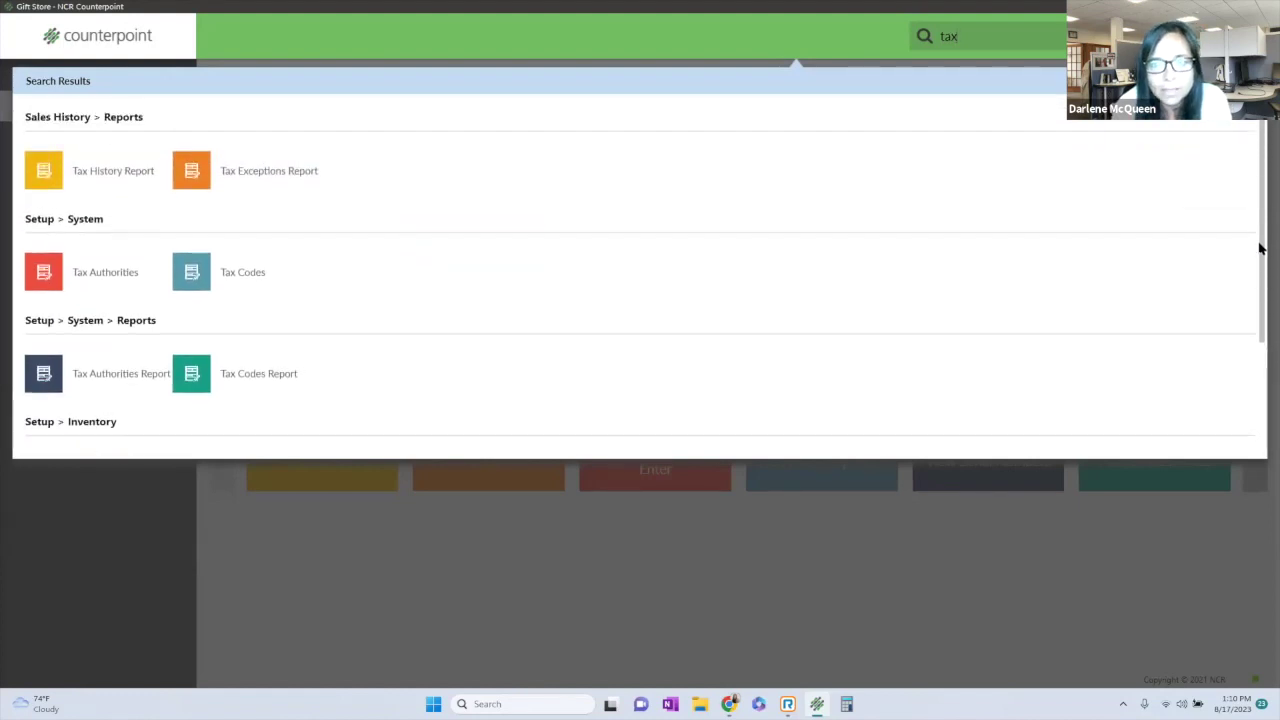
left_click(990, 46)
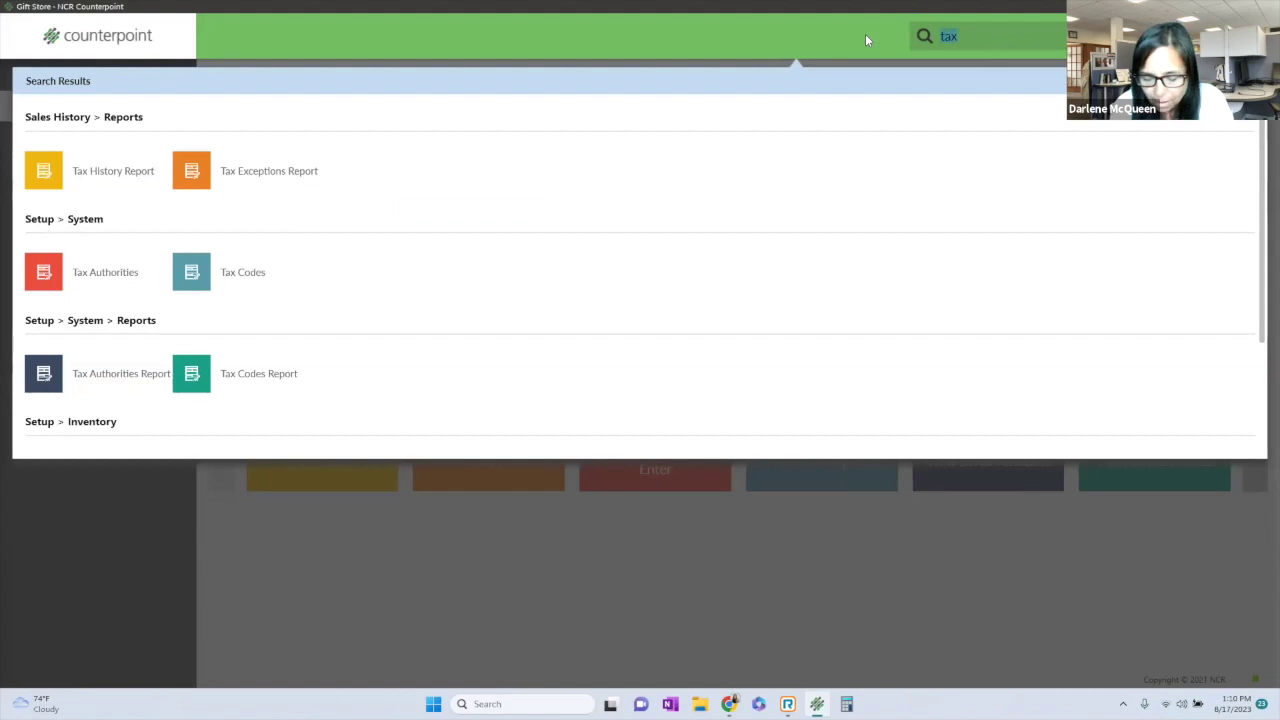
key("BackSpace")
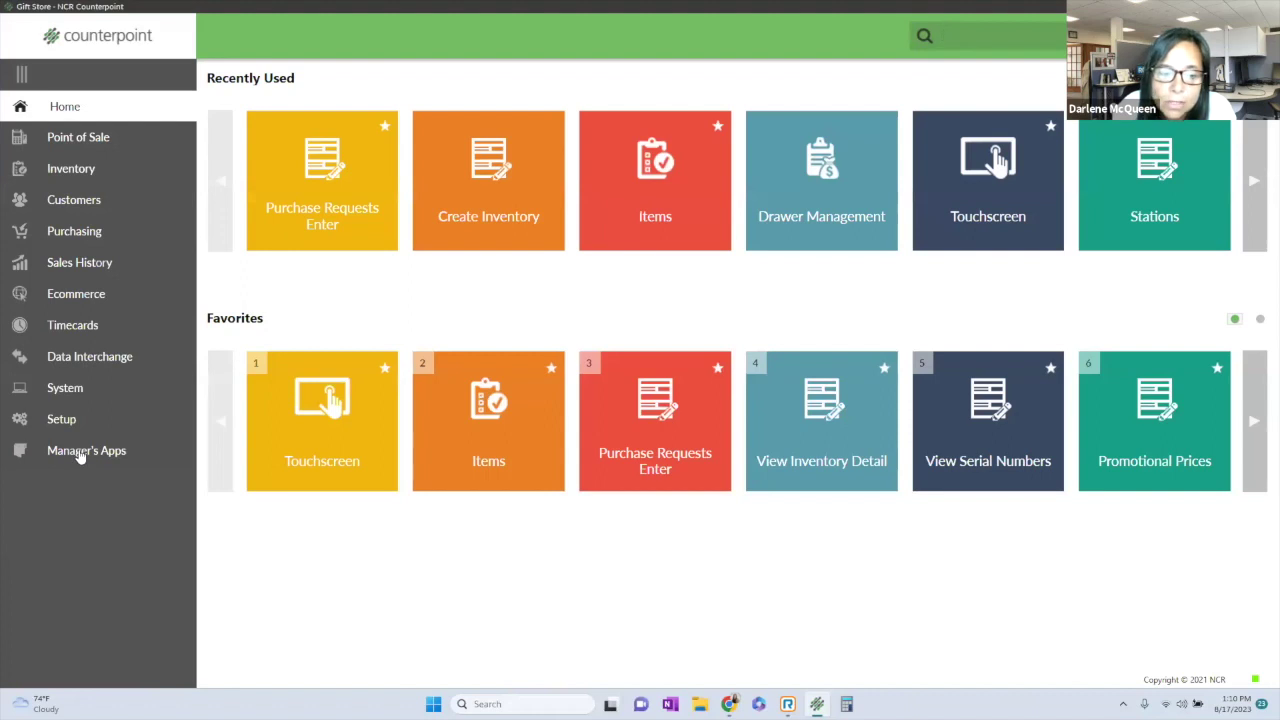
Look through Manager's Apps and the System area's Accounting functions and reports, and return to the home page.
left_click(82, 452)
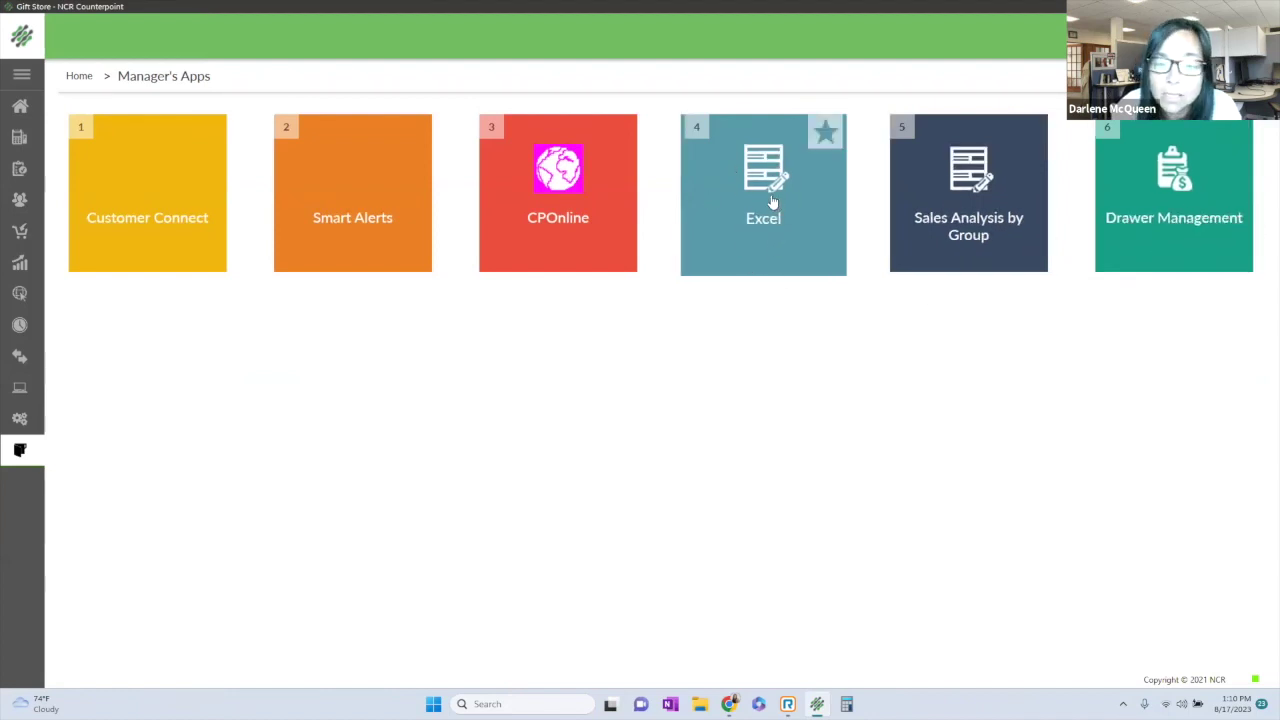
left_click(21, 106)
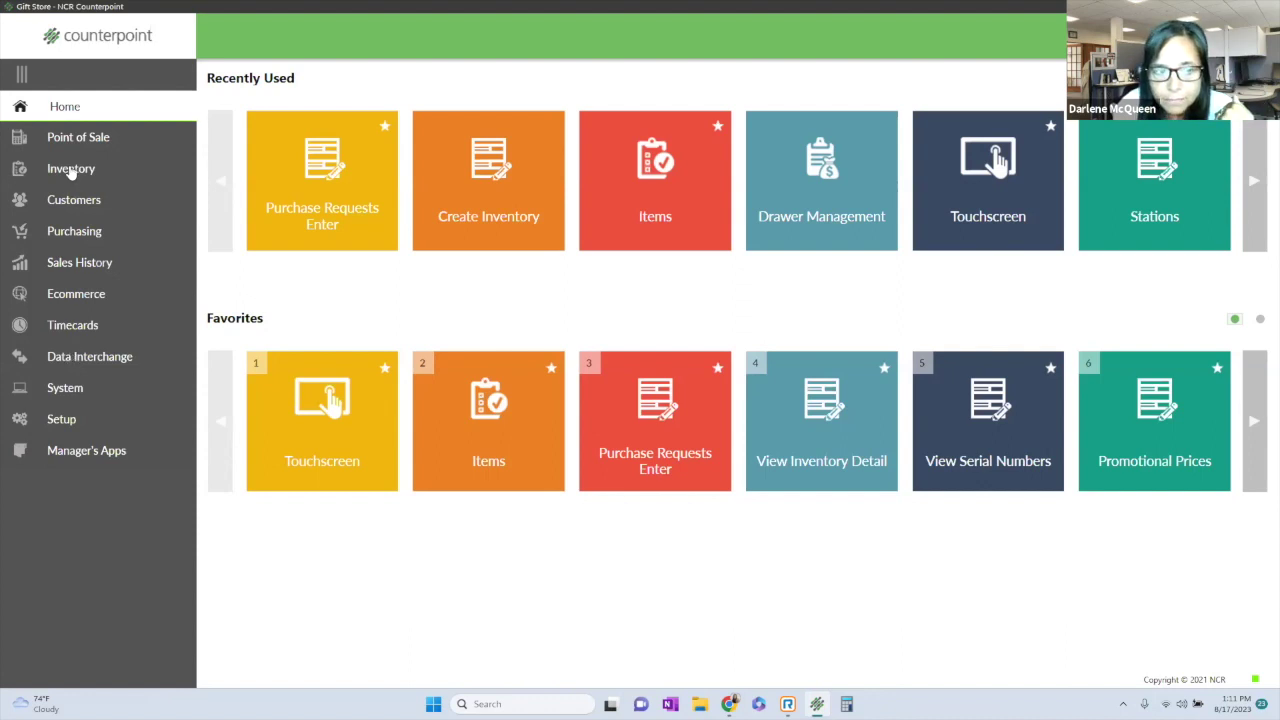
left_click(66, 390)
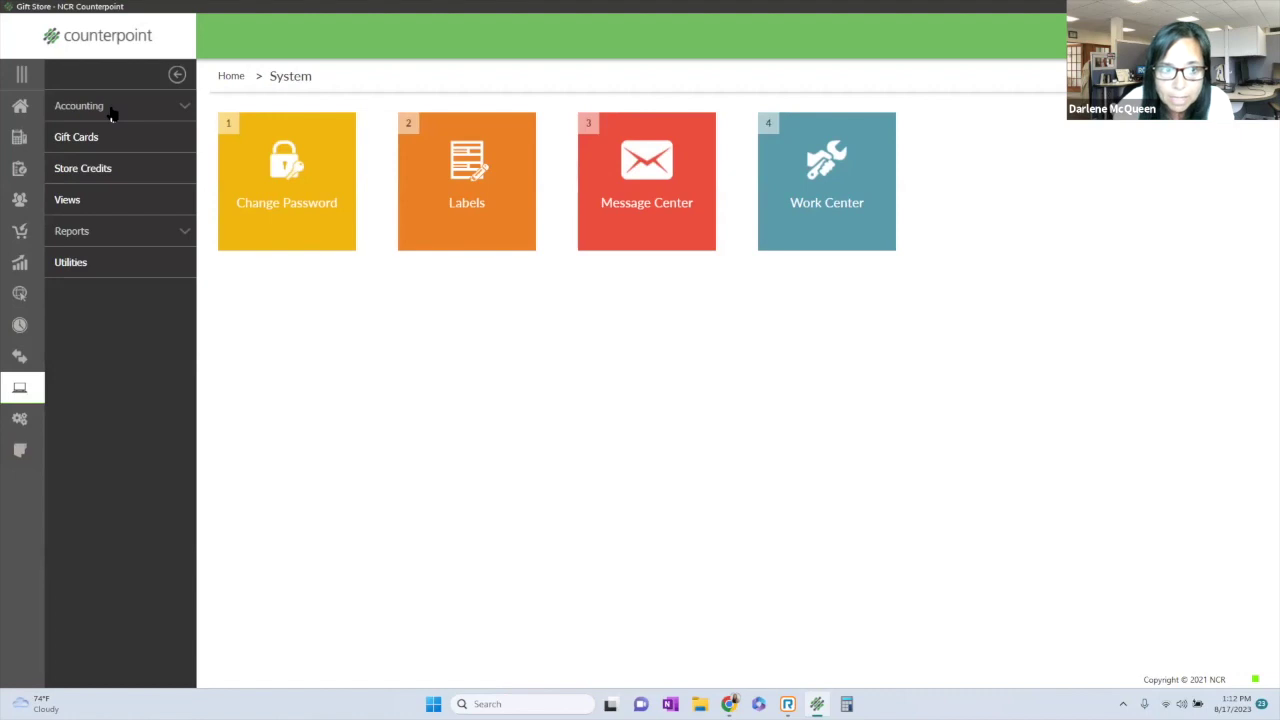
left_click(110, 108)
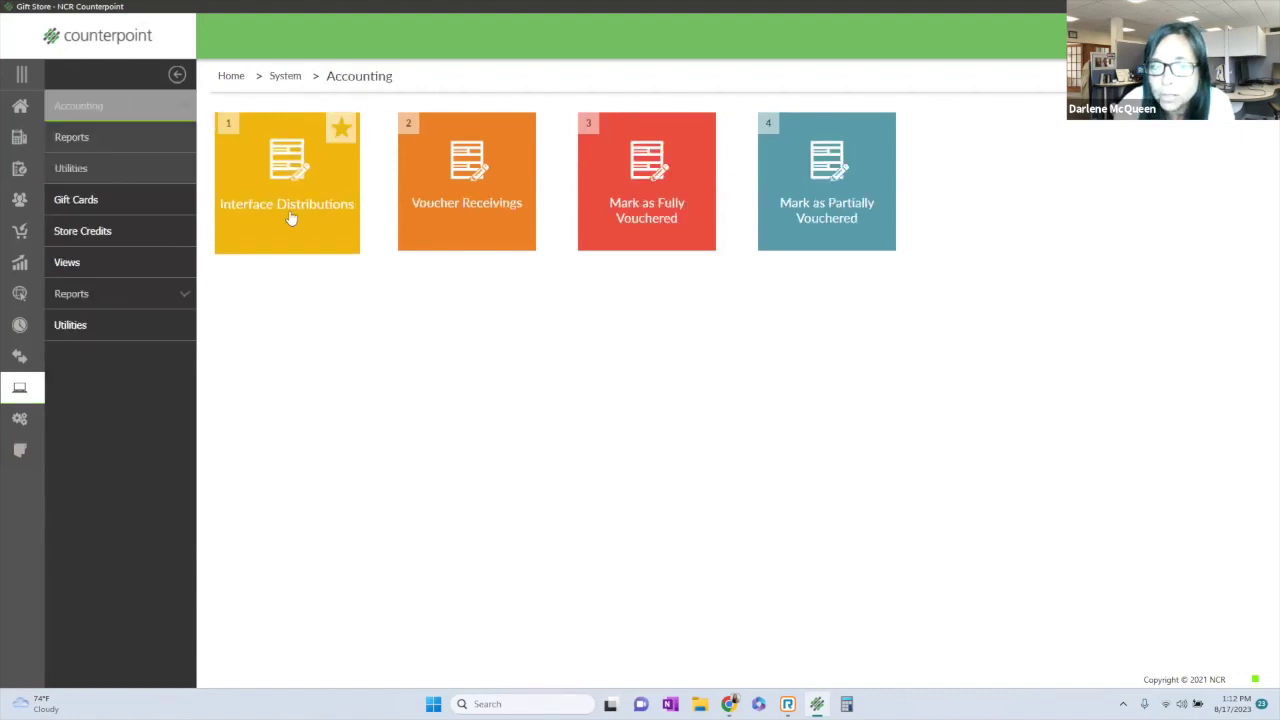
left_click(94, 134)
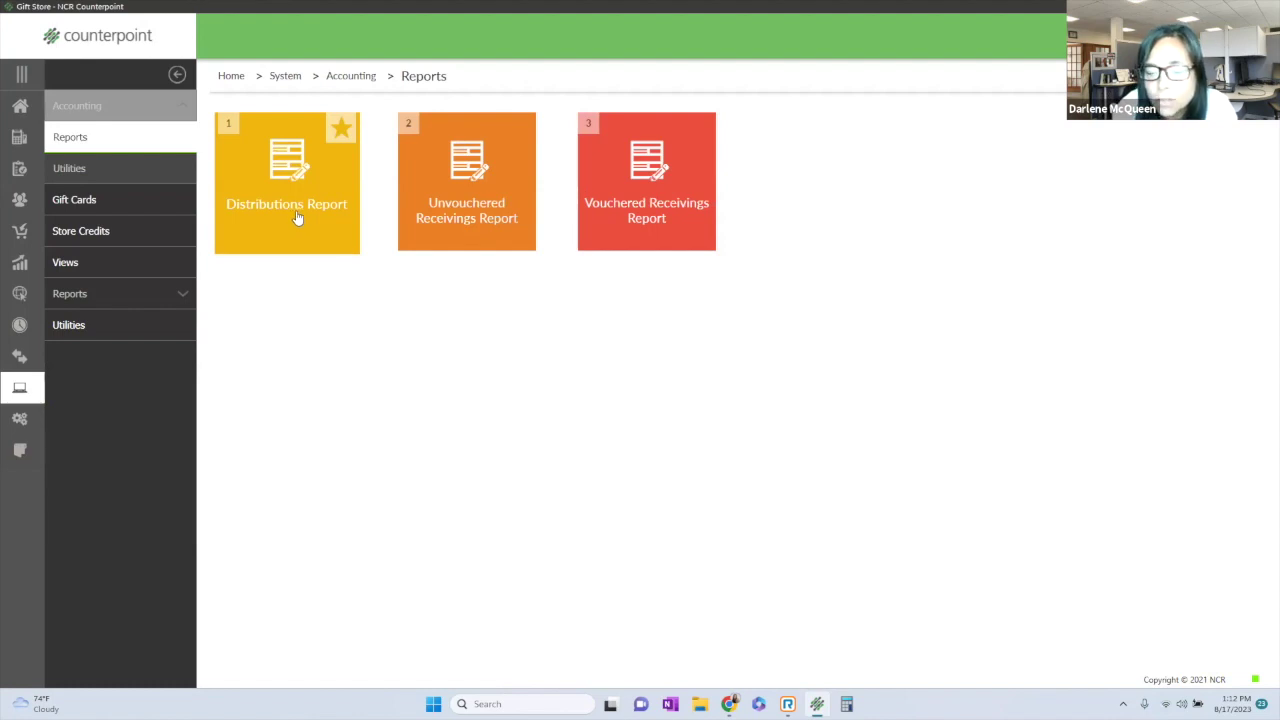
left_click(21, 107)
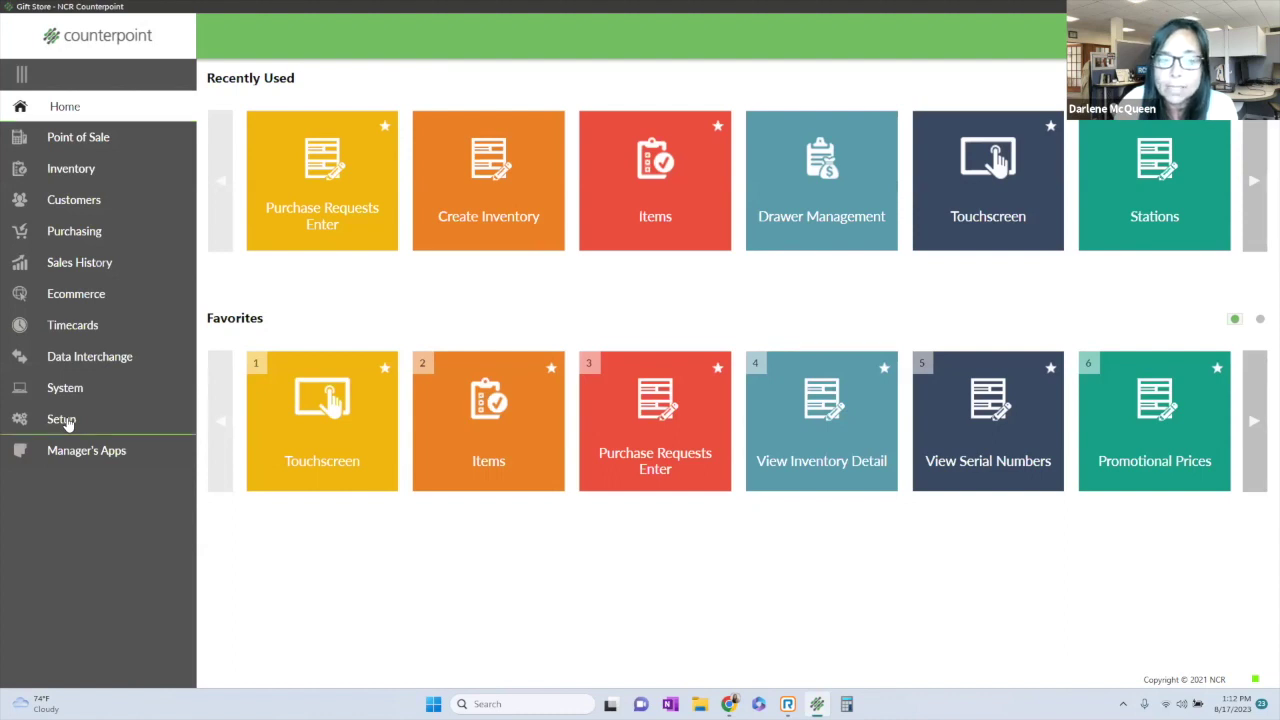
Open Quick Setup from the system setup and display the user-defined item profile fields.
left_click(63, 421)
left_click(131, 120)
left_click(279, 171)
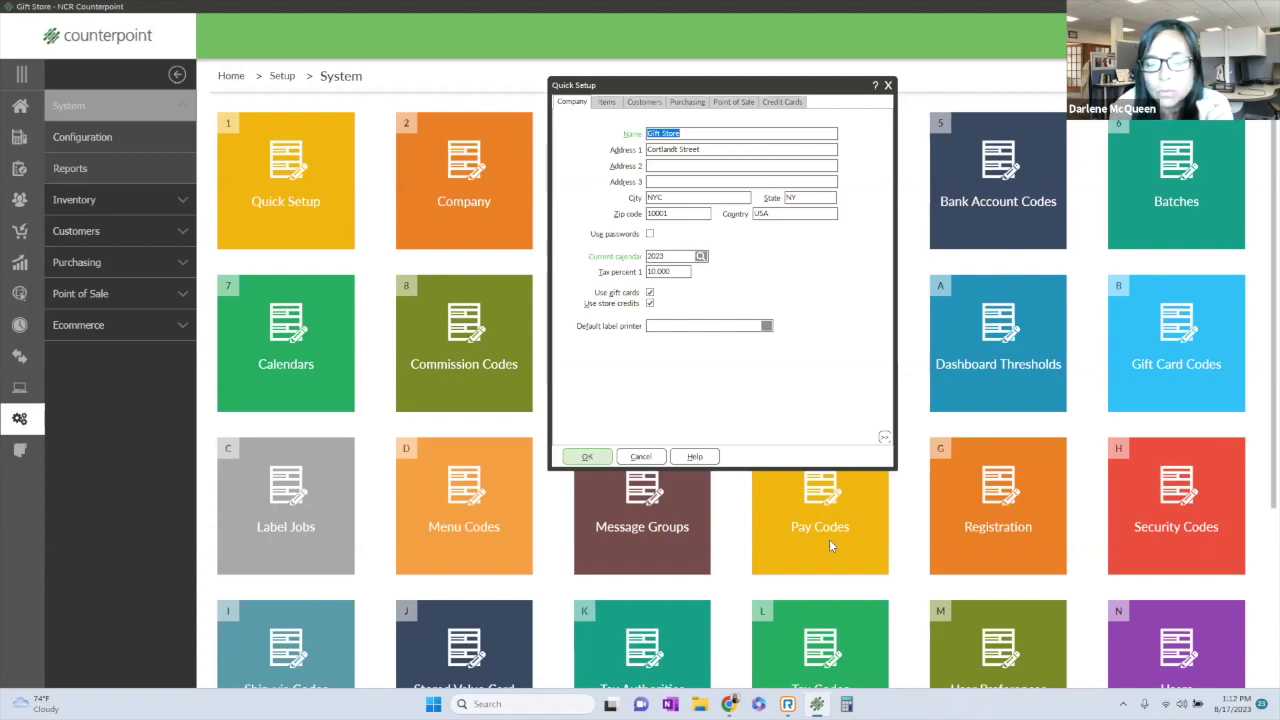
left_click(600, 104)
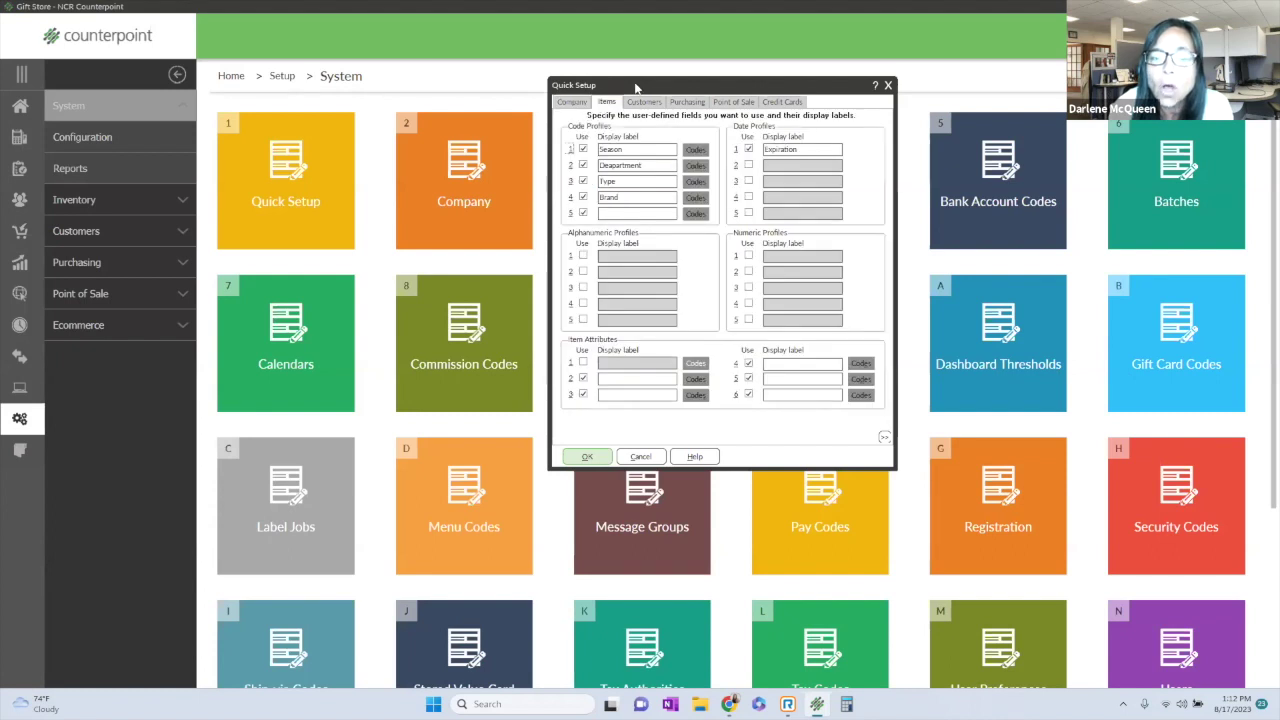
left_click_drag(635, 87, 458, 75)
left_click(405, 201)
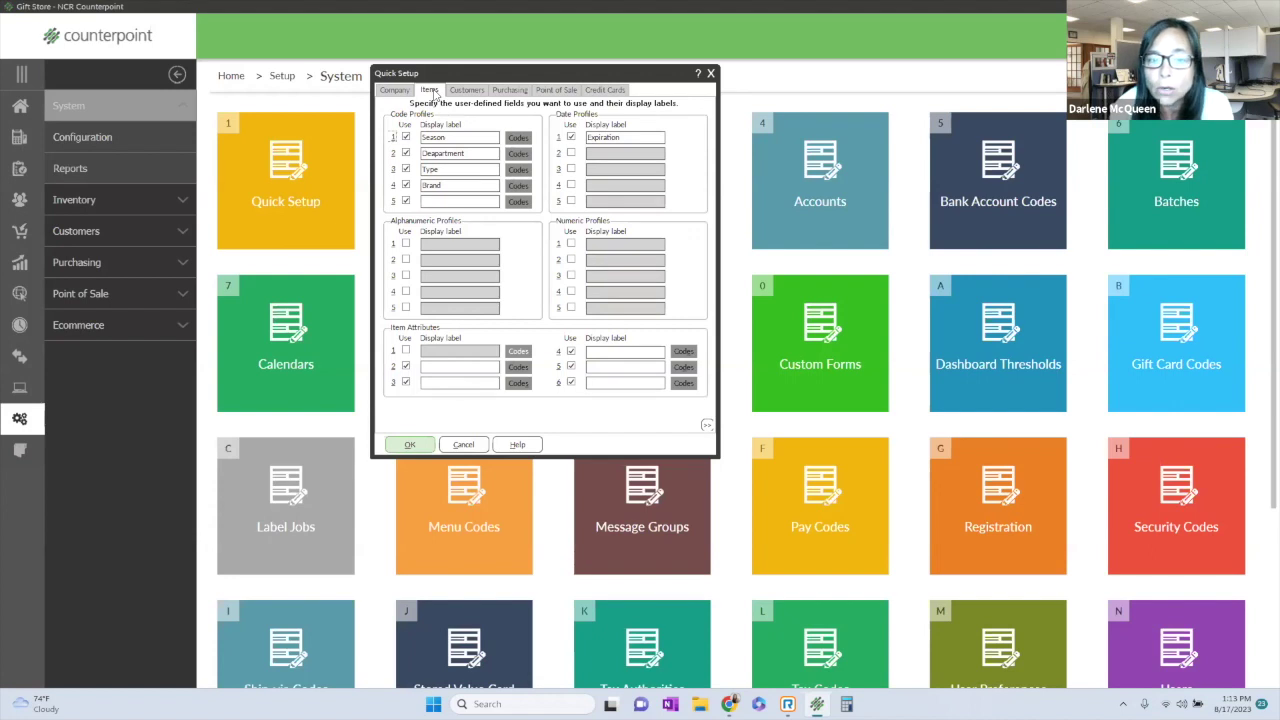
Examine the Season item profile's use setting and display label, and view its list of profile codes.
left_click(406, 138)
left_click(406, 138)
double_click(436, 137)
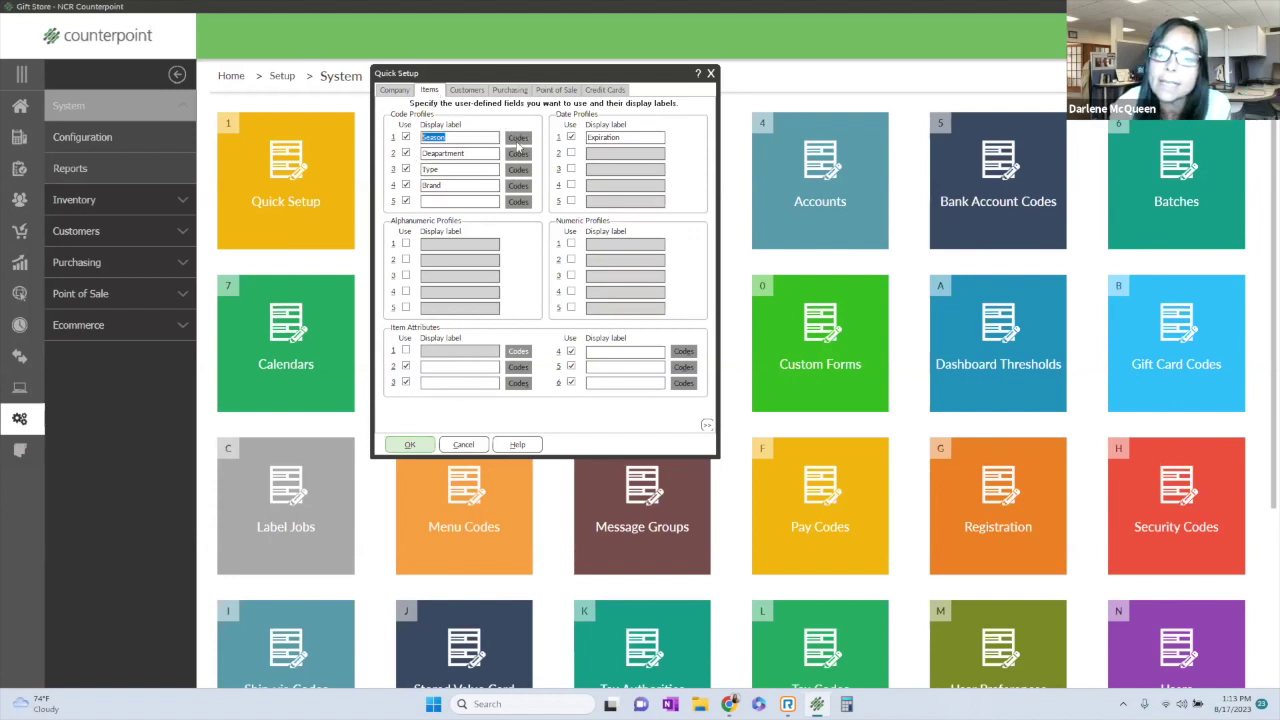
left_click(518, 138)
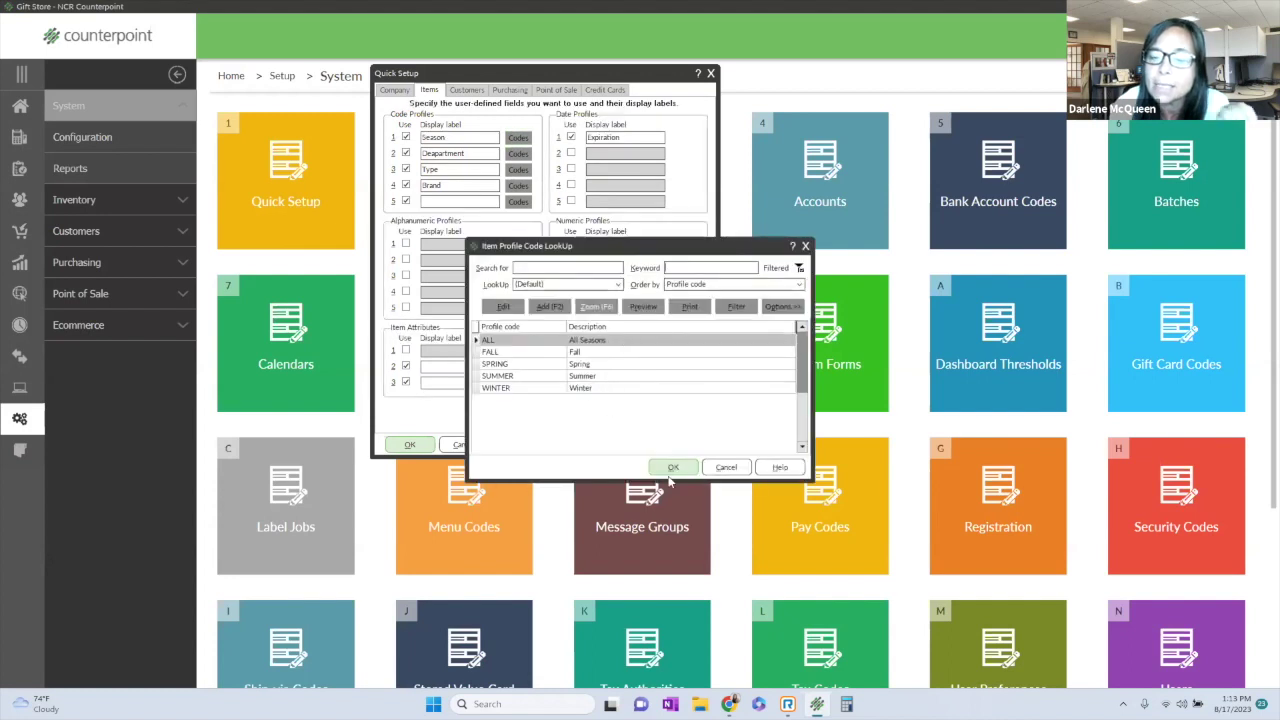
left_click(729, 470)
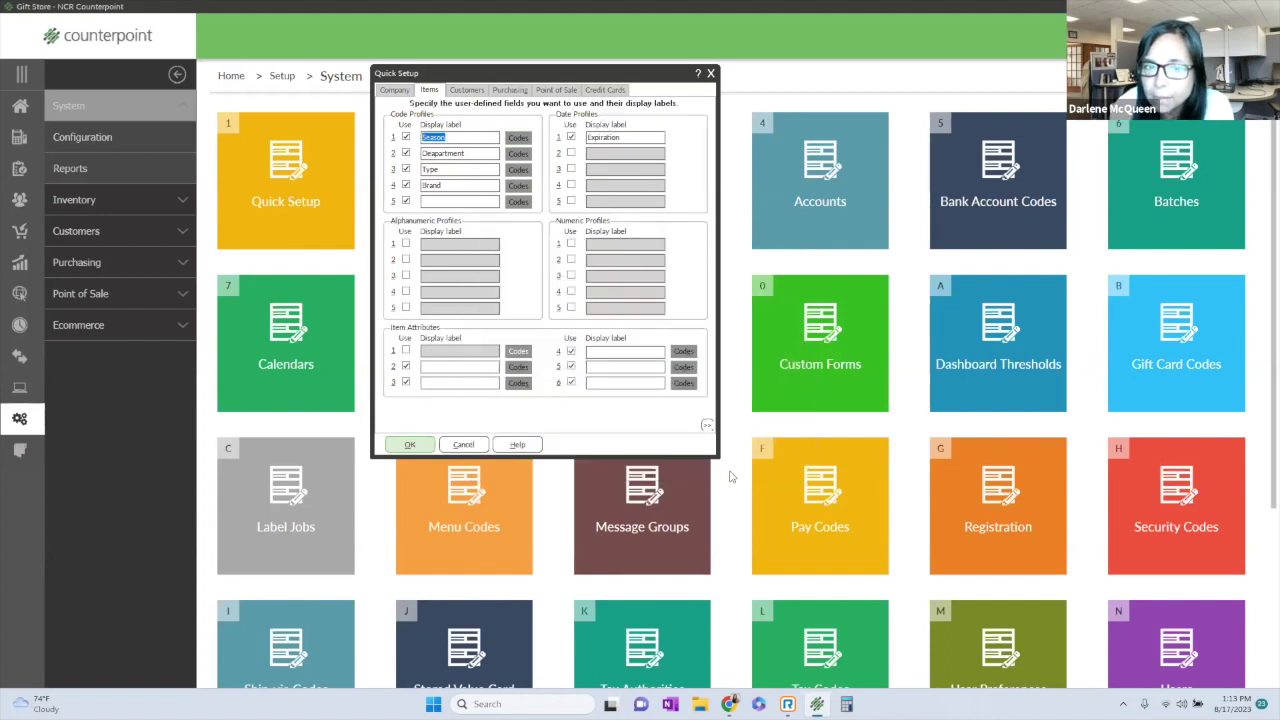
left_click(406, 138)
left_click(406, 138)
double_click(430, 138)
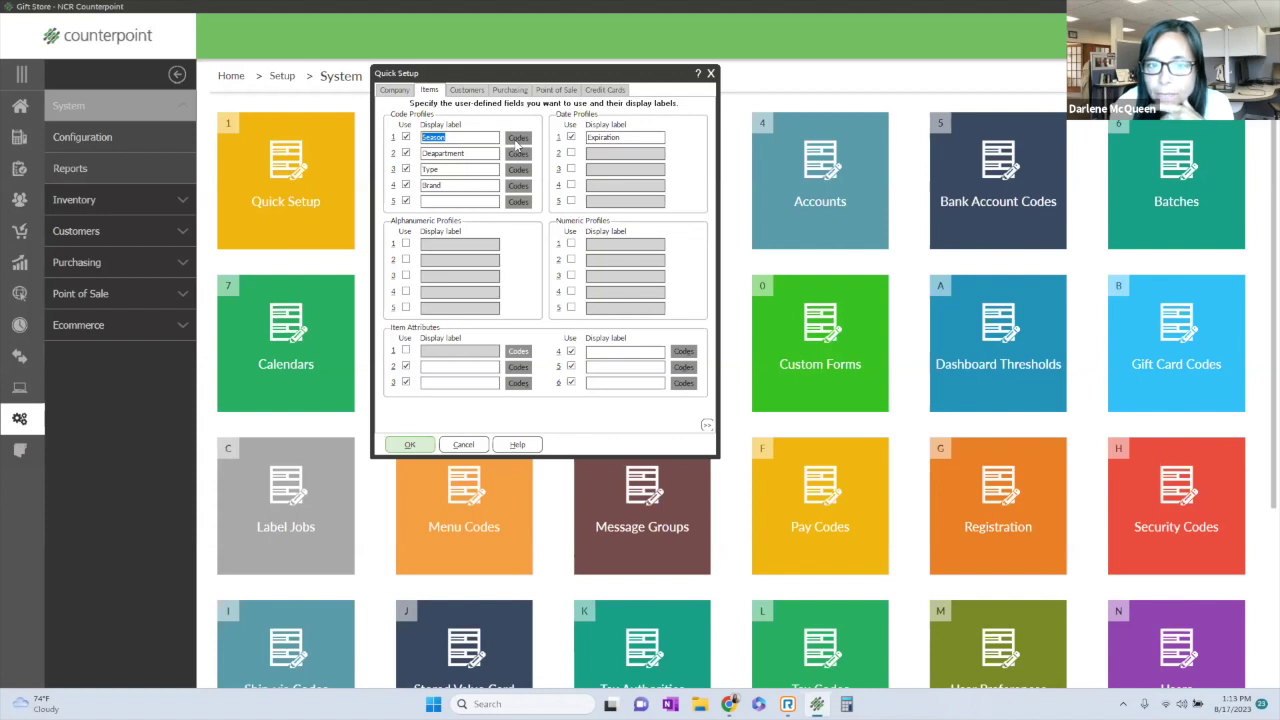
Correct the display label of item code profile 2 to "Department".
left_click(434, 153)
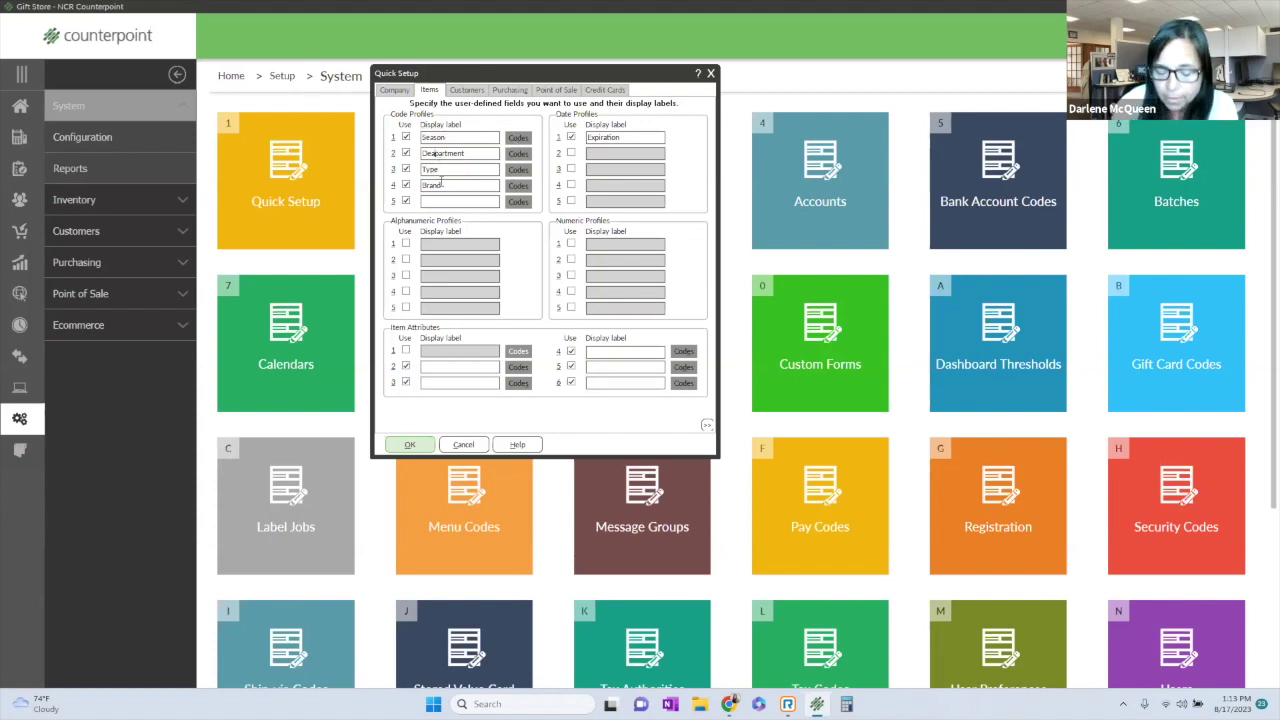
key("BackSpace")
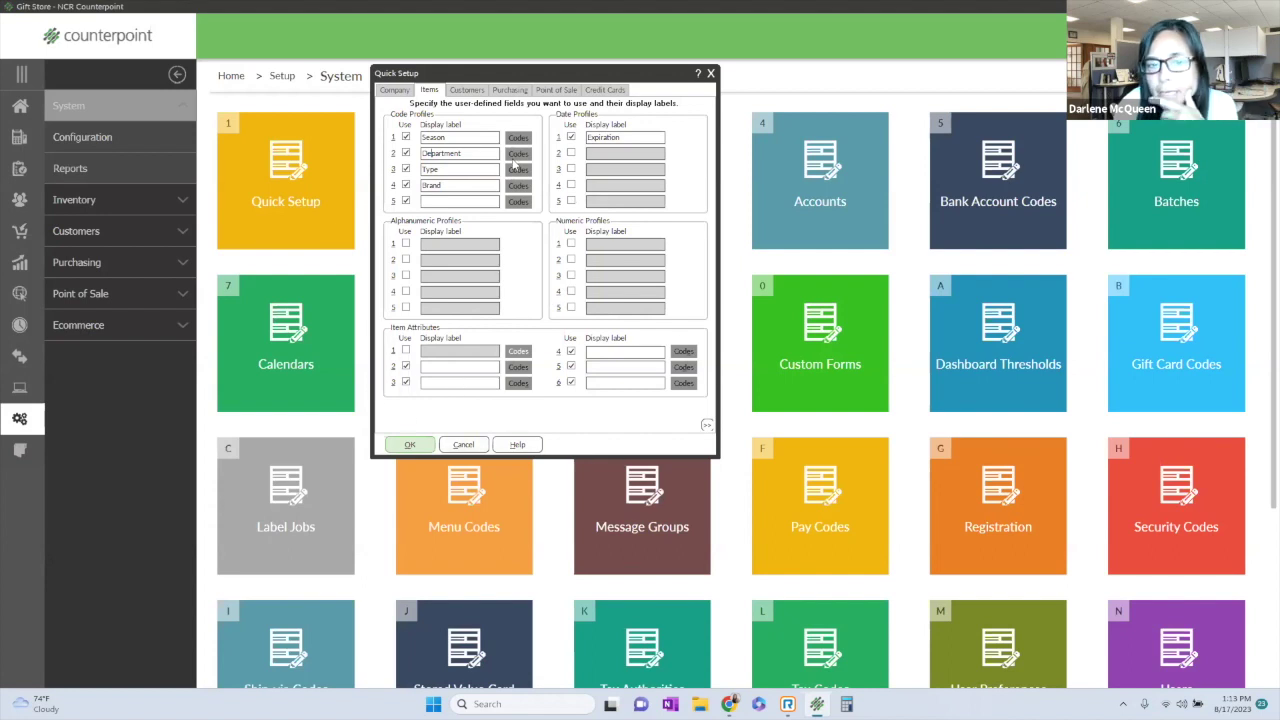
Examine the customer, purchasing and point-of-sale profile labels in Quick Setup and close it.
left_click(462, 91)
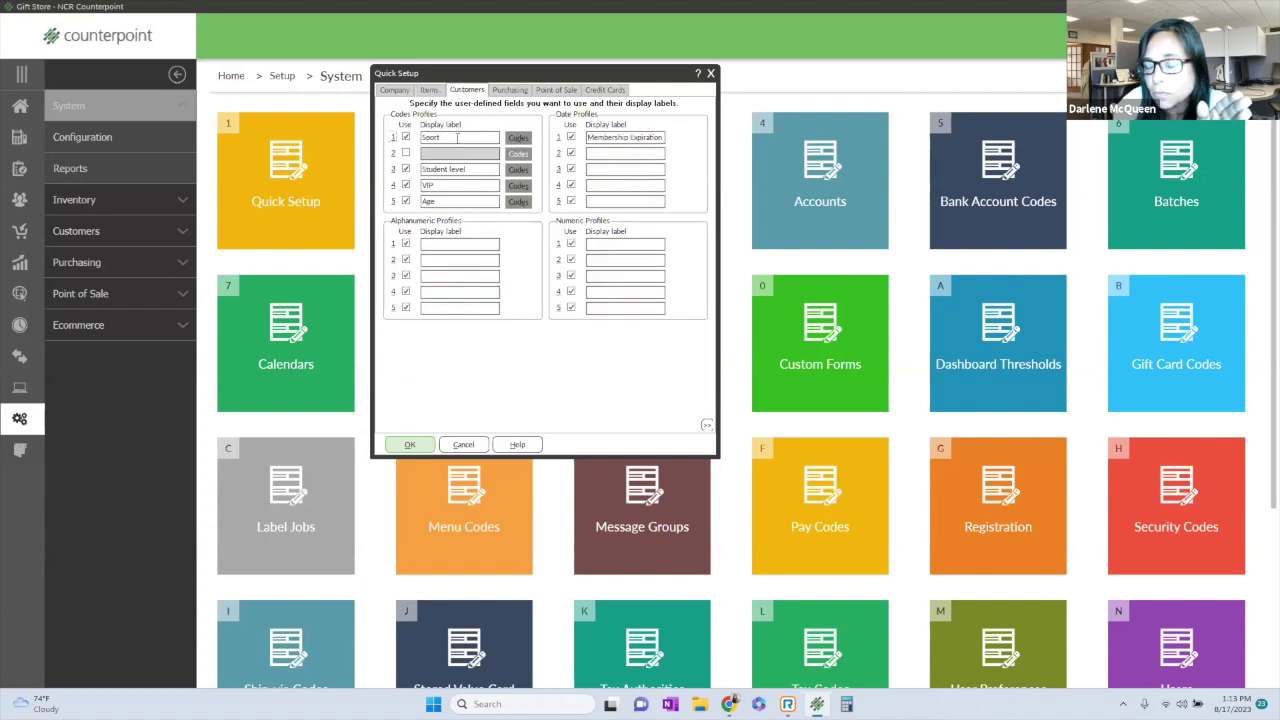
double_click(426, 201)
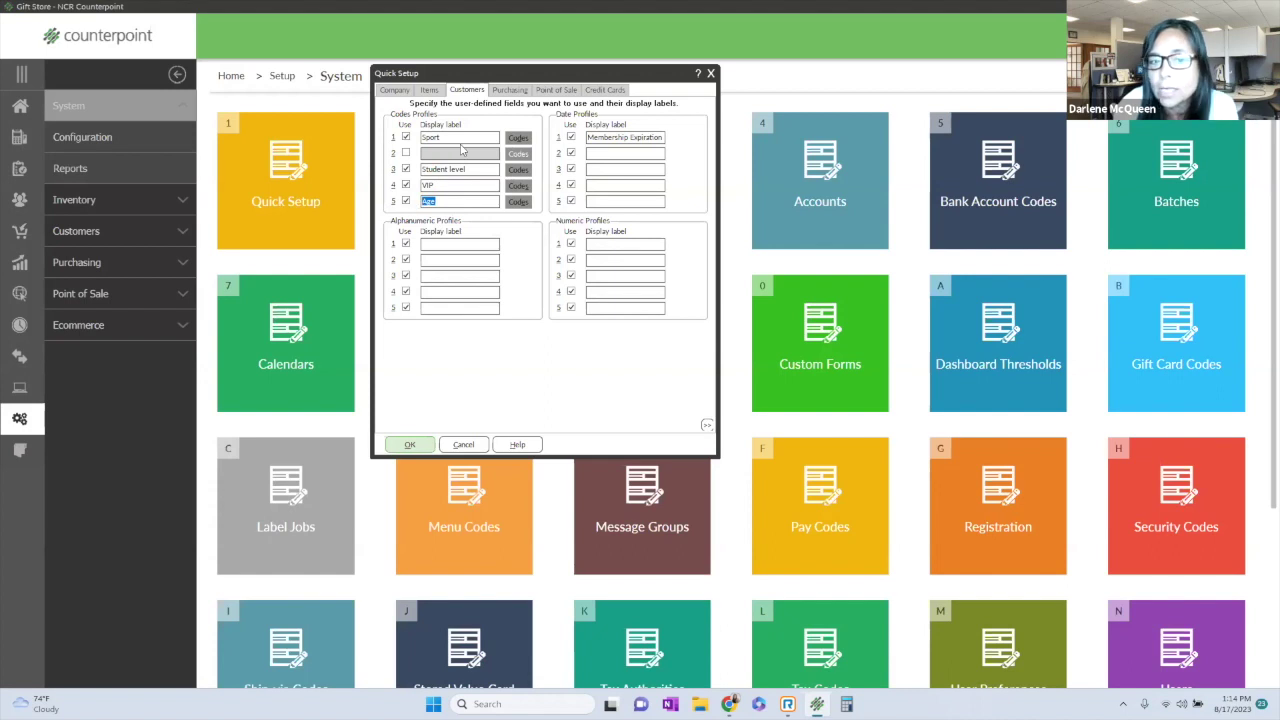
double_click(428, 139)
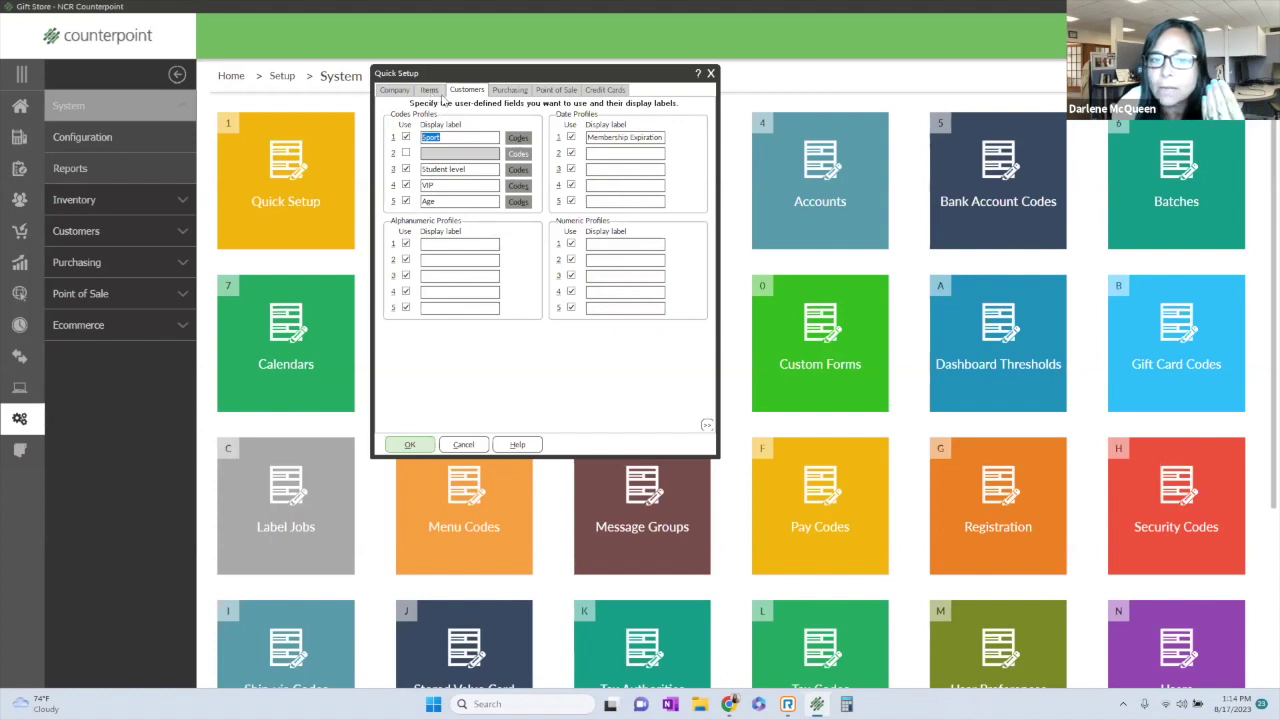
left_click(507, 91)
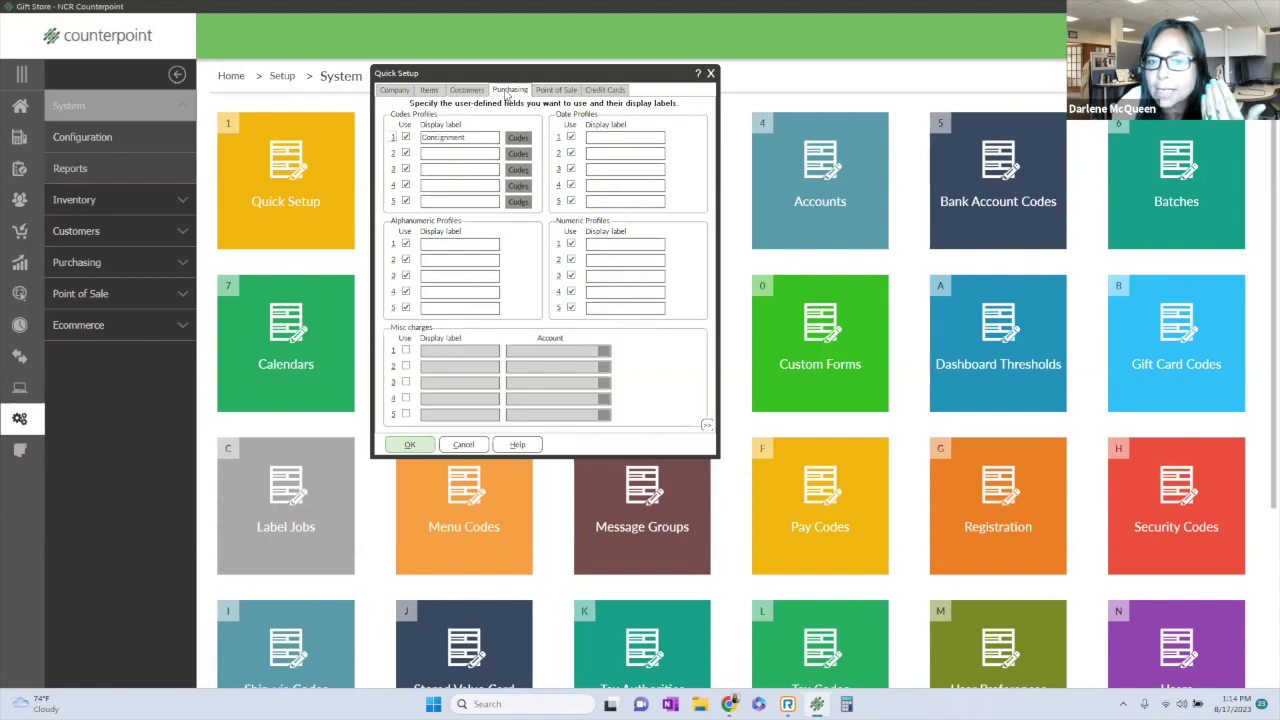
key("Tab")
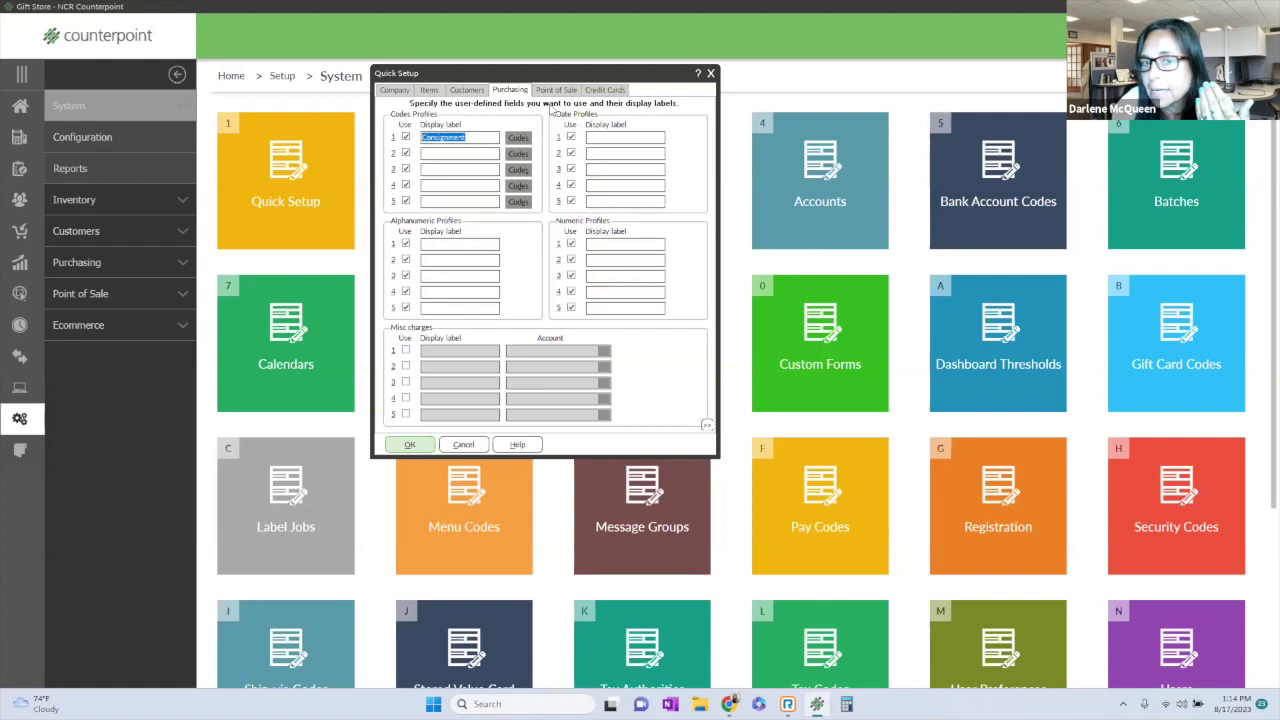
left_click(558, 92)
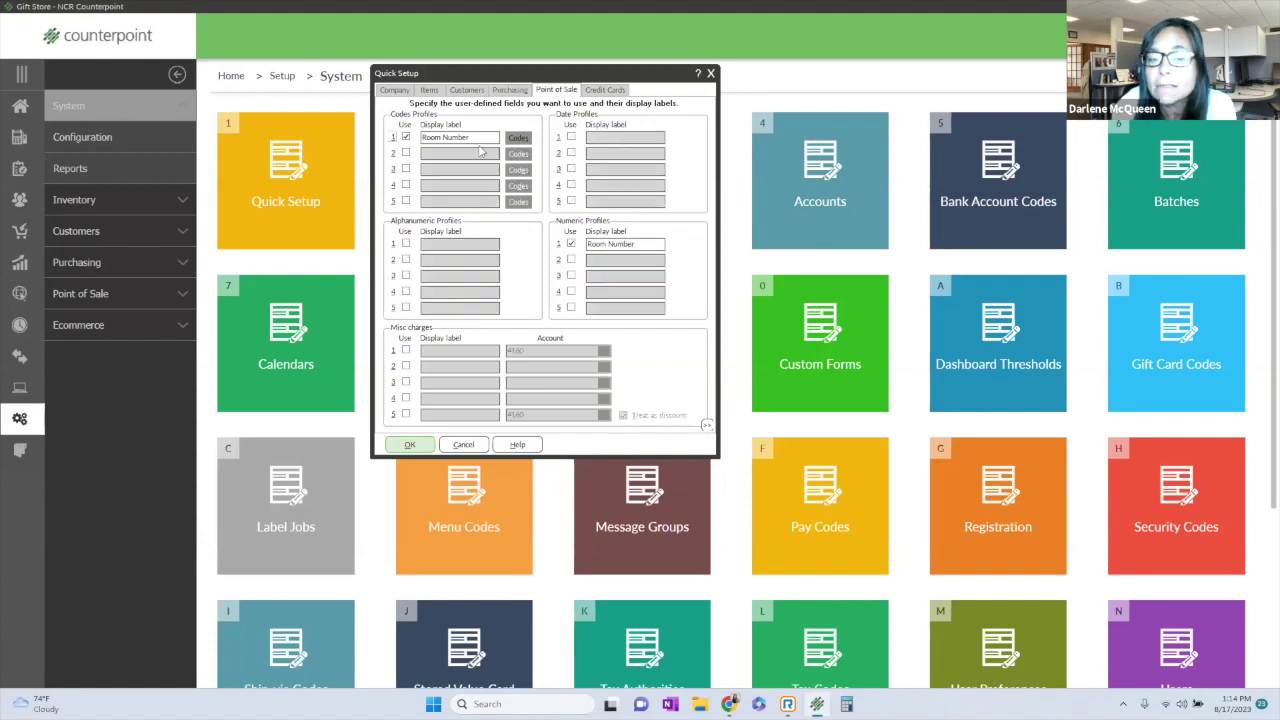
left_click_drag(478, 139, 400, 143)
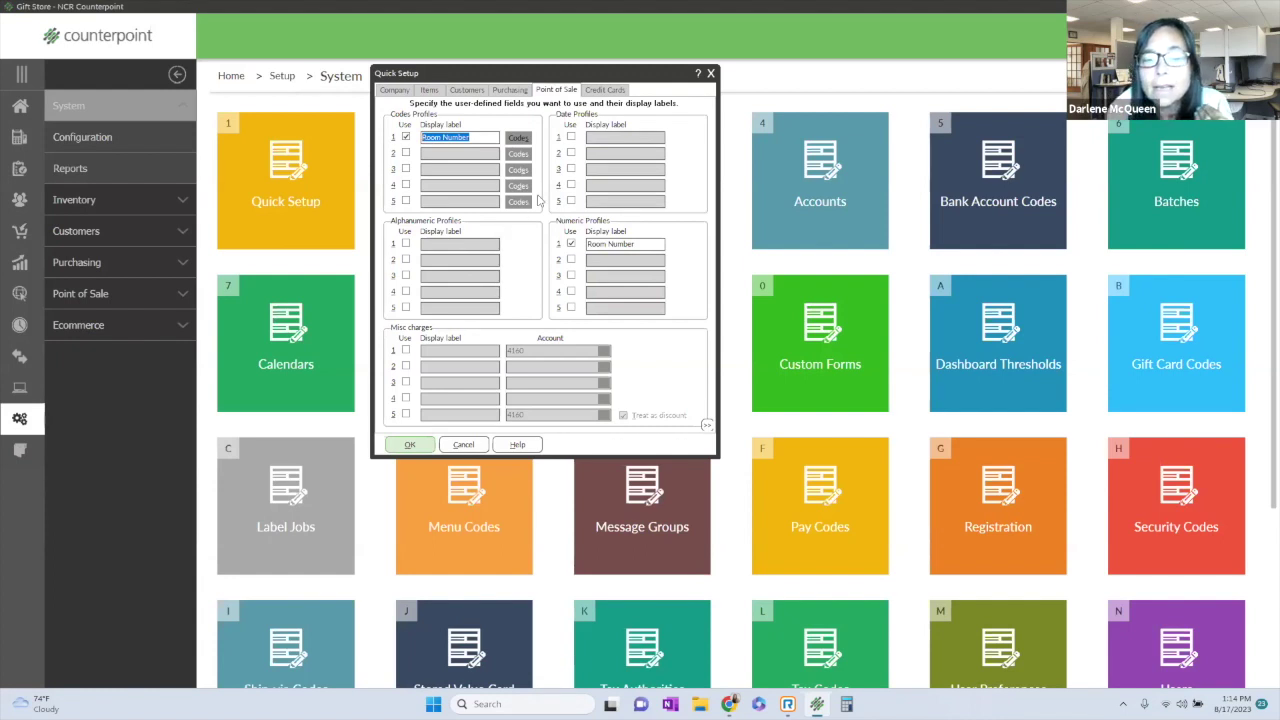
left_click(711, 75)
left_click(632, 381)
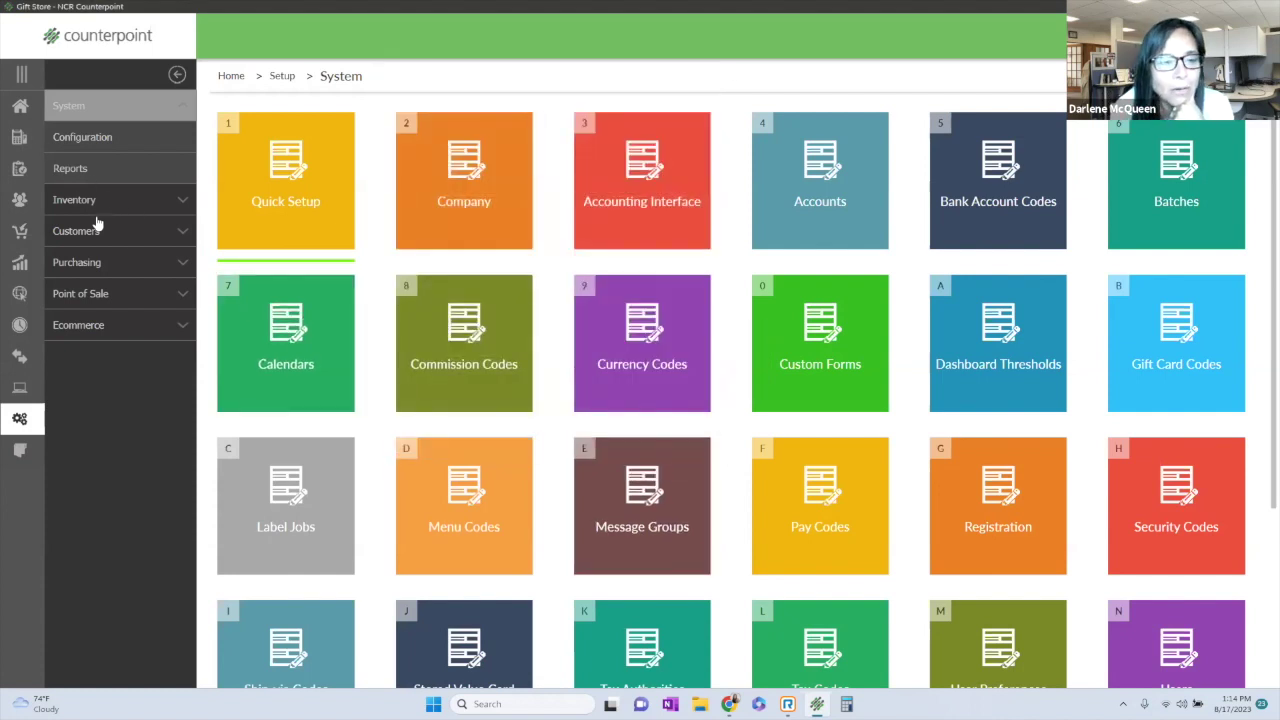
Open the Touchscreen ticket entry from the Point of Sale tickets area.
left_click(27, 108)
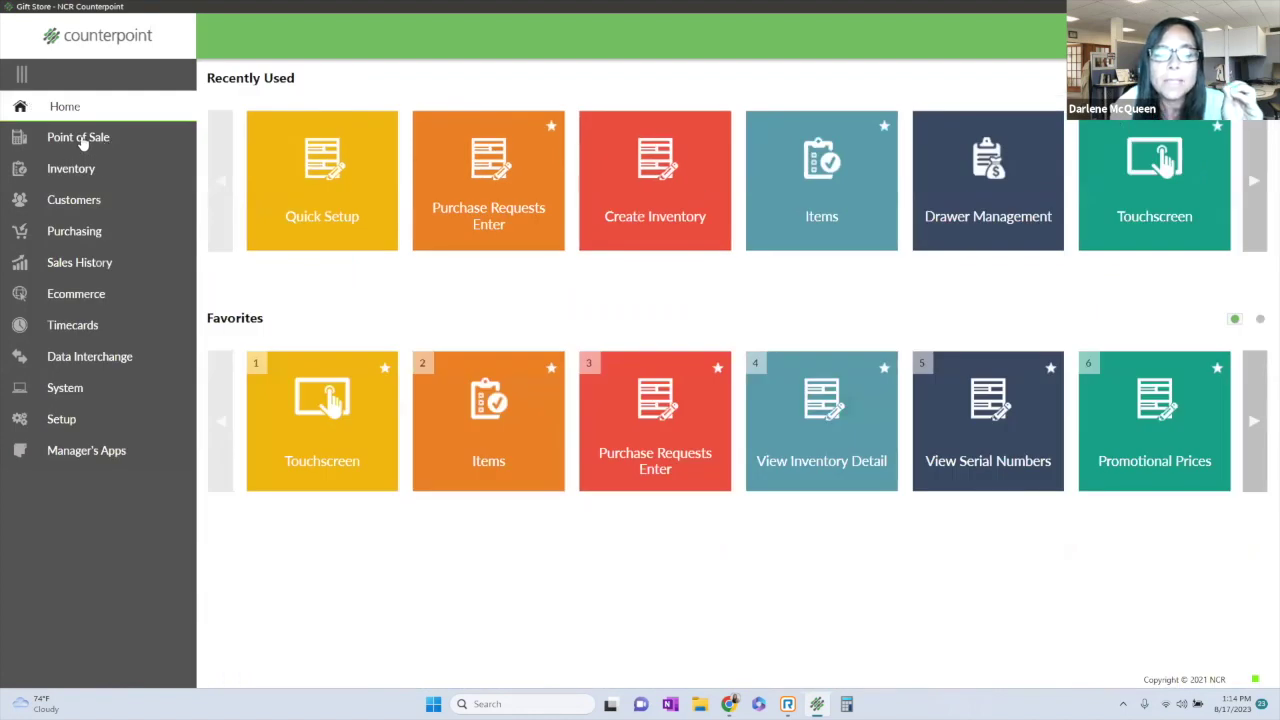
left_click(80, 137)
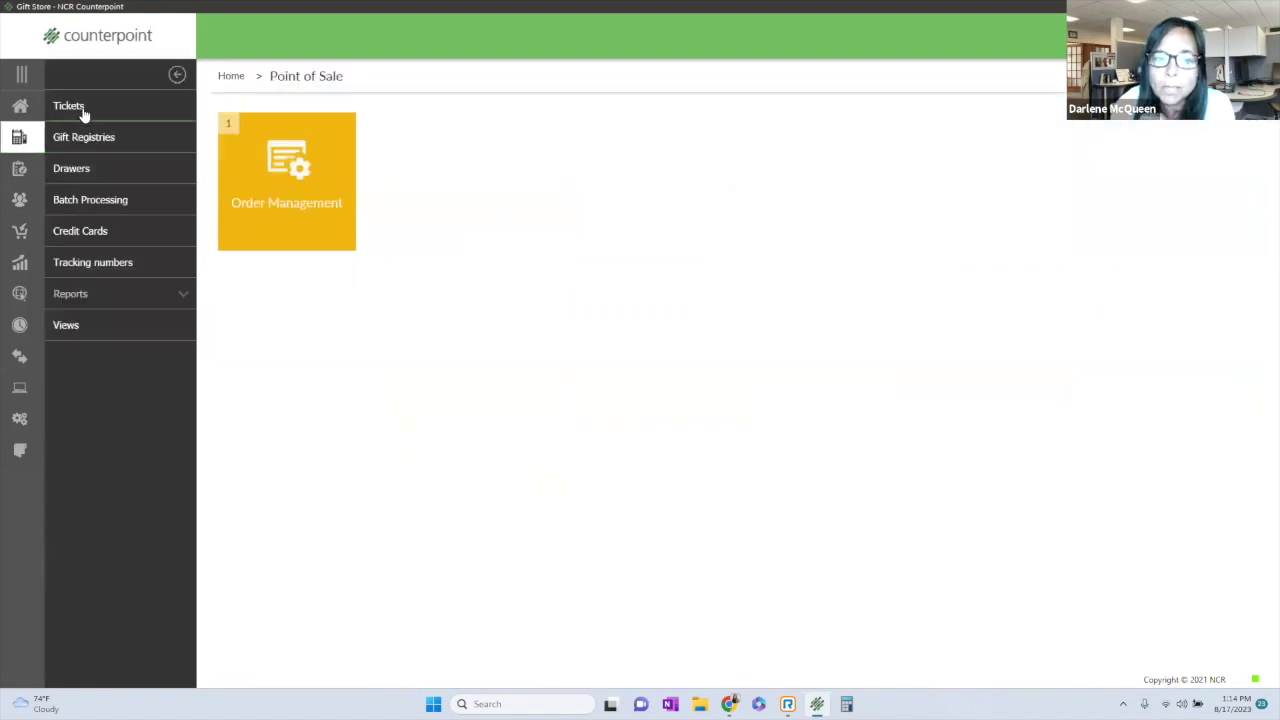
left_click(80, 106)
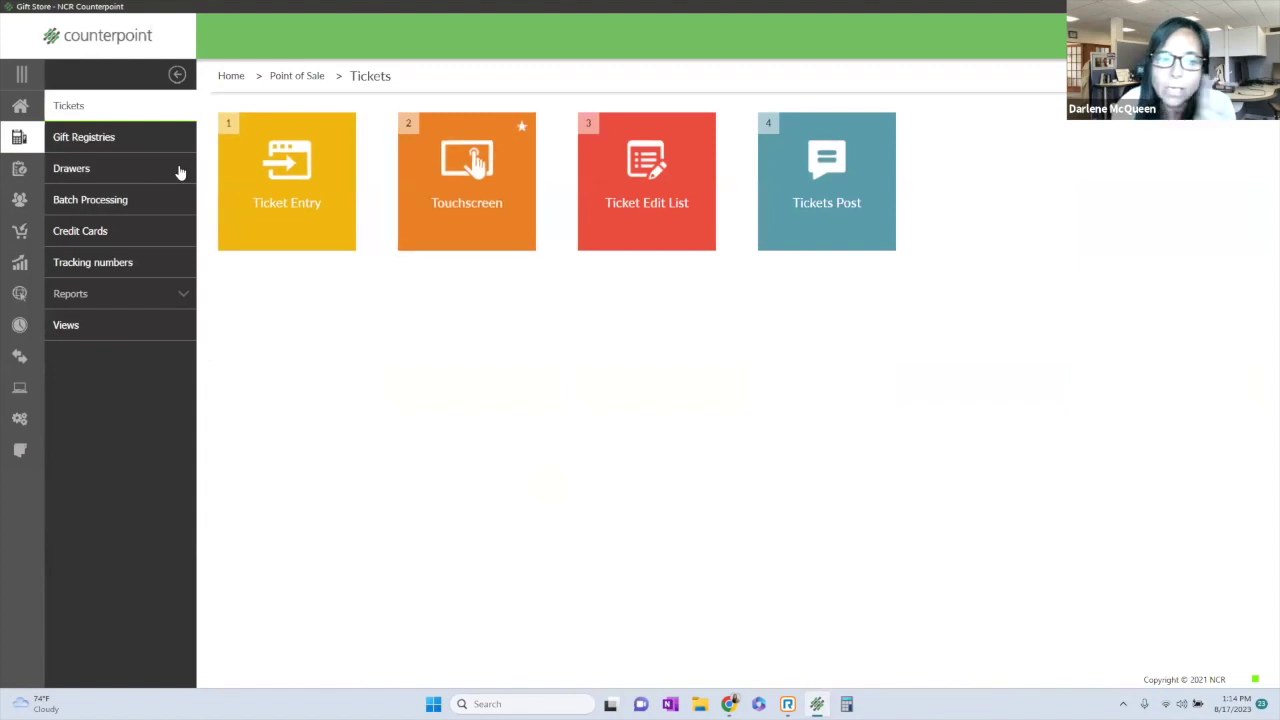
left_click(497, 210)
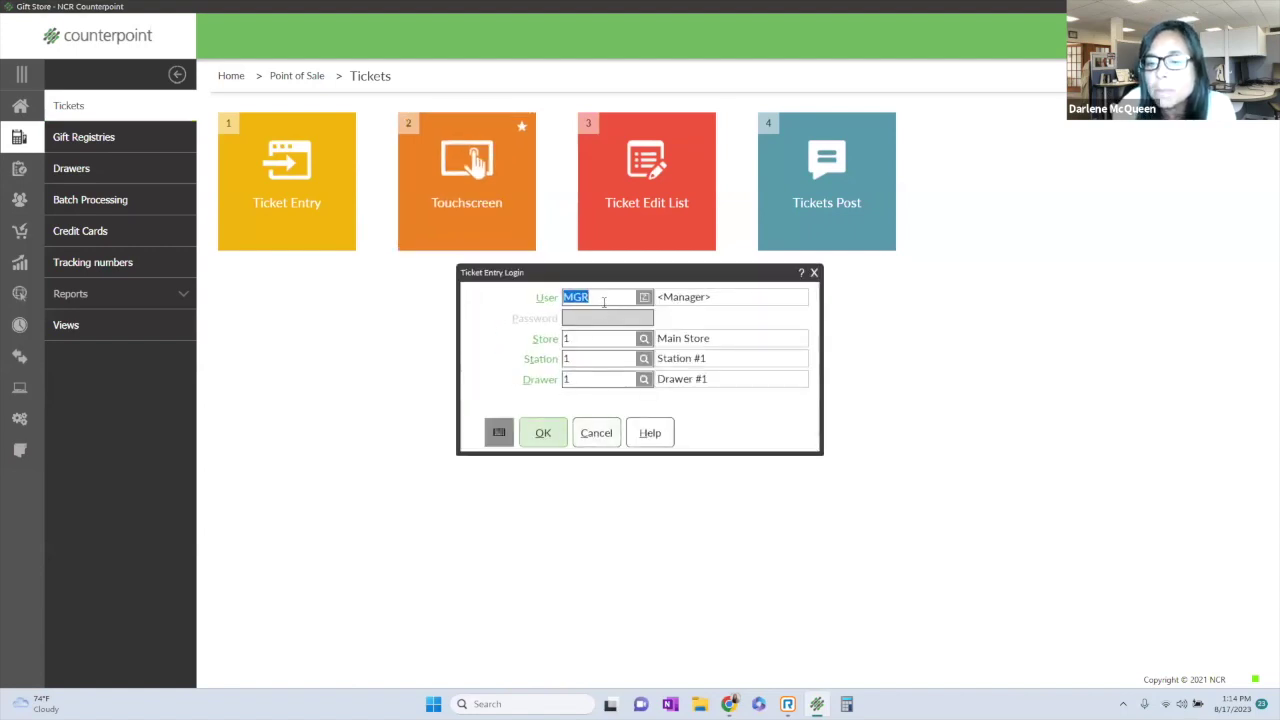
Review the user, store, station and drawer fields and log in to ticket entry as MGR with store 1, station 1 and drawer 1.
left_click(598, 297)
left_click(552, 297)
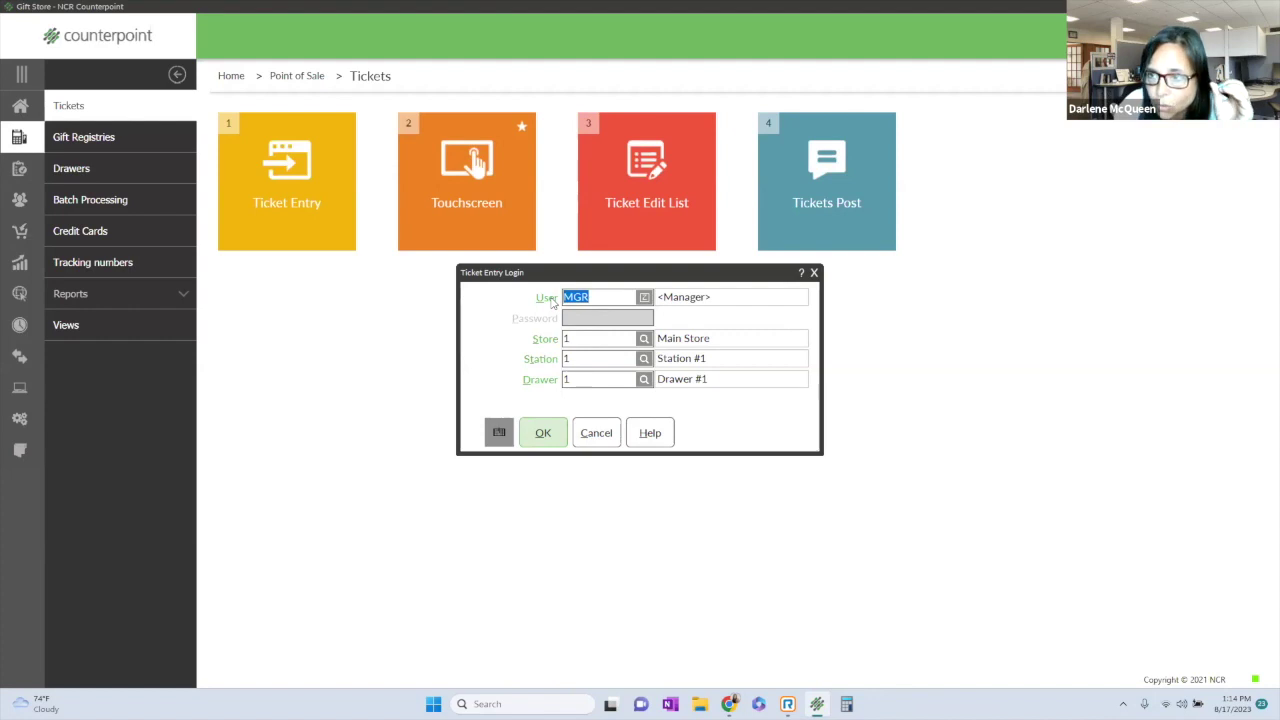
left_click(563, 339)
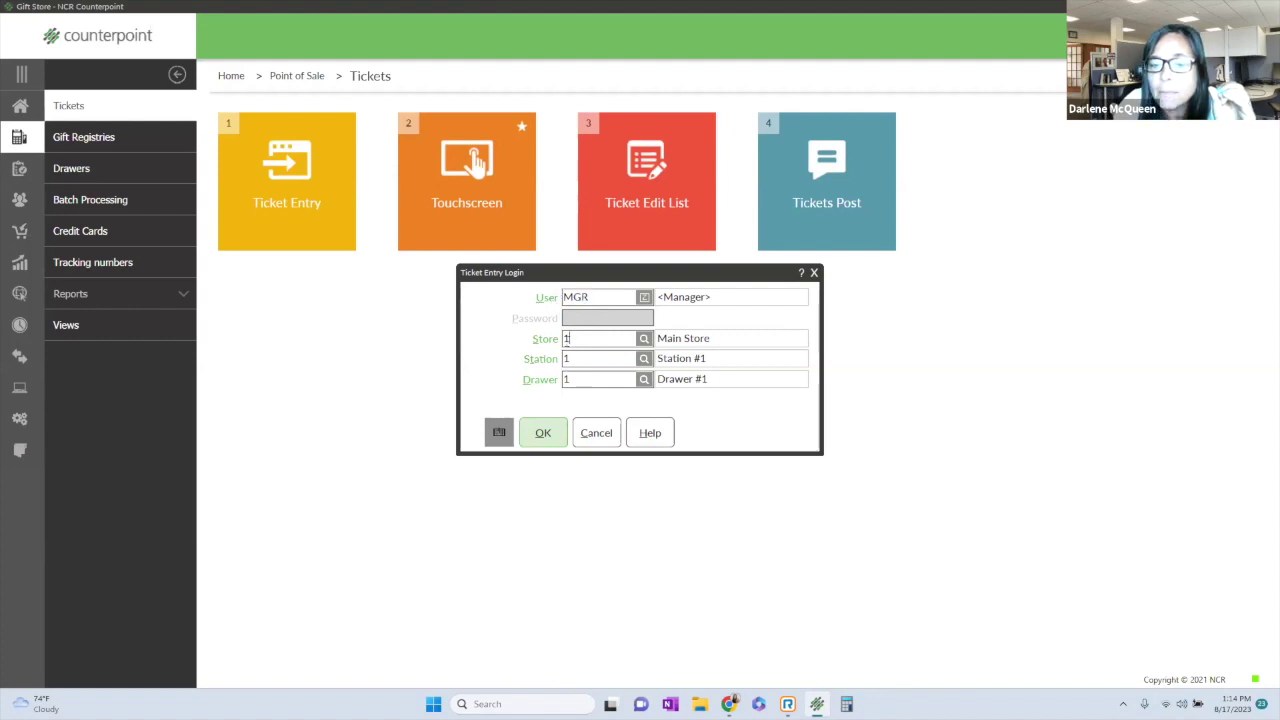
left_click(573, 359)
left_click(566, 339)
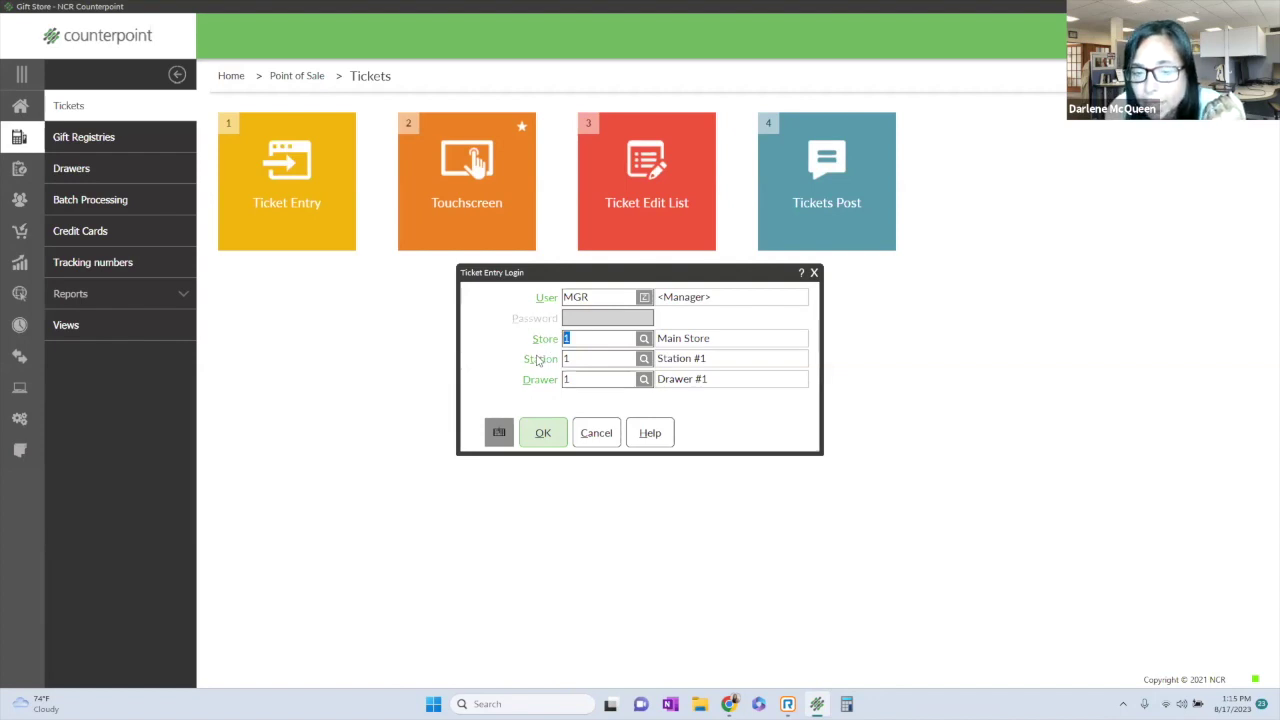
left_click(568, 358)
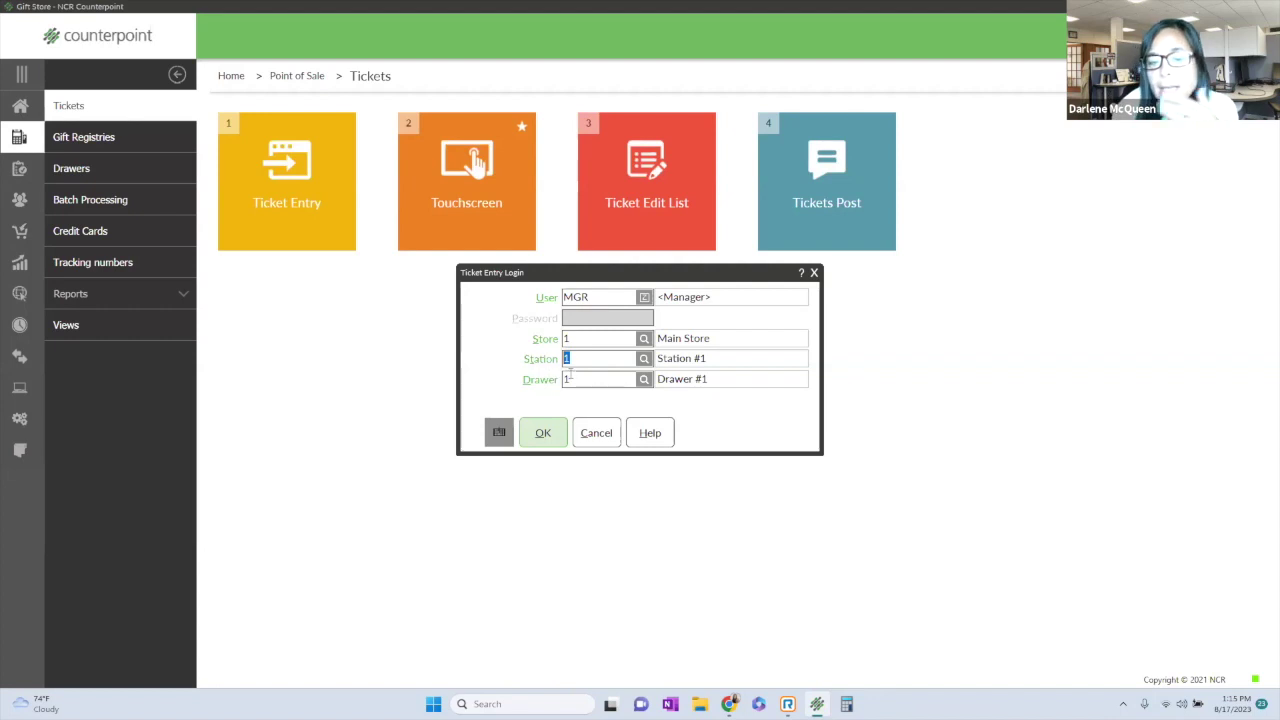
left_click(575, 379)
left_click(547, 434)
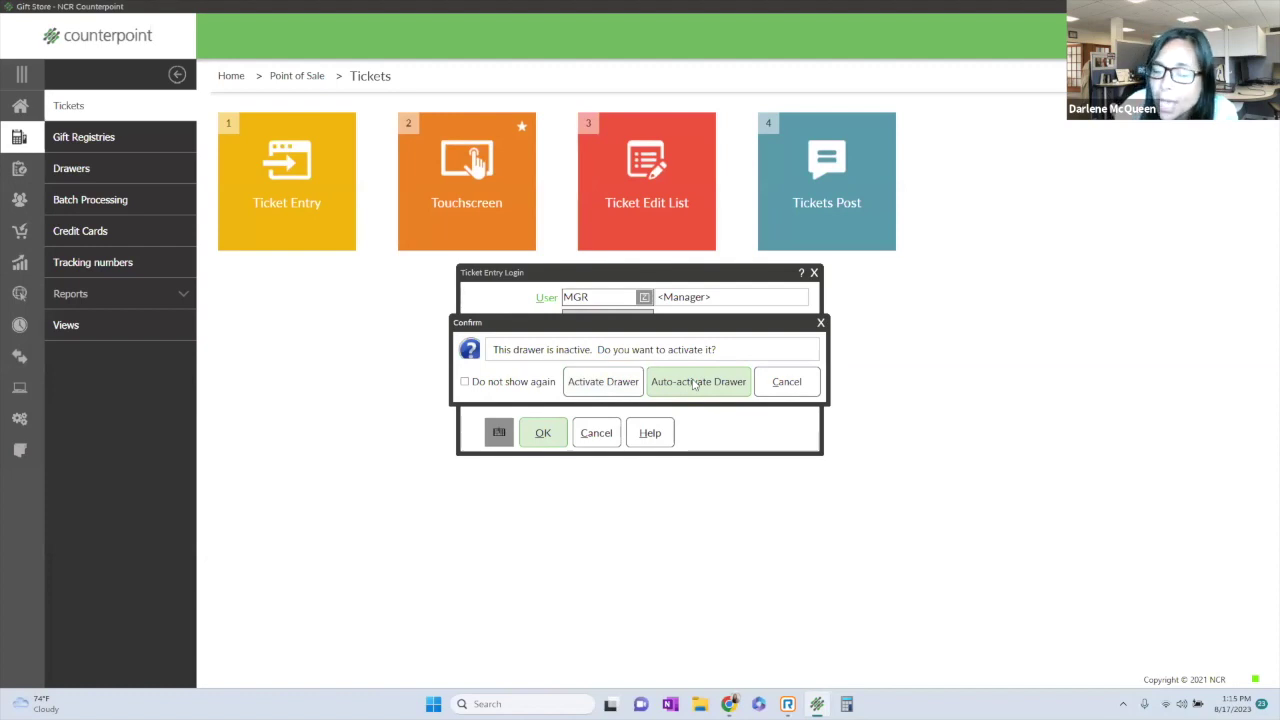
Activate the inactive drawer manually with 200 in cash, after checking the cash unit count form without entering counts.
left_click(624, 383)
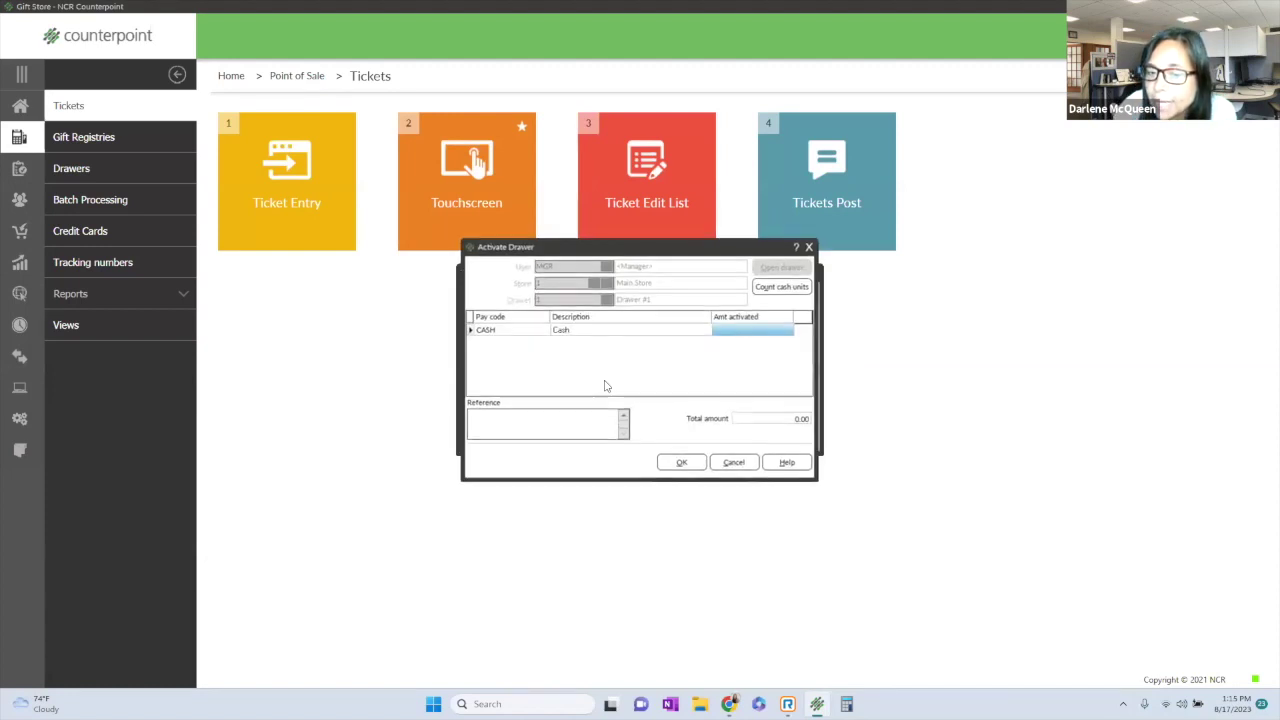
left_click(760, 287)
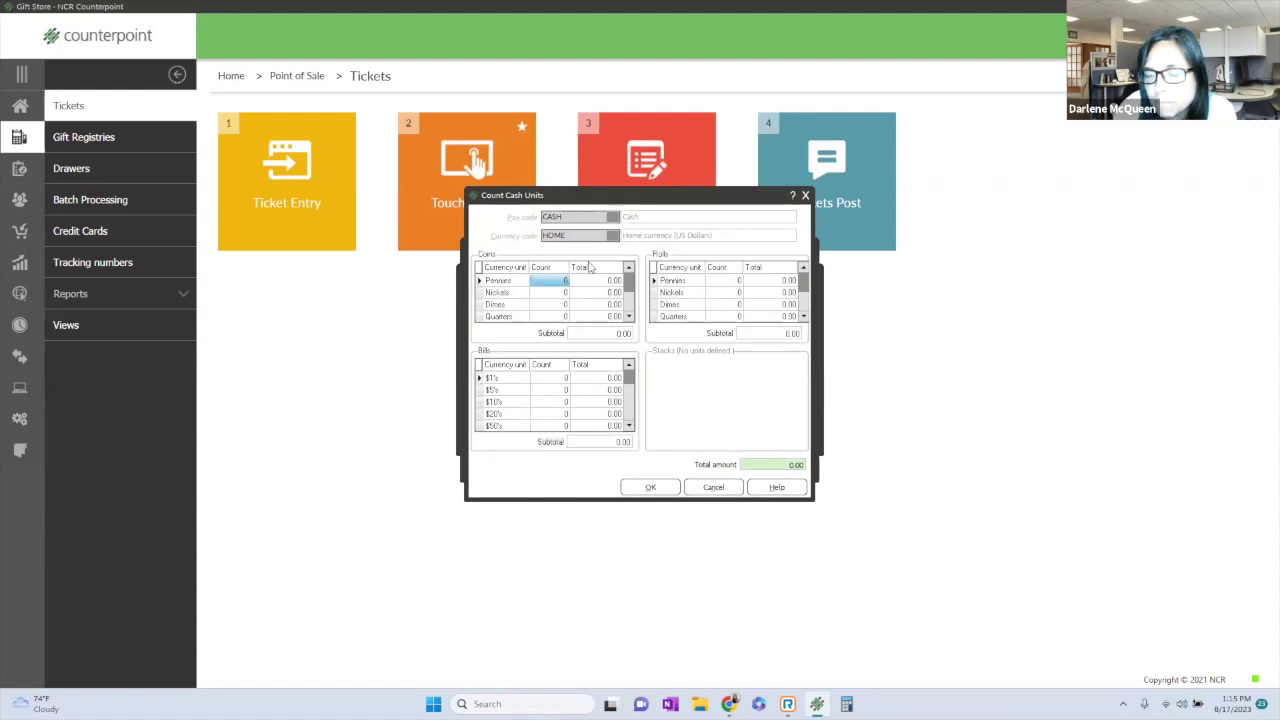
left_click(713, 487)
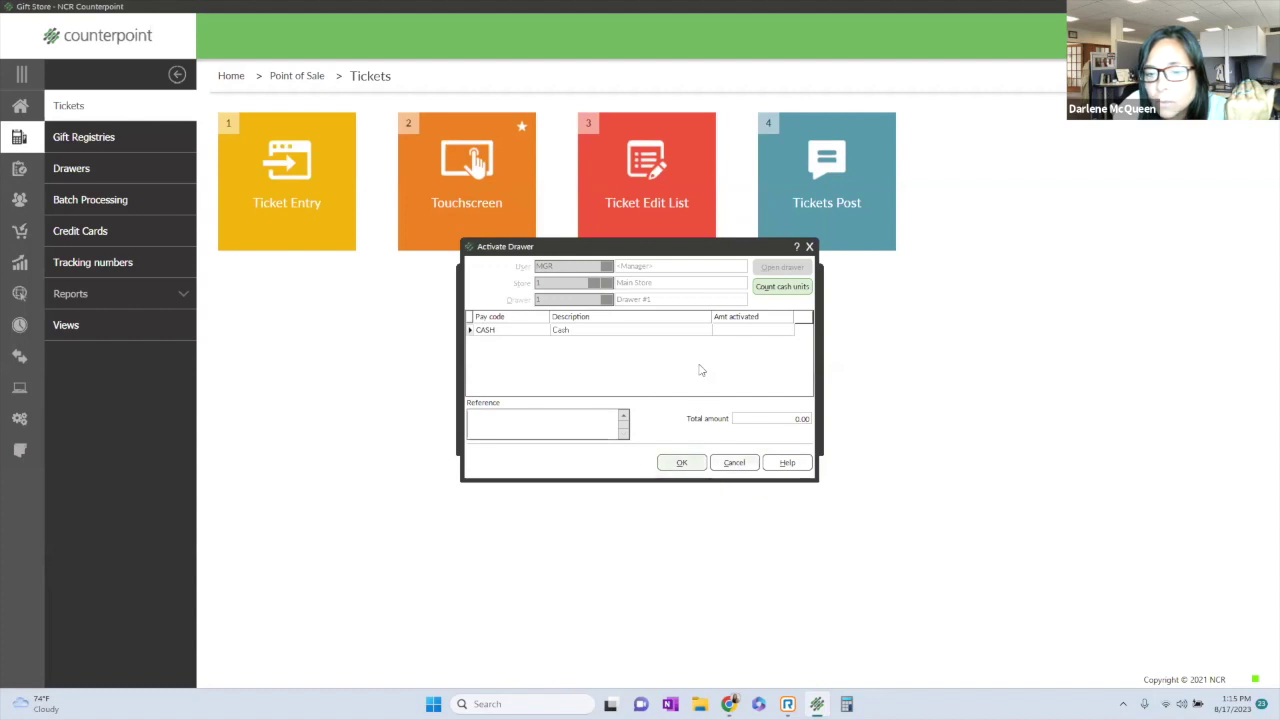
type("200.00")
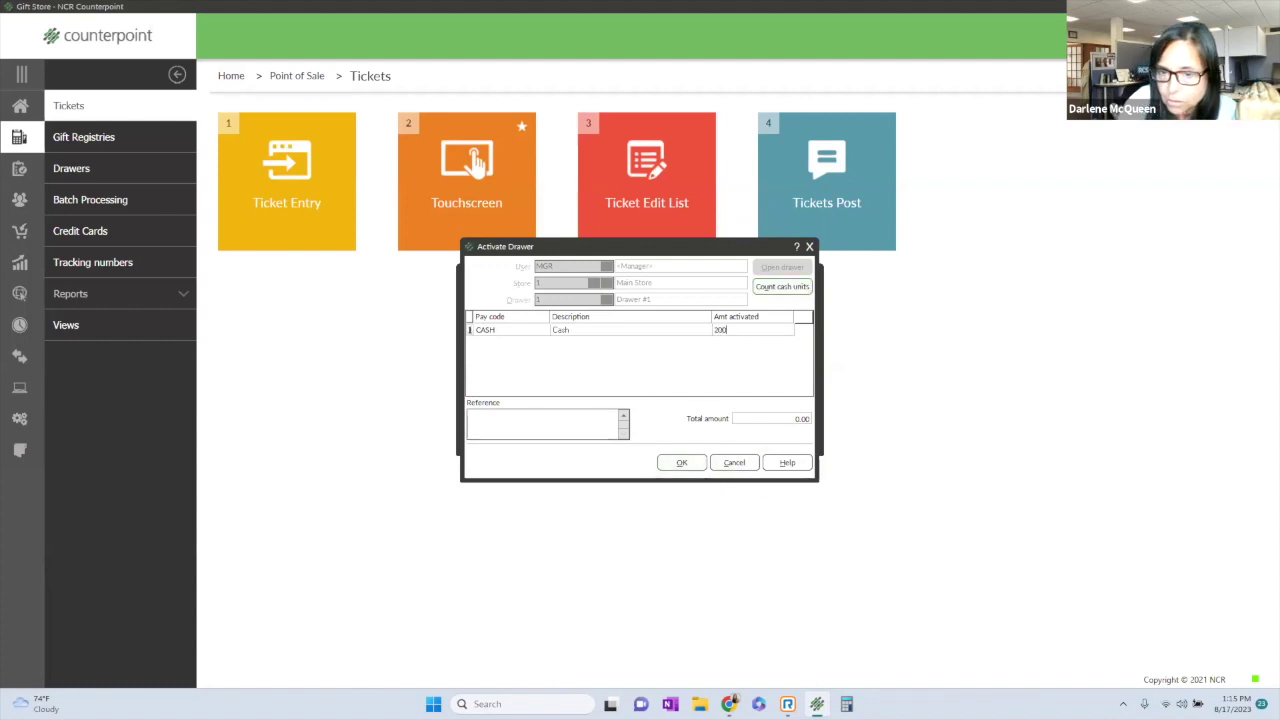
left_click(681, 463)
left_click(688, 386)
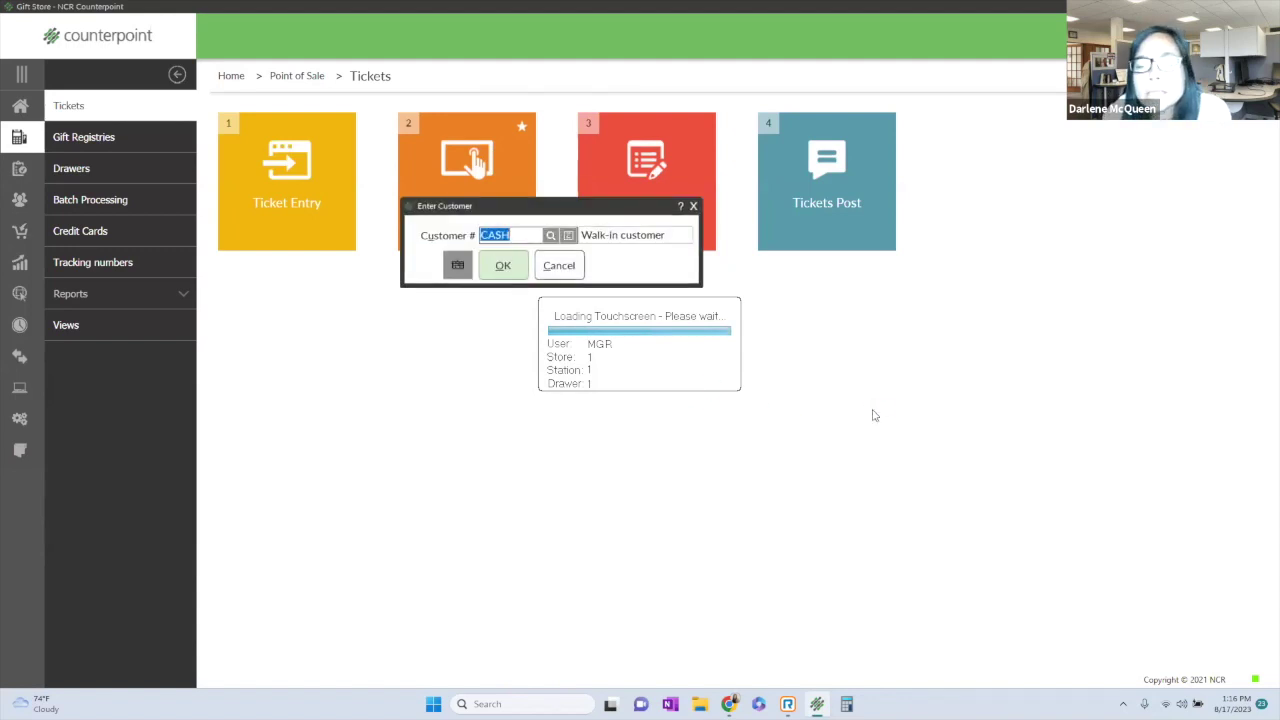
Start a ticket for the walk-in customer and add items MK1, 100108 and AUTO04.
left_click(503, 268)
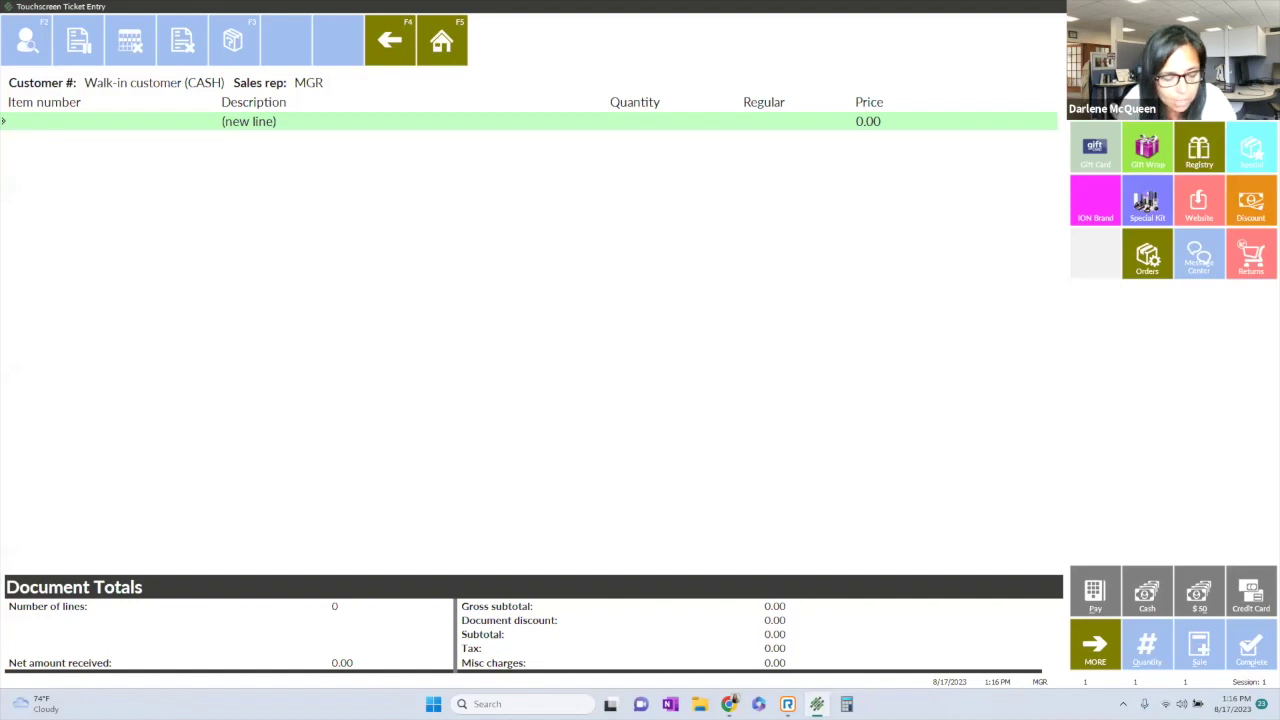
type("MK1")
key("Return")
type("100108")
key("Return")
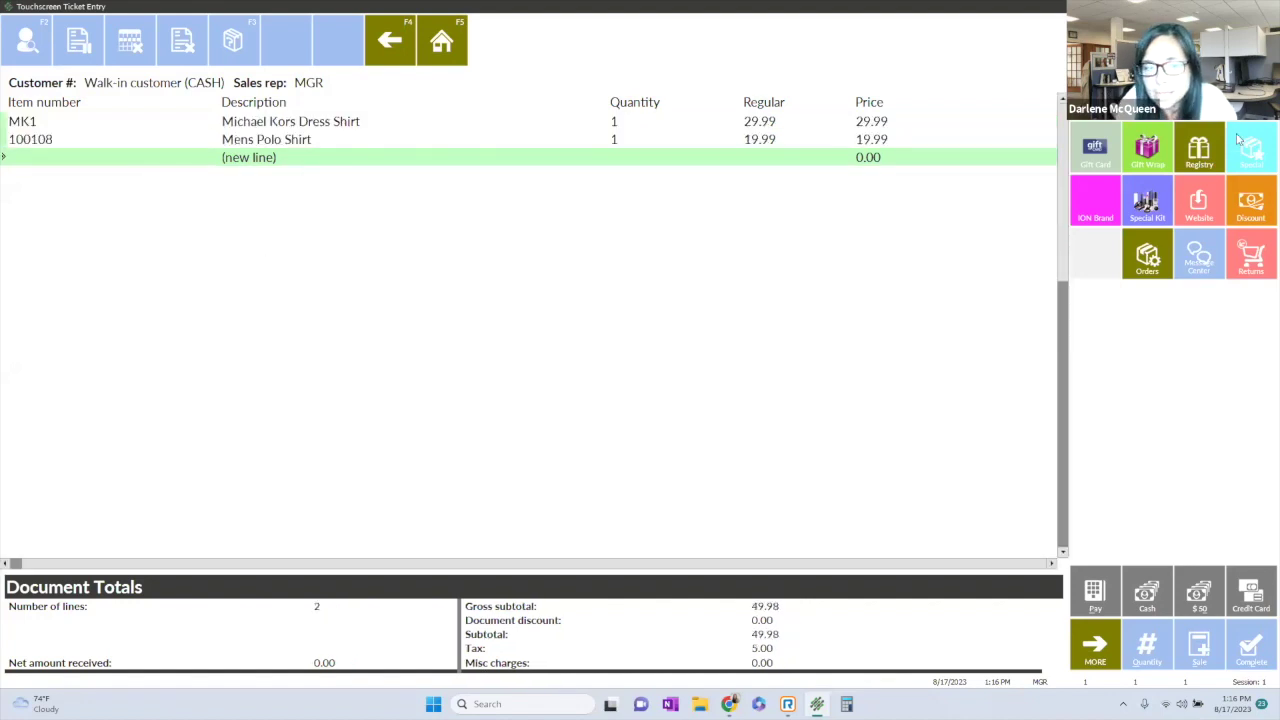
type("AUTO04")
key("Return")
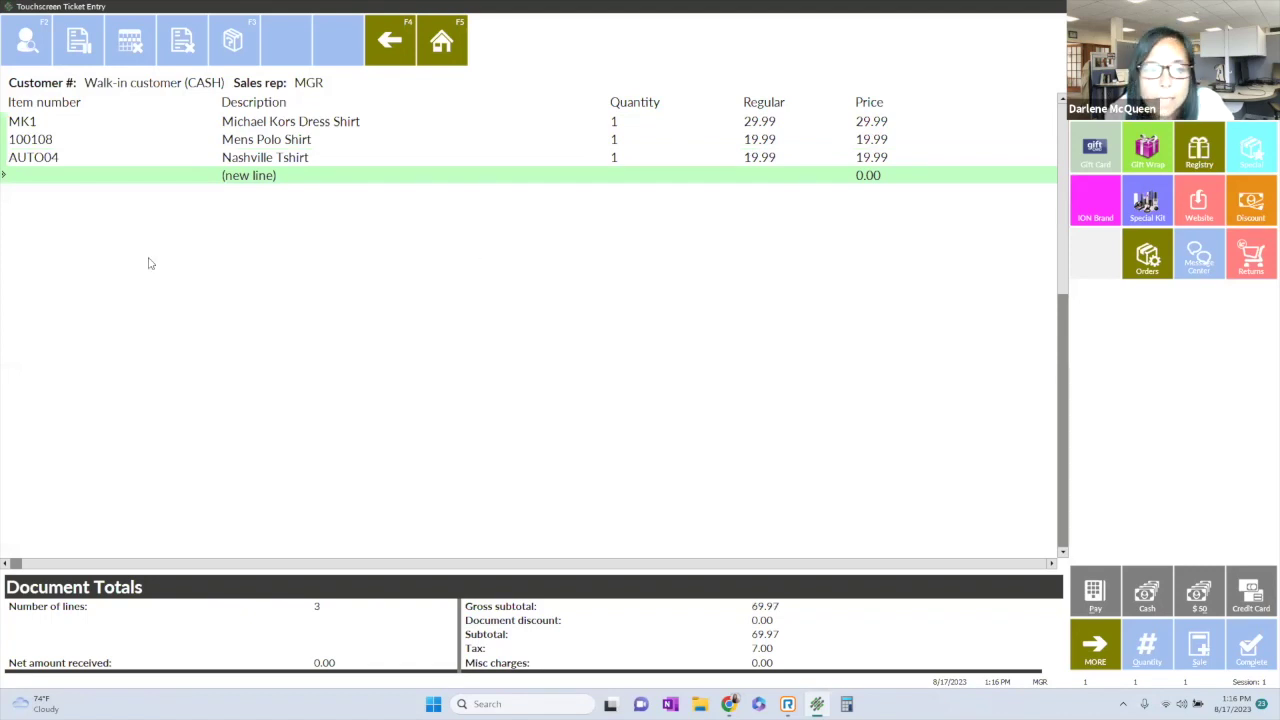
View the Michael Kors Dress Shirt's picture, move it clear of the ticket lines and return to the new line.
left_click(240, 144)
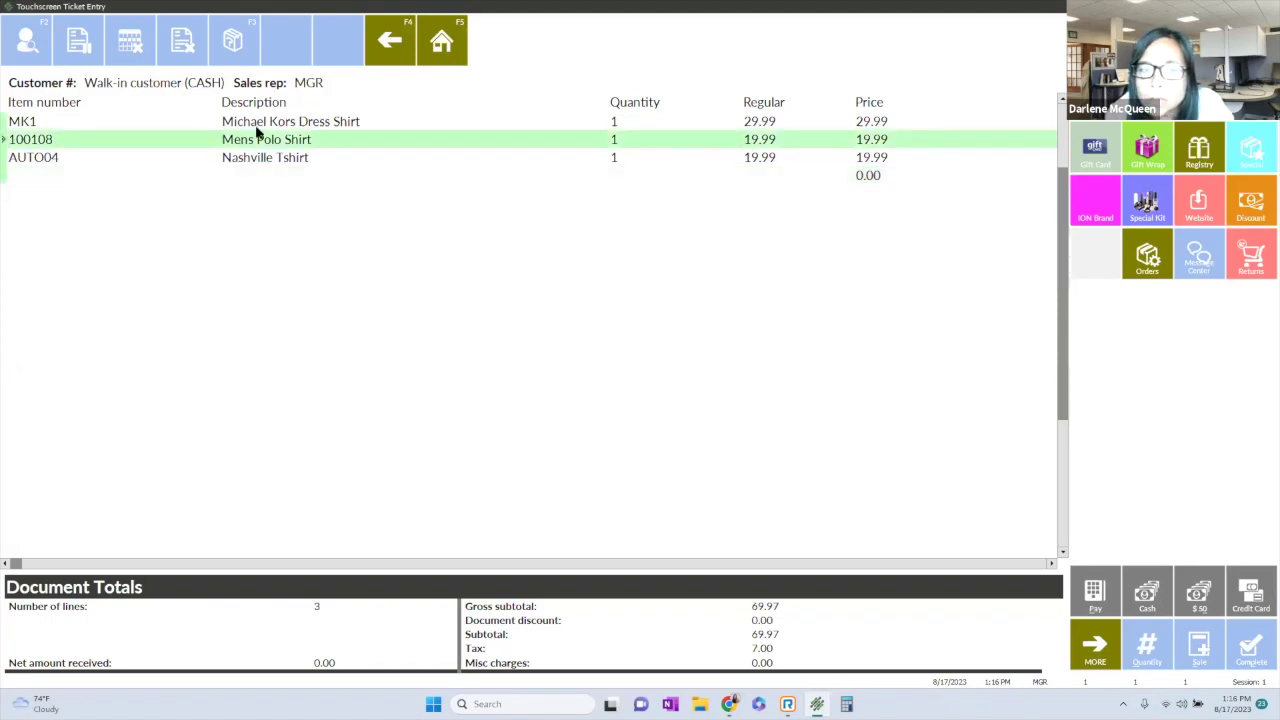
left_click(263, 125)
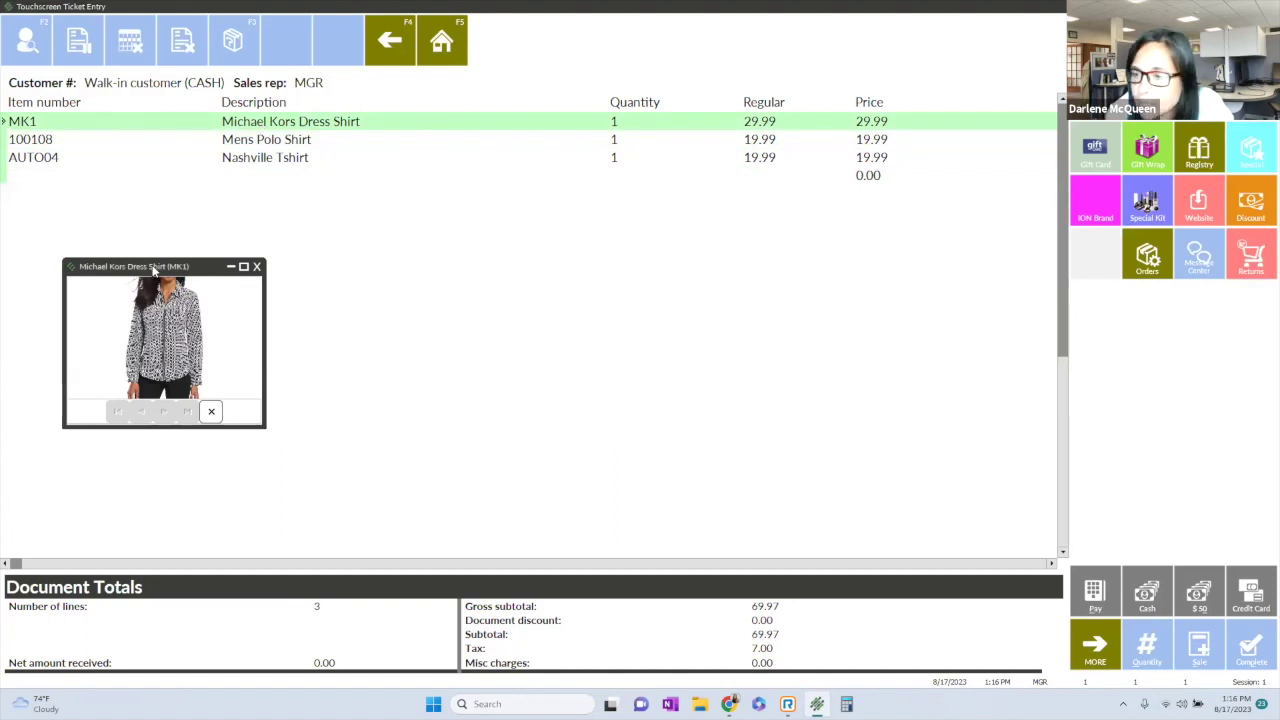
left_click_drag(154, 268, 132, 328)
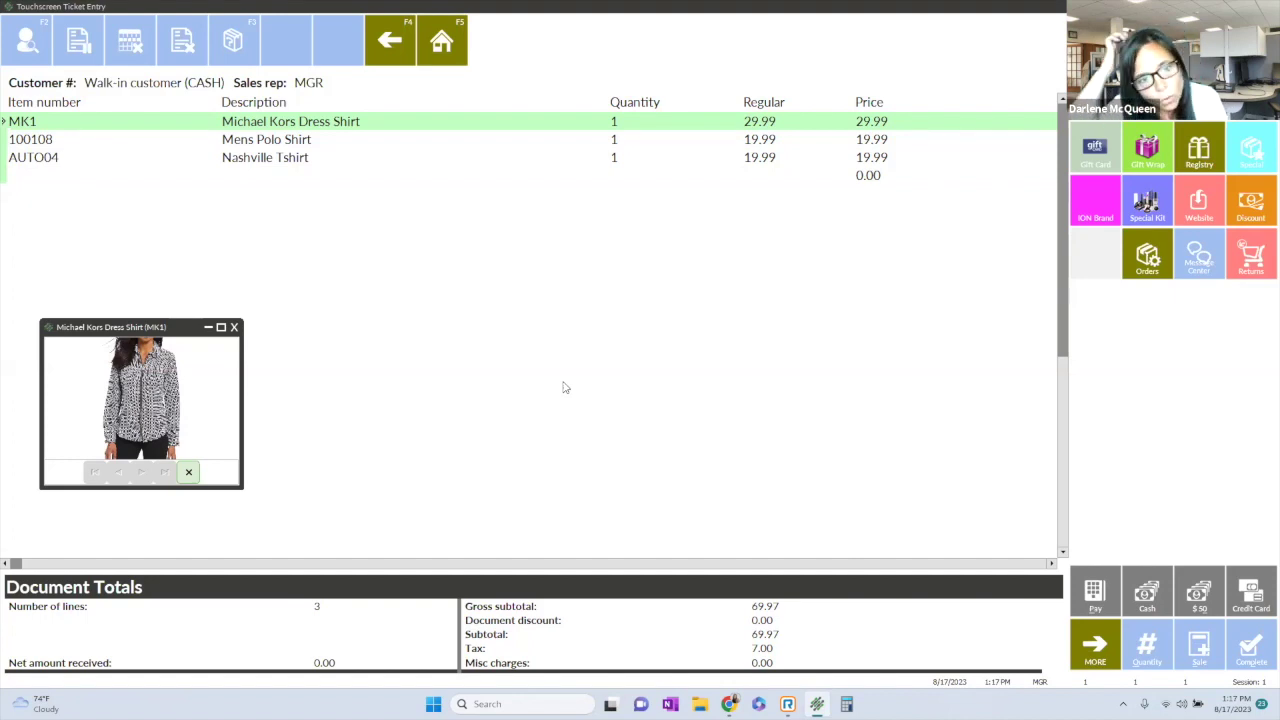
left_click(878, 178)
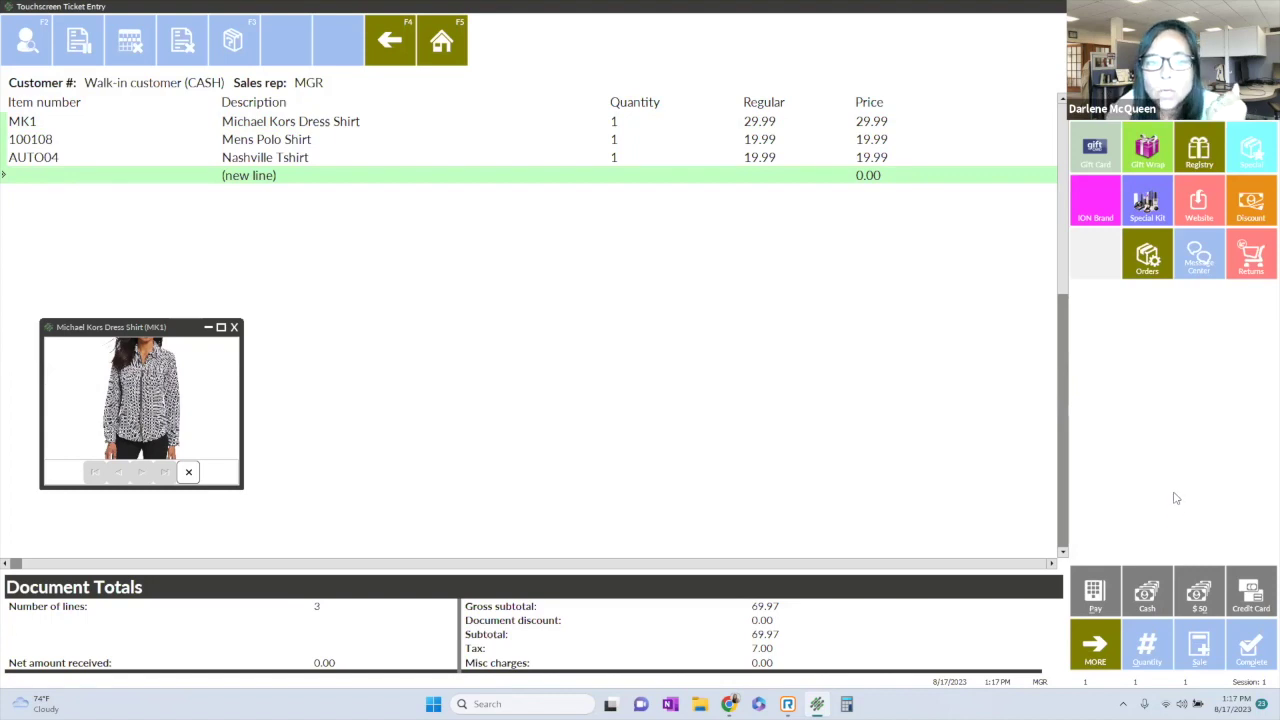
Pay the ticket in cash with 80.00 tendered.
left_click(1094, 592)
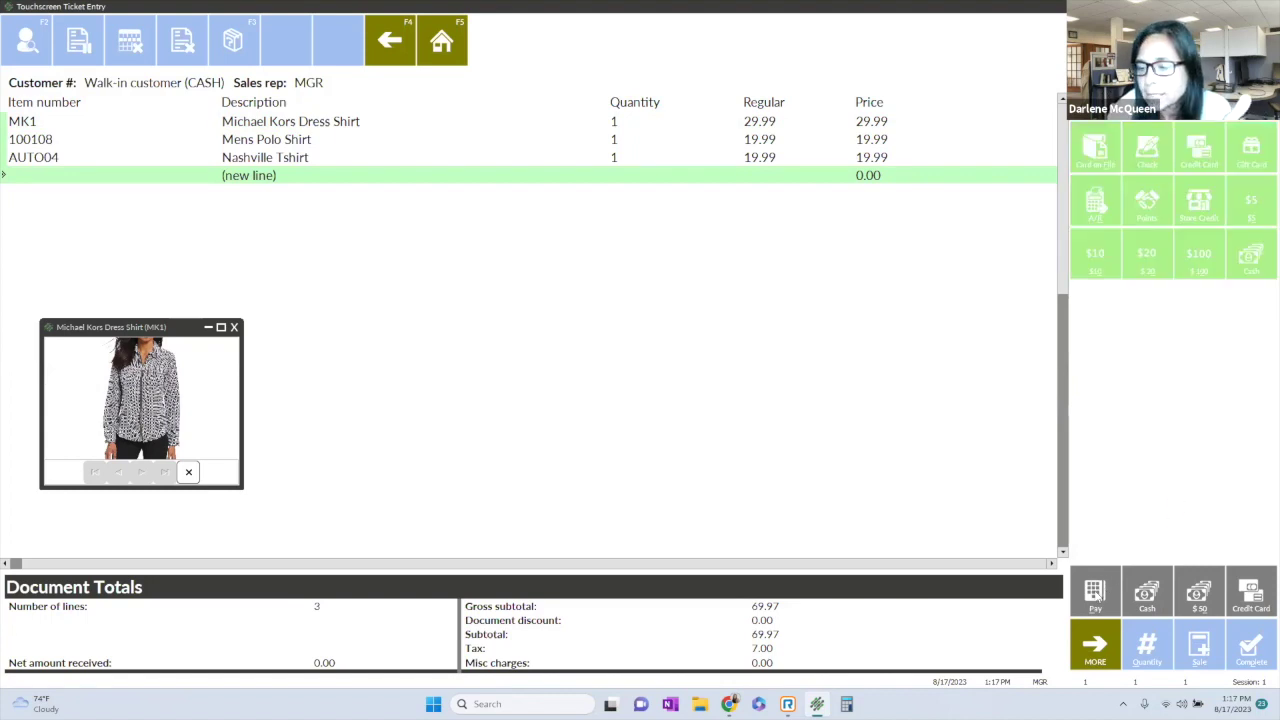
left_click(1251, 258)
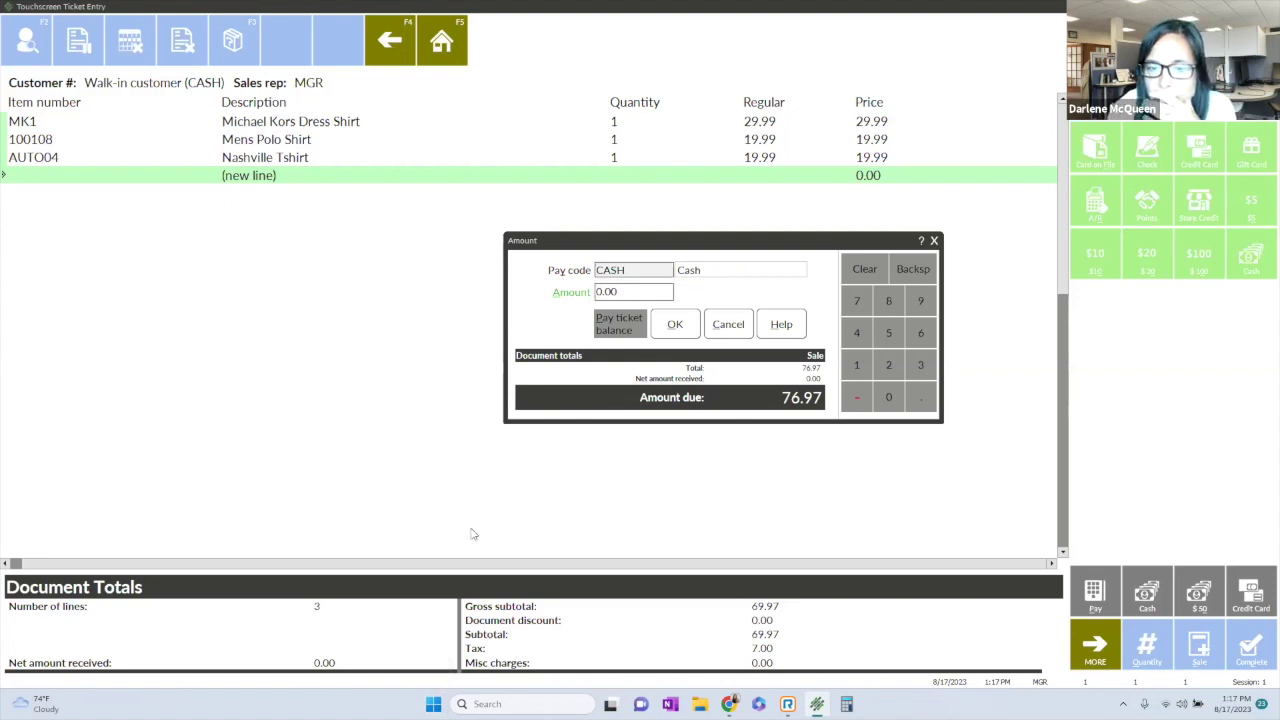
left_click(537, 300)
type("80.00")
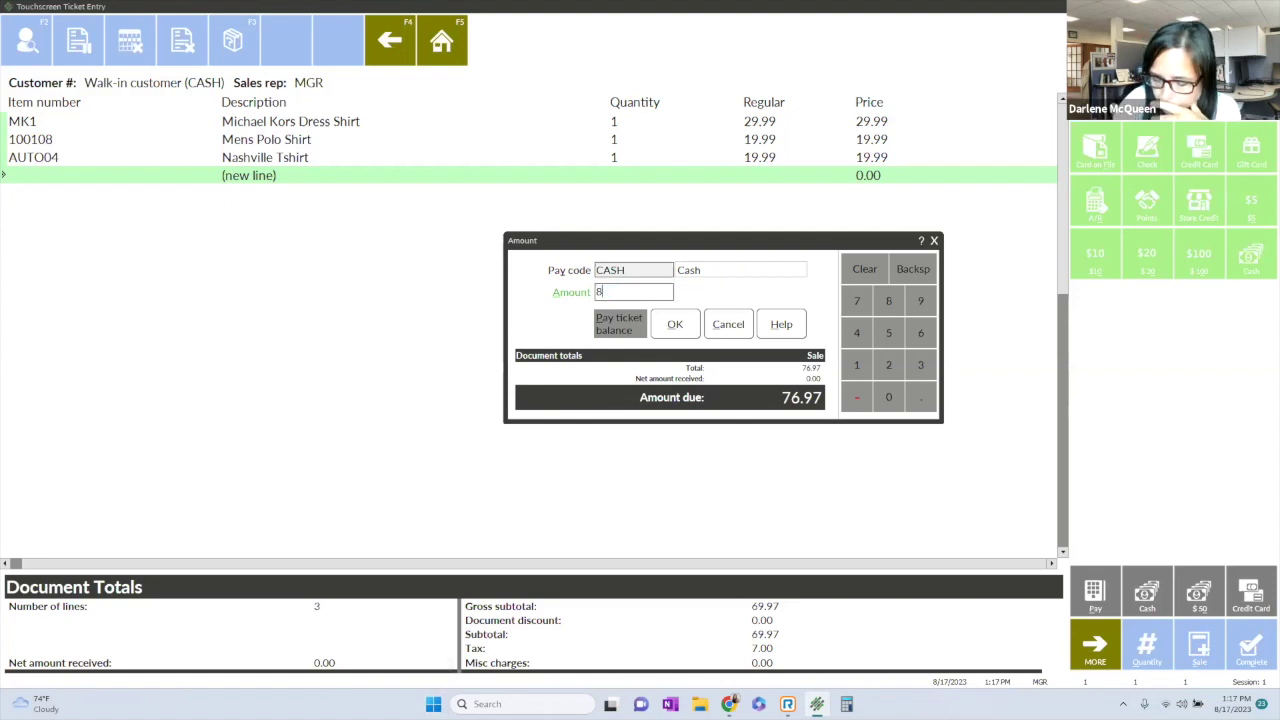
left_click(675, 324)
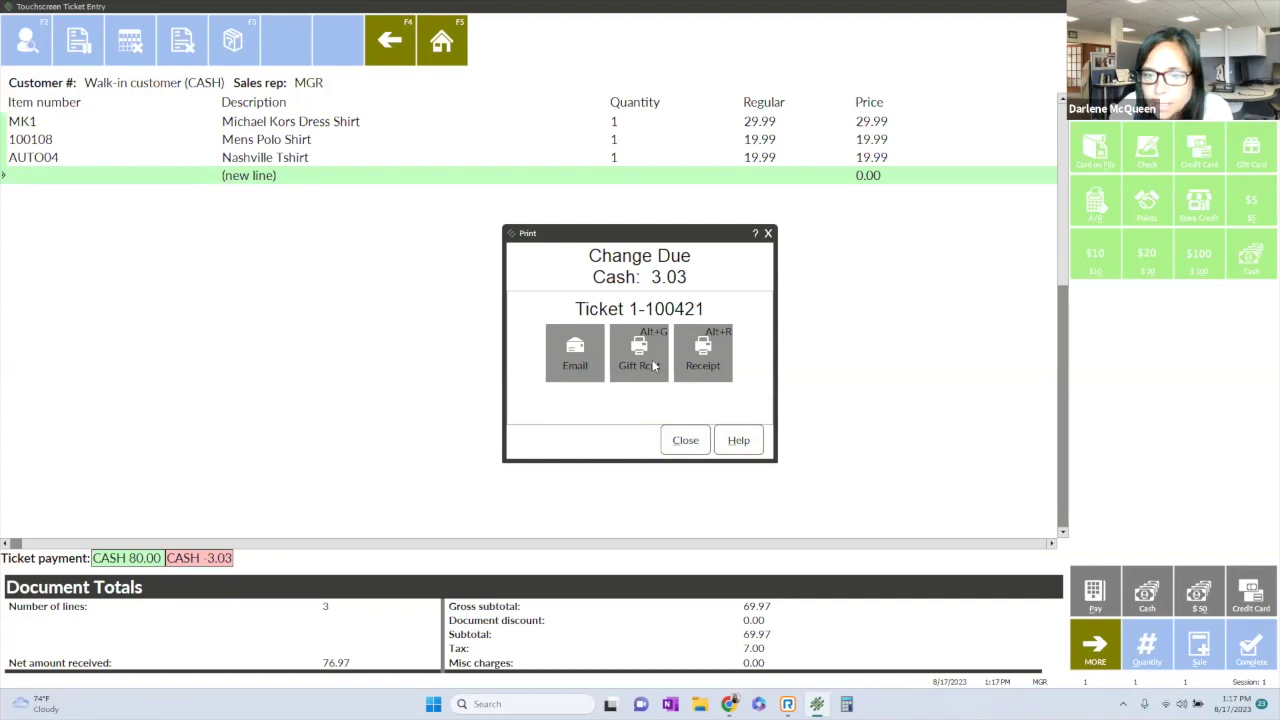
Preview the ticket's receipt from its header to the barcode and close the finished sale.
left_click(702, 366)
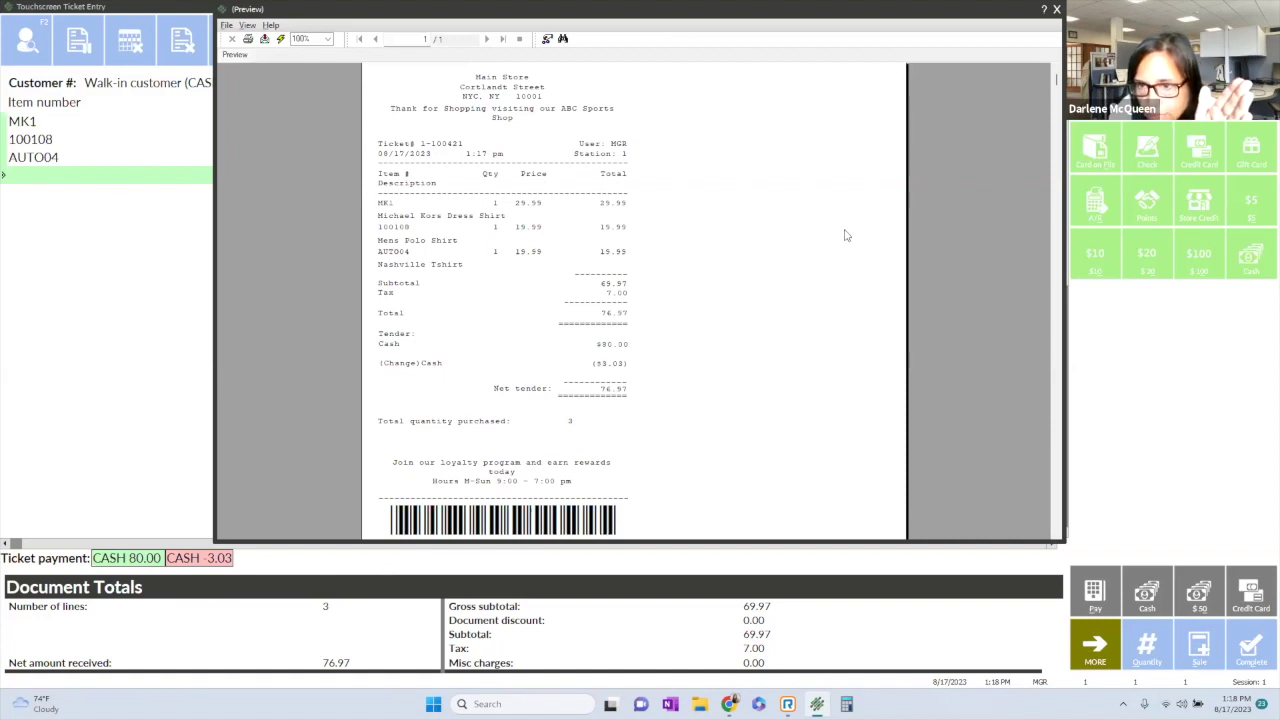
scroll(715, 422, "down", 3)
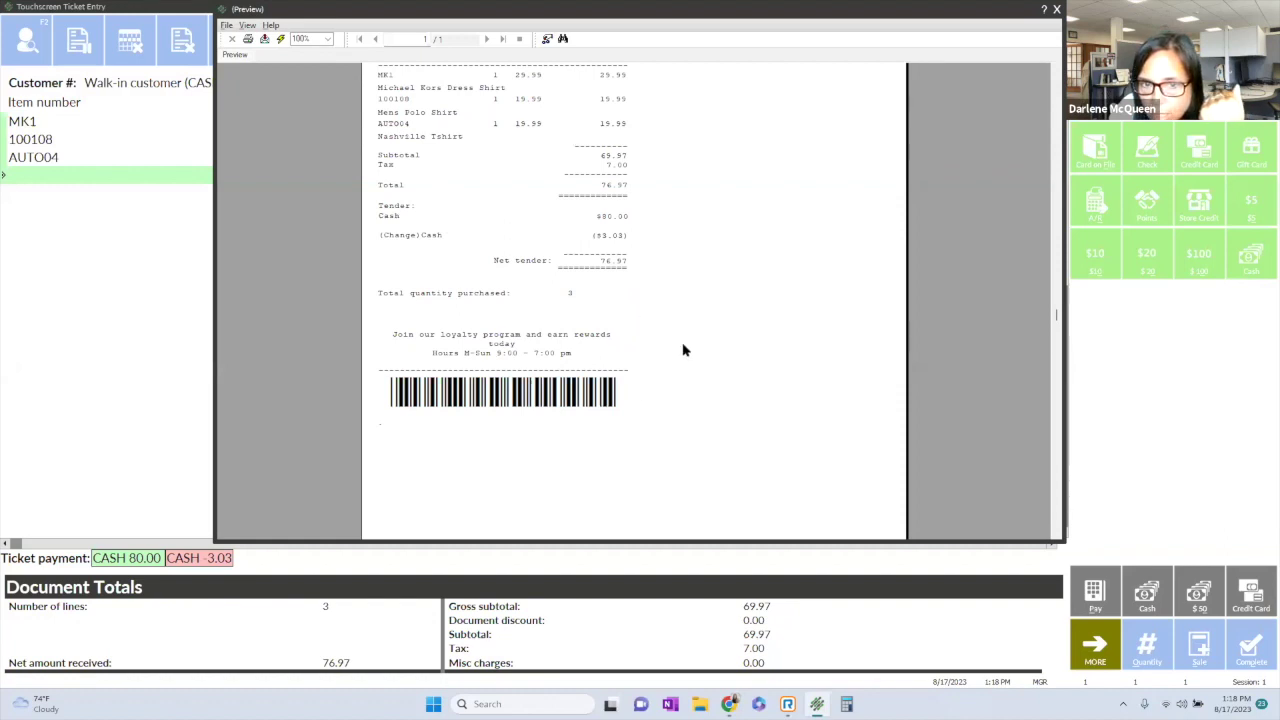
scroll(683, 349, "up", 3)
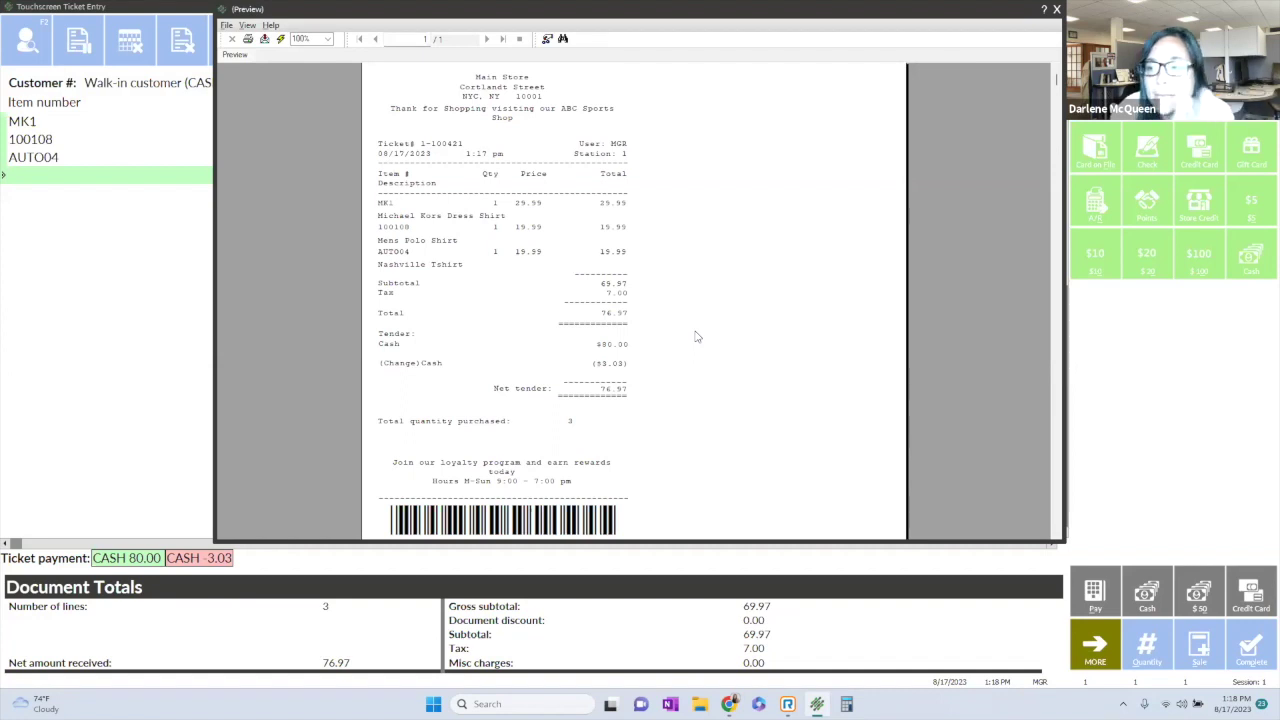
scroll(680, 449, "down", 3)
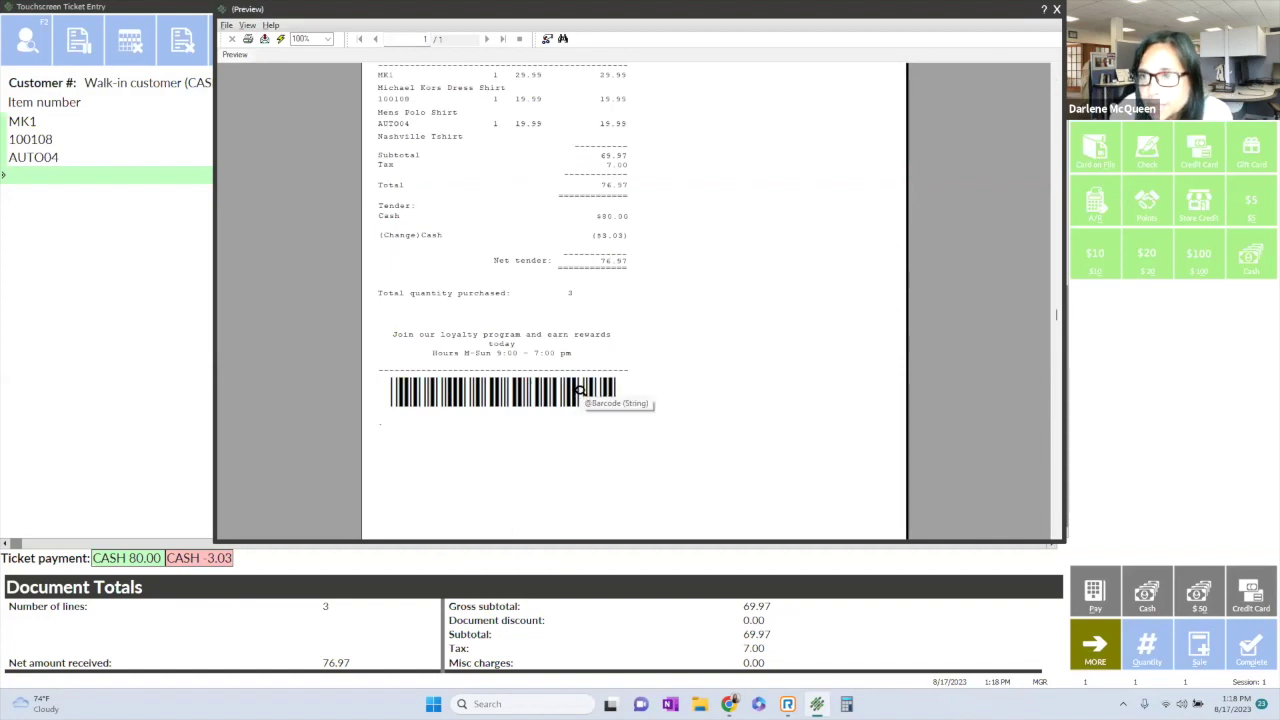
left_click(1057, 10)
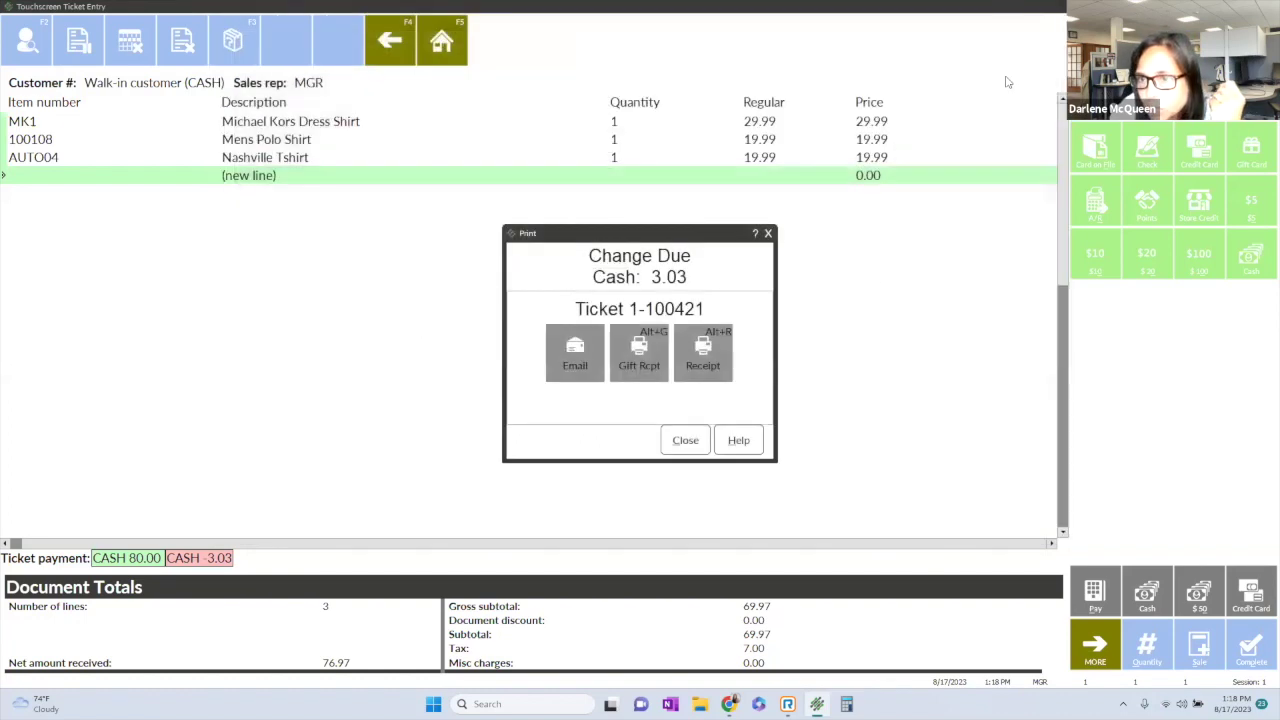
left_click(688, 440)
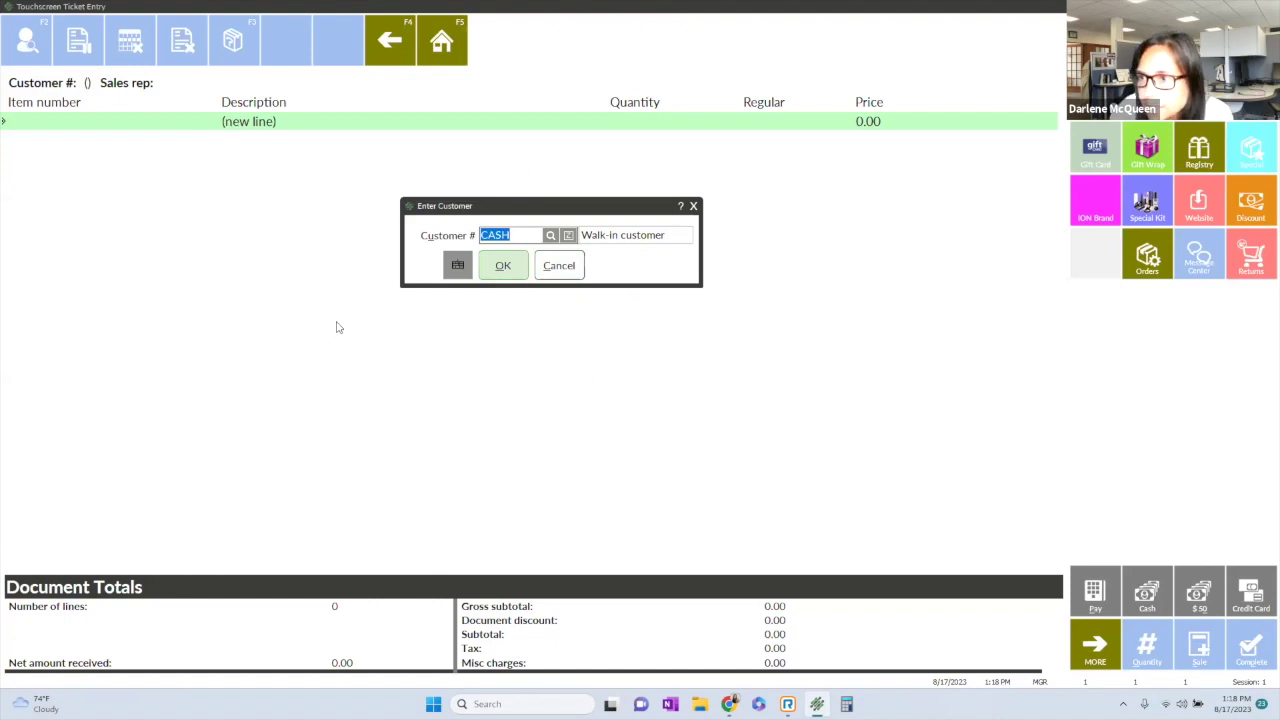
Look up a customer by last name and select the matching record for the new ticket.
left_click(550, 235)
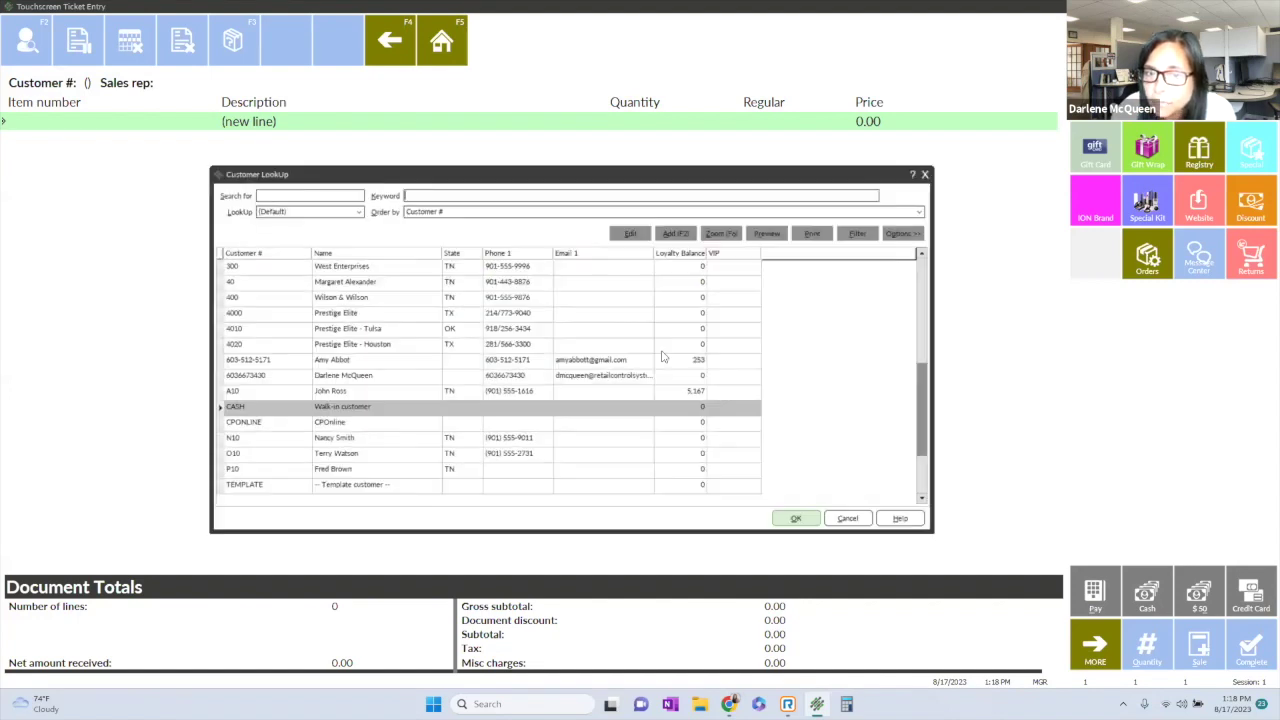
type("fi")
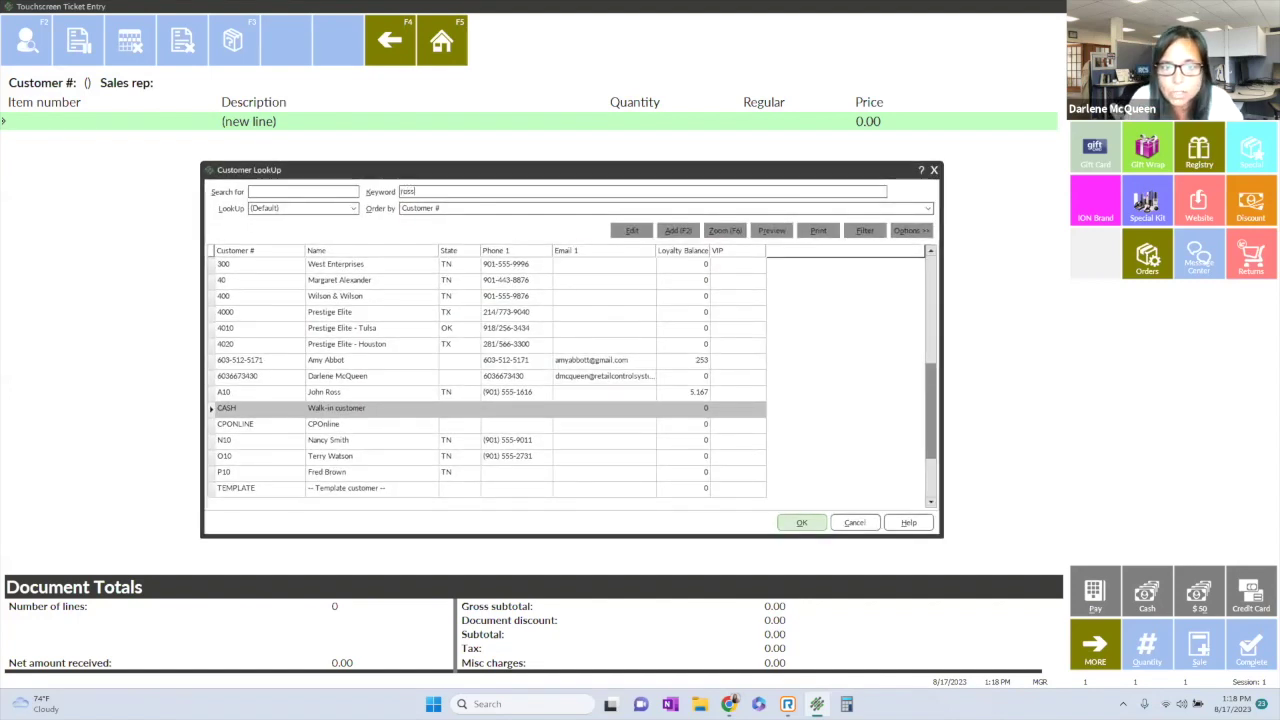
key("Return")
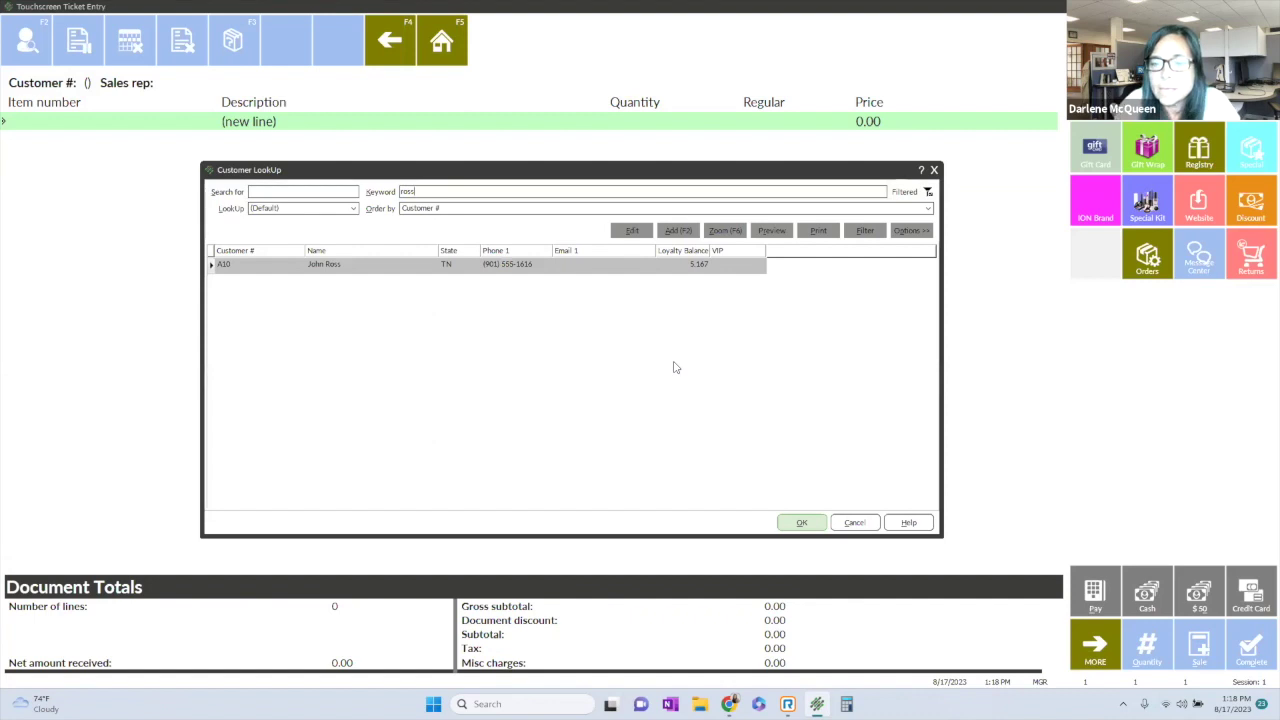
left_click(806, 526)
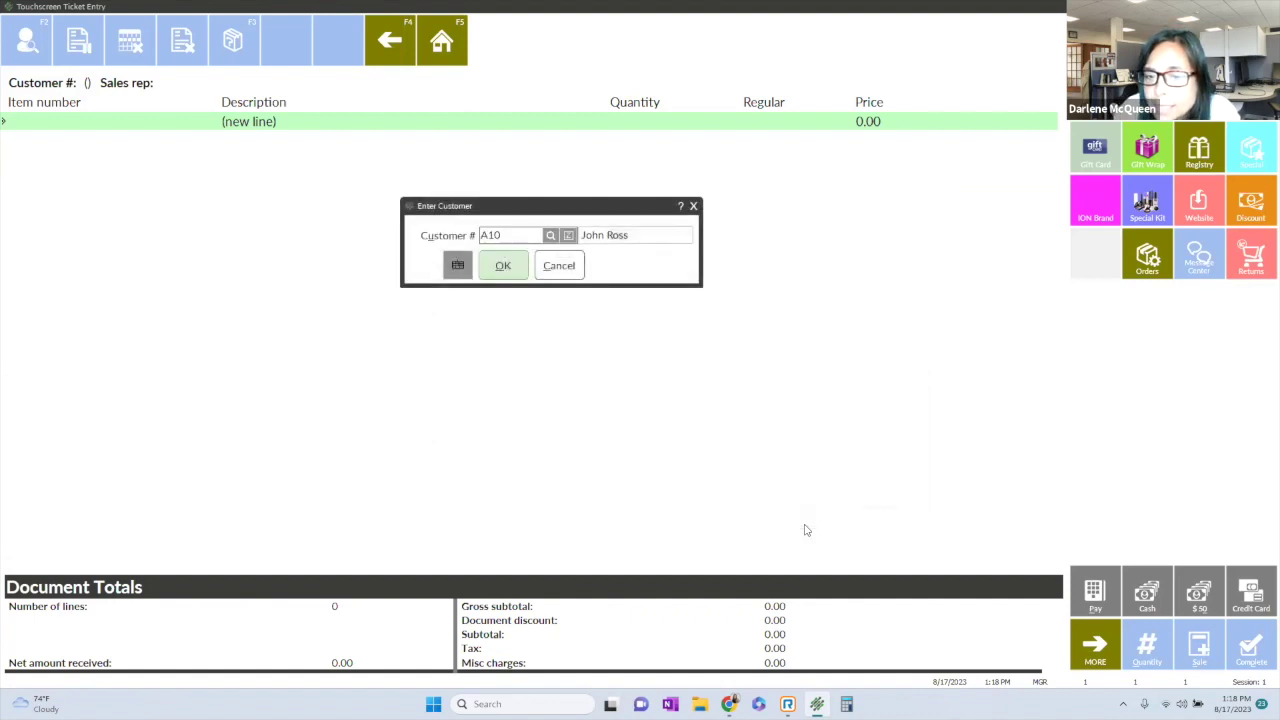
Assign the selected customer to the ticket, and read and close the customer note.
left_click(495, 267)
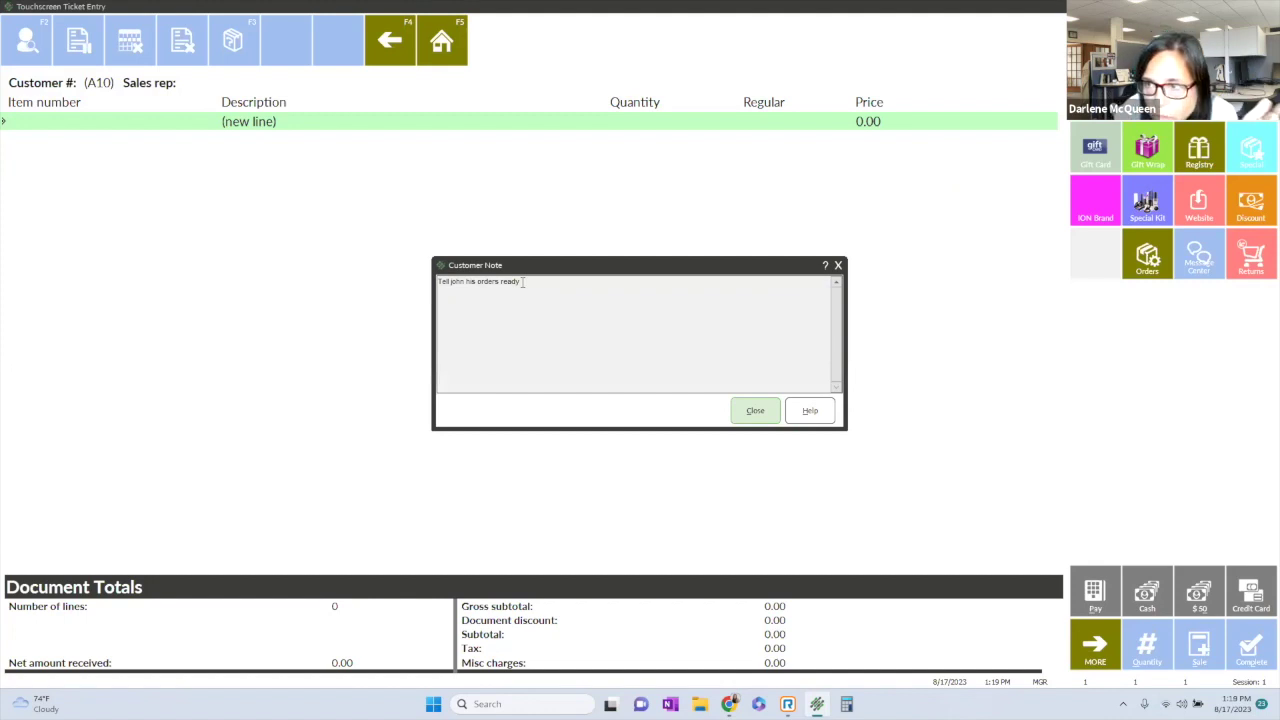
left_click_drag(529, 284, 412, 280)
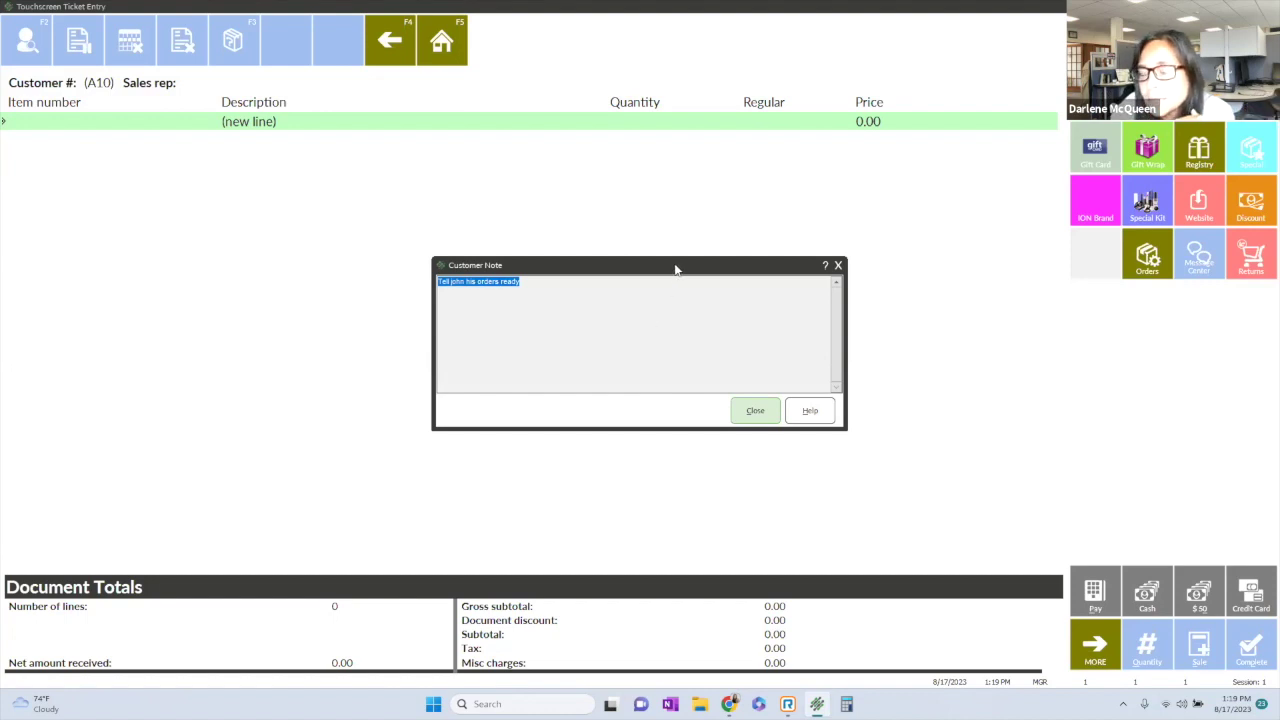
left_click_drag(675, 268, 683, 237)
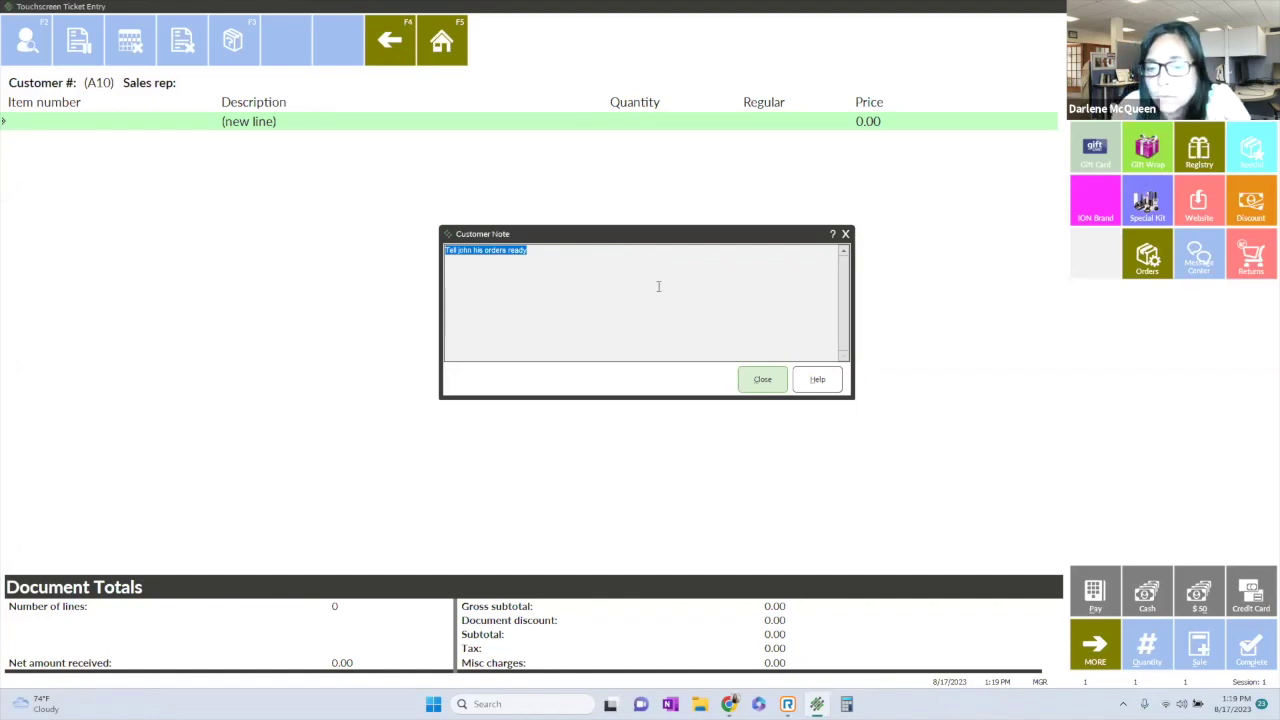
left_click(762, 380)
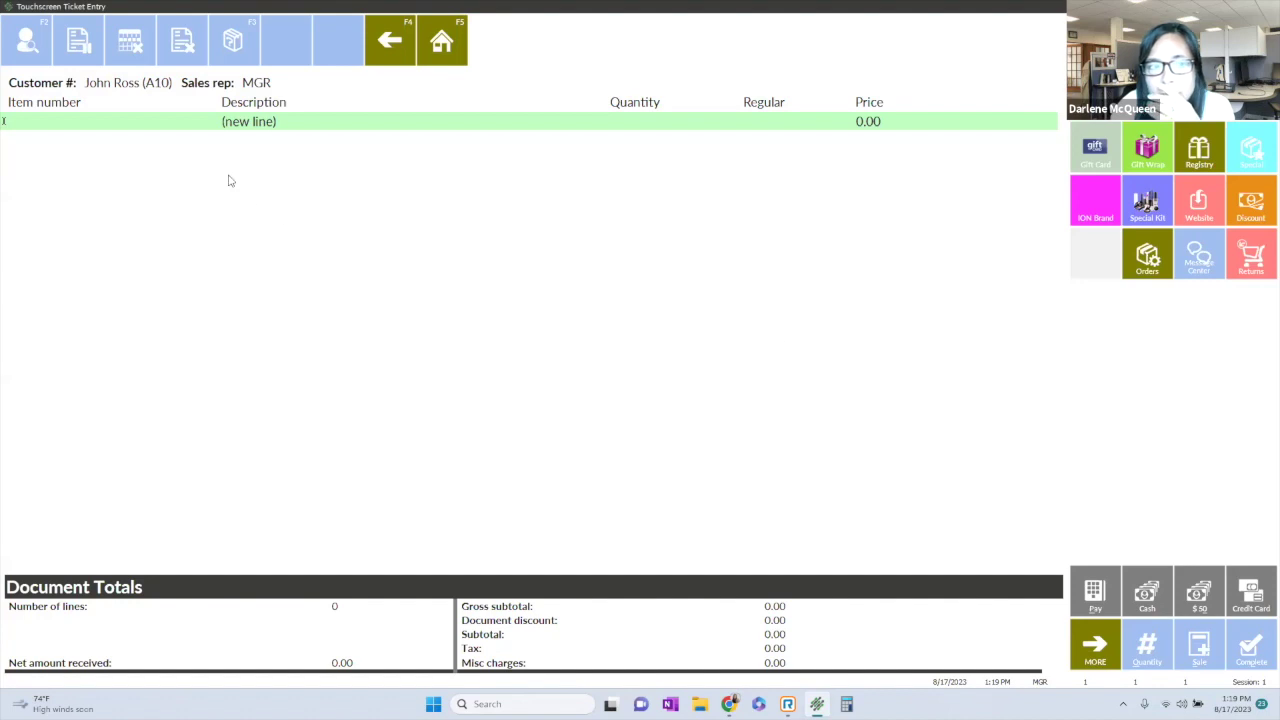
Examine the customer's recent sales and the print options of a 7/19/2023 Under Armour Girls Freedom Riv ticket, and return to the current ticket.
left_click(105, 88)
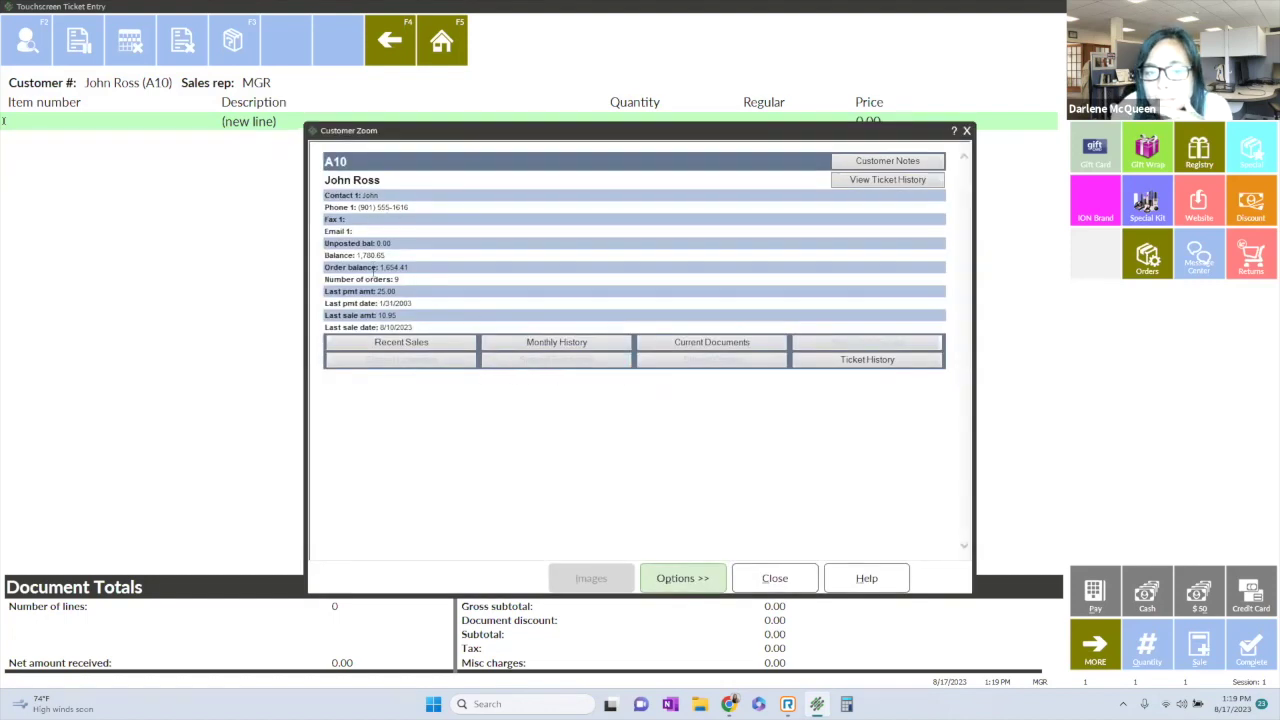
left_click(402, 344)
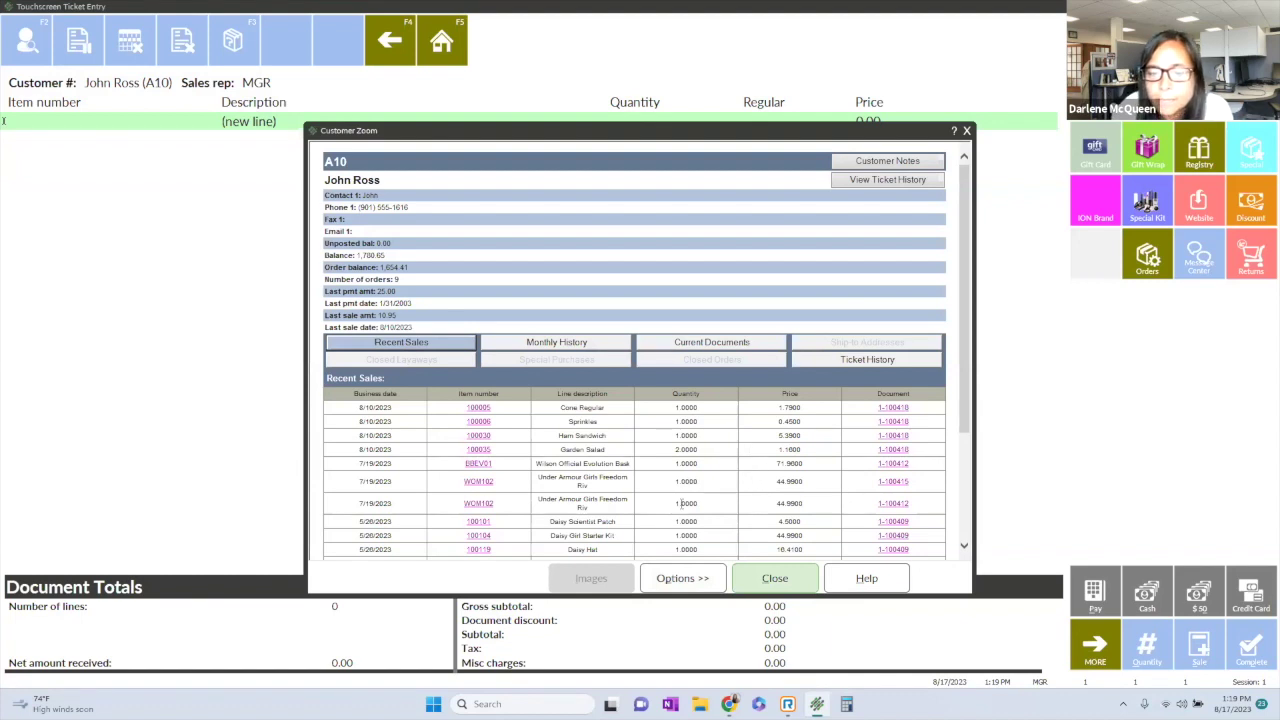
left_click(897, 482)
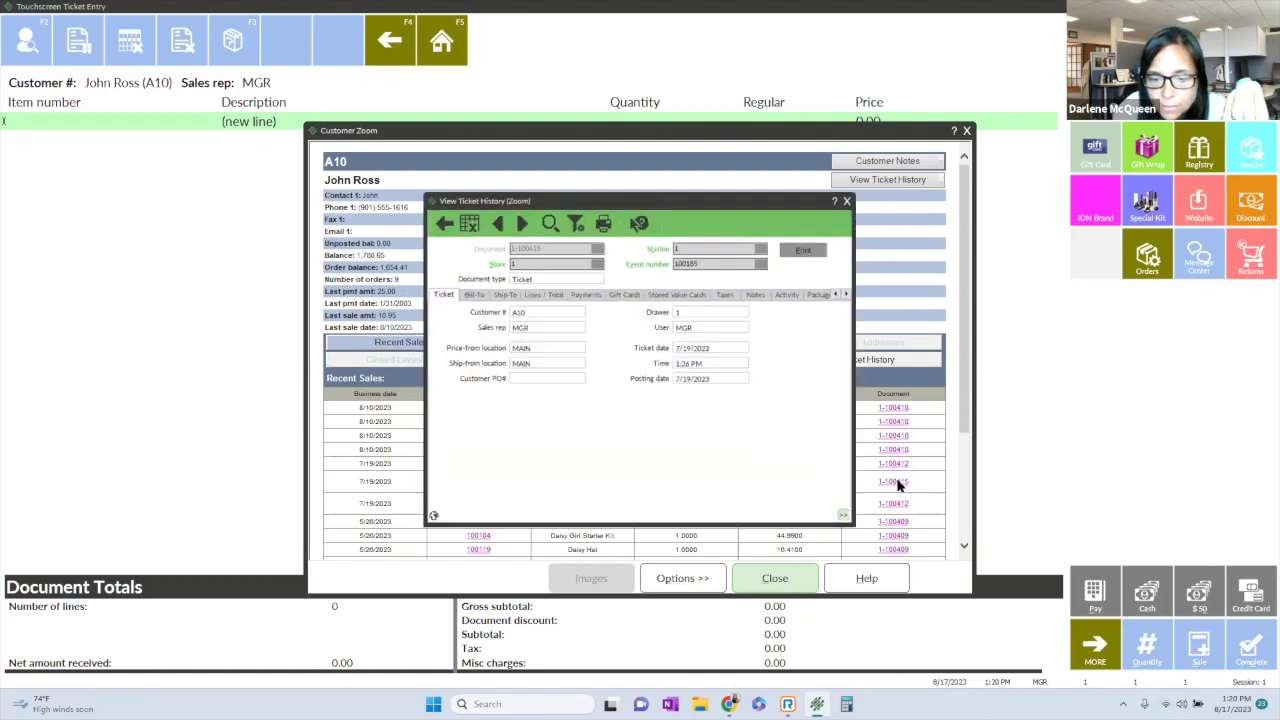
left_click(808, 246)
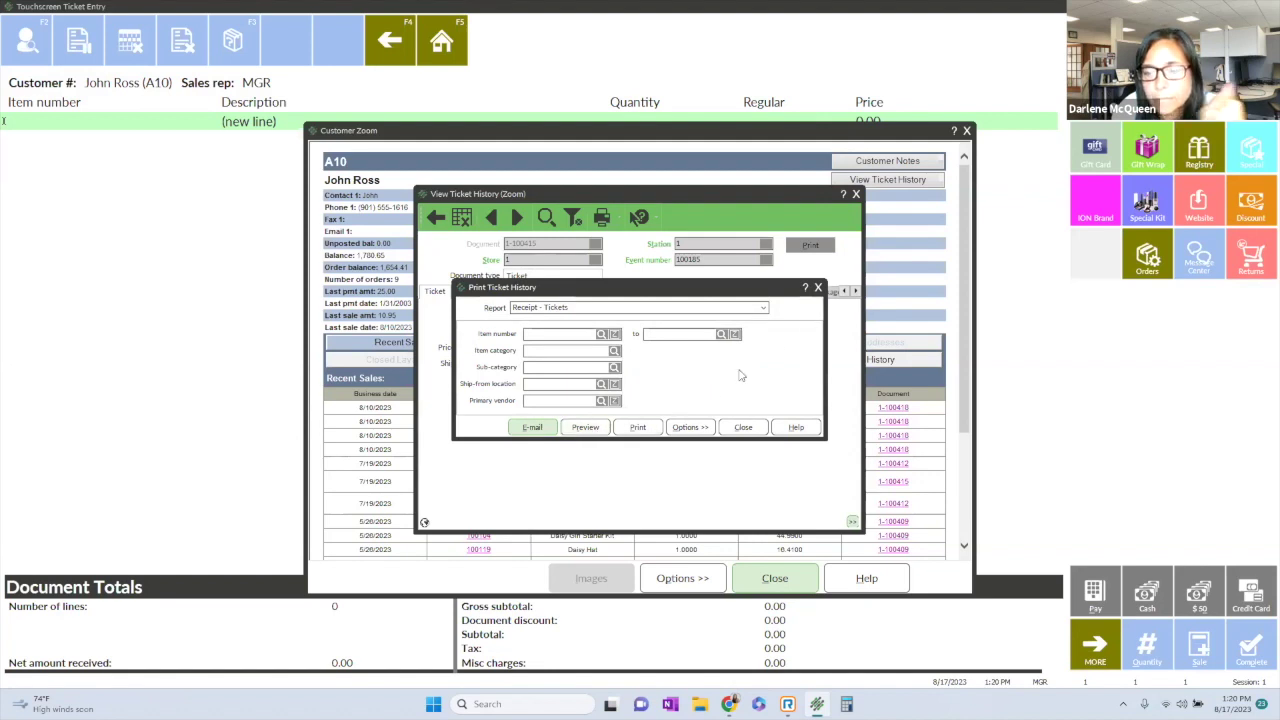
left_click(818, 287)
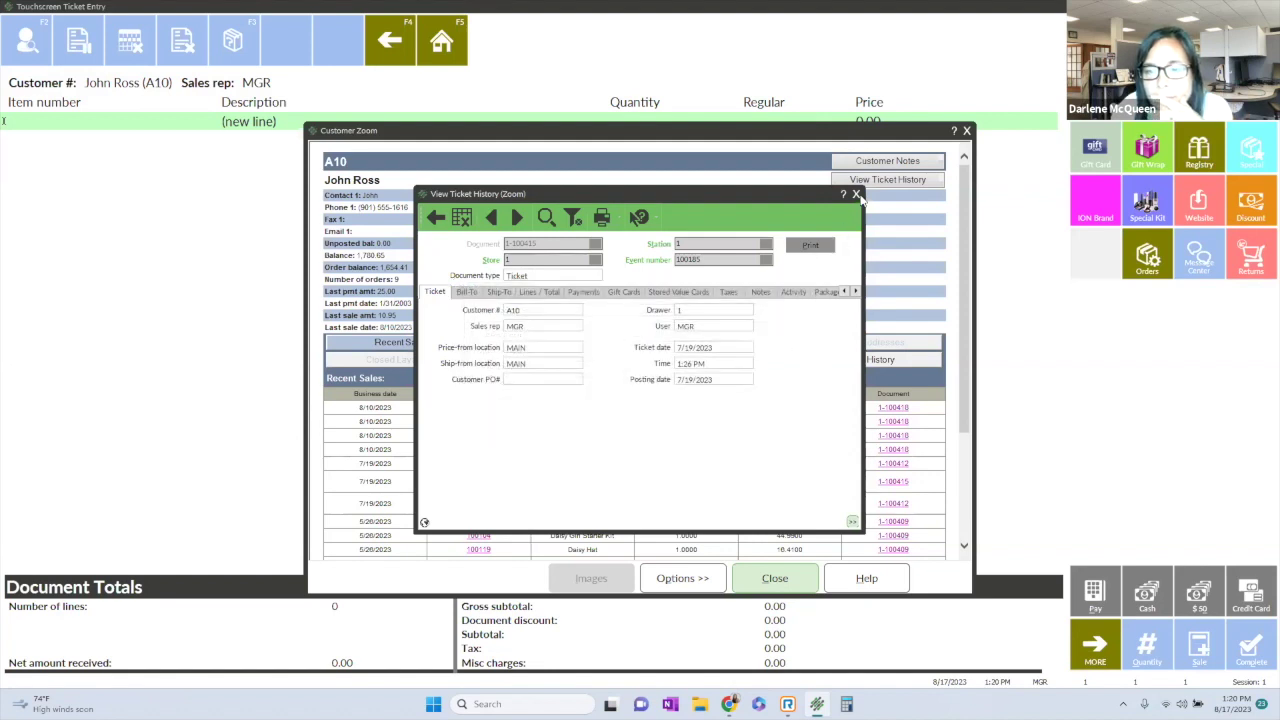
left_click(856, 194)
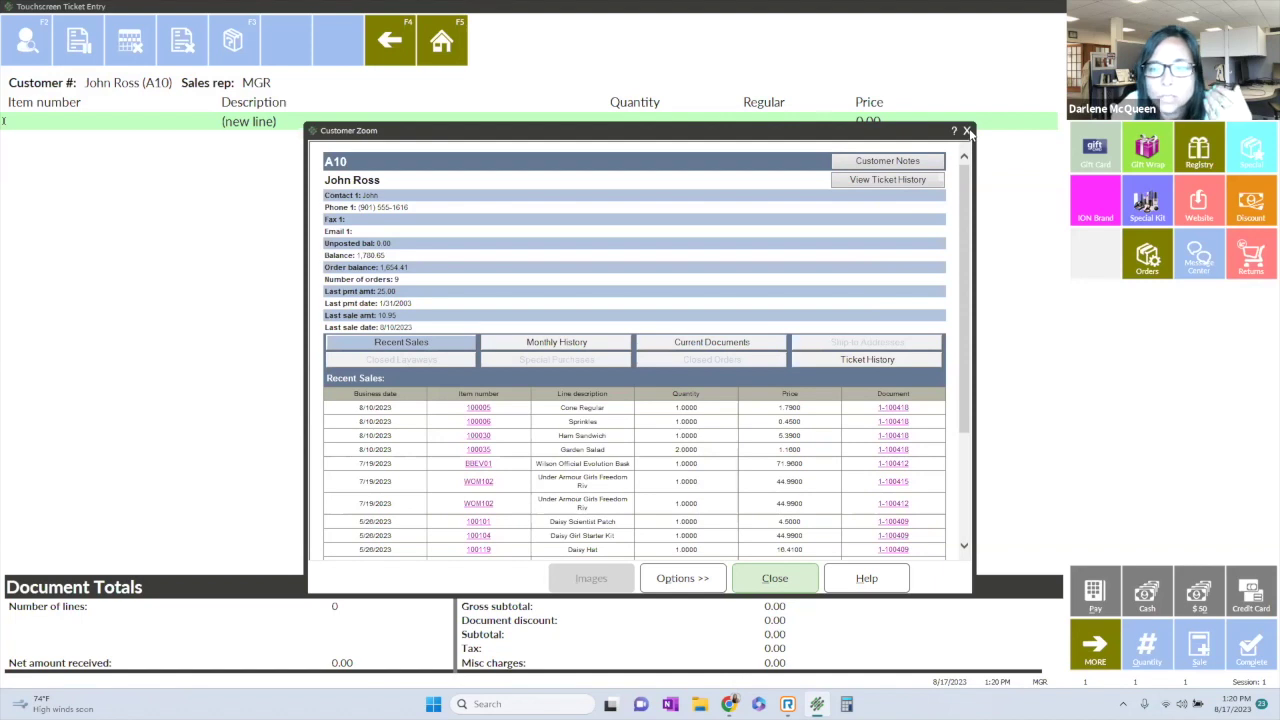
left_click(967, 131)
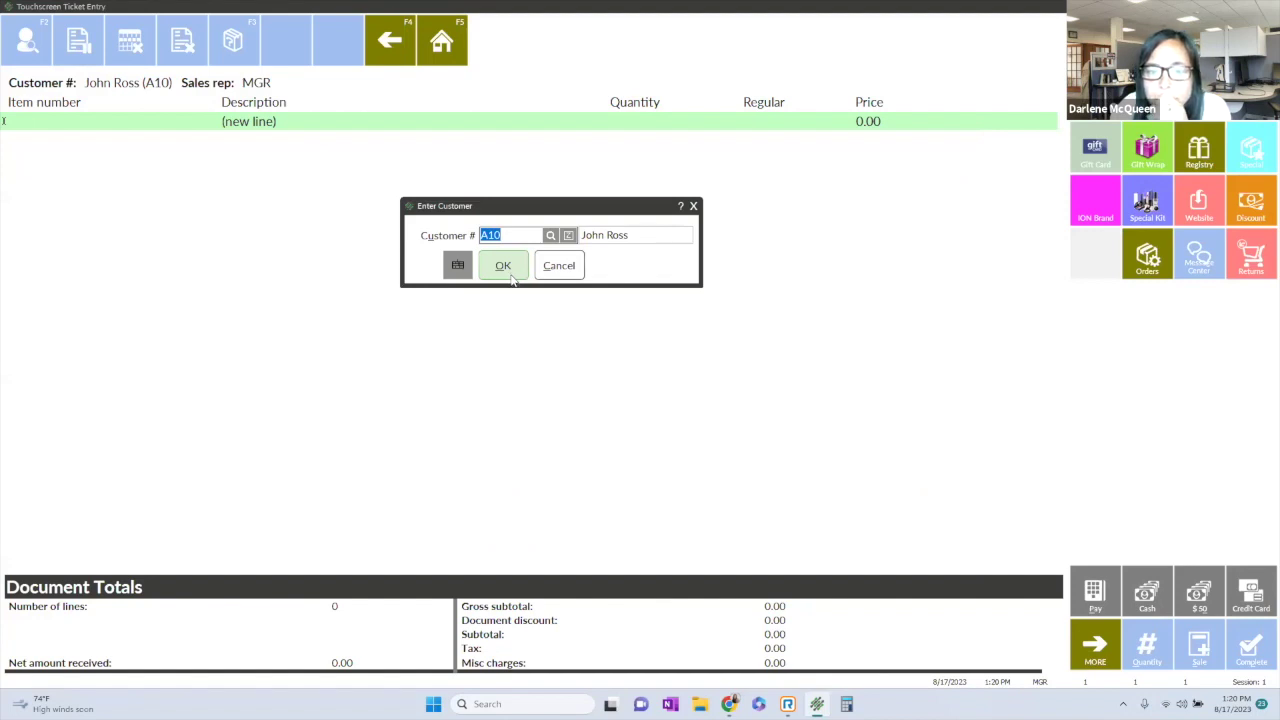
left_click(556, 272)
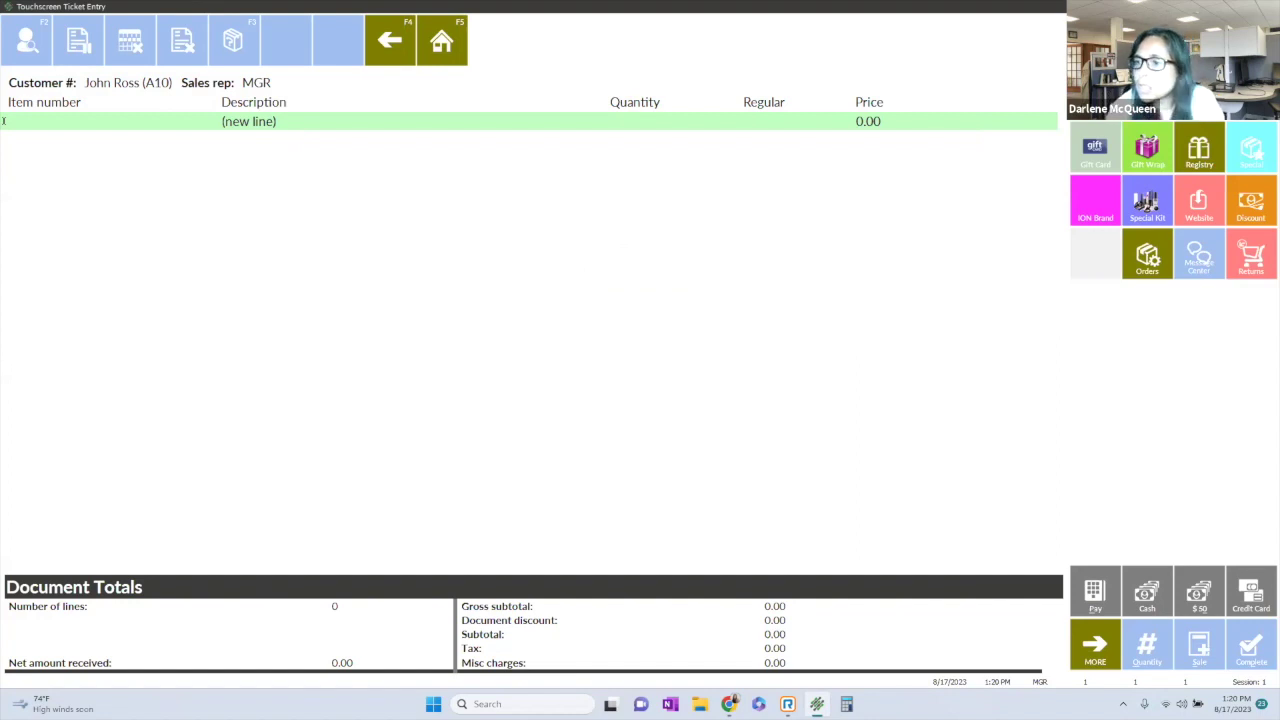
Look up items with the keyword "under" and select WOM102, Under Armour Girls Freedom Riv.
key("F2")
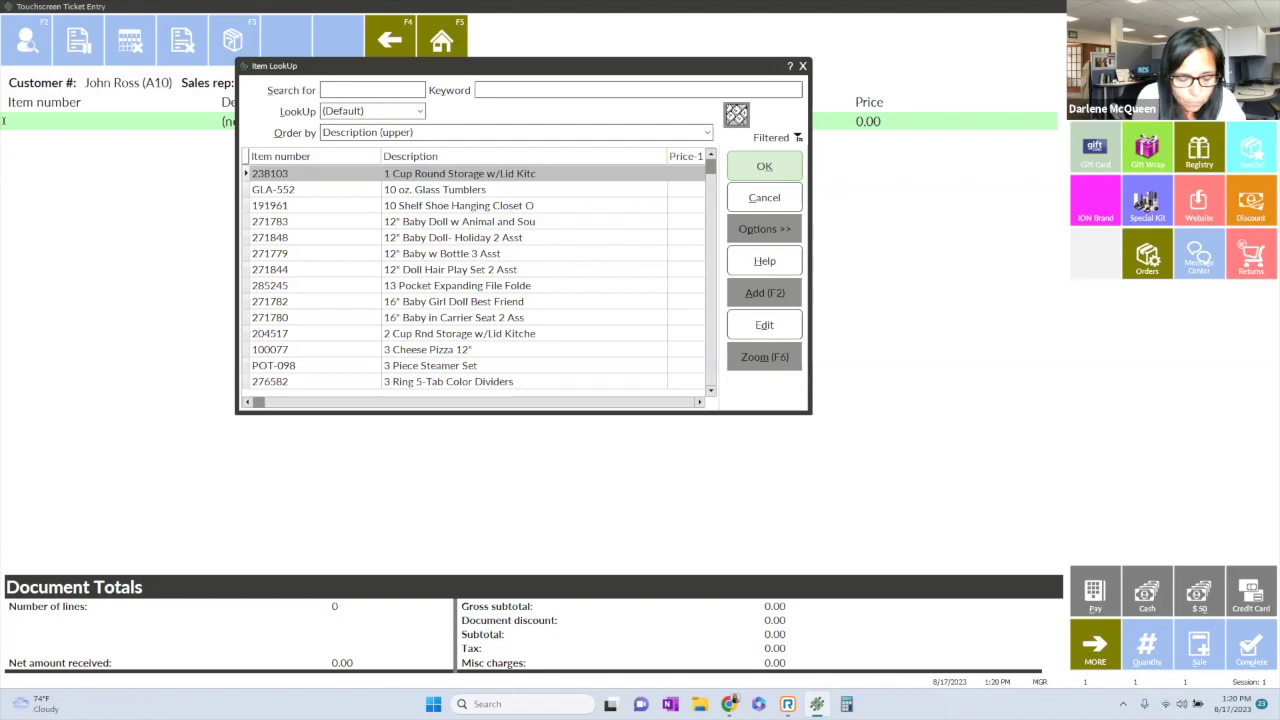
type("under")
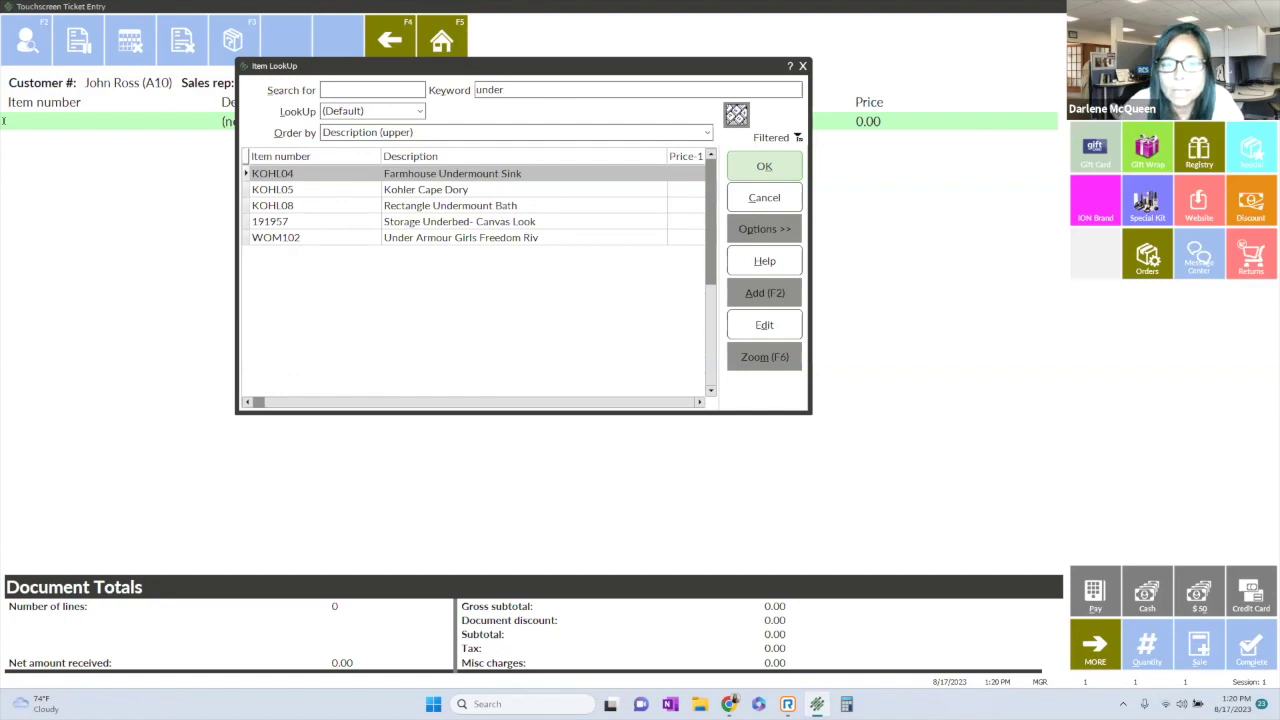
left_click(427, 241)
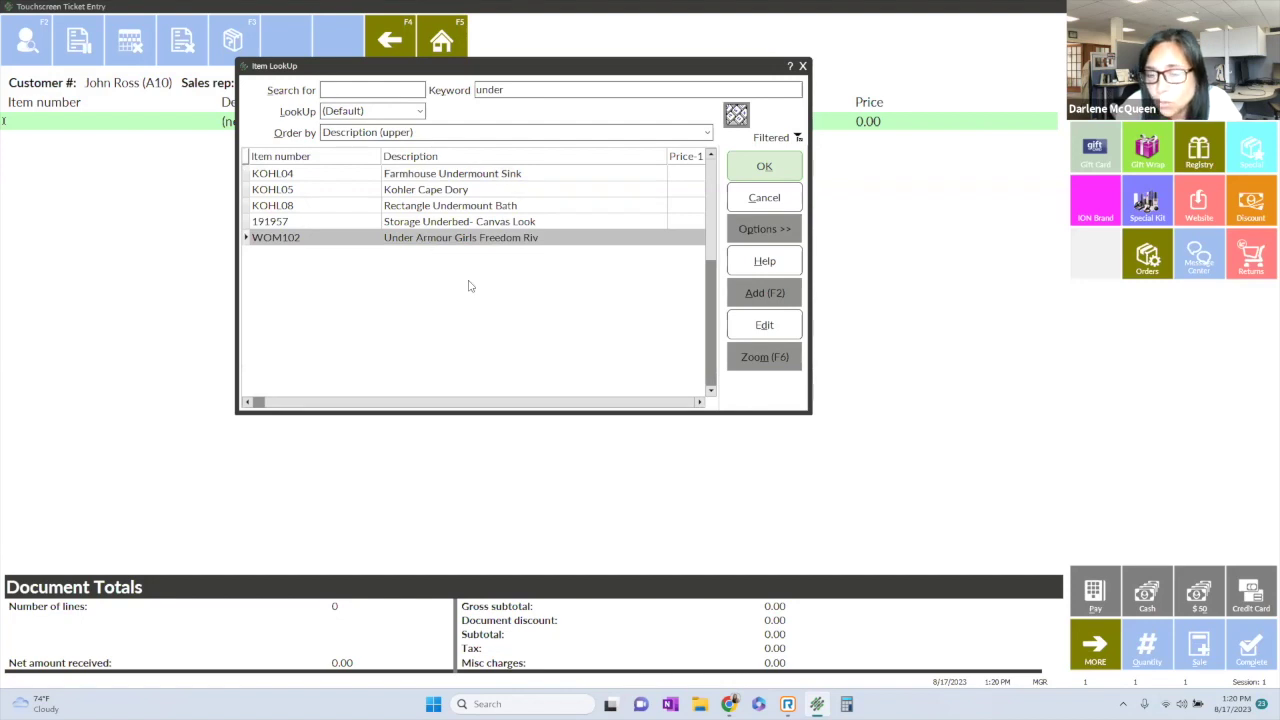
Examine WOM102's recent sales, quantity on hand at MAIN and item notes, and return to the item lookup.
left_click(766, 361)
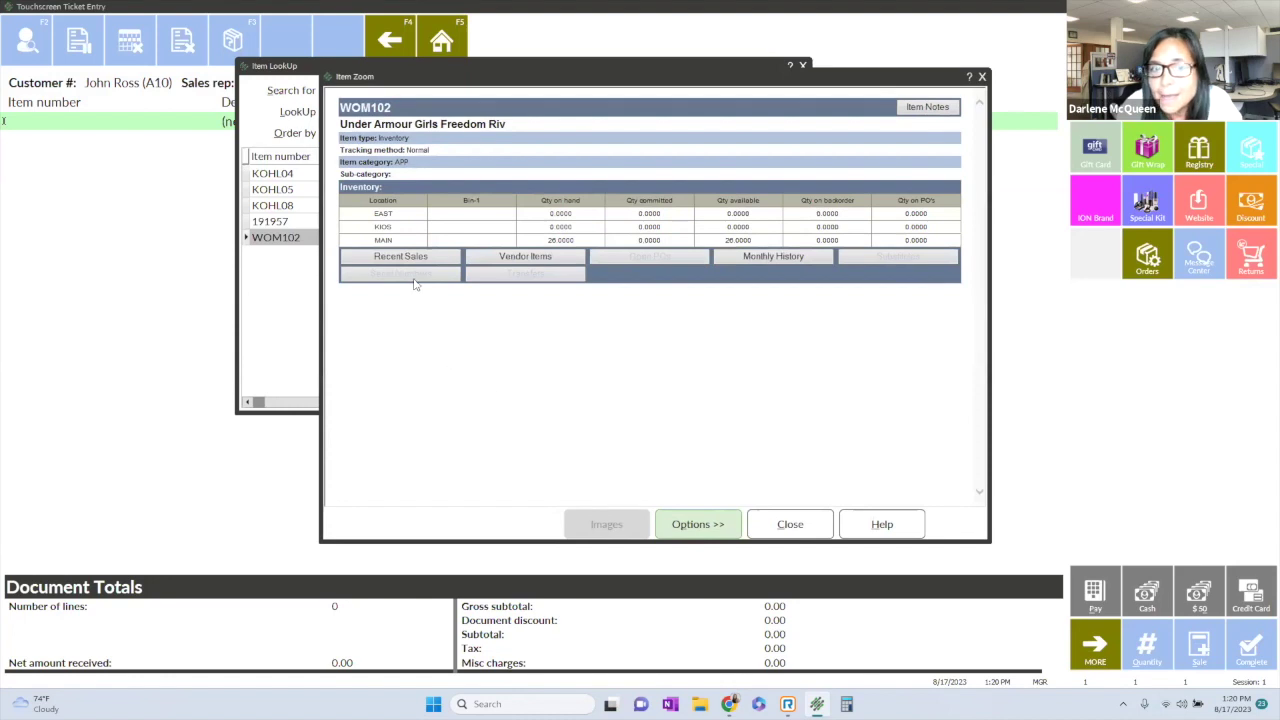
left_click(418, 259)
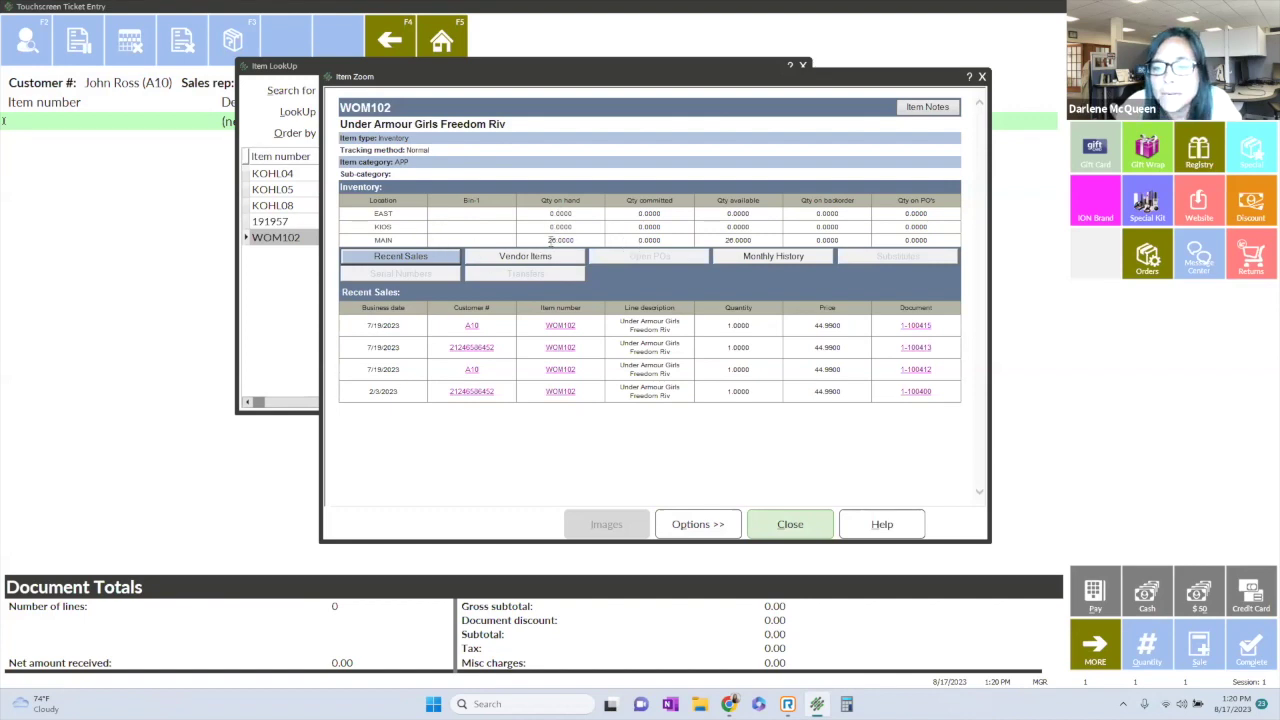
left_click_drag(576, 241, 540, 245)
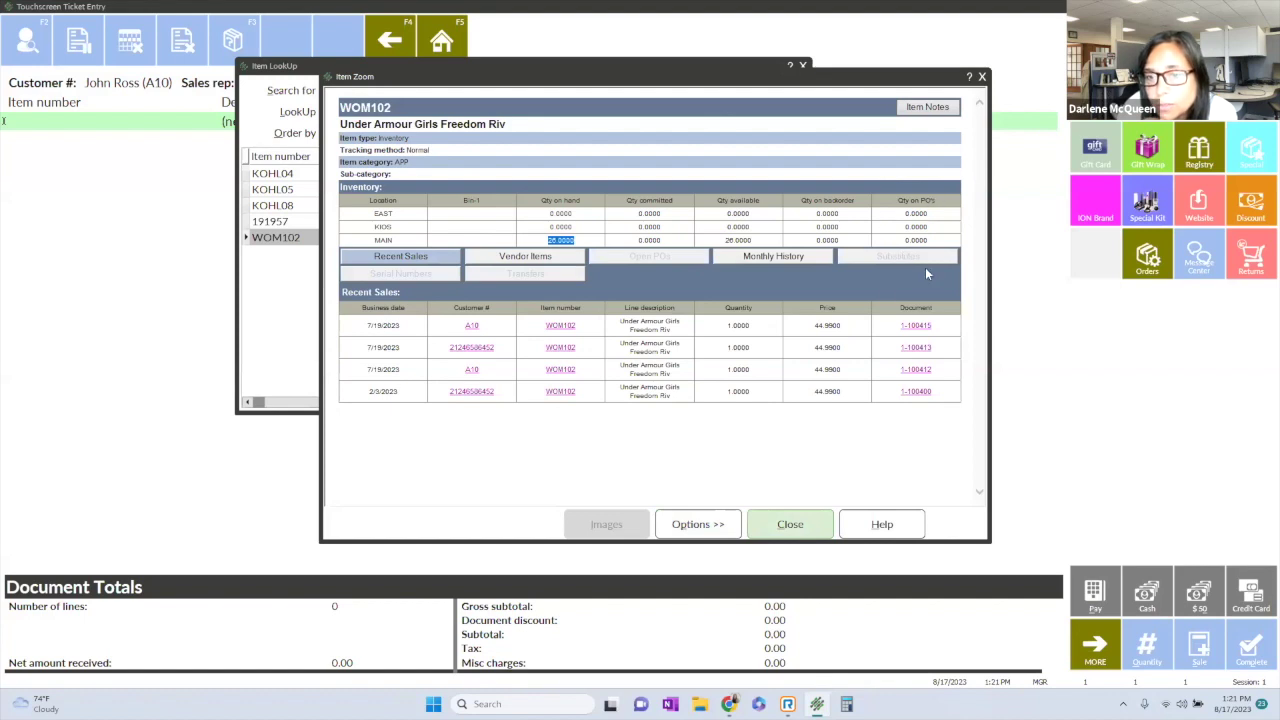
left_click(930, 108)
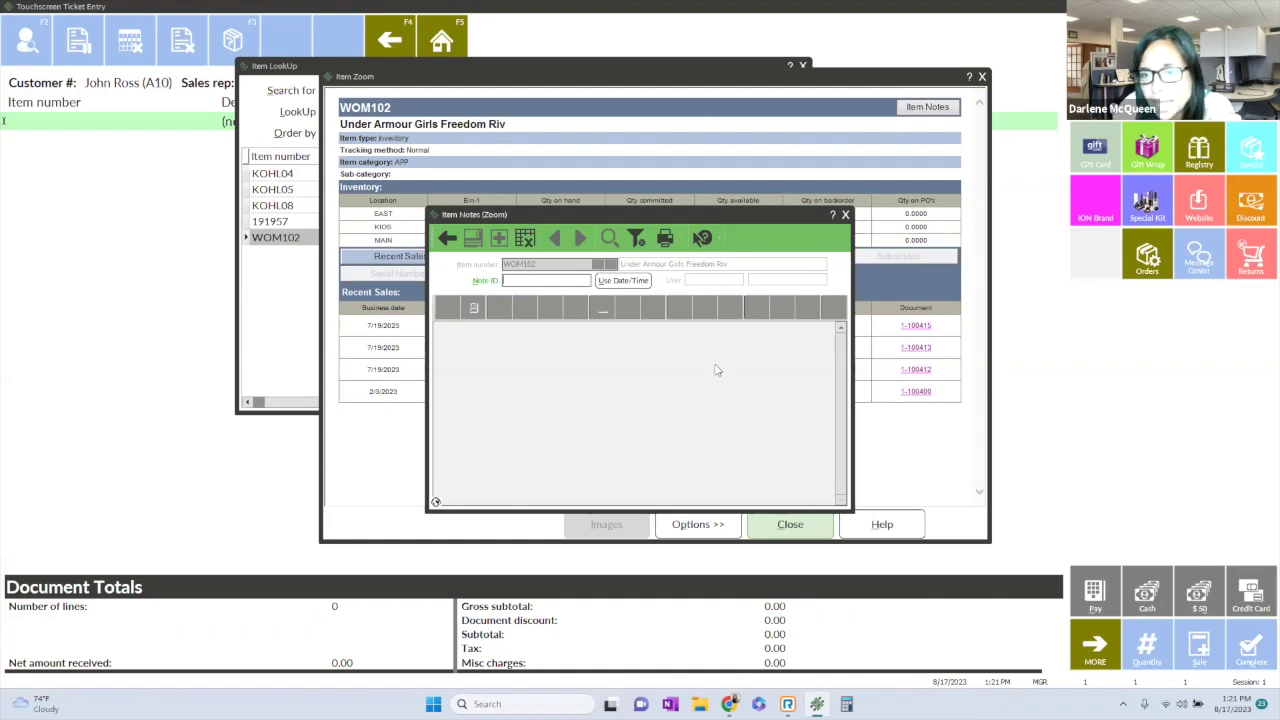
left_click(845, 214)
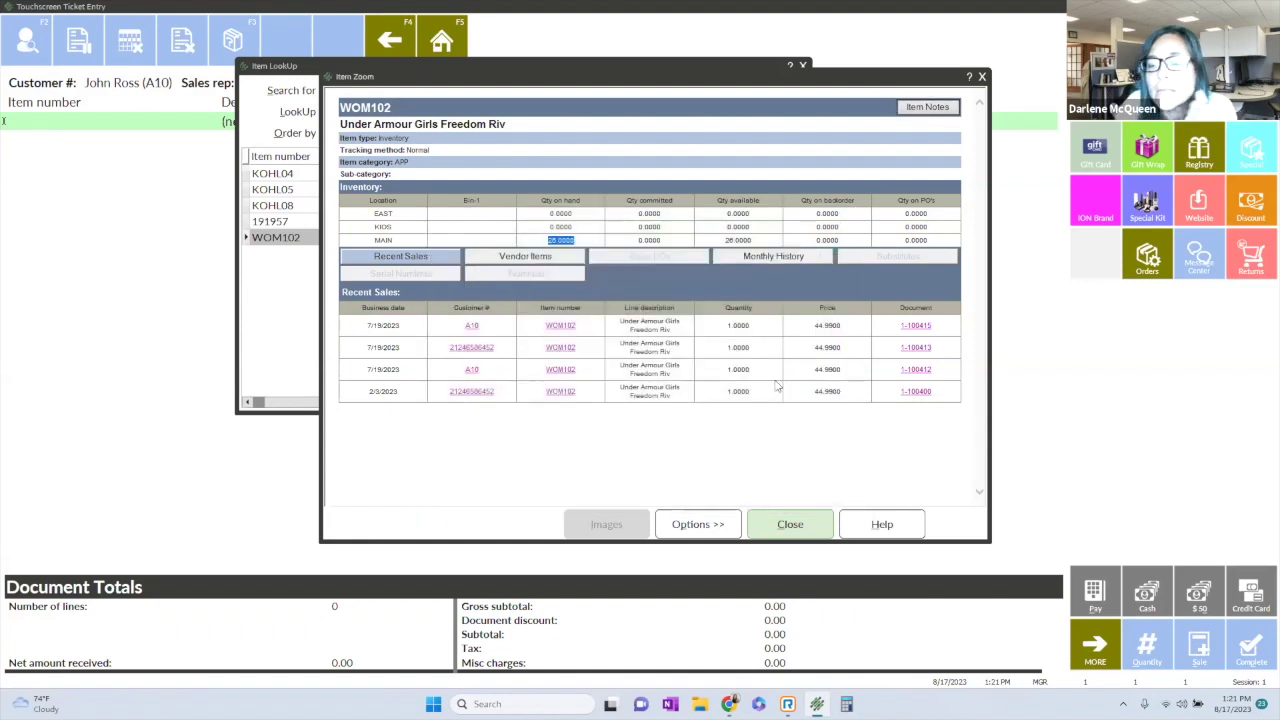
left_click(982, 77)
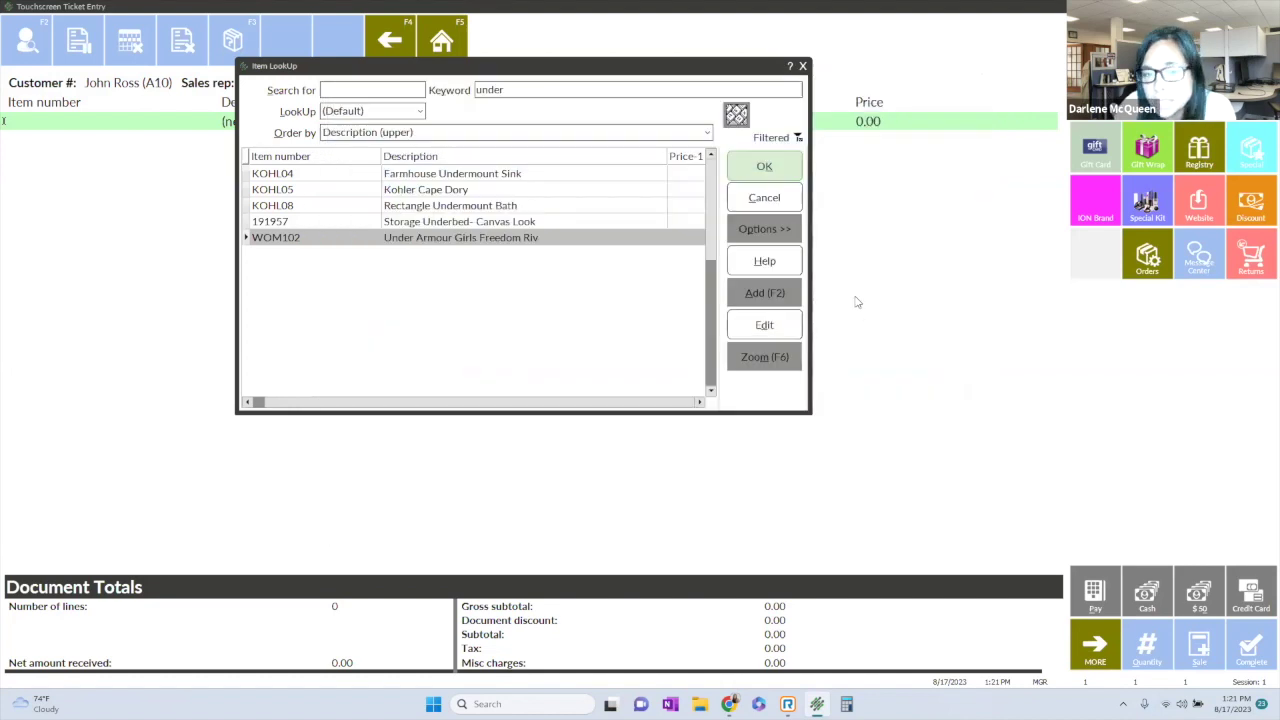
Add WOM102 to the ticket and pay it with $100 cash.
left_click(765, 167)
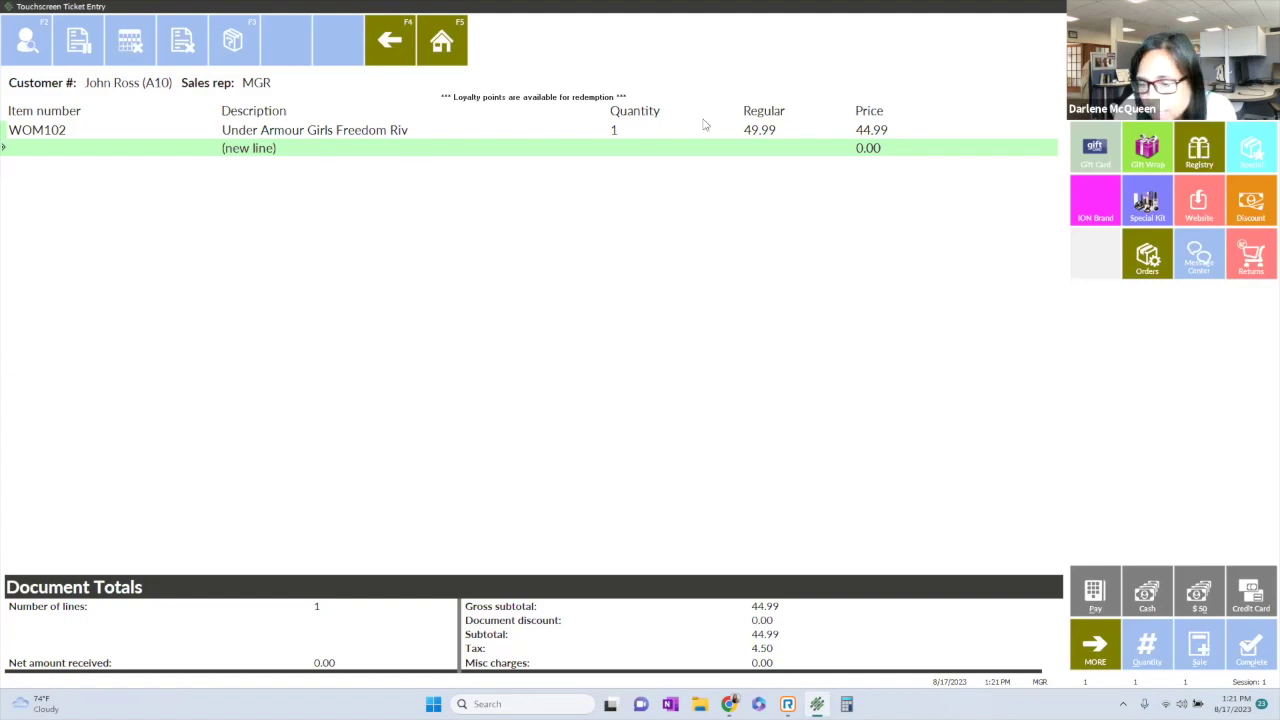
left_click(1106, 594)
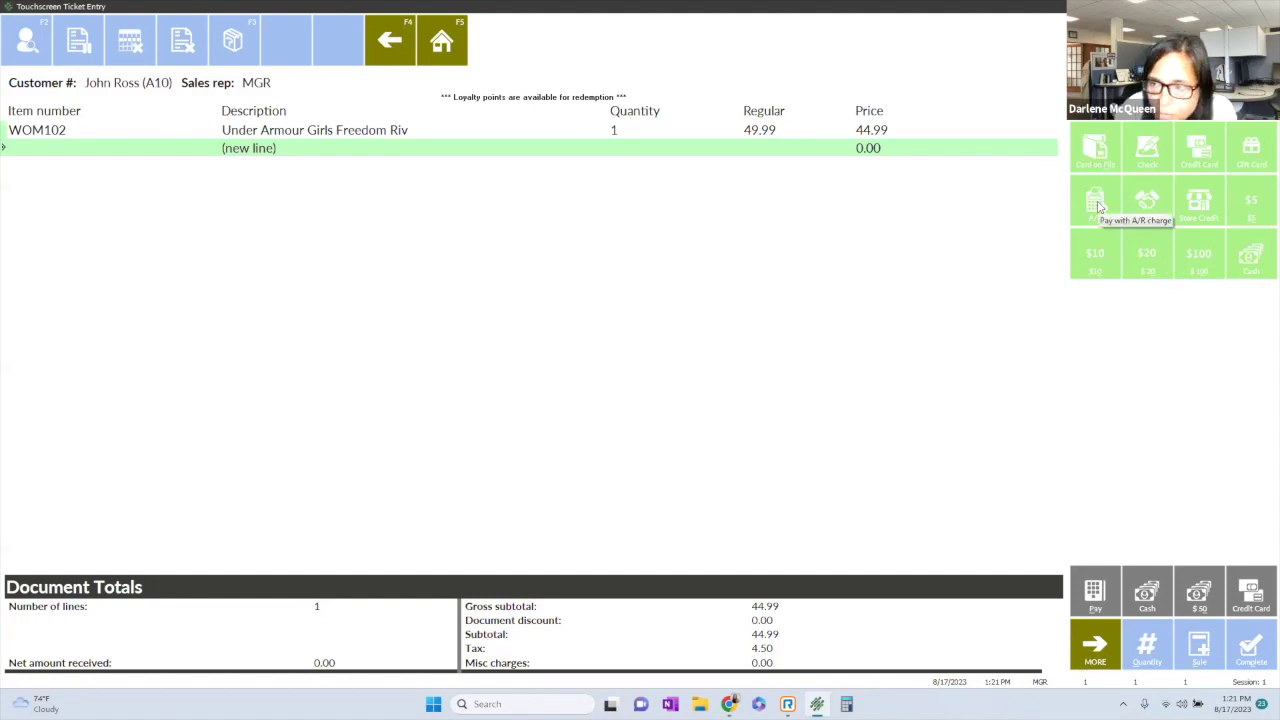
left_click(1200, 258)
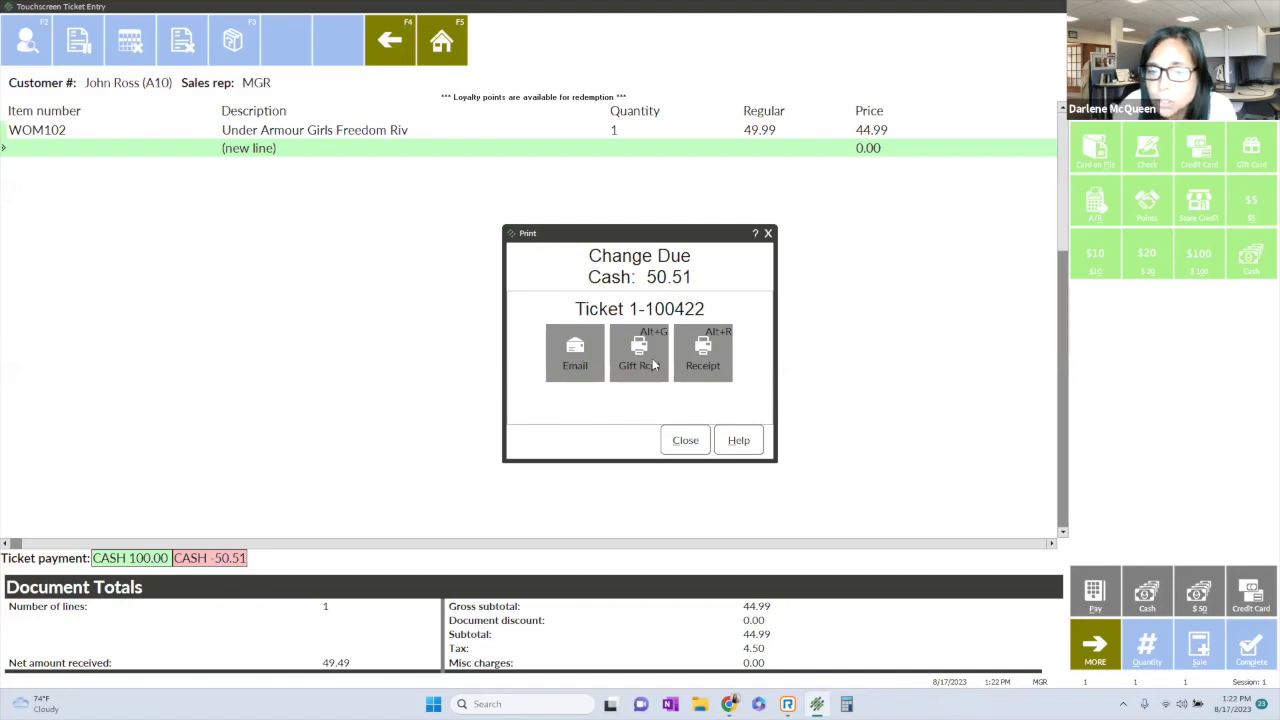
Preview the sale's receipt and close the completed ticket.
left_click(714, 362)
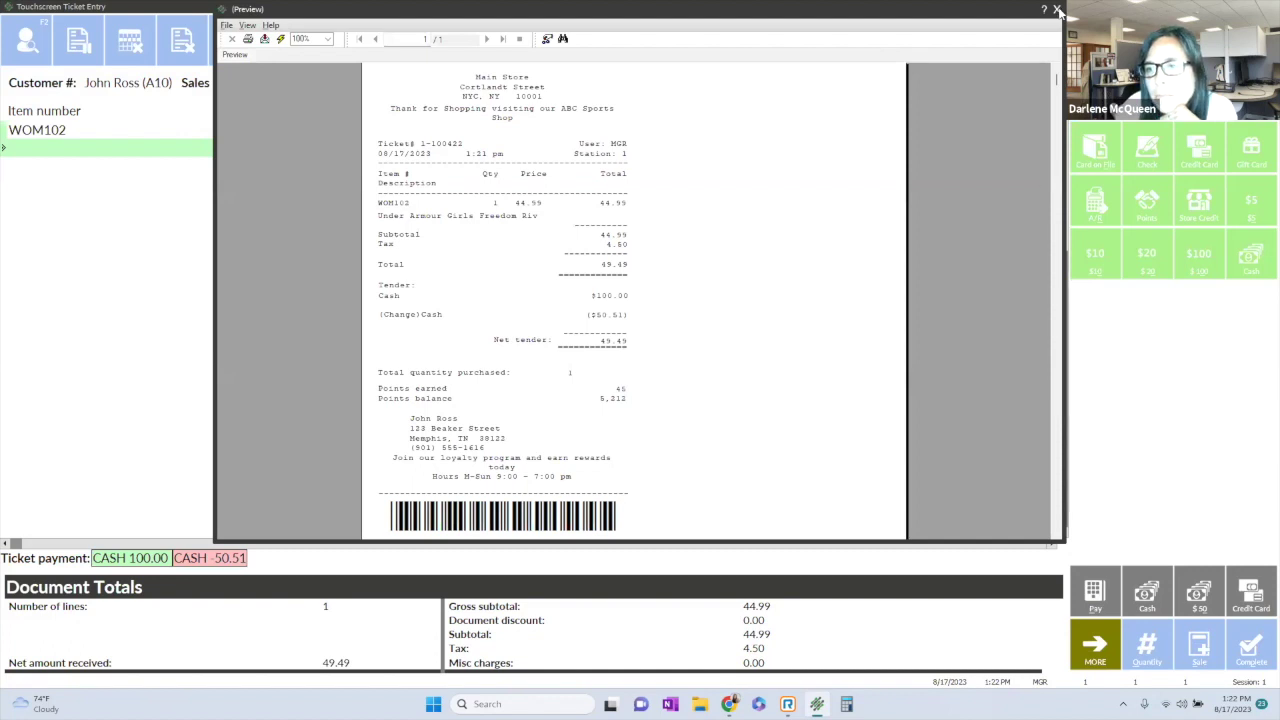
left_click(1056, 10)
left_click(685, 440)
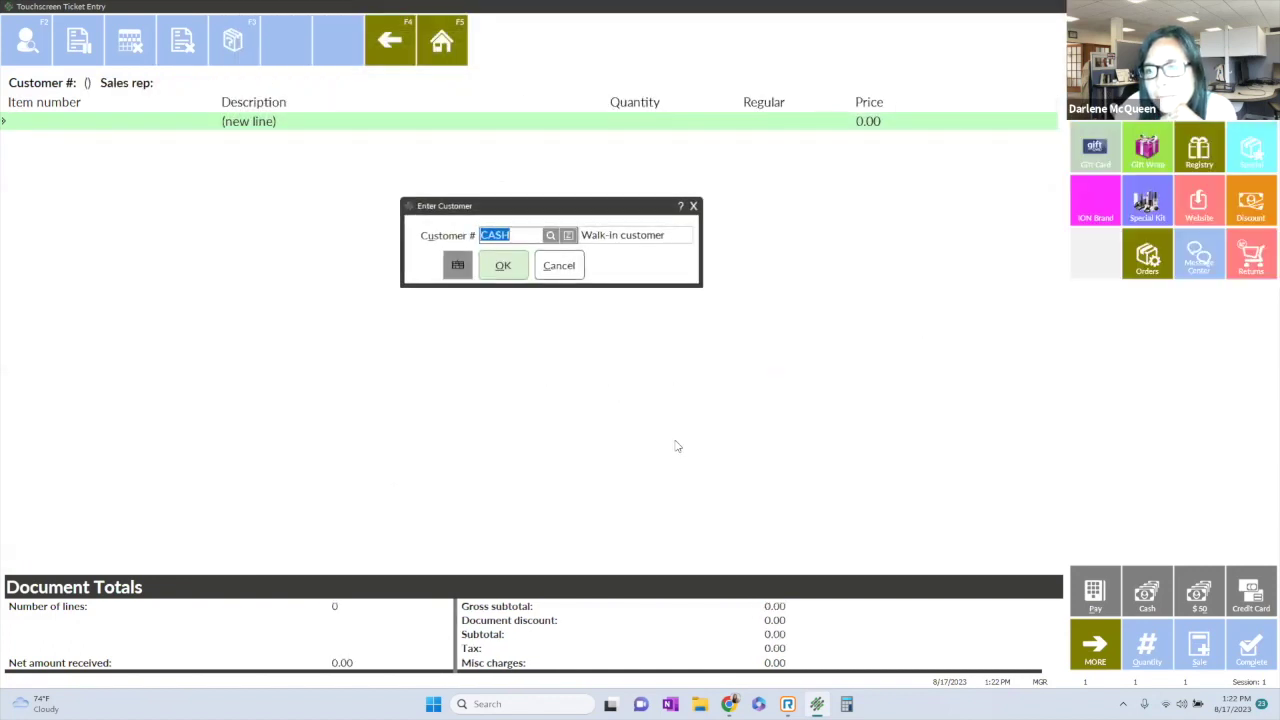
Start a ticket without choosing a customer and add item BOOK-089, Colonial Kitchens.
left_click(558, 265)
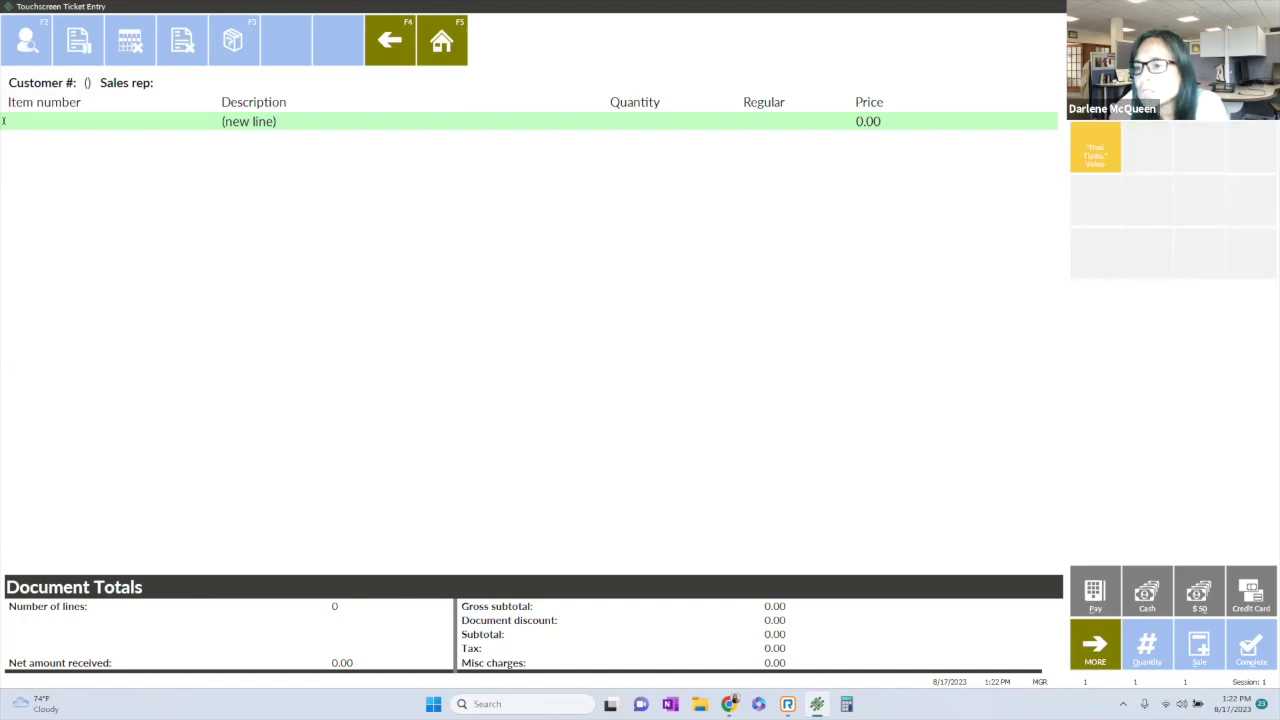
type("BOOK-089")
key("Return")
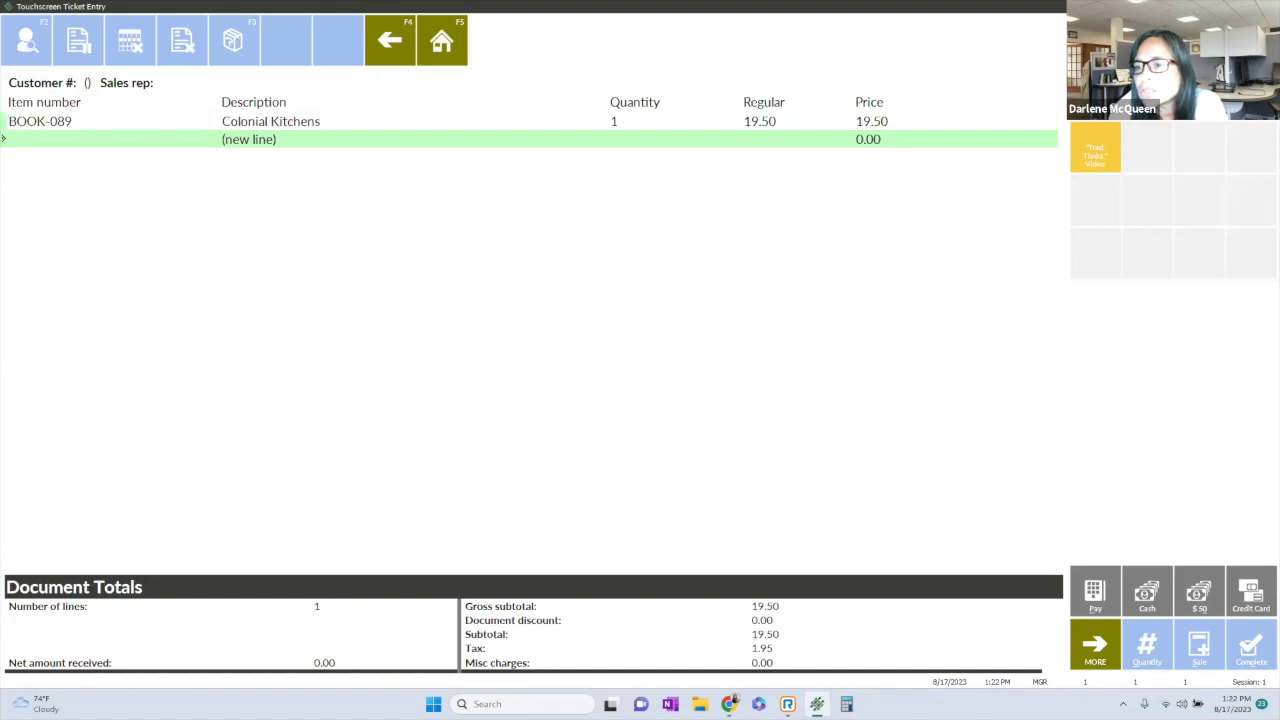
Add item STM-519, Brandy Snifters, to the ticket with quantity 1 in the SET unit priced at $70.00.
left_click(391, 42)
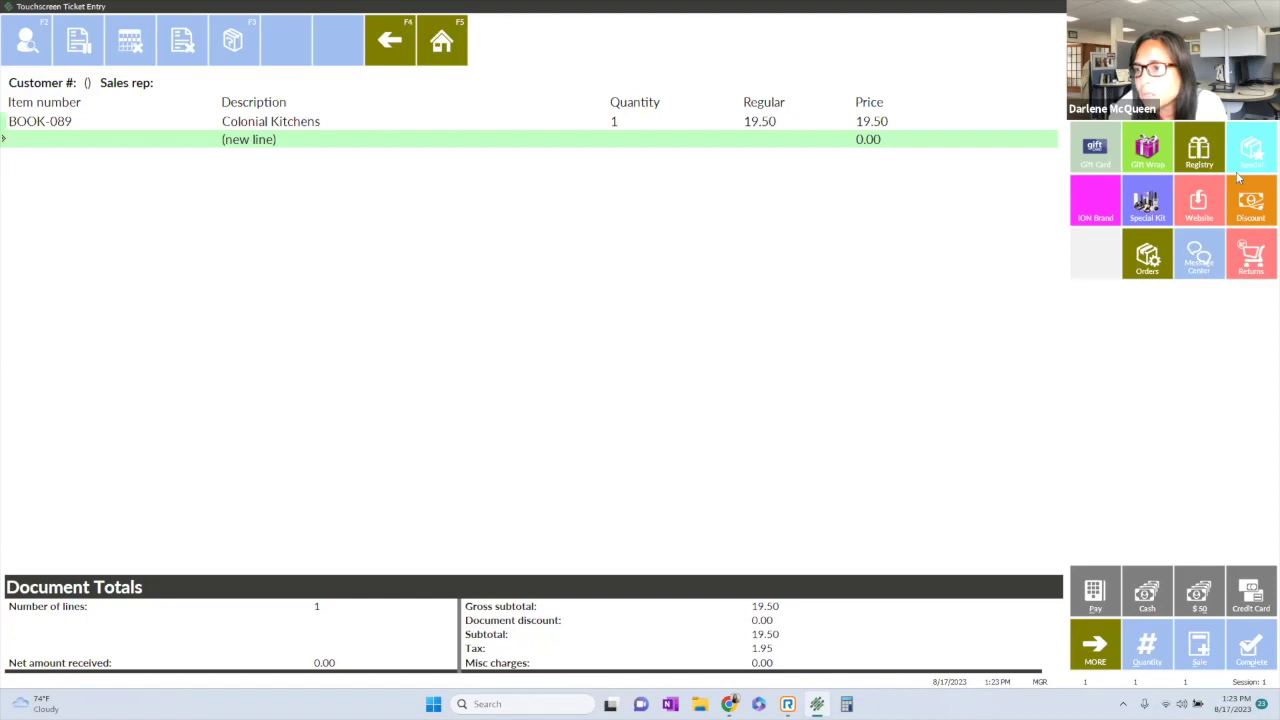
type("STM-519")
key("Return")
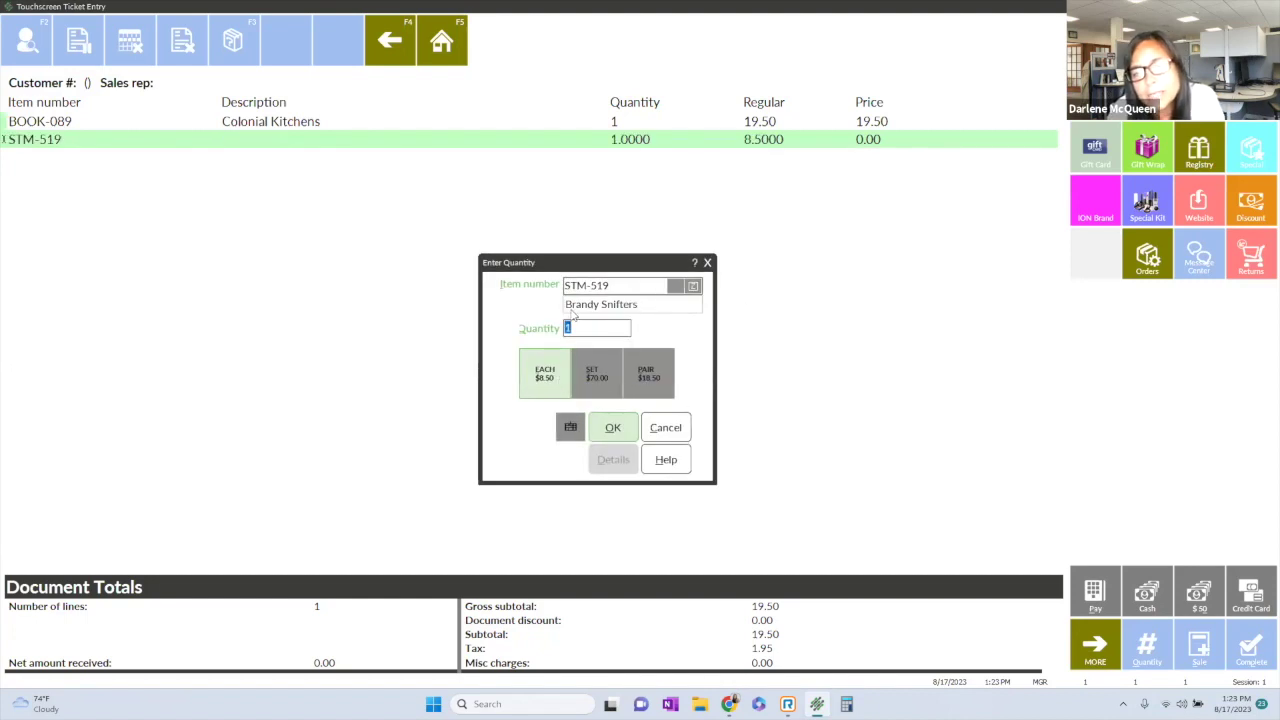
left_click(595, 385)
left_click(620, 430)
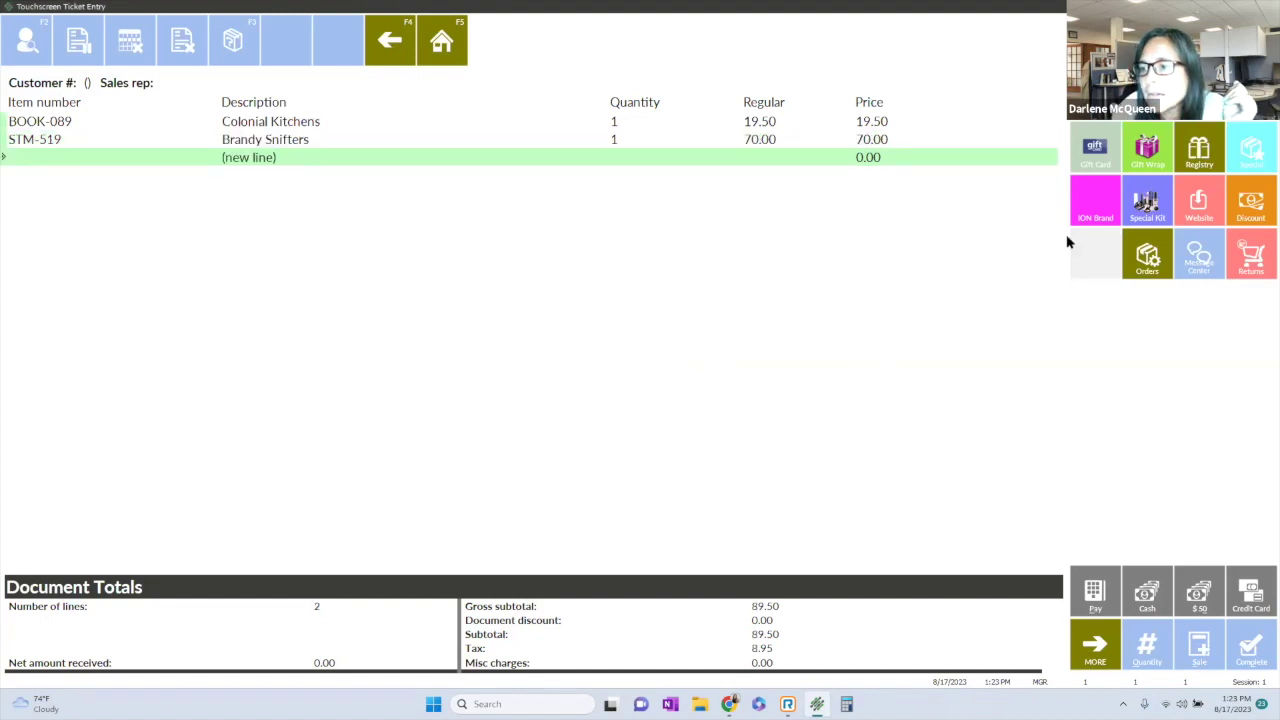
Add a $25 gift card to the ticket and try to start a validated return on it.
left_click(1106, 157)
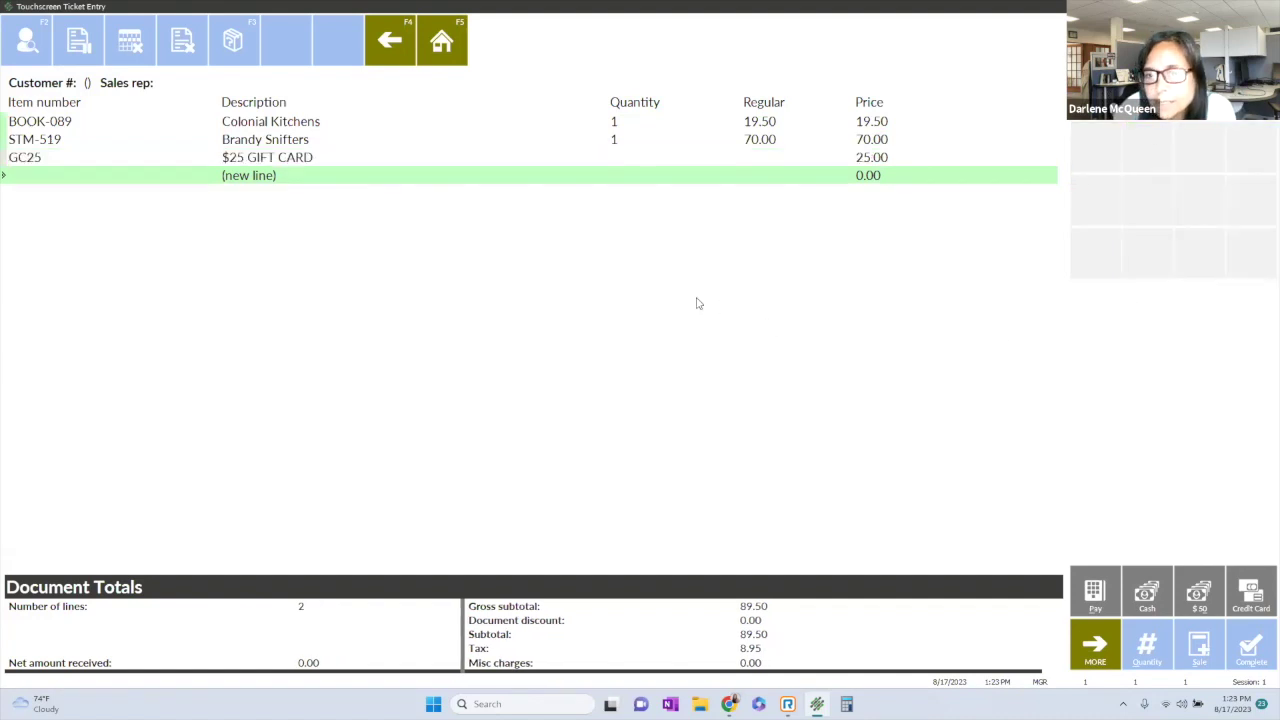
left_click(452, 48)
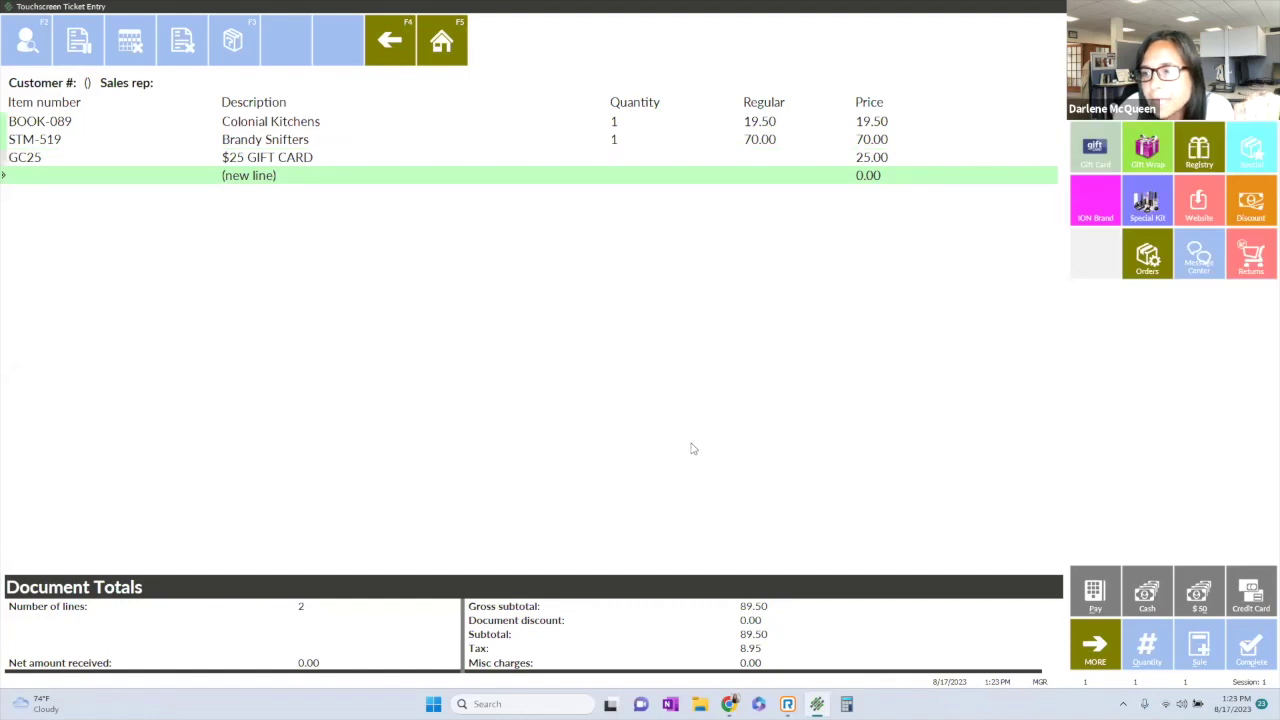
left_click(1255, 258)
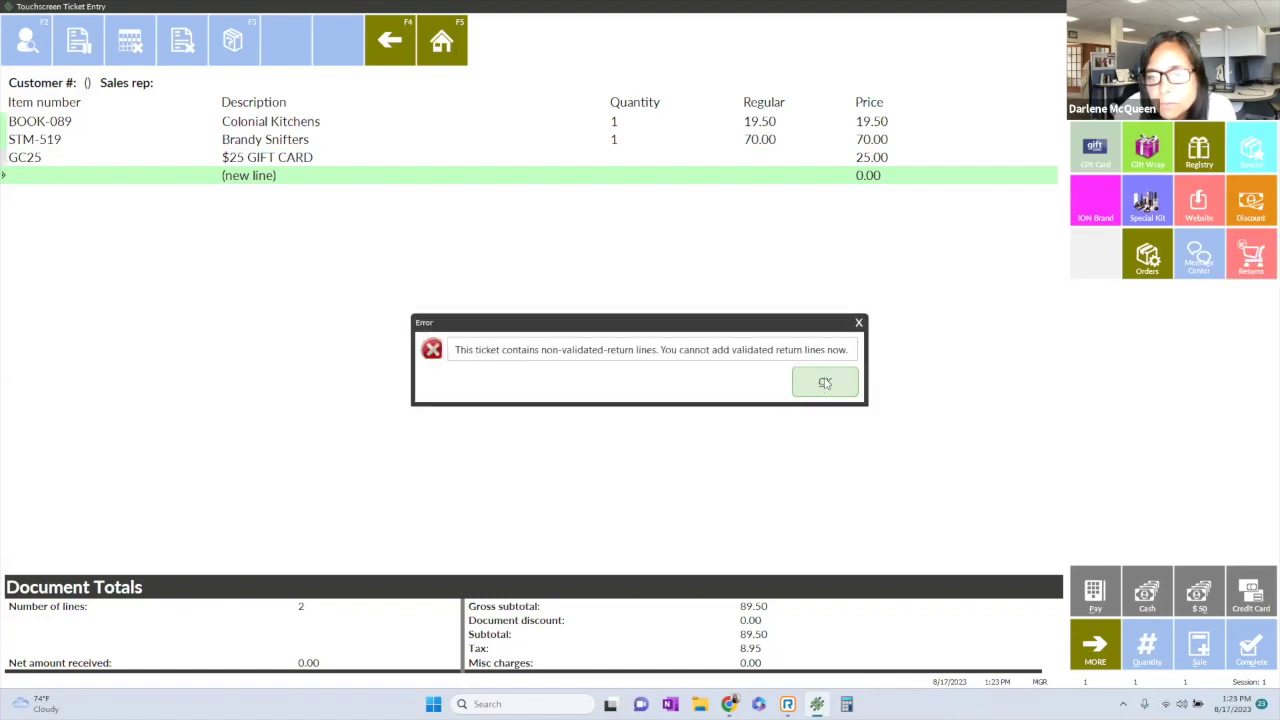
left_click(825, 382)
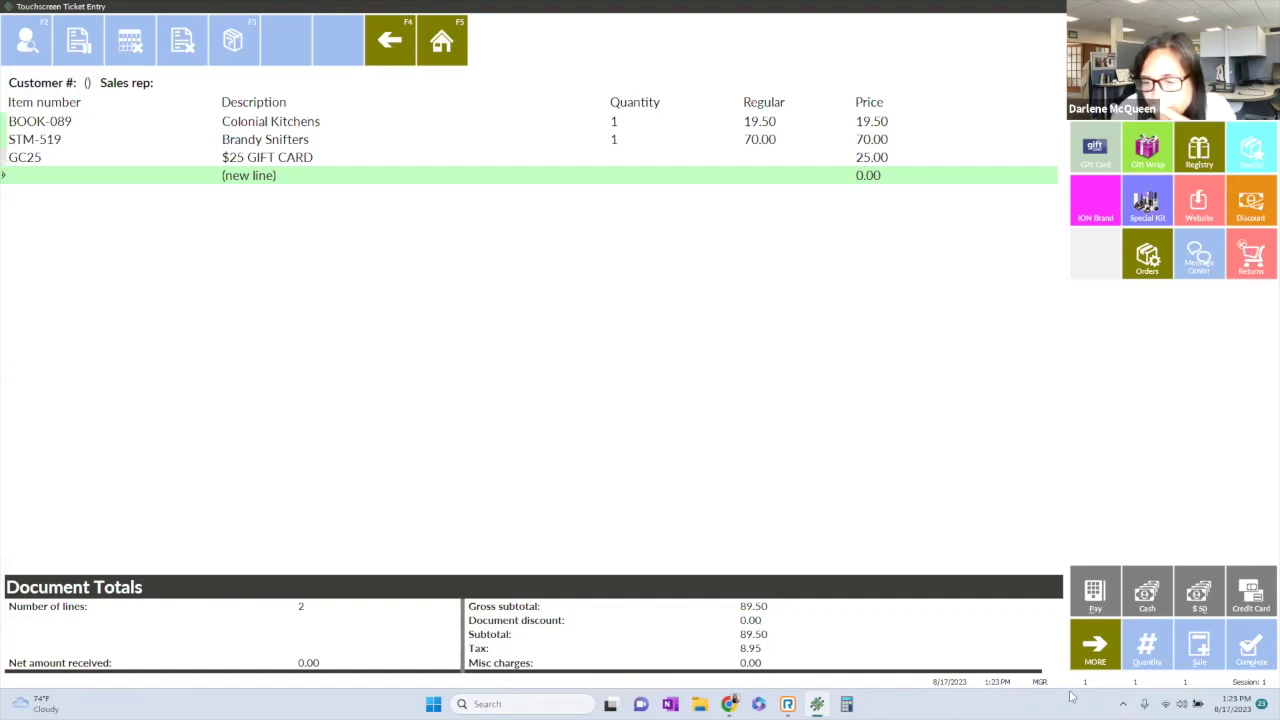
Pay the ticket's full balance in cash.
left_click(1094, 594)
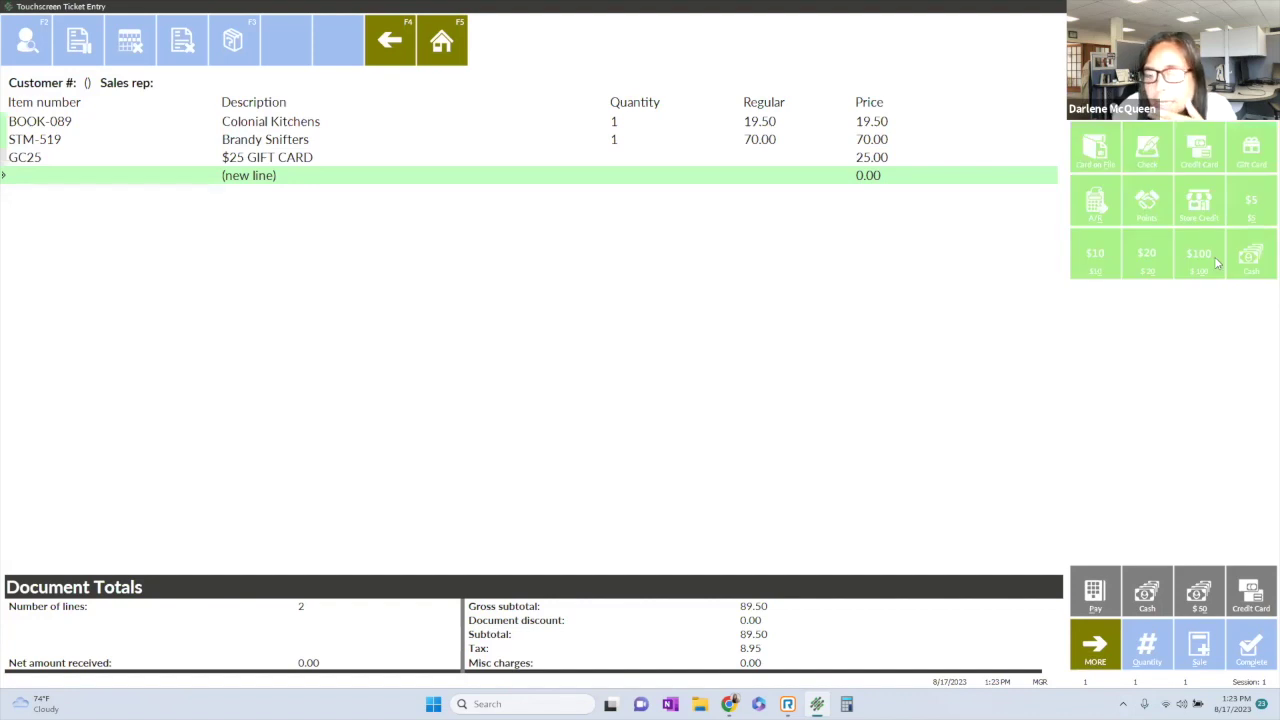
left_click(1250, 257)
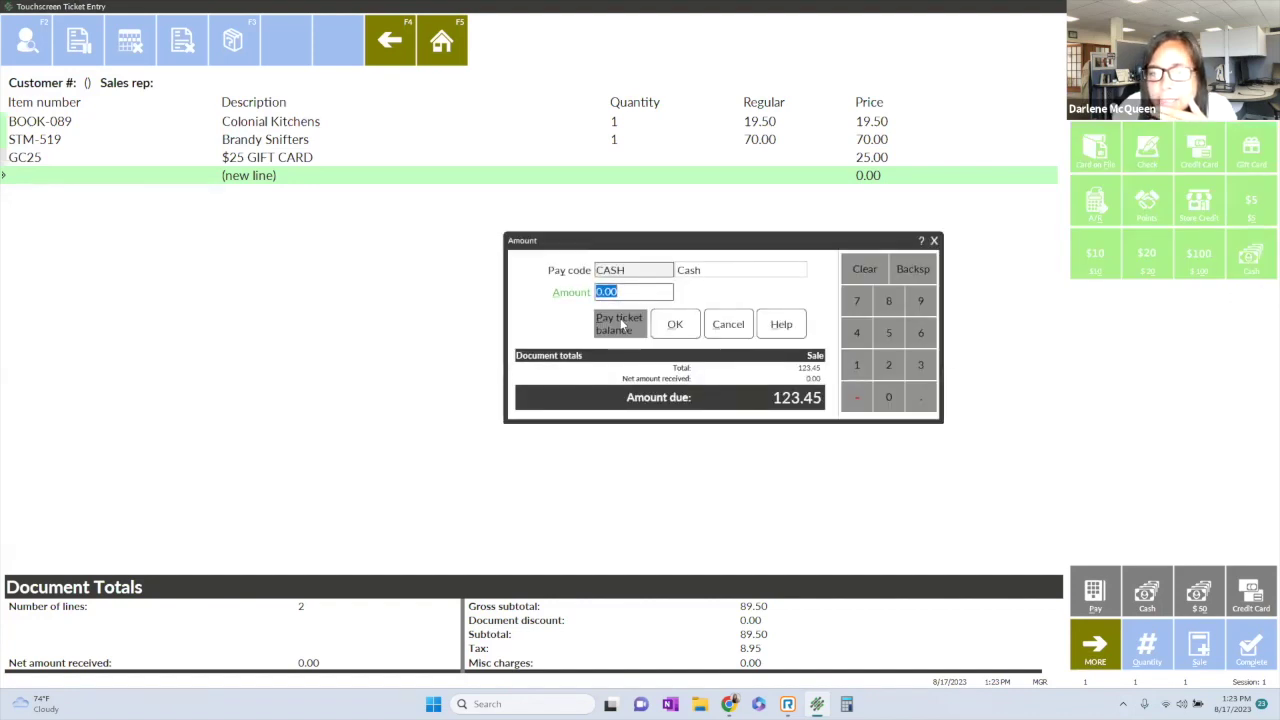
left_click(620, 322)
left_click(1151, 677)
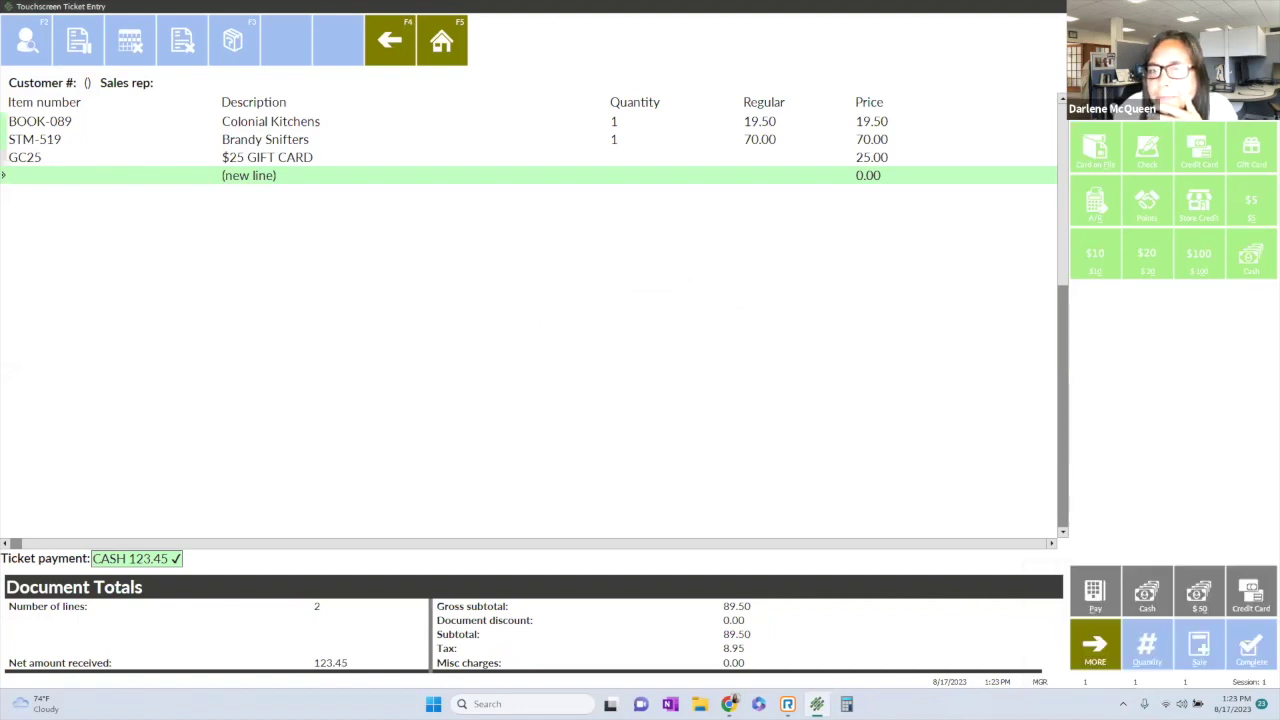
Void the current ticket, leave Touchscreen ticket entry and return to the home page.
key("Escape")
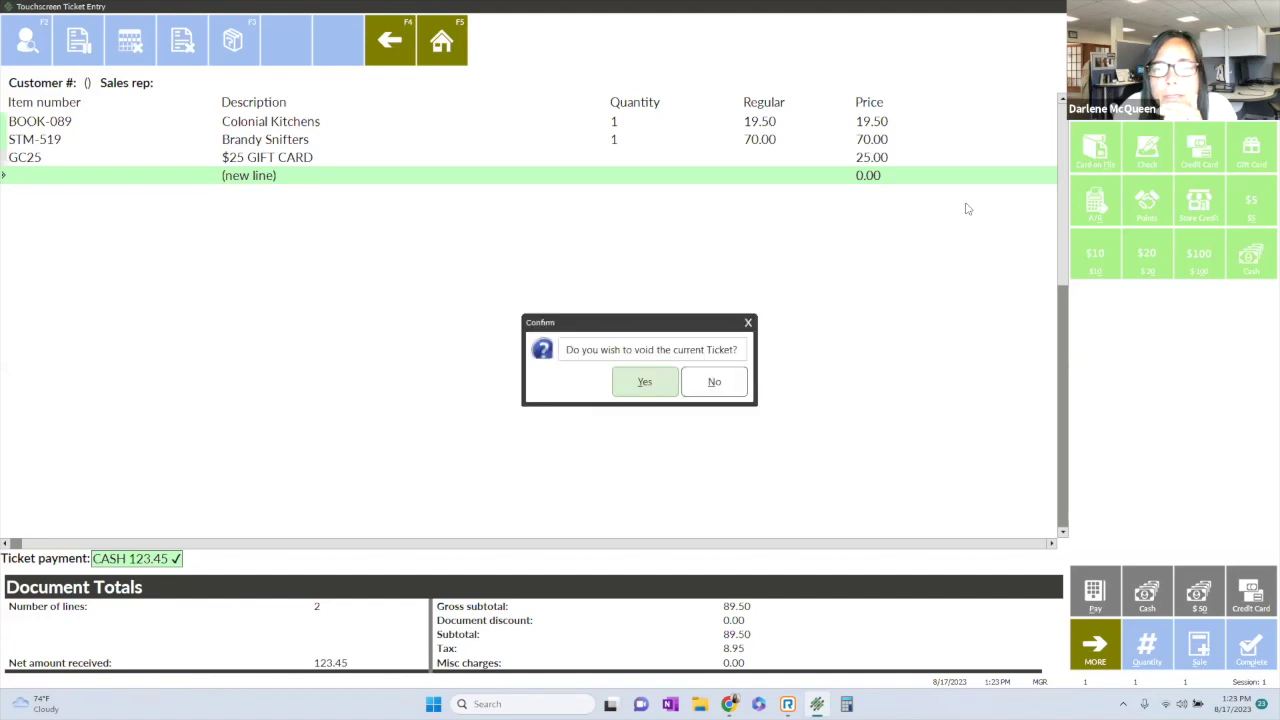
left_click(656, 393)
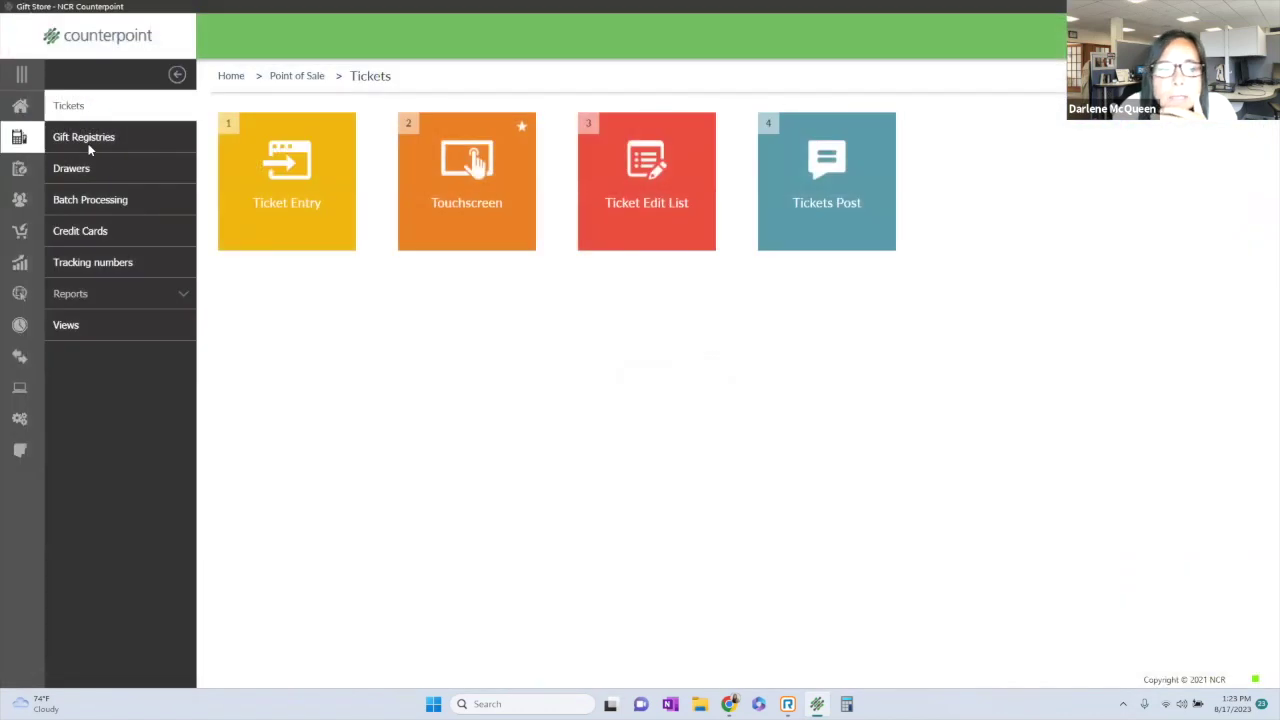
left_click(14, 106)
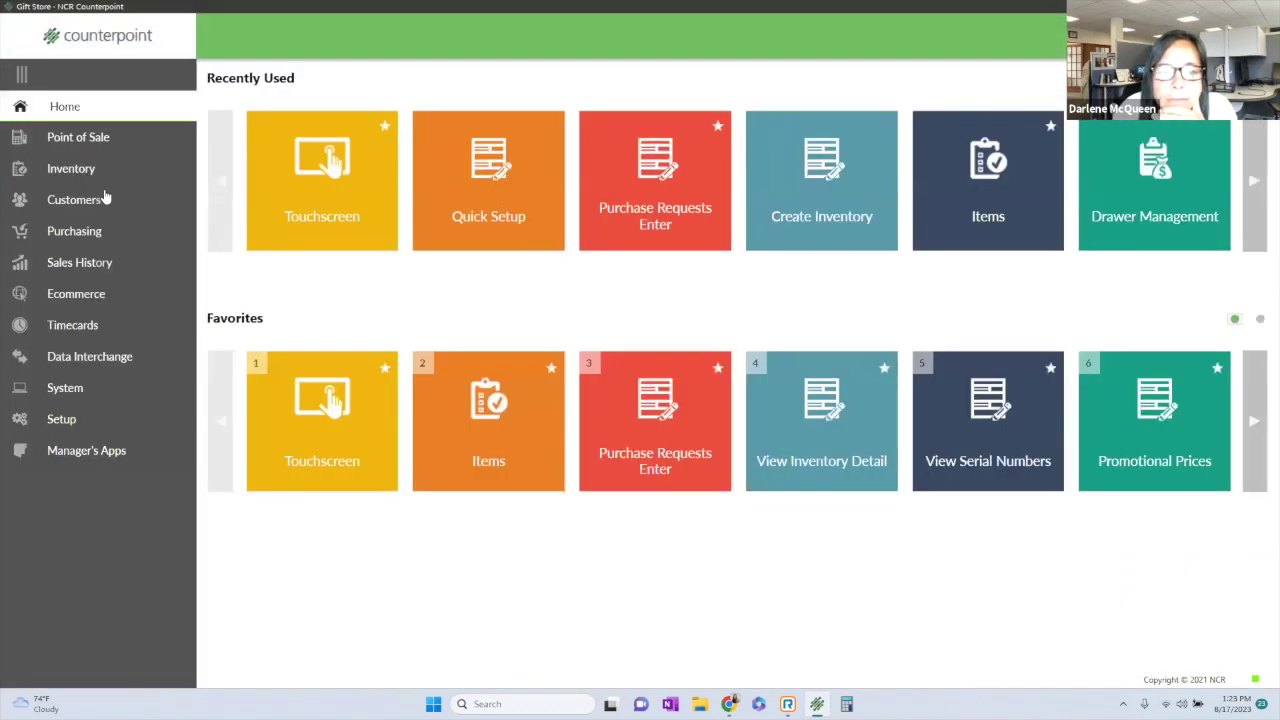
left_click(78, 170)
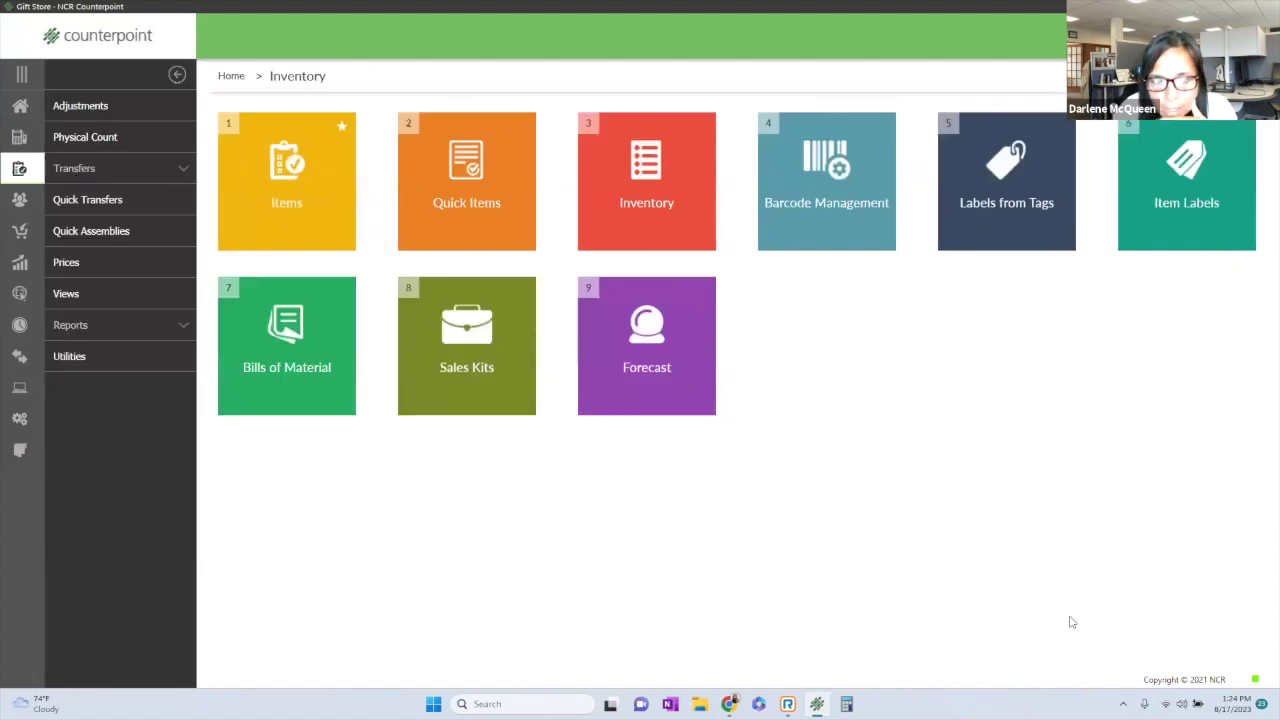
left_click(18, 108)
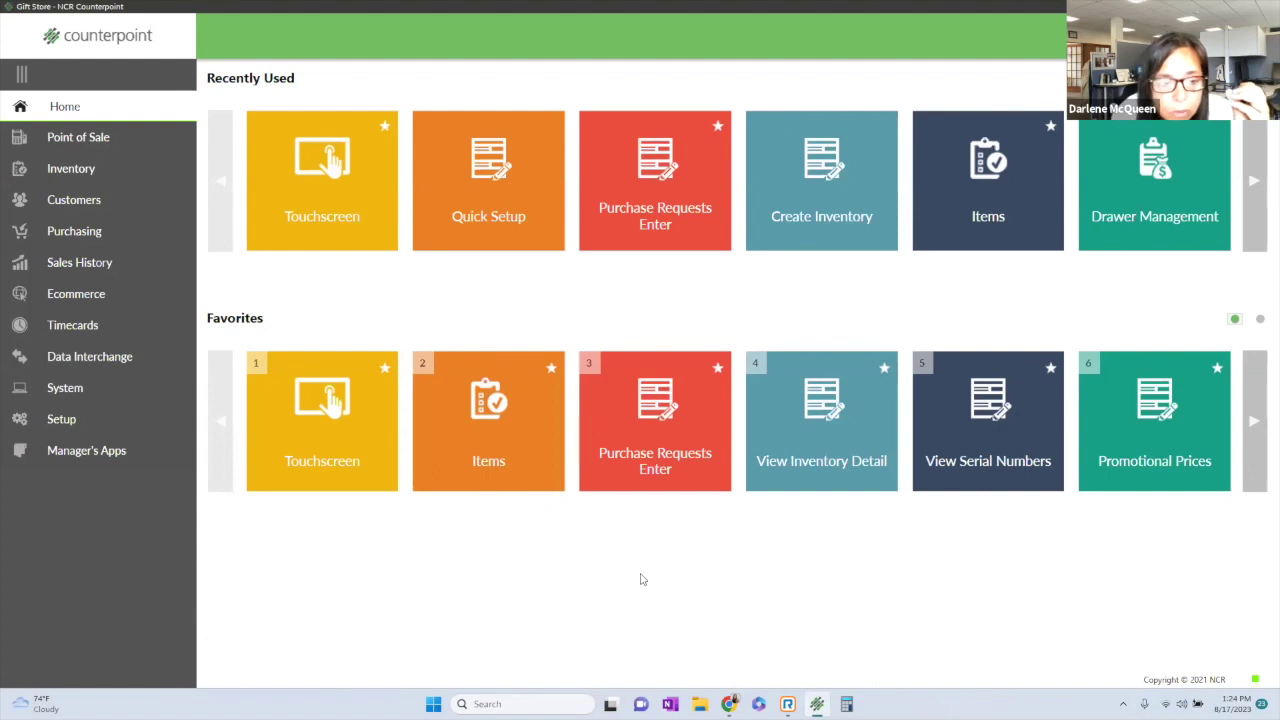
Start a data import task with Sports2Items from the Data Import folder, showing the first line and matching fields by the header line.
left_click(86, 358)
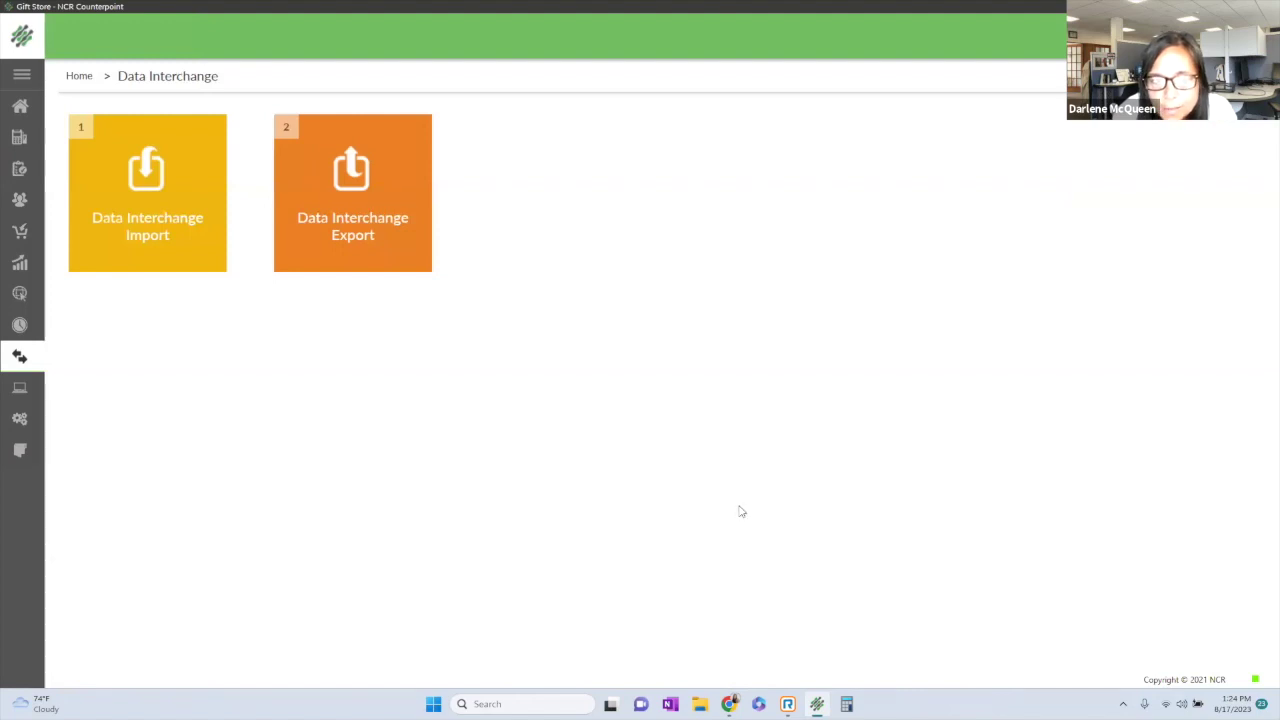
left_click(137, 185)
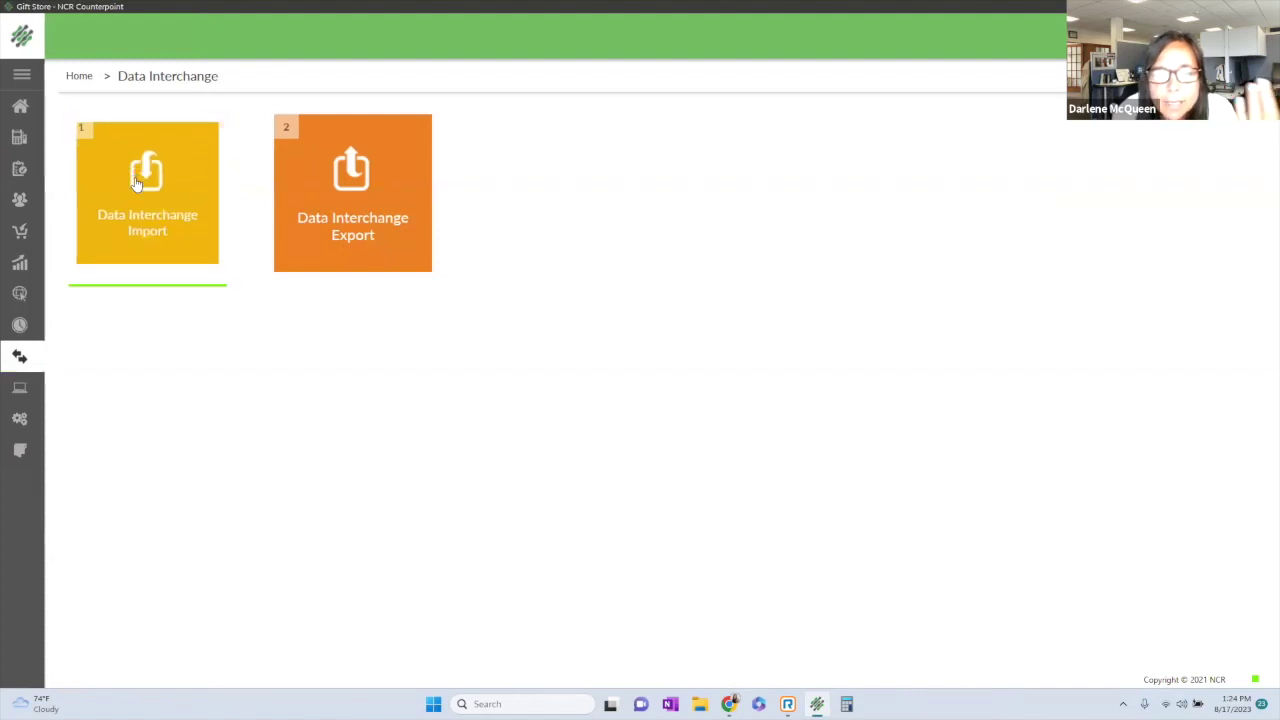
left_click(454, 131)
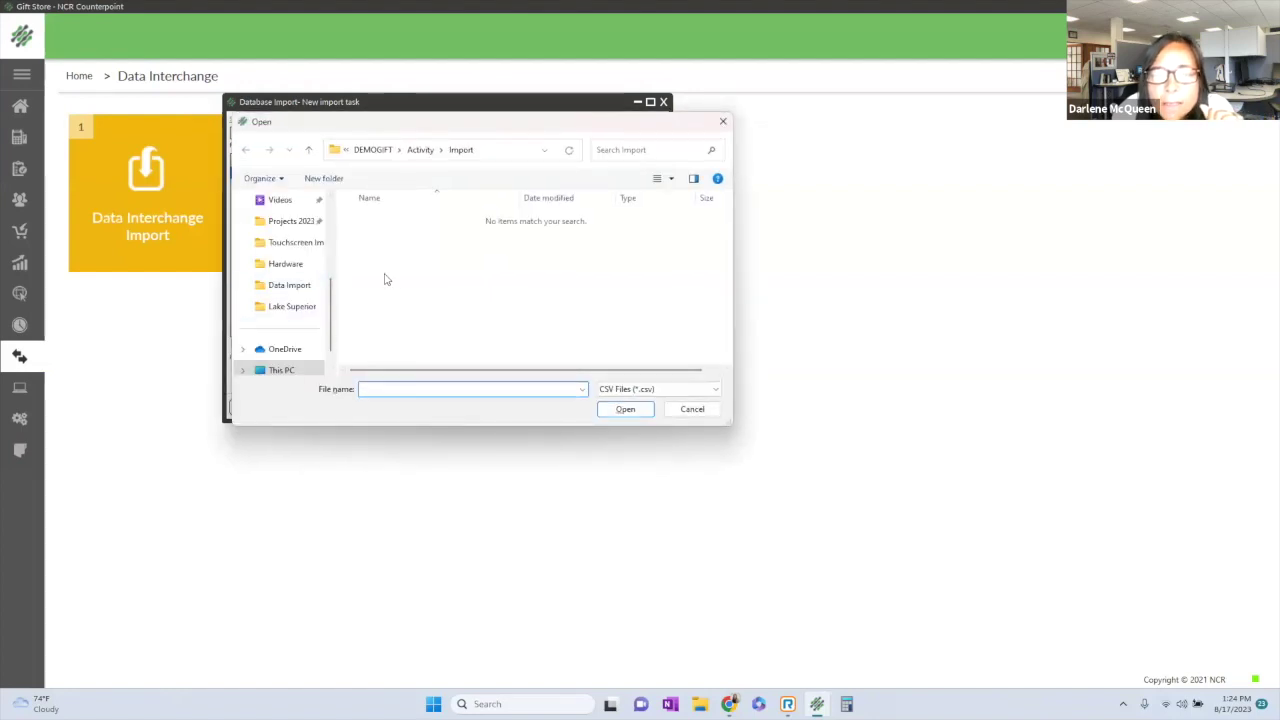
left_click(280, 287)
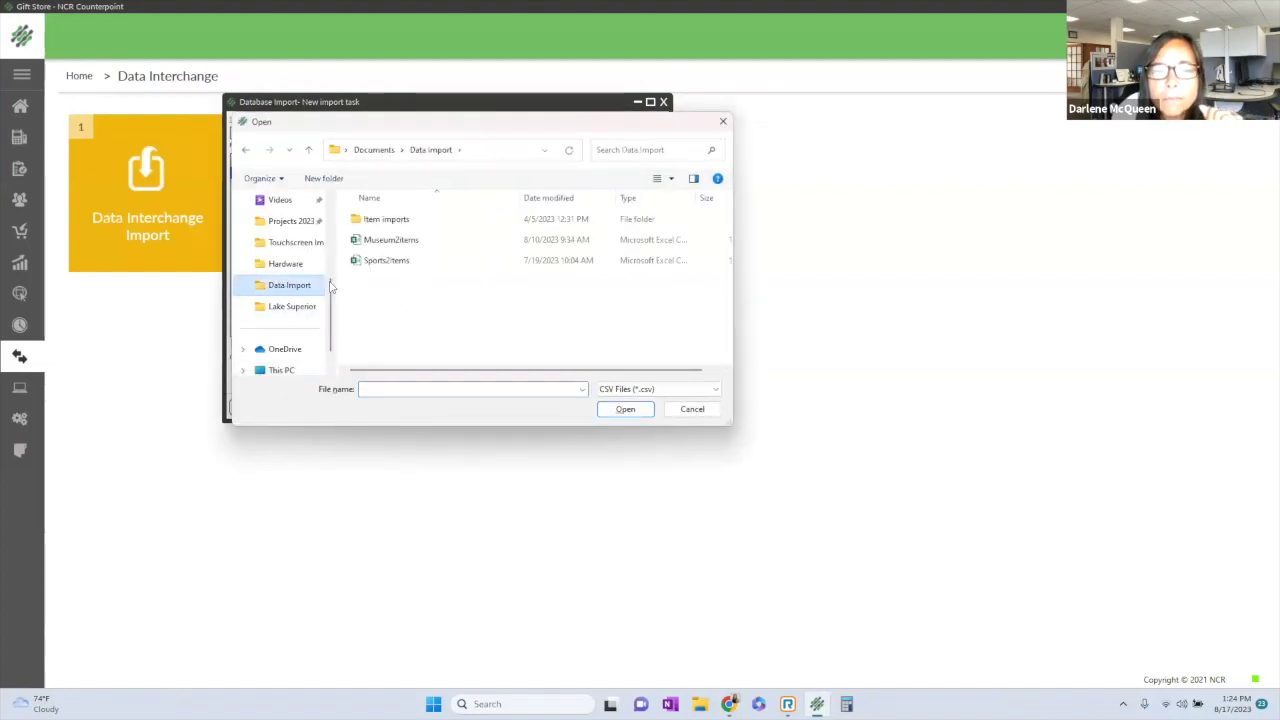
left_click(395, 262)
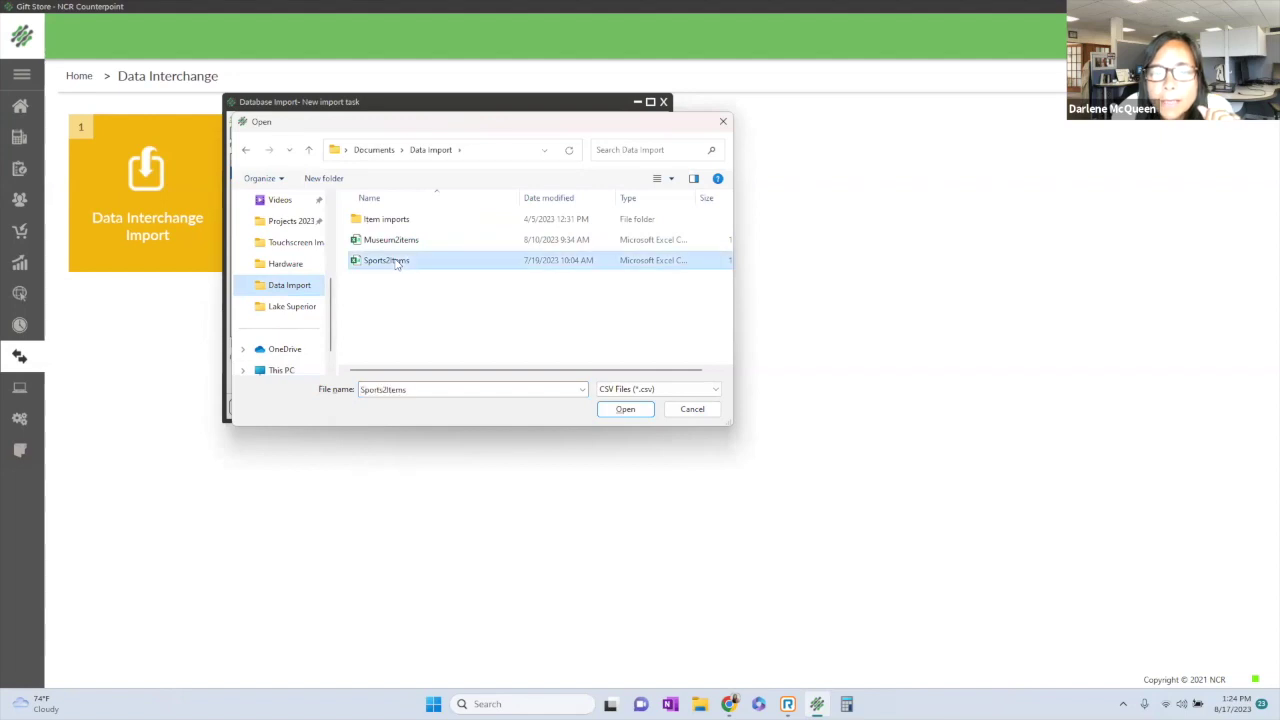
left_click(623, 410)
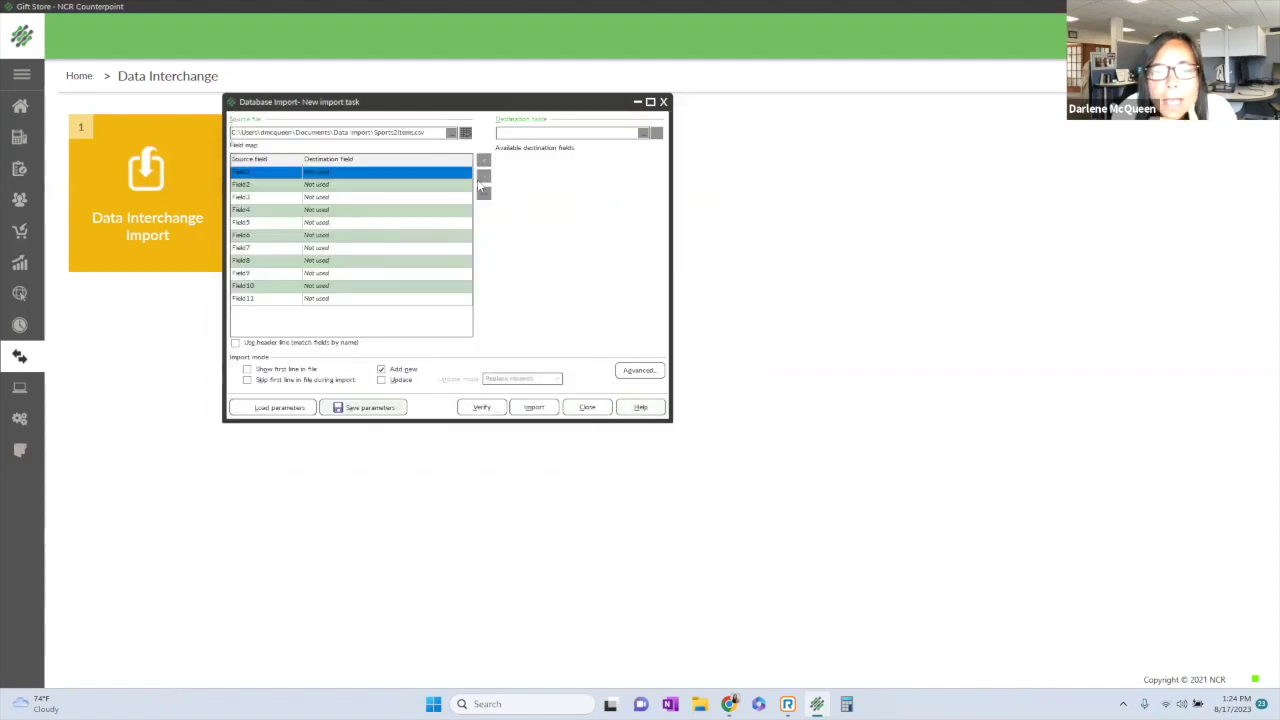
left_click(247, 369)
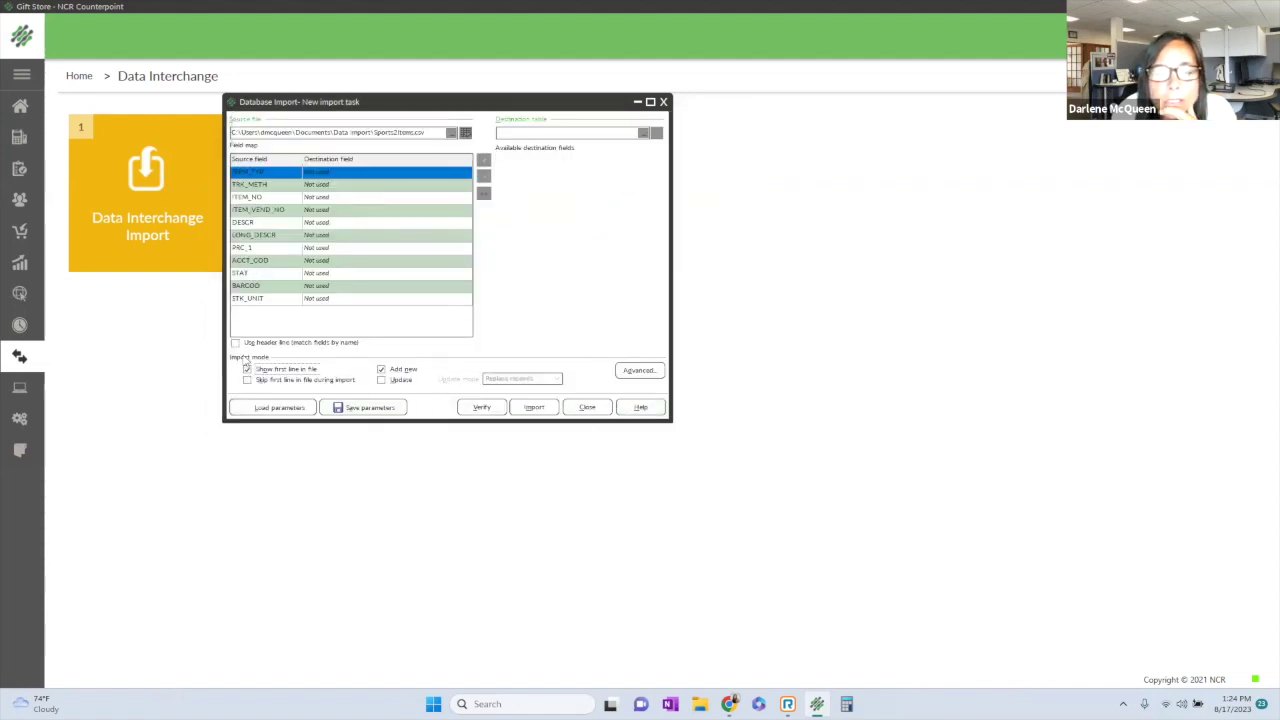
left_click(235, 342)
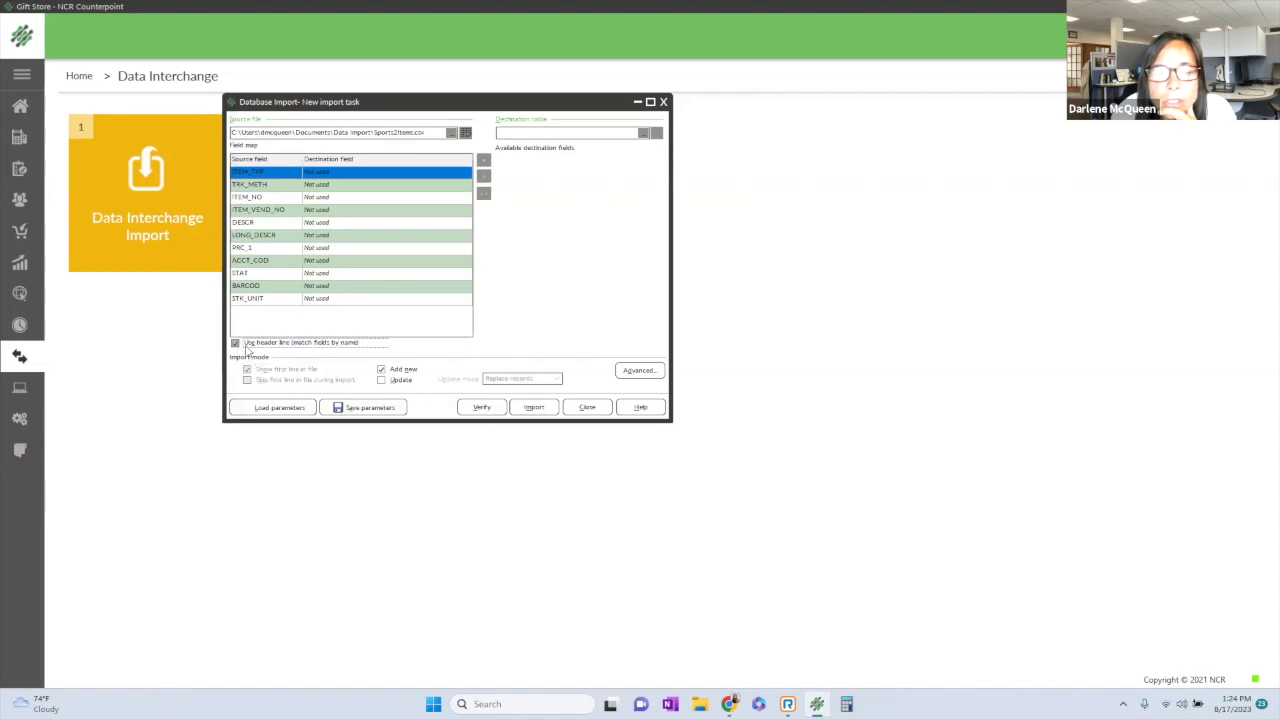
Look up the destination tables starting at IM, cancel the table choice and close the import task.
left_click(656, 132)
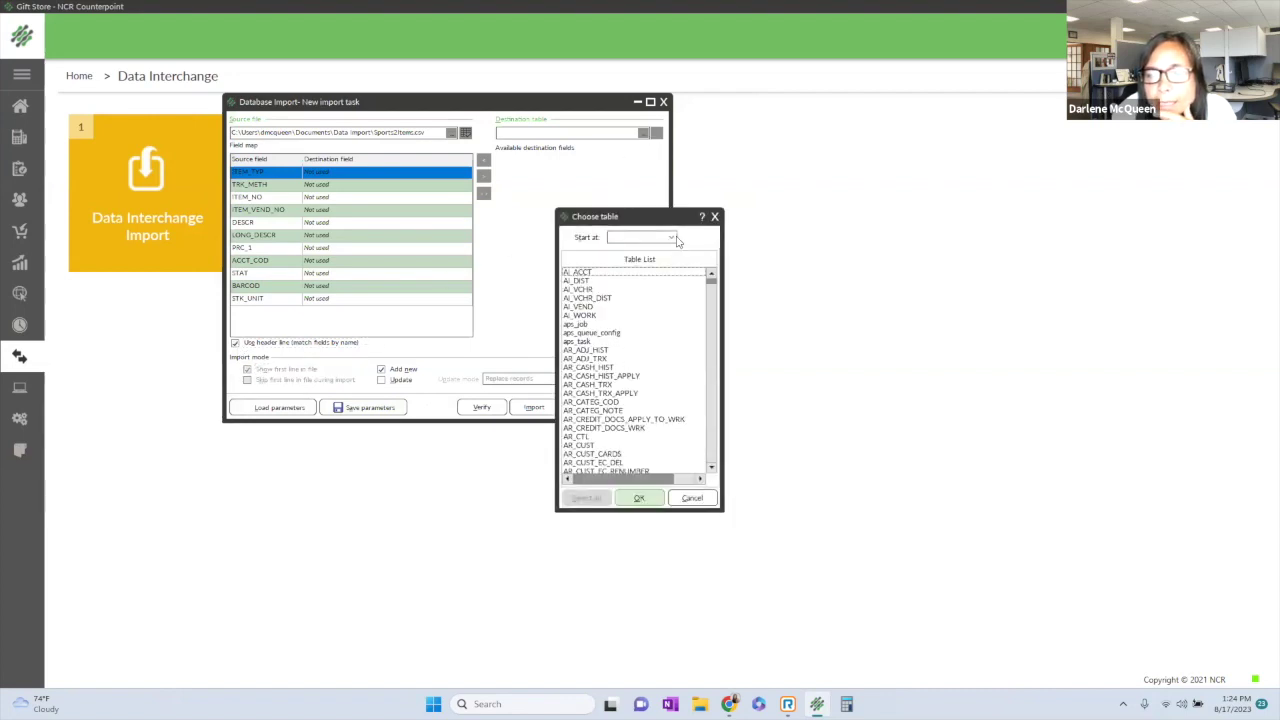
left_click(672, 238)
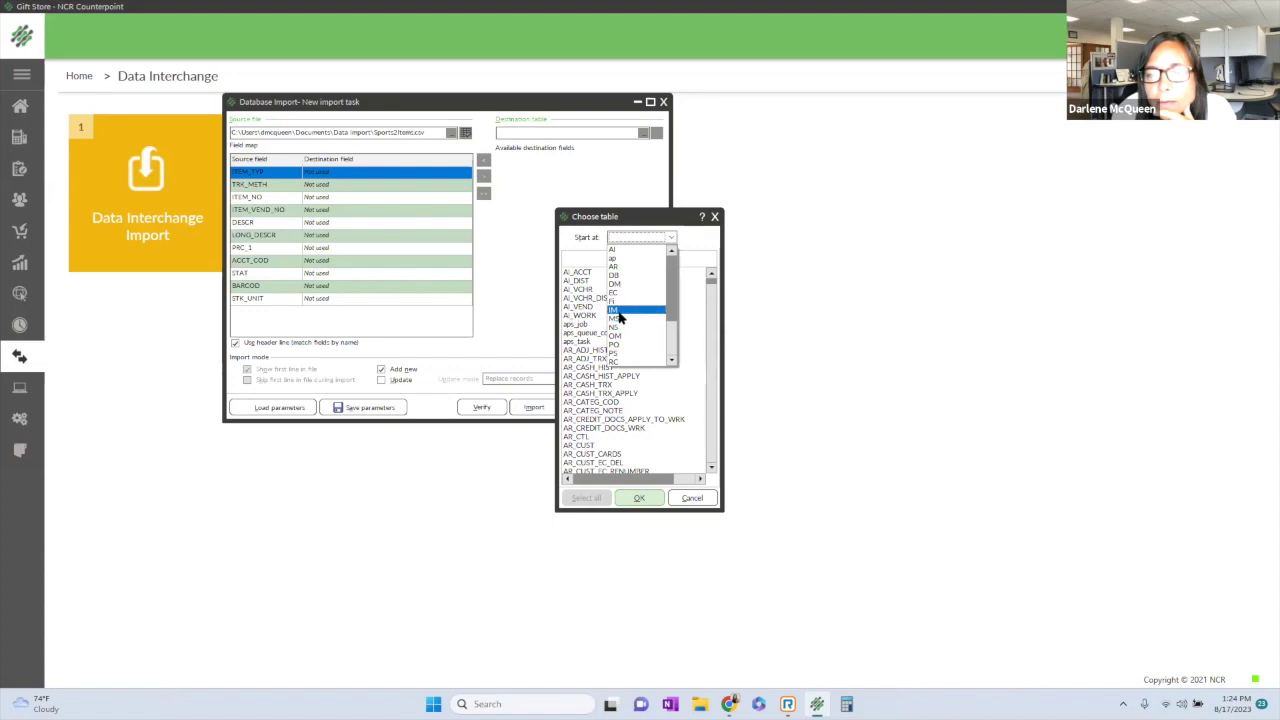
left_click(619, 313)
left_click(691, 497)
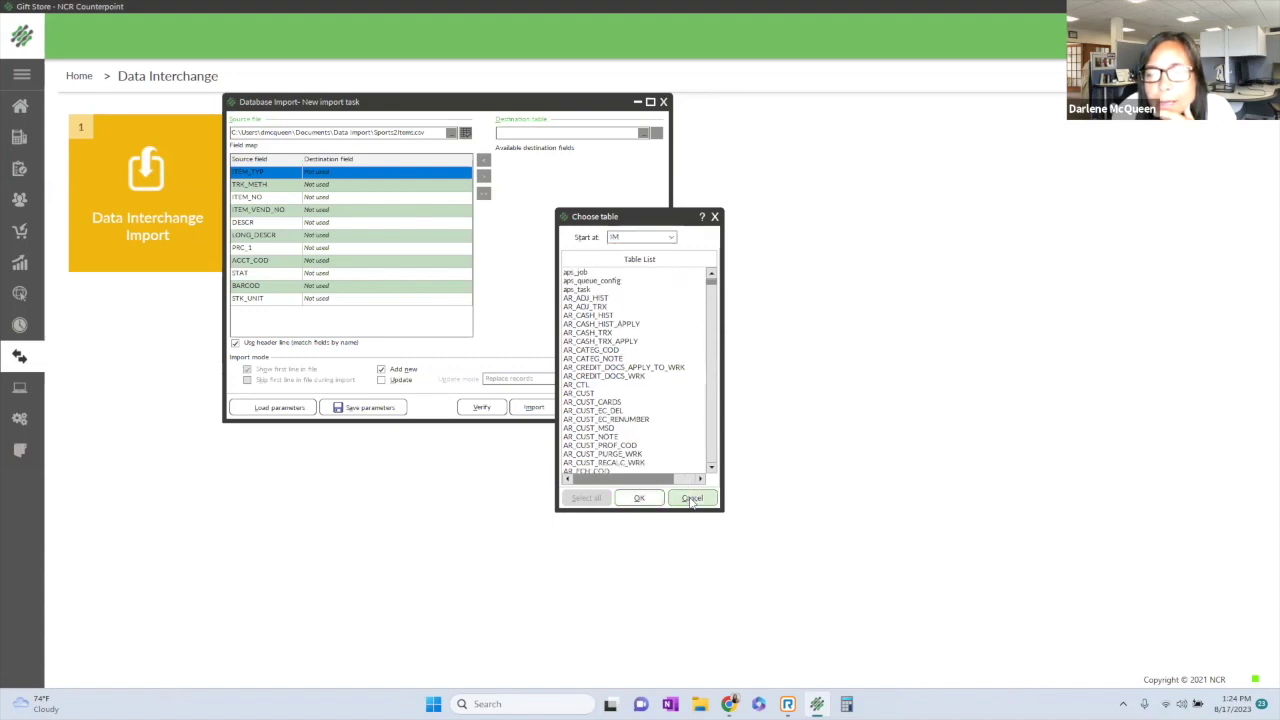
left_click(662, 104)
left_click(714, 383)
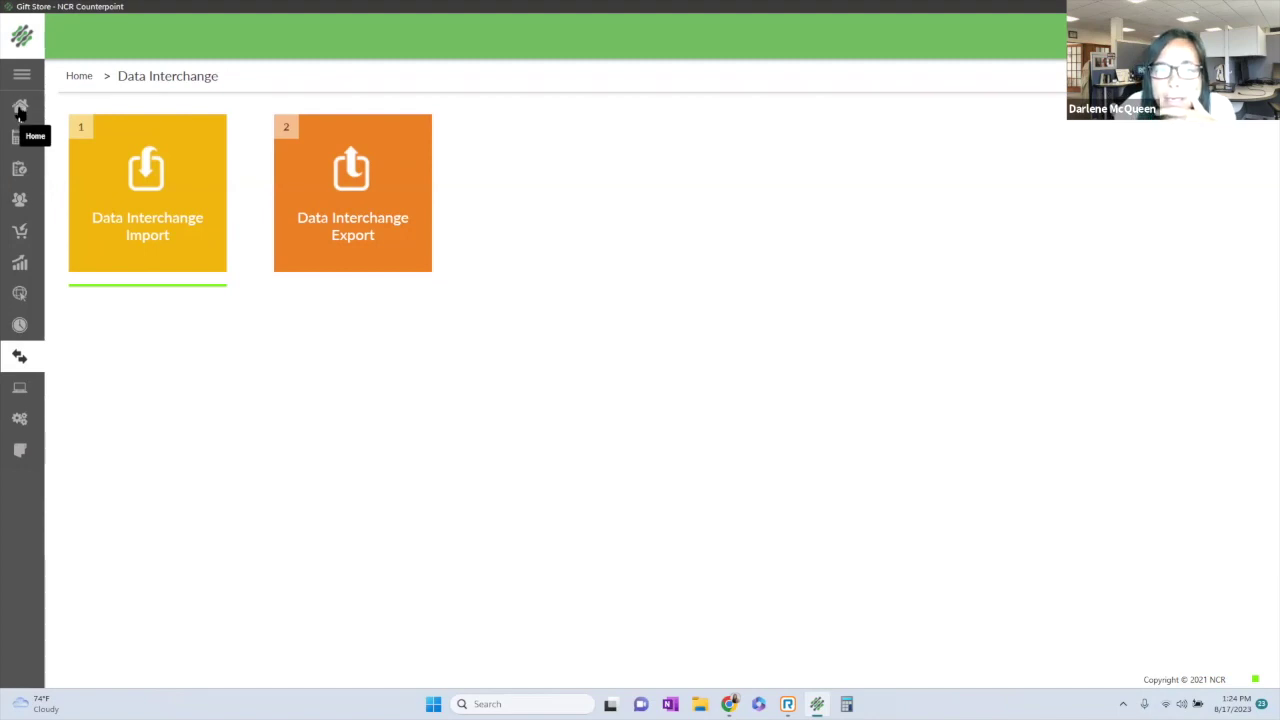
Open the Items form in Inventory and page forward through the item records.
left_click(20, 110)
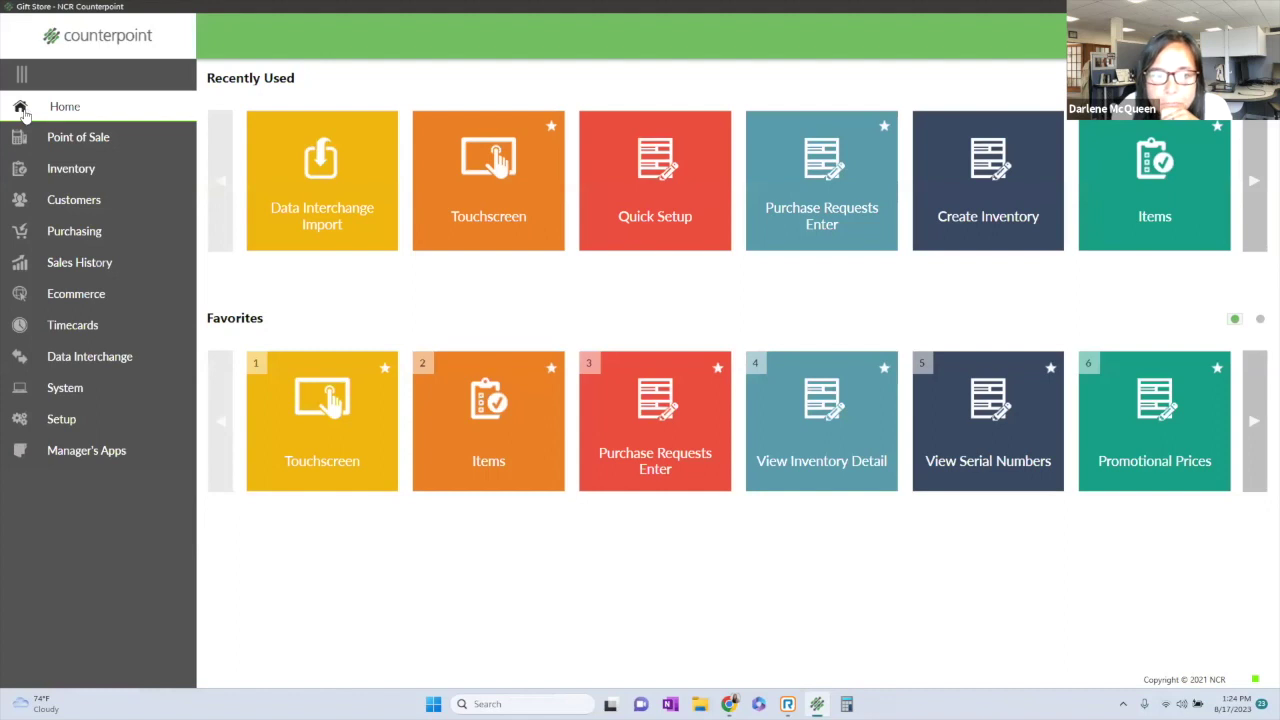
left_click(76, 170)
left_click(286, 180)
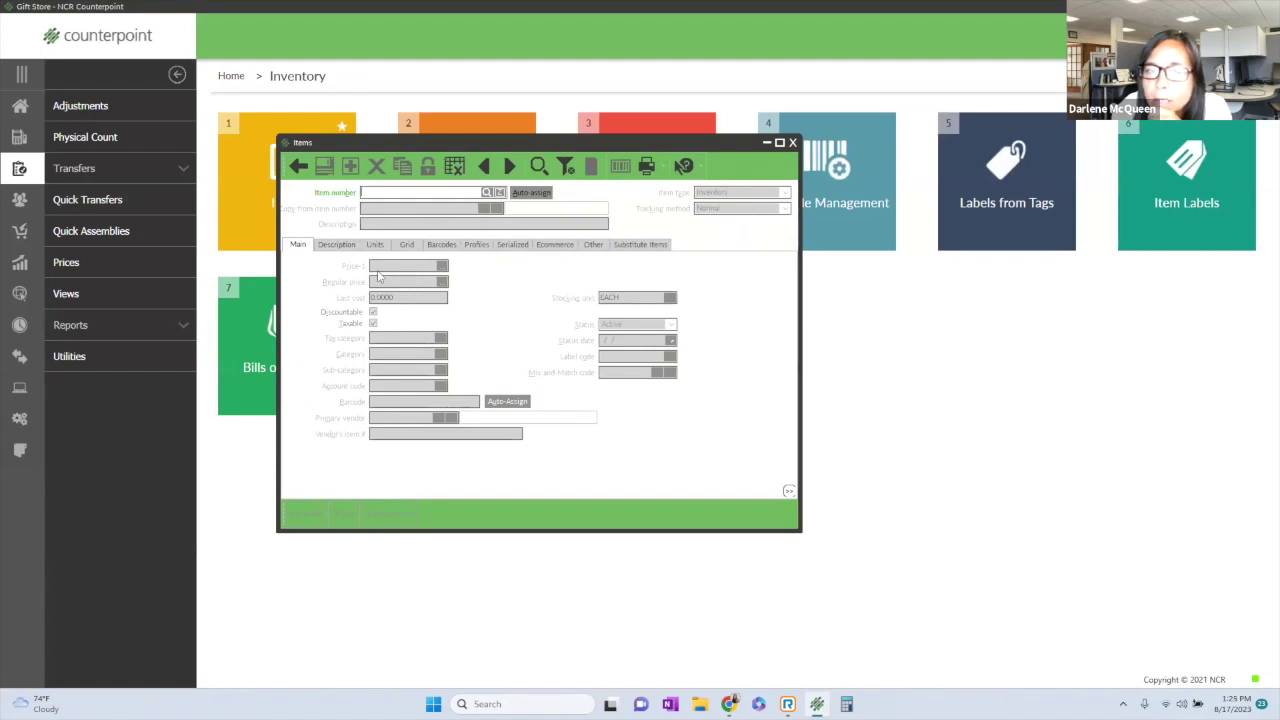
left_click(510, 167)
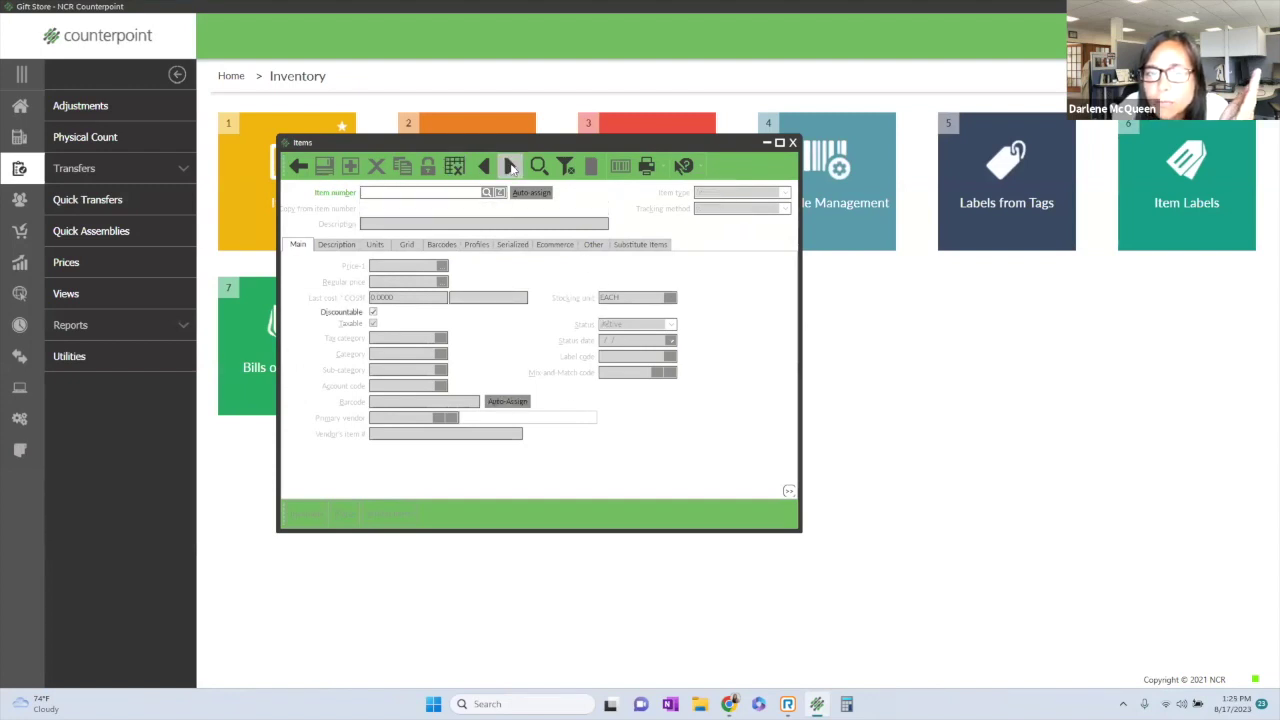
left_click(510, 167)
left_click(510, 167)
left_click(510, 166)
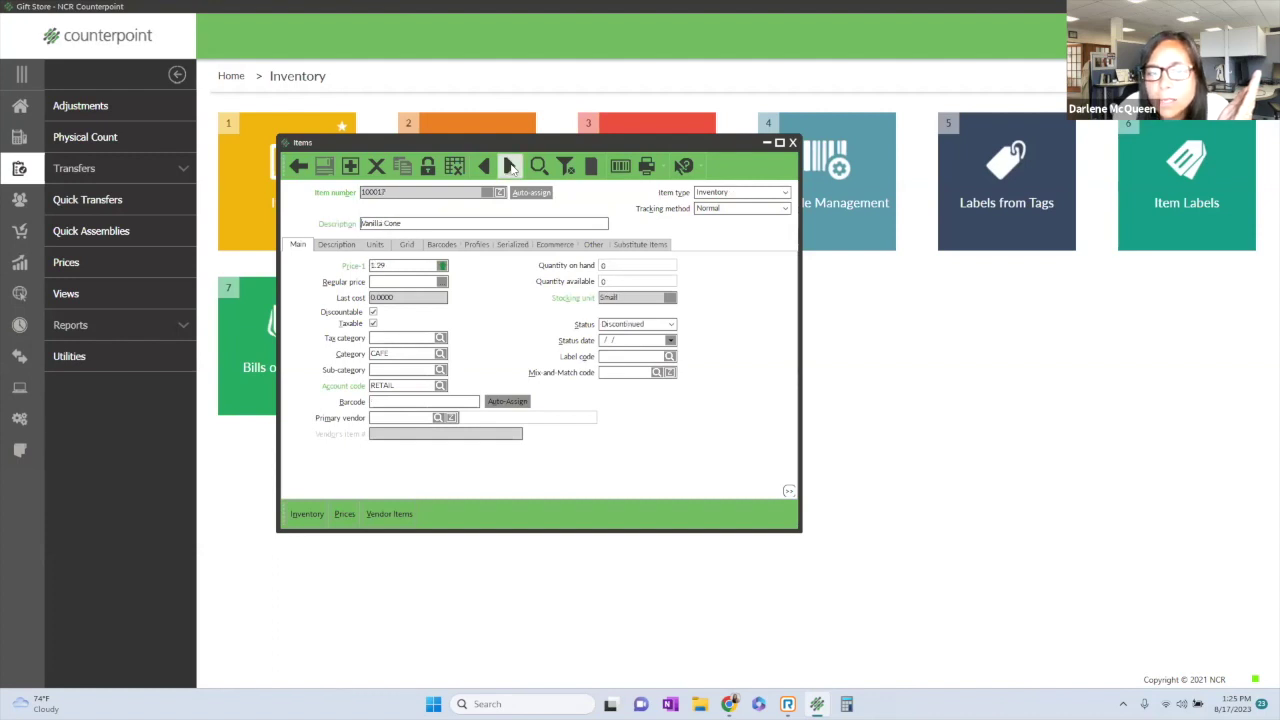
left_click(510, 166)
left_click(510, 166)
left_click(510, 166)
left_click(510, 166)
left_click(510, 166)
left_click(510, 166)
left_click(510, 166)
left_click(510, 166)
Show the items in a table and filter them by primary vendor Discount Merchandise Distributor.
left_click(454, 166)
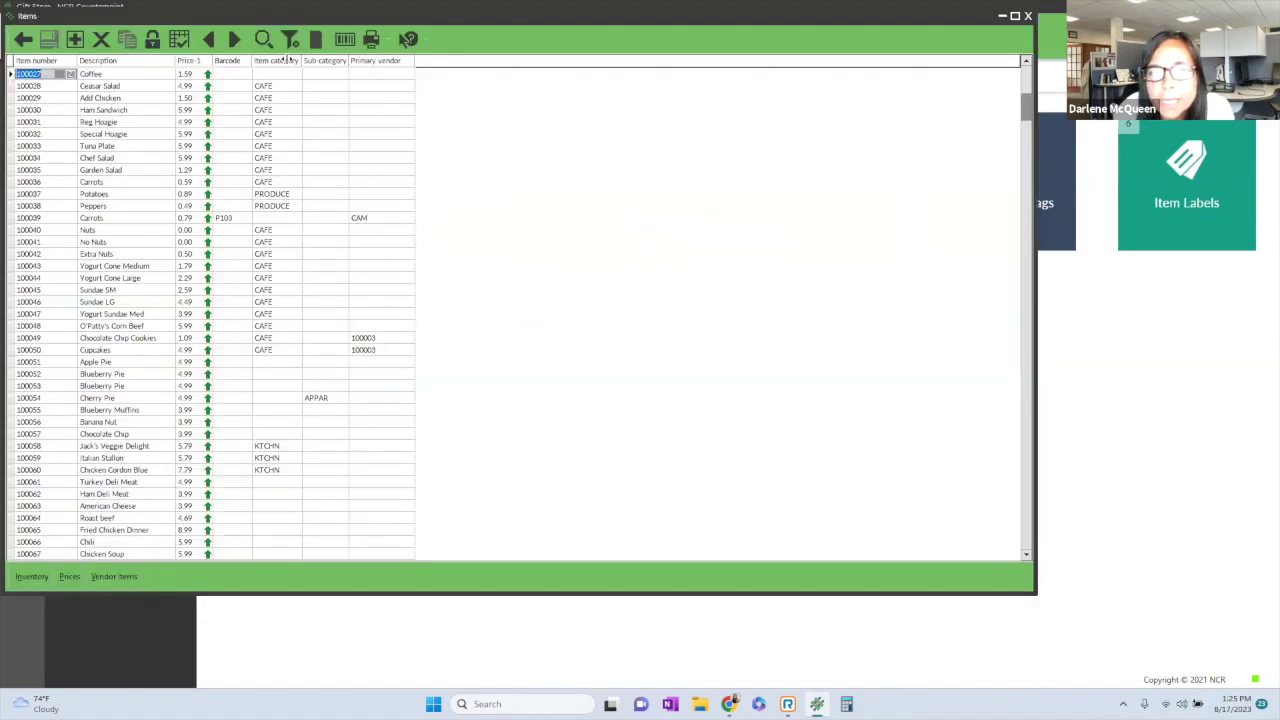
left_click(290, 39)
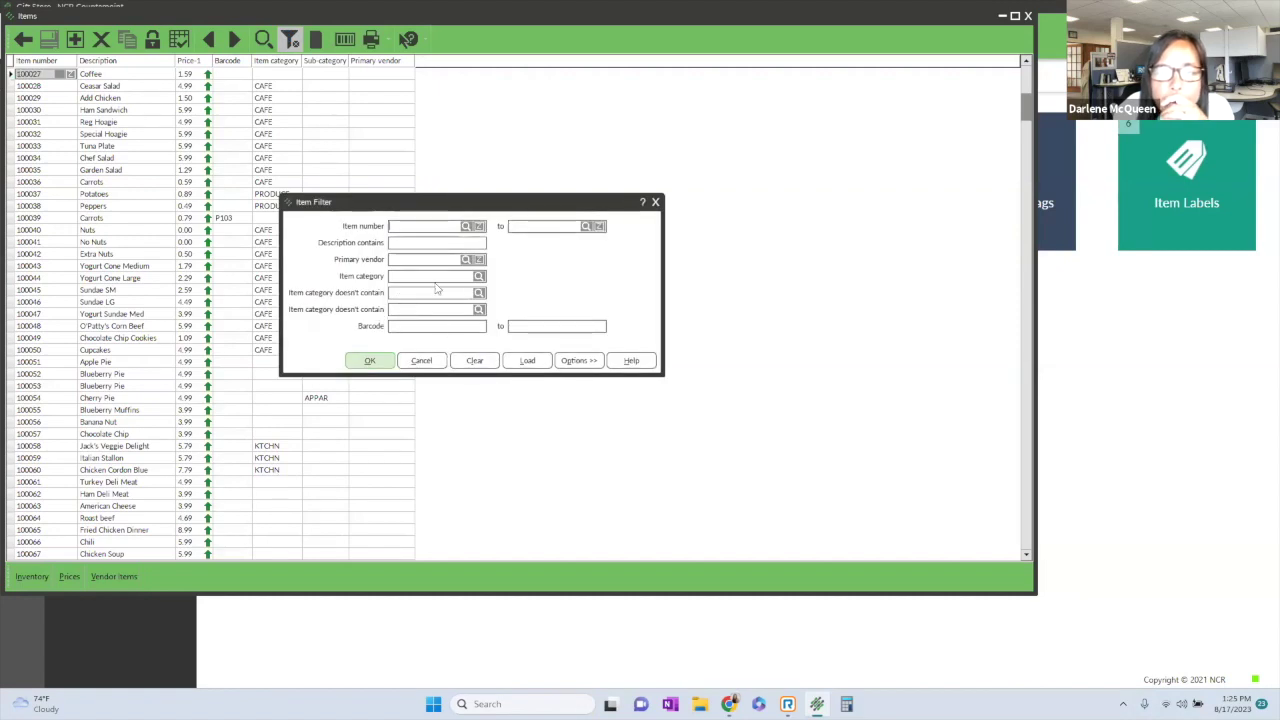
left_click(473, 276)
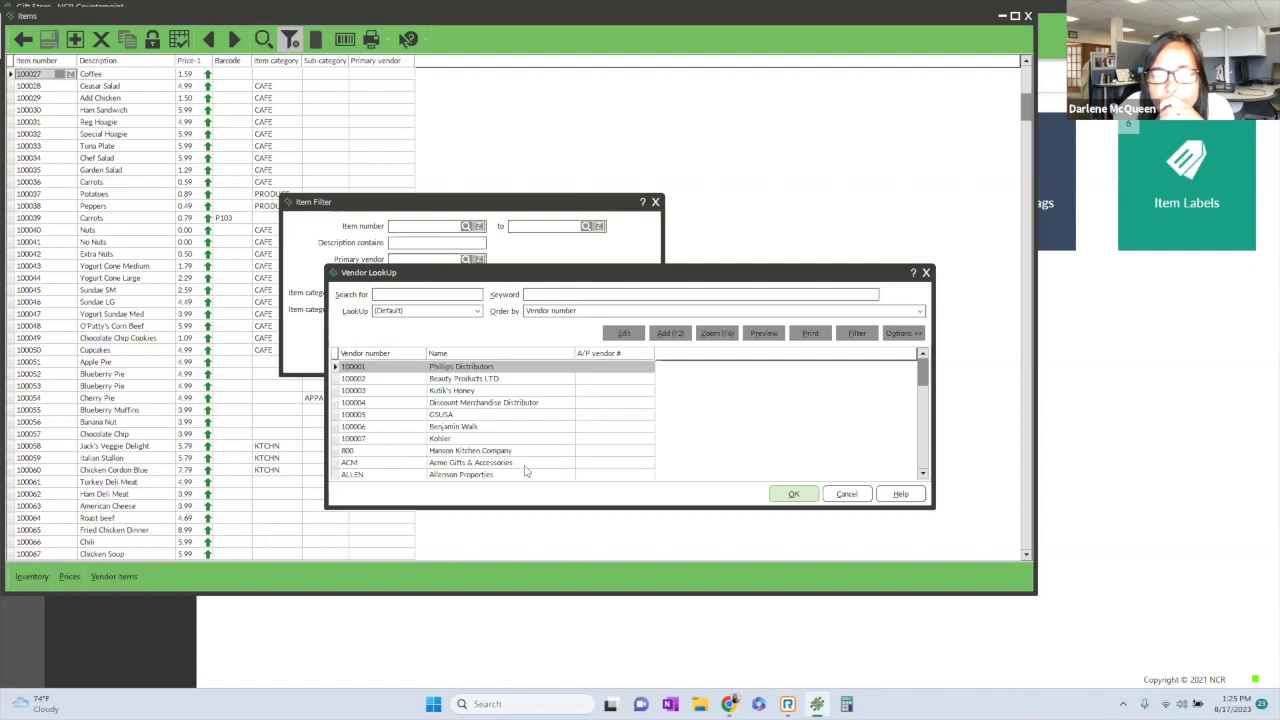
left_click(483, 402)
left_click(790, 494)
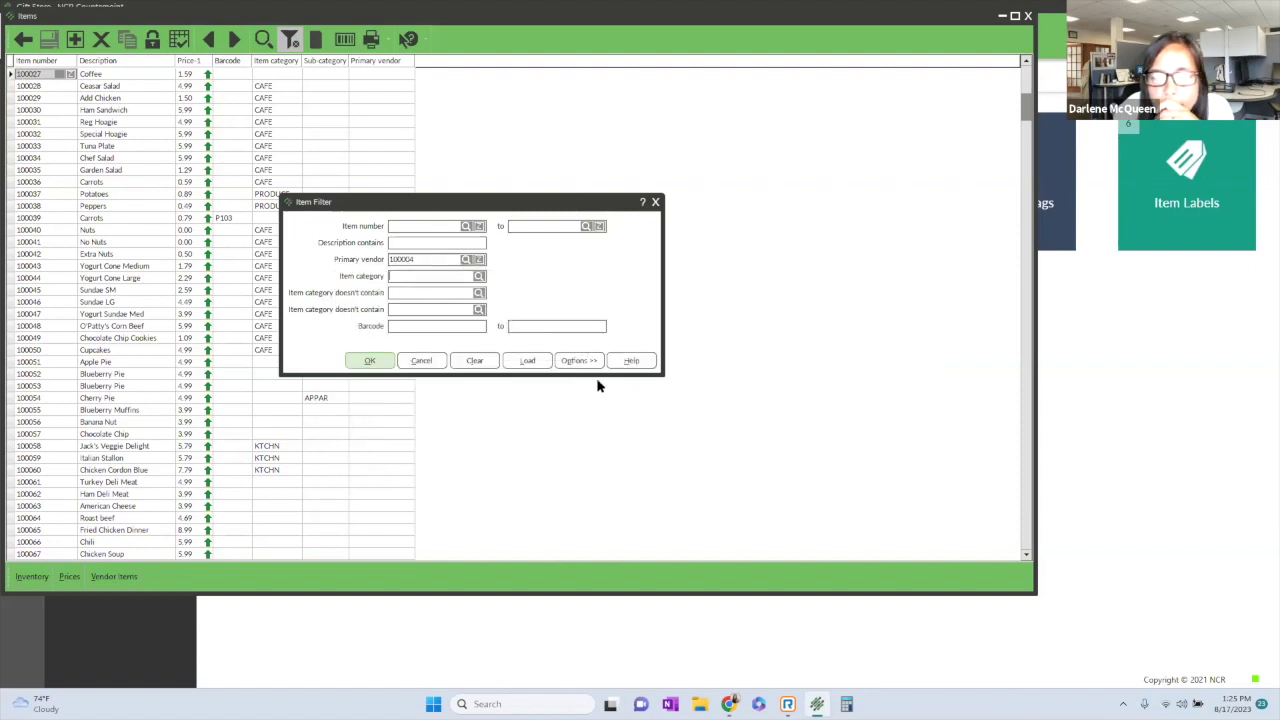
left_click(370, 360)
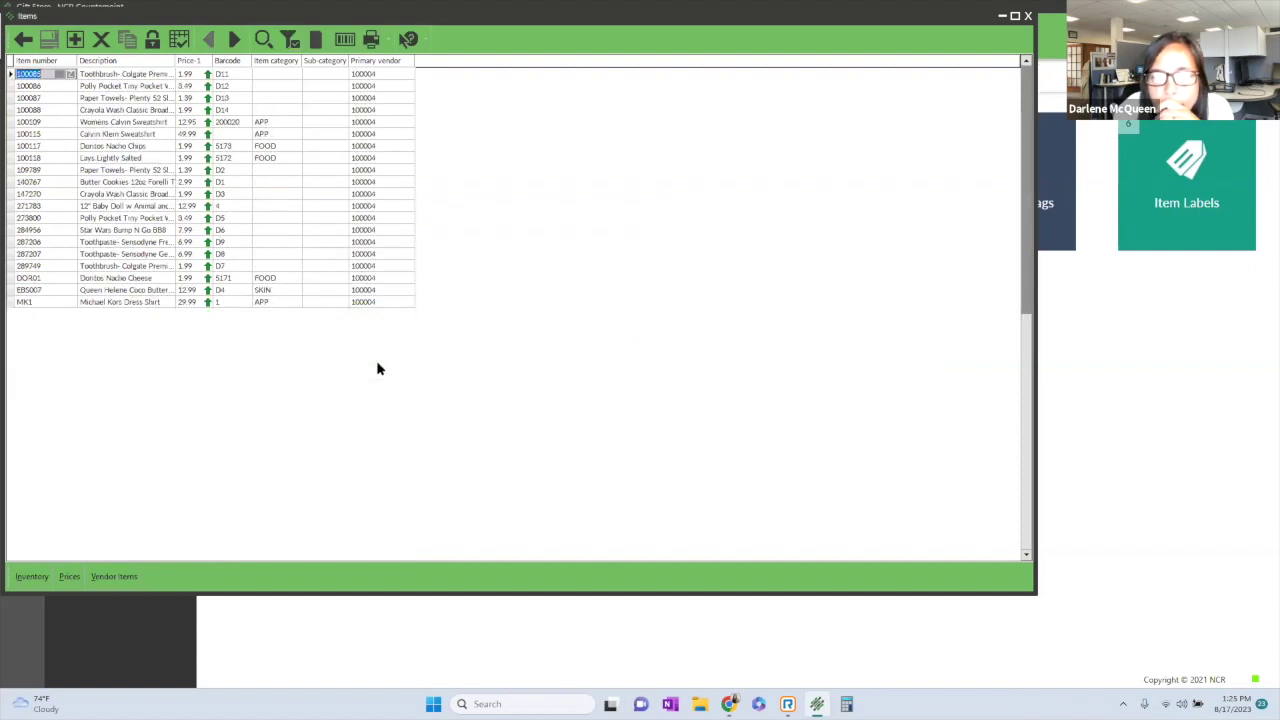
Add the Additional description 1, Additional description 2 and Season columns to the items table.
right_click(390, 66)
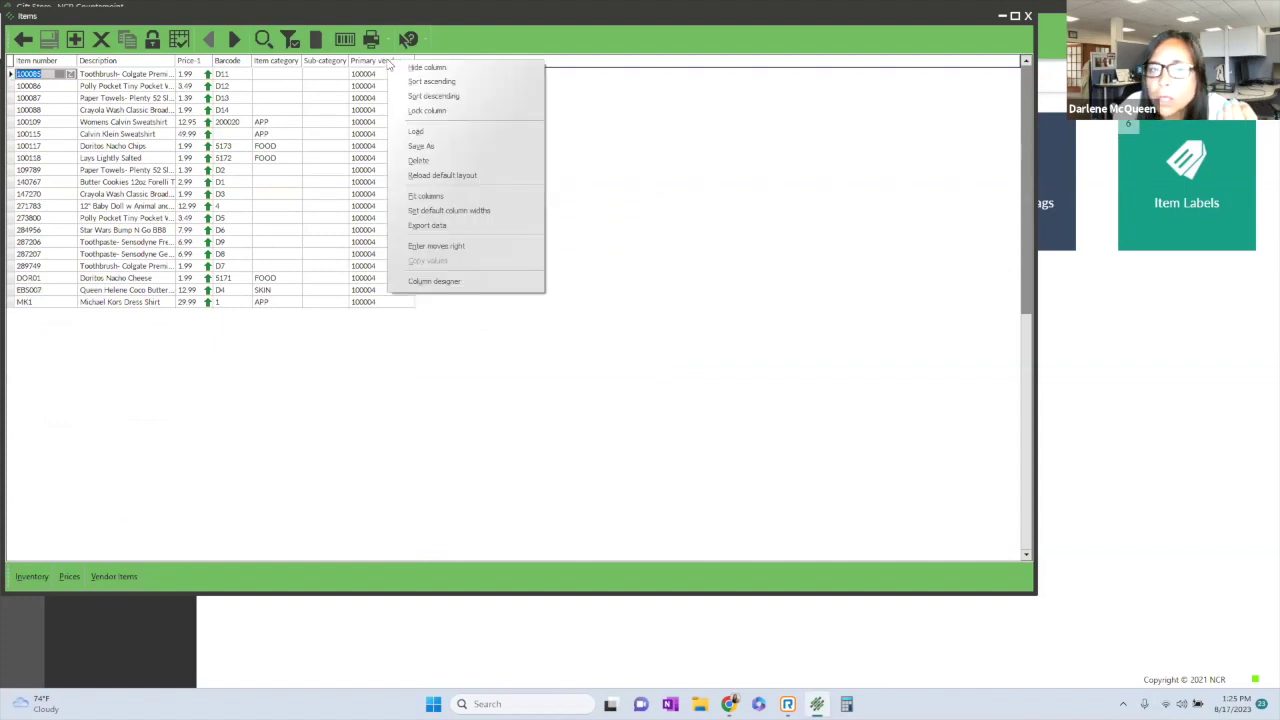
left_click(460, 283)
left_click(540, 298)
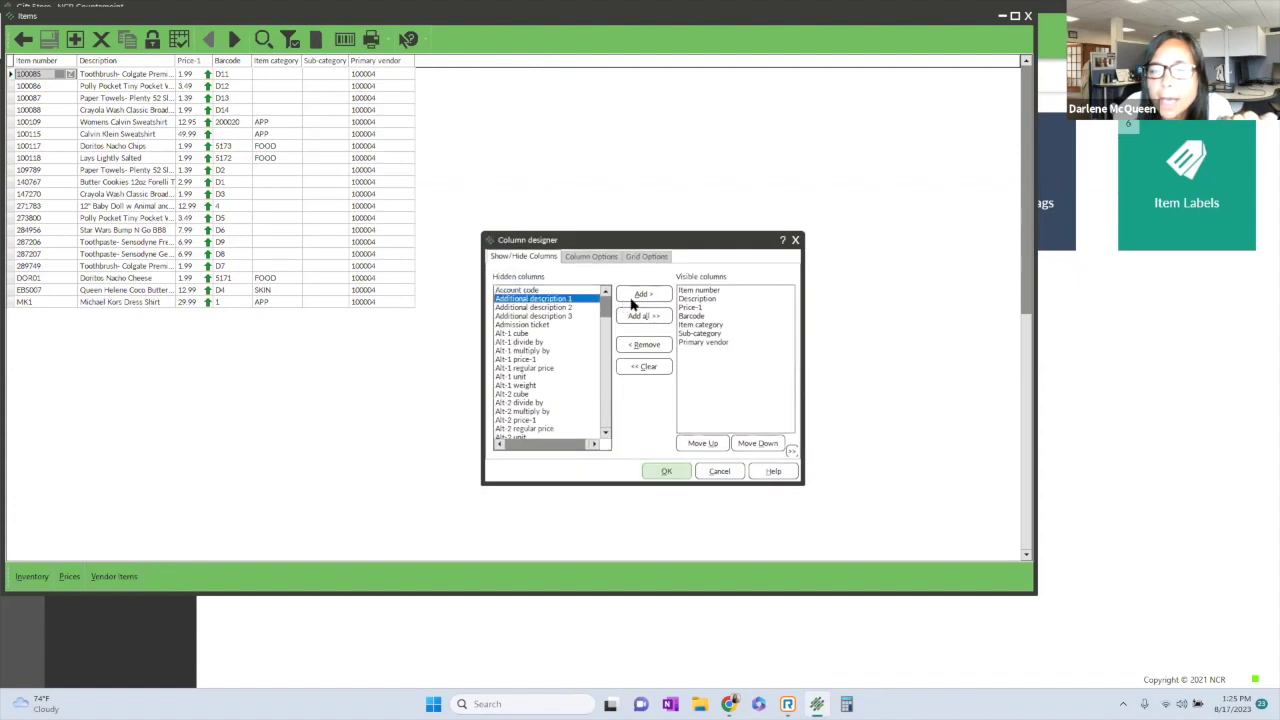
left_click(640, 295)
left_click(548, 299)
left_click(643, 294)
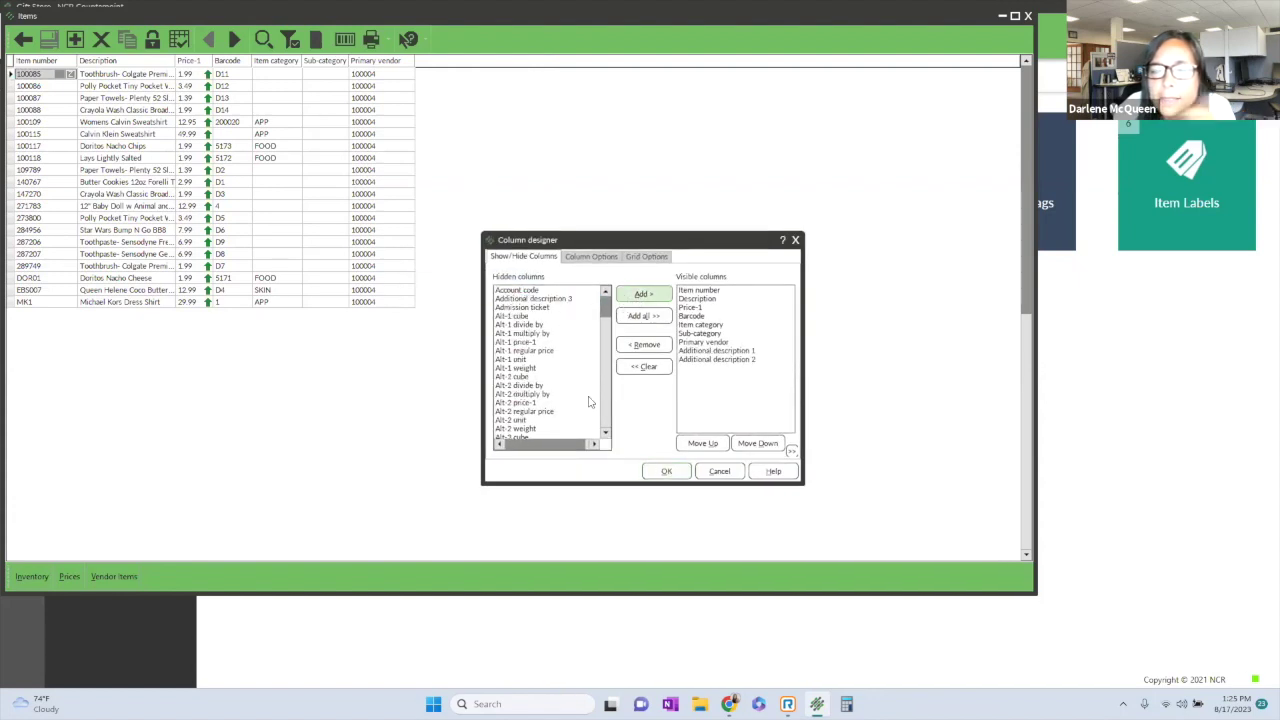
left_click(524, 405)
key("s")
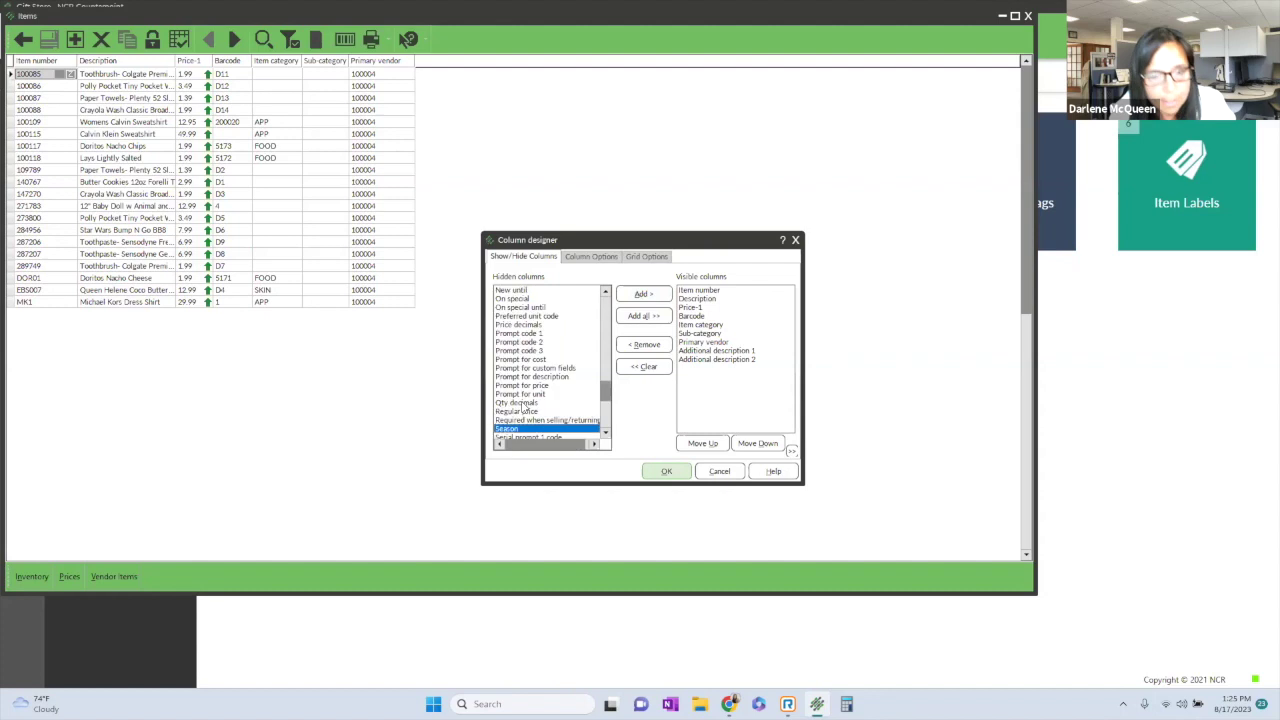
left_click(643, 294)
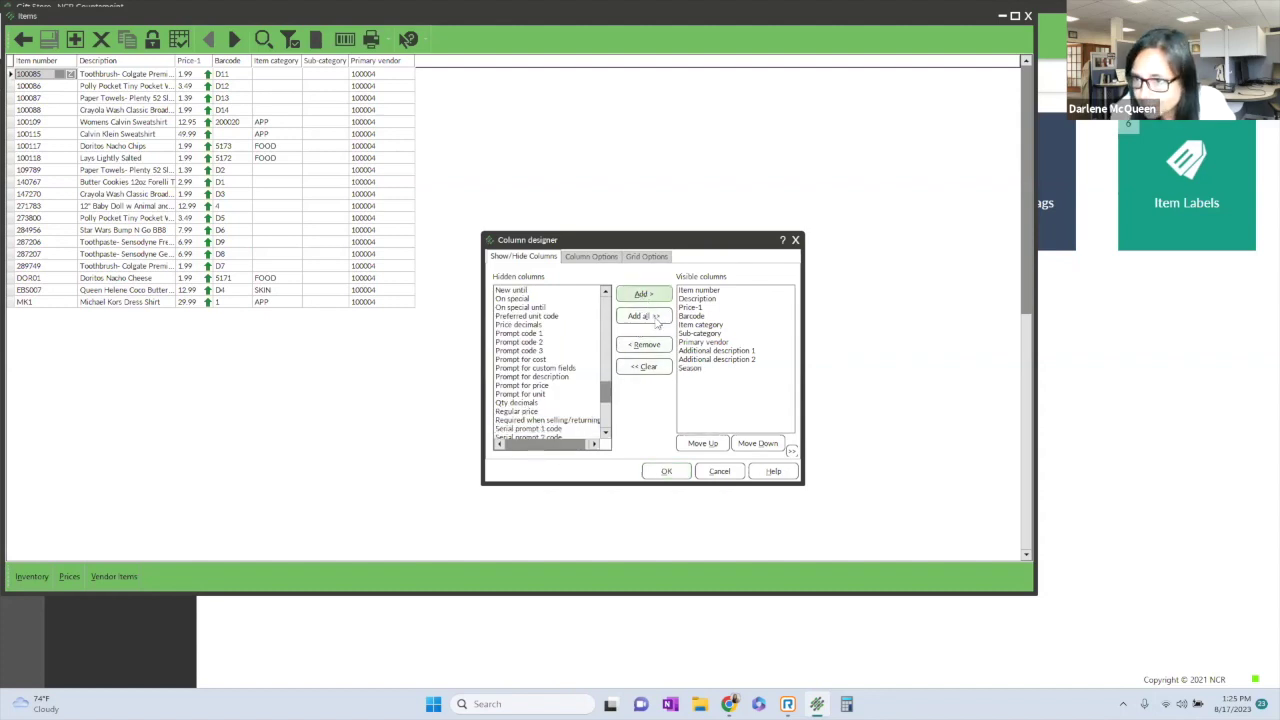
left_click(666, 471)
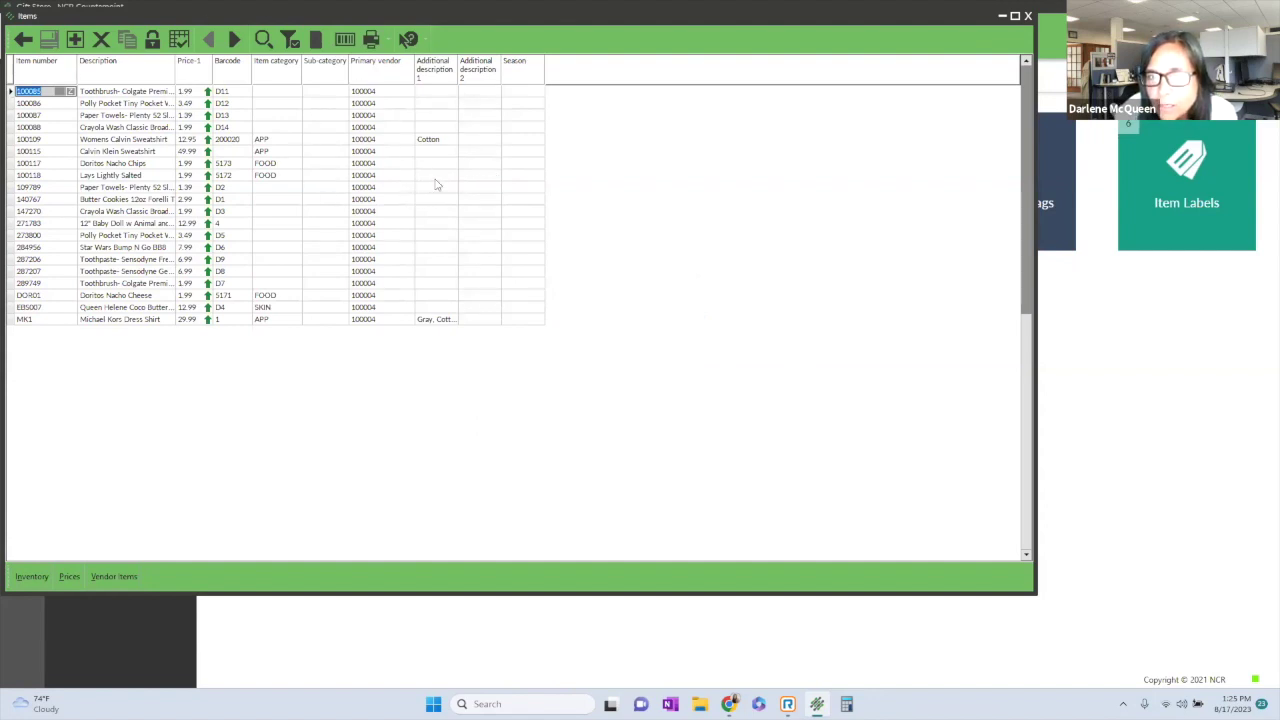
Copy Cotton from the Womens Calvin Sweatshirt's Additional description 1 into the same field of the Calvin Klein Sweatshirt.
left_click(430, 139)
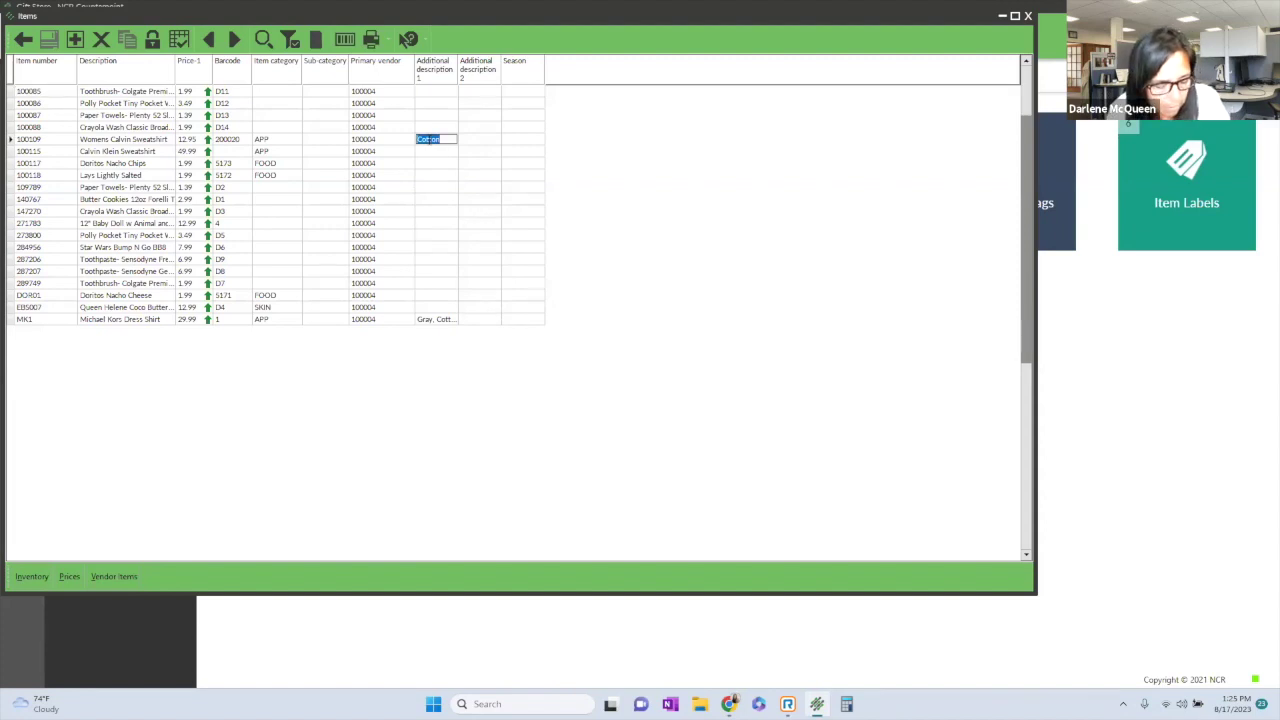
key("ctrl+c")
left_click(433, 151)
key("ctrl+v")
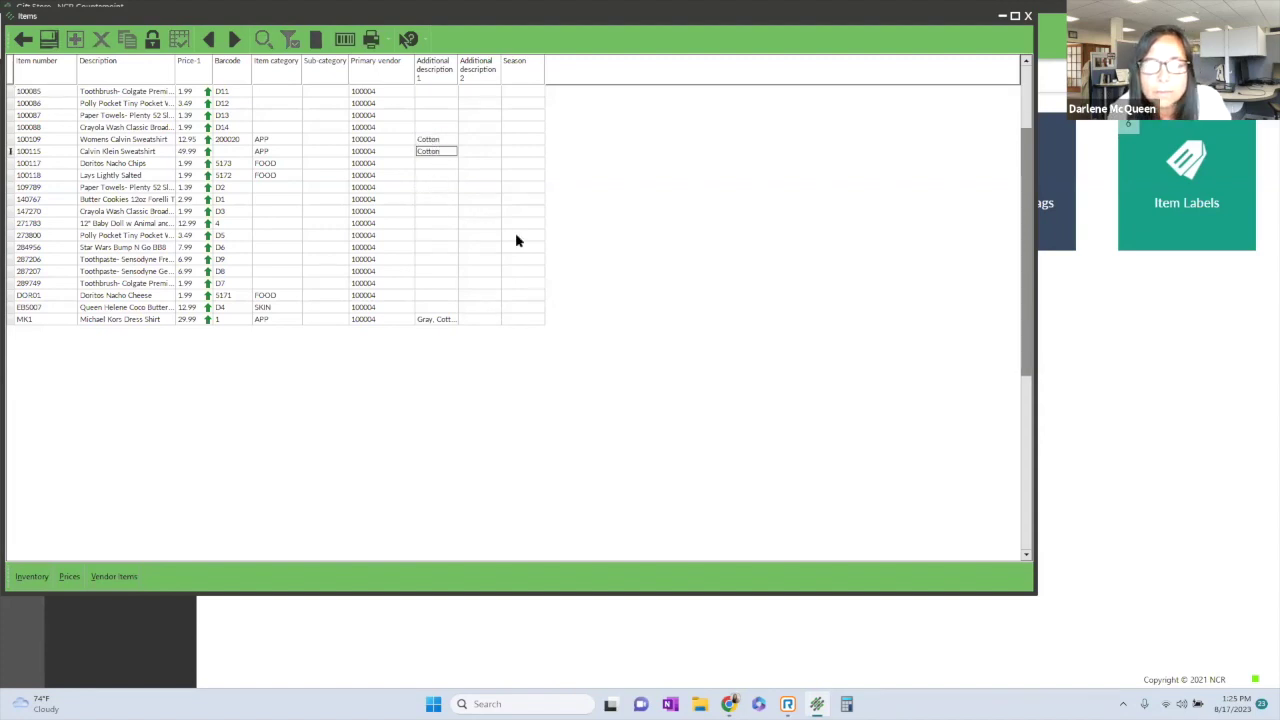
left_click(486, 134)
Set the Season of item 100085, the Colgate toothbrush in the first row, to FALL.
left_click(519, 92)
left_click(537, 91)
left_click(592, 353)
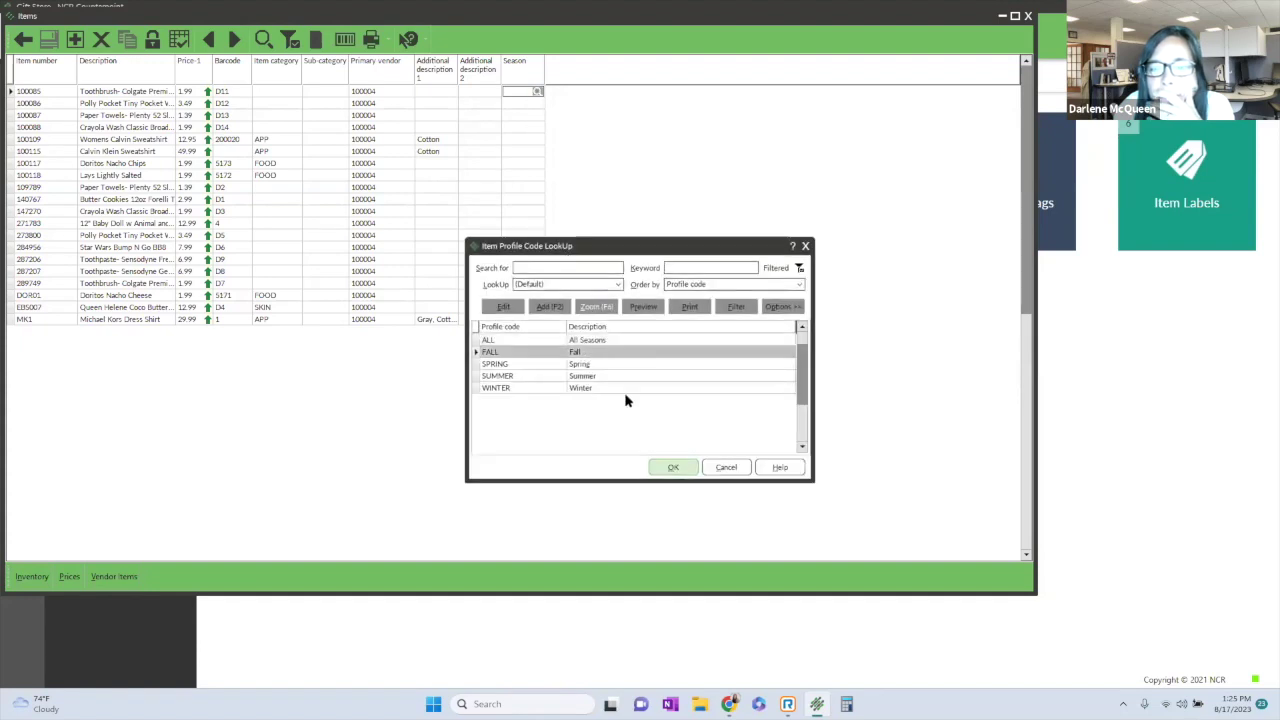
left_click(673, 467)
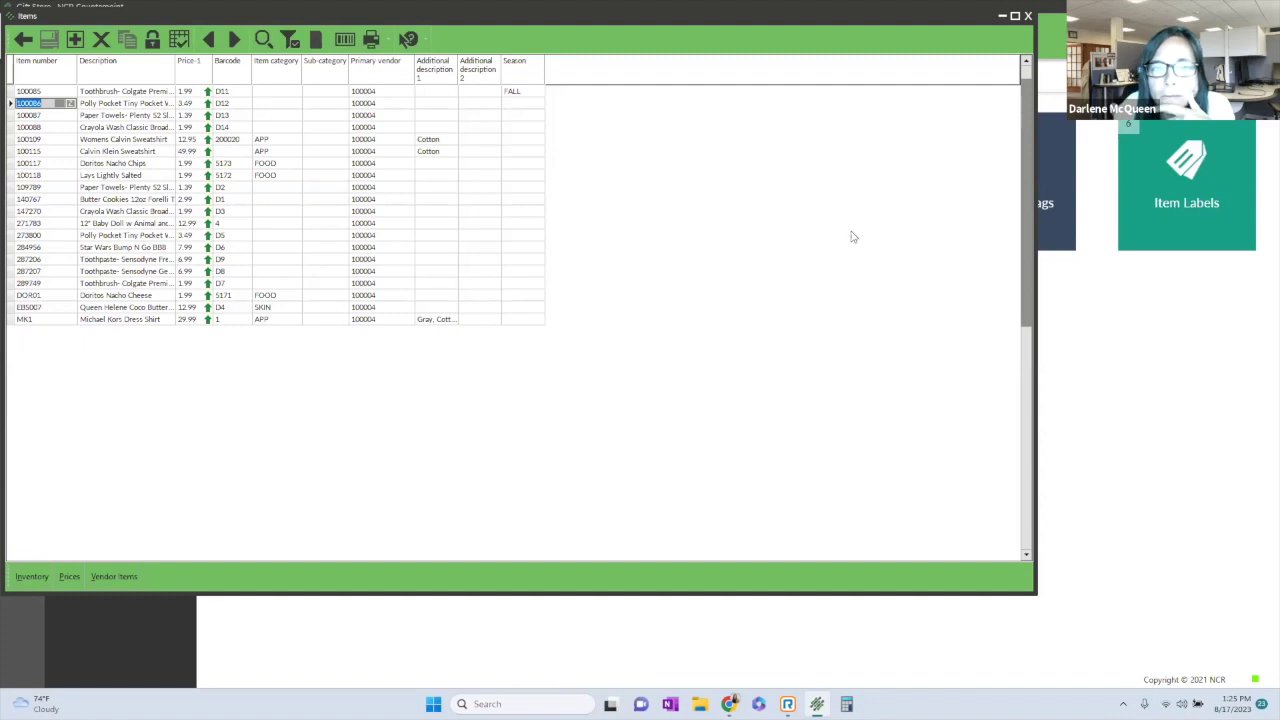
Select item 100088, Crayola Wash Classic Broad Mar, and return from the table to its form view.
left_click(104, 128)
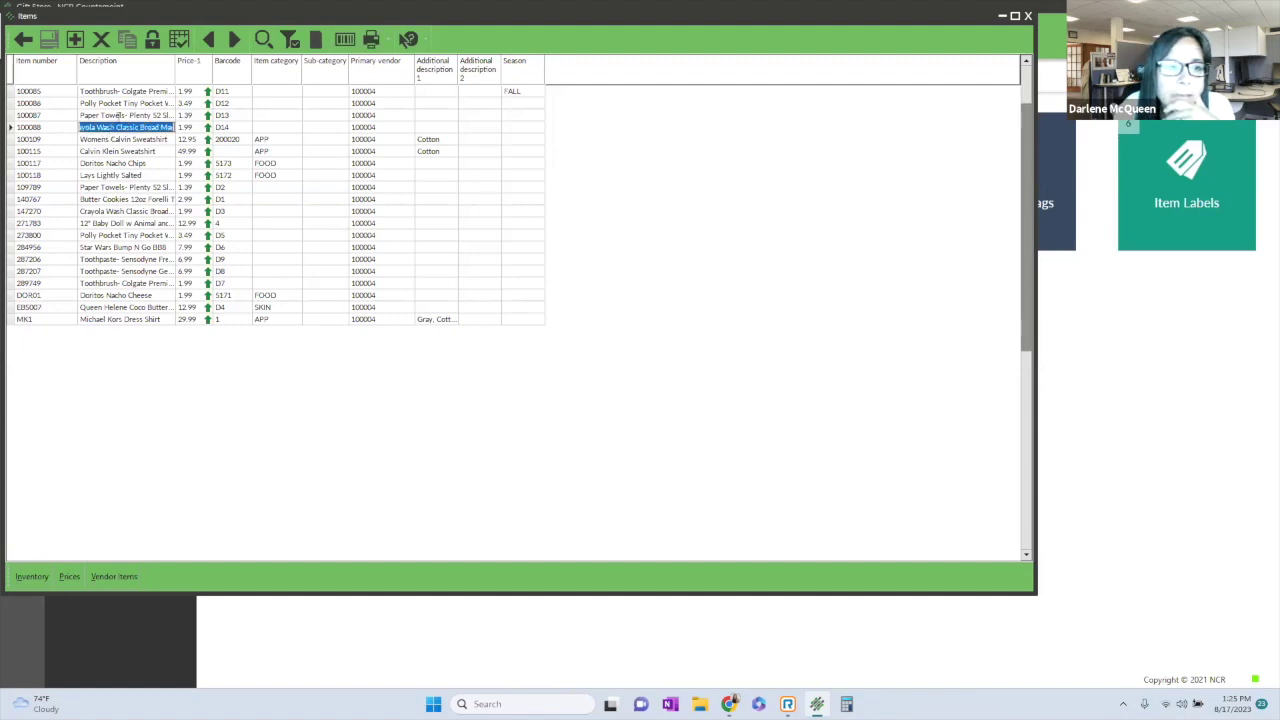
left_click(179, 38)
left_click(327, 166)
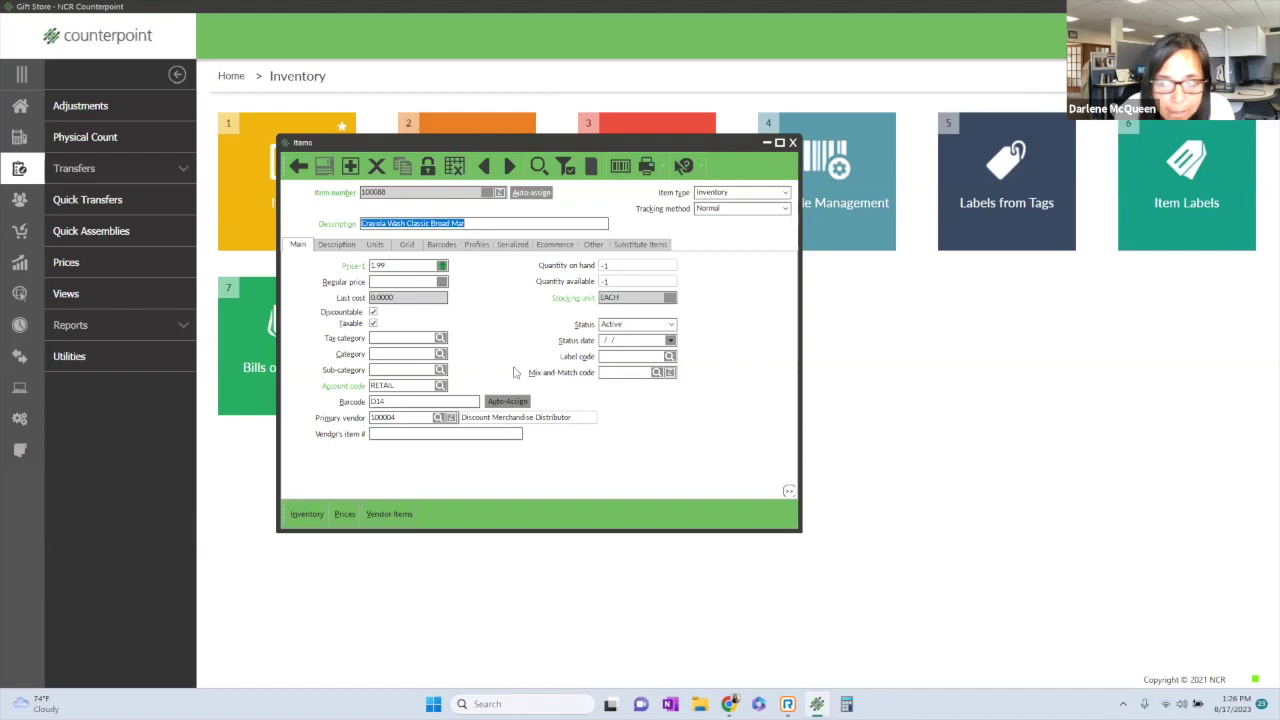
left_click(350, 166)
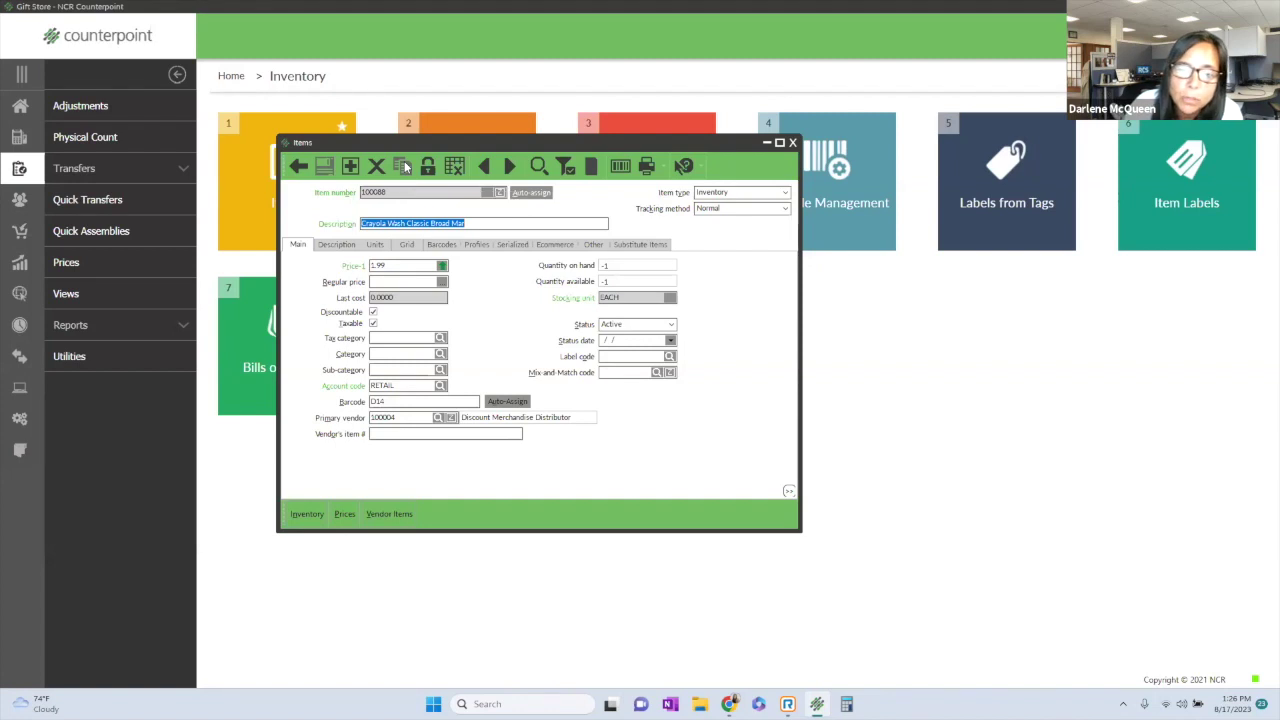
left_click(384, 267)
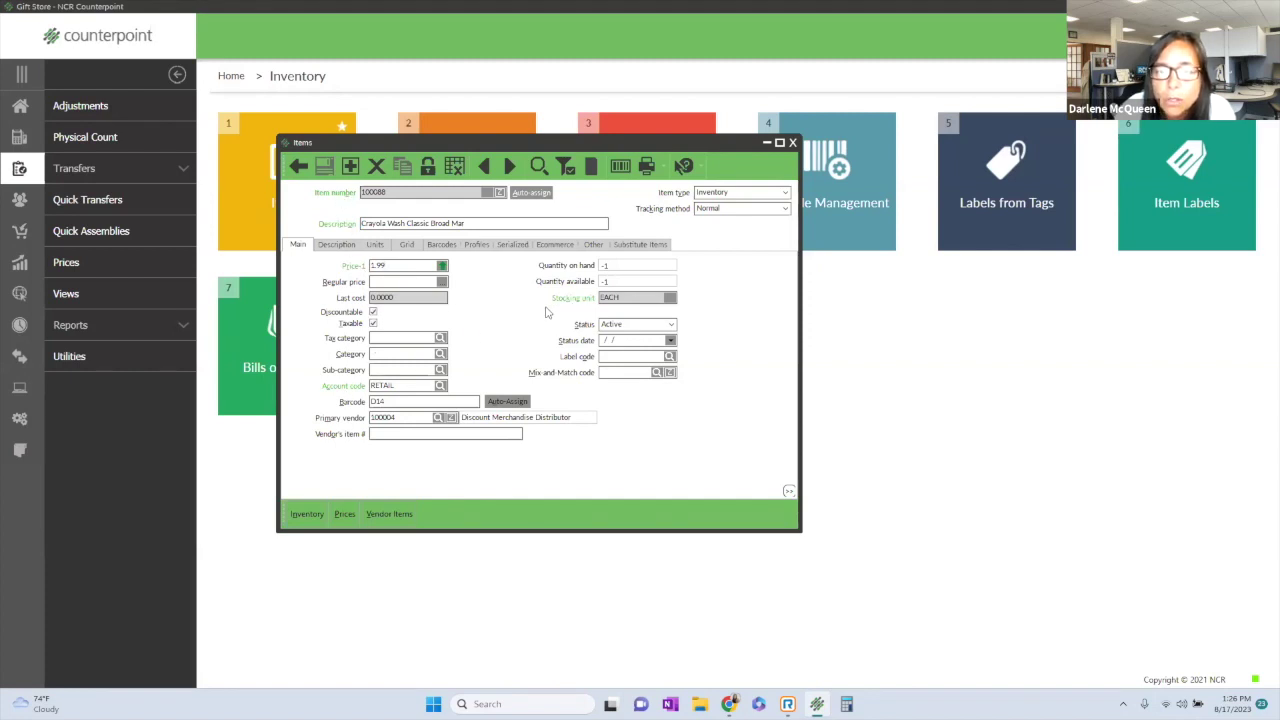
Look up the item's account code, view the RETAIL code's account details, and return to the item without changes.
left_click(443, 390)
left_click(443, 388)
left_click(502, 308)
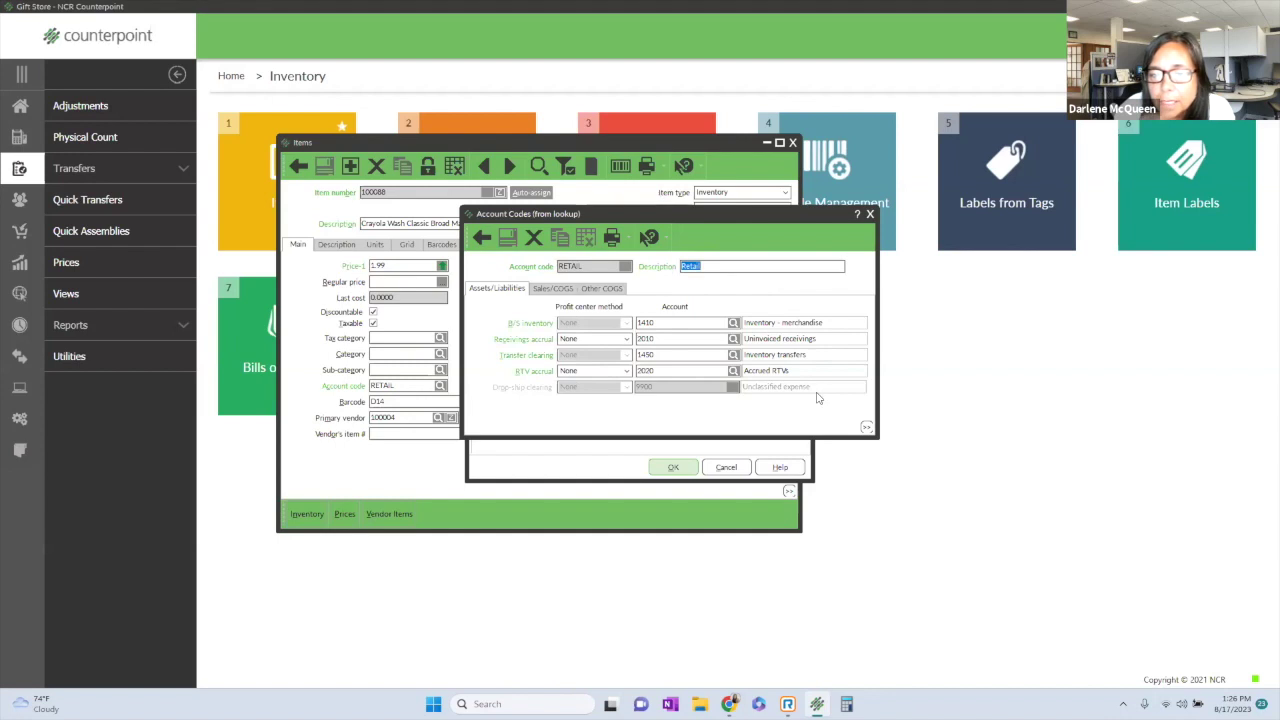
left_click(871, 218)
left_click(726, 467)
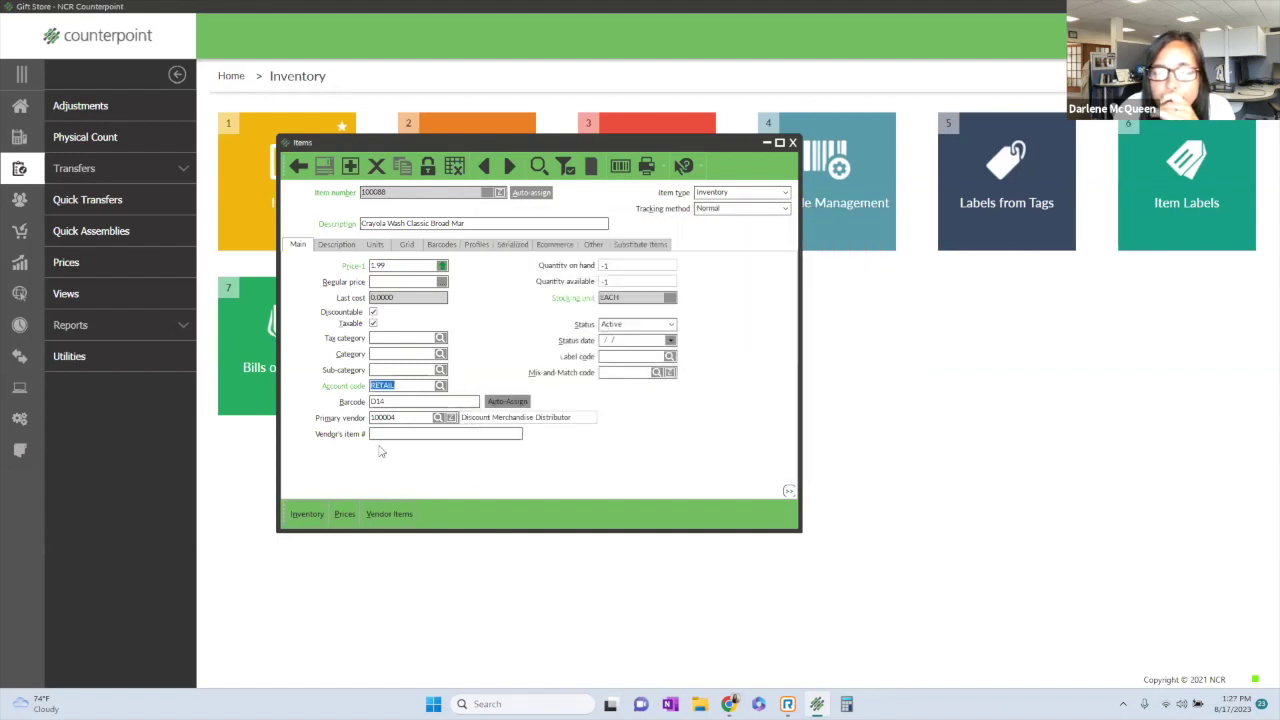
Open the item's Vendor Items record for Discount Merchandise Distributor and examine its purchasing details.
left_click(400, 418)
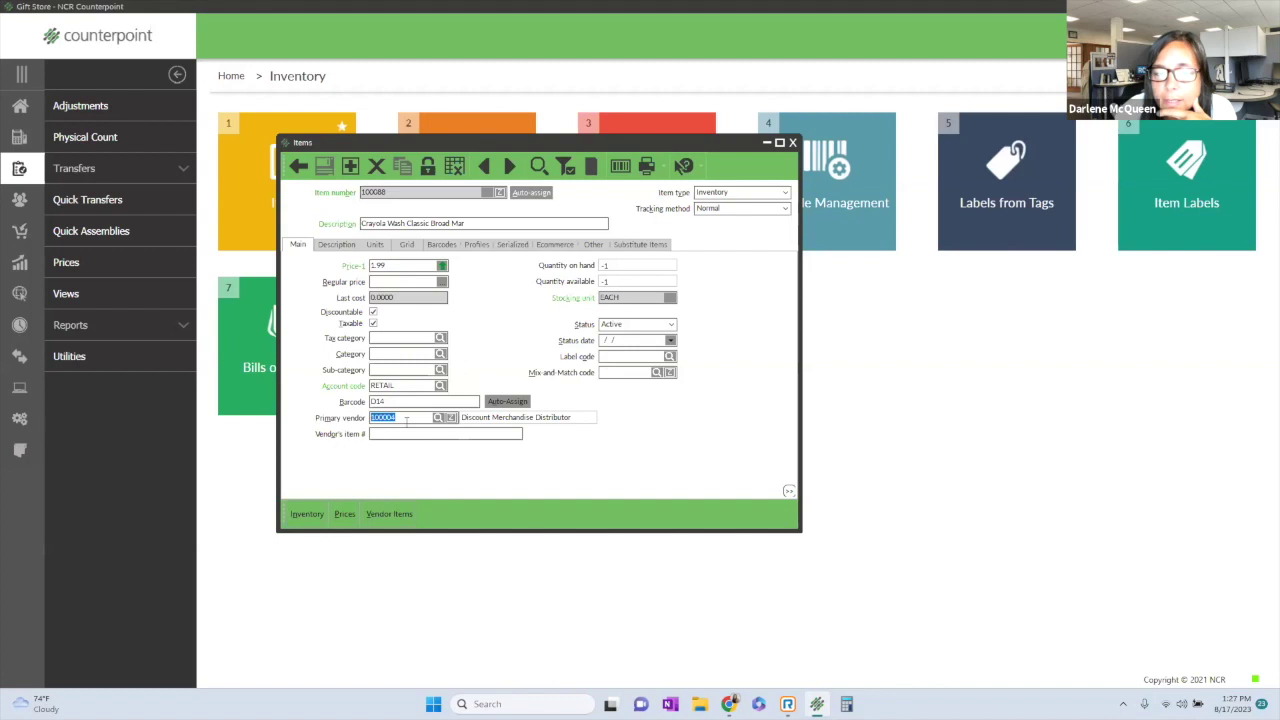
left_click(388, 515)
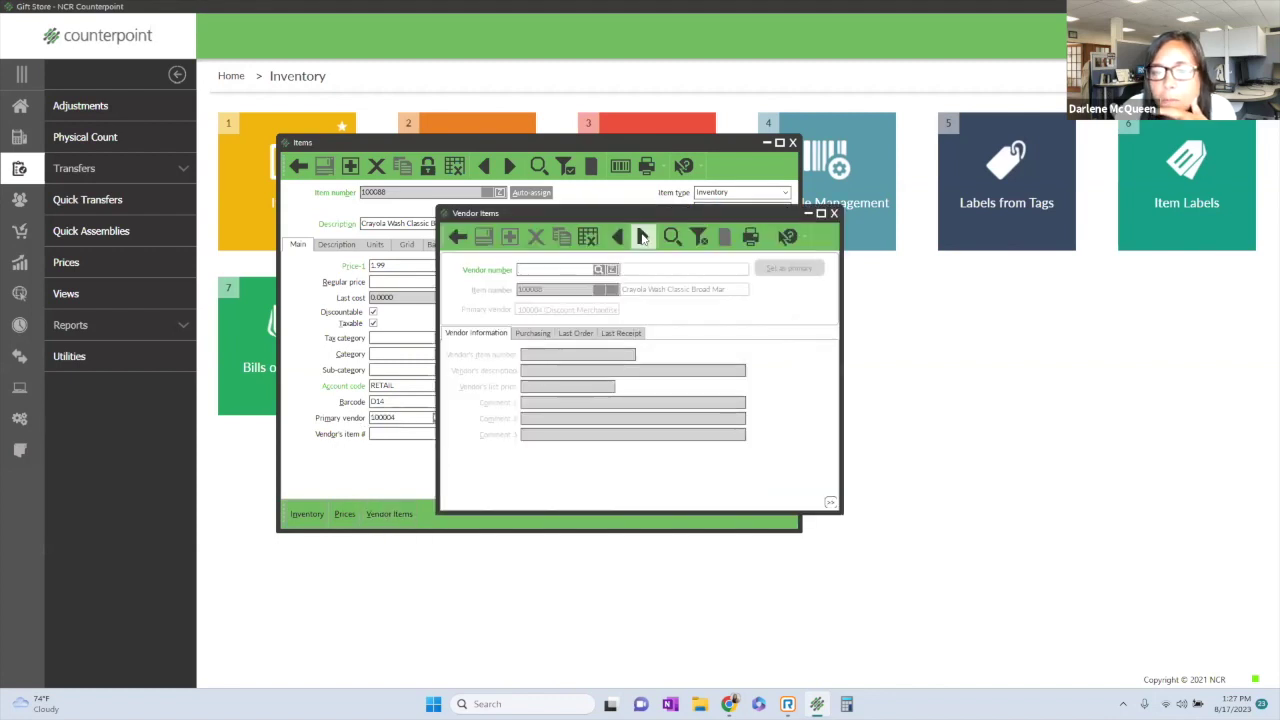
left_click(643, 236)
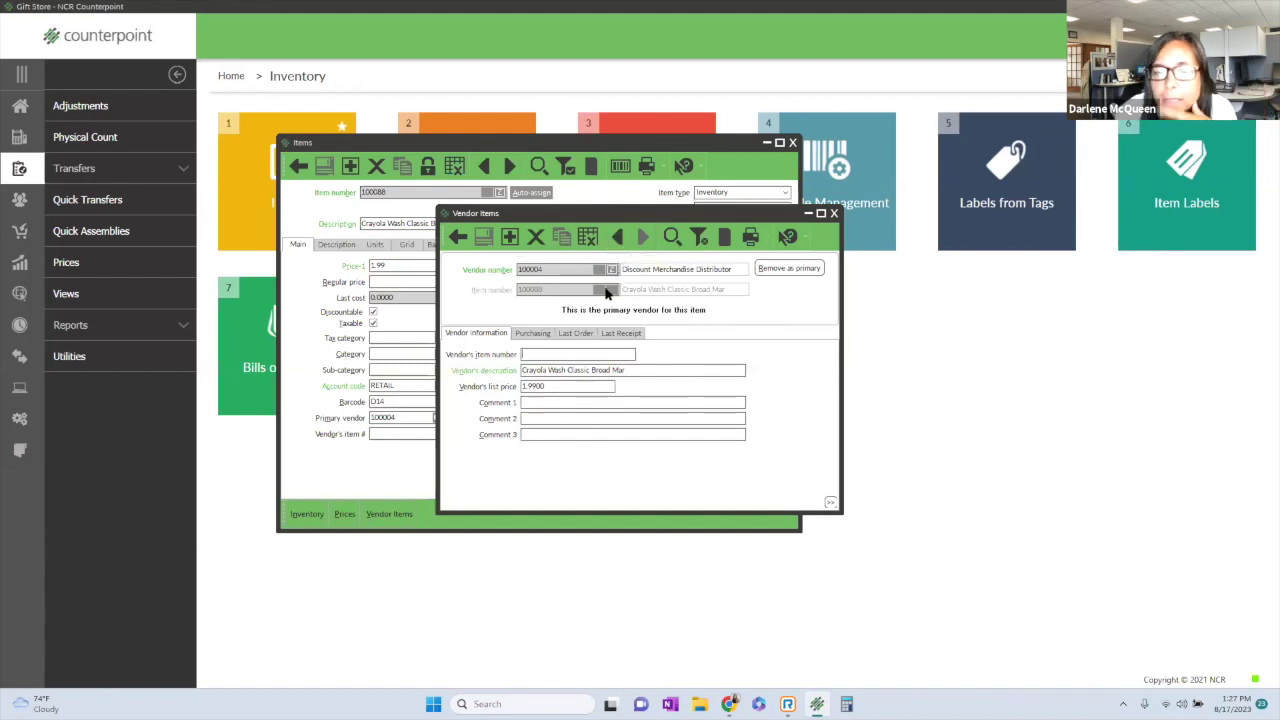
left_click(532, 333)
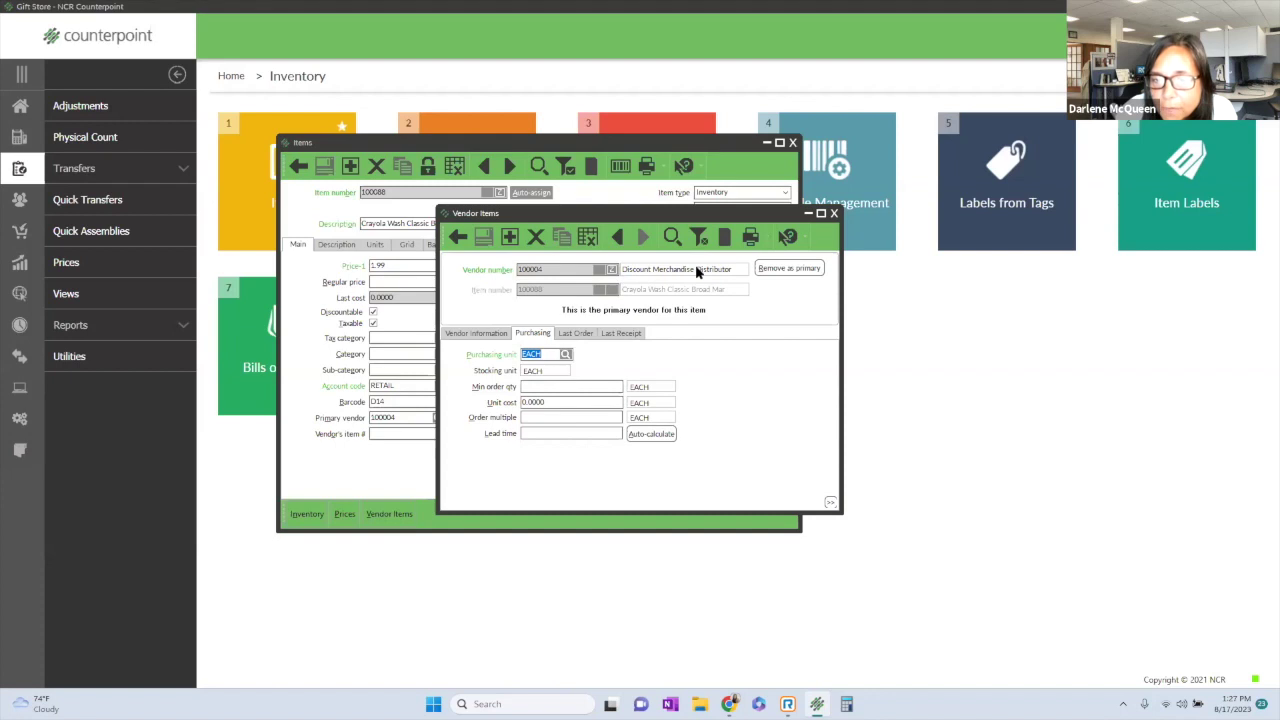
left_click(534, 387)
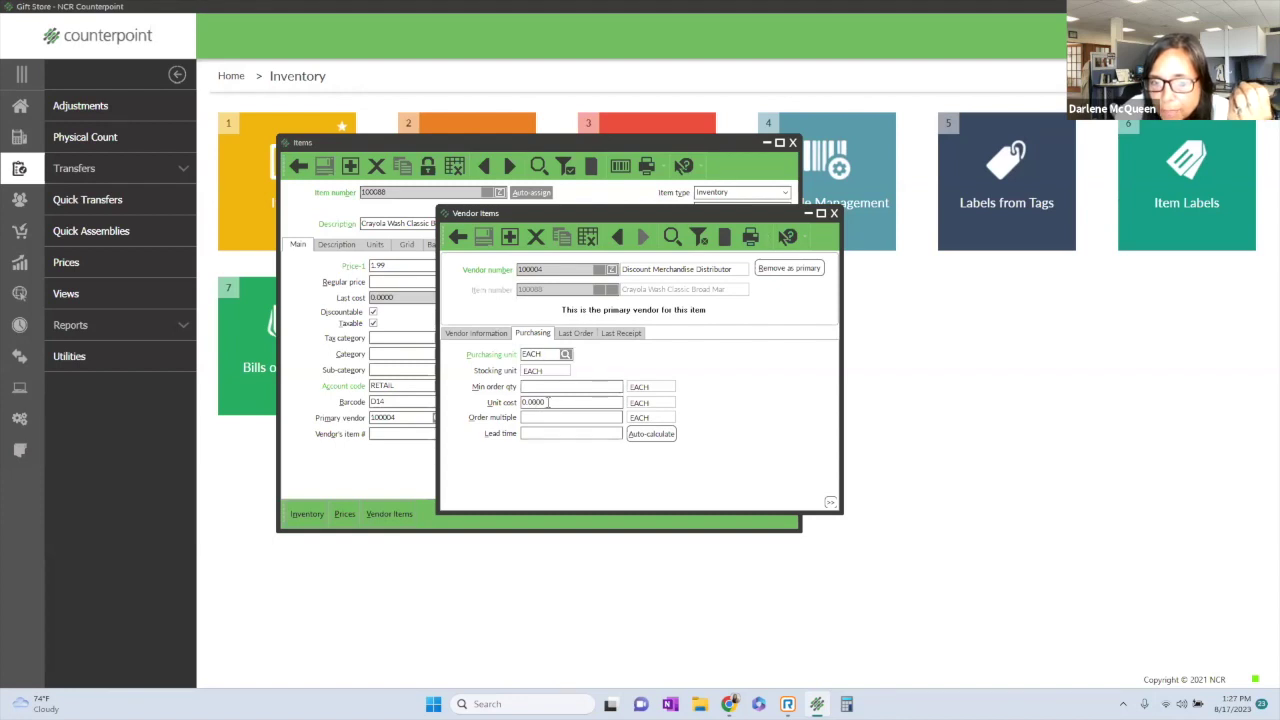
Set the vendor item's purchasing unit to CASE, with 1 CASE equal to 12 EACH, and the minimum order quantity to 20.
left_click(565, 355)
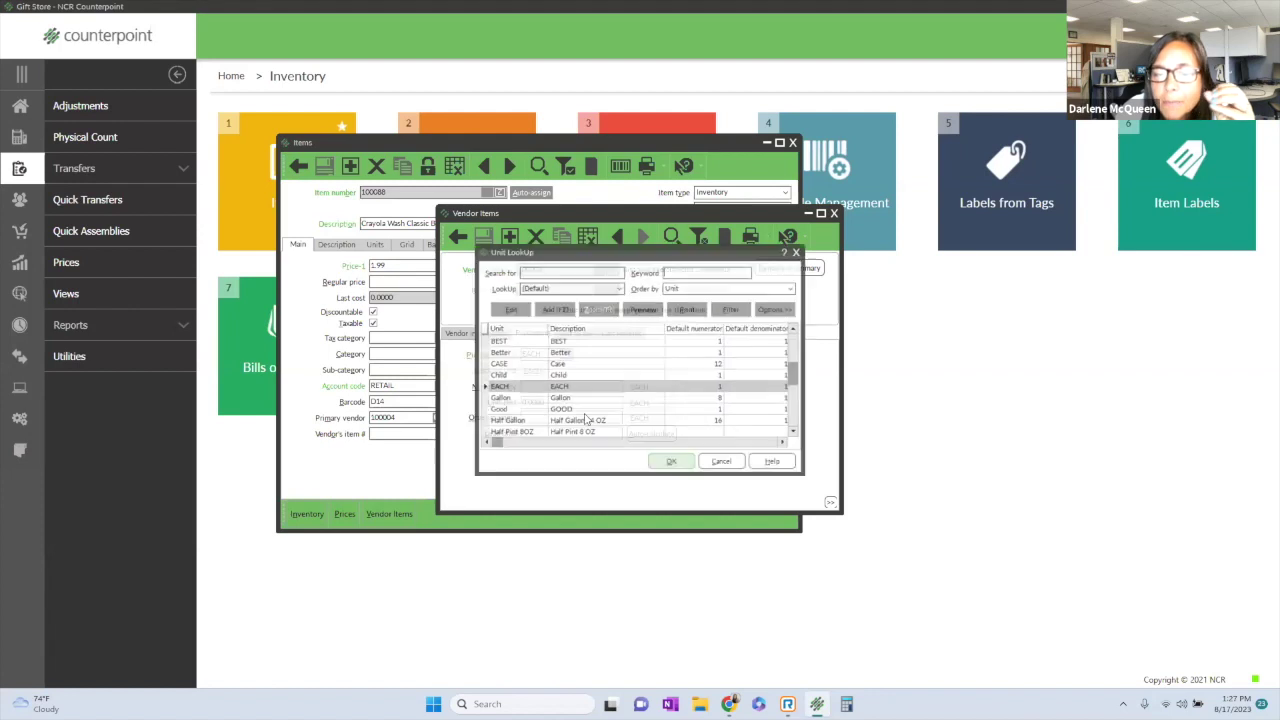
left_click(556, 367)
left_click(665, 470)
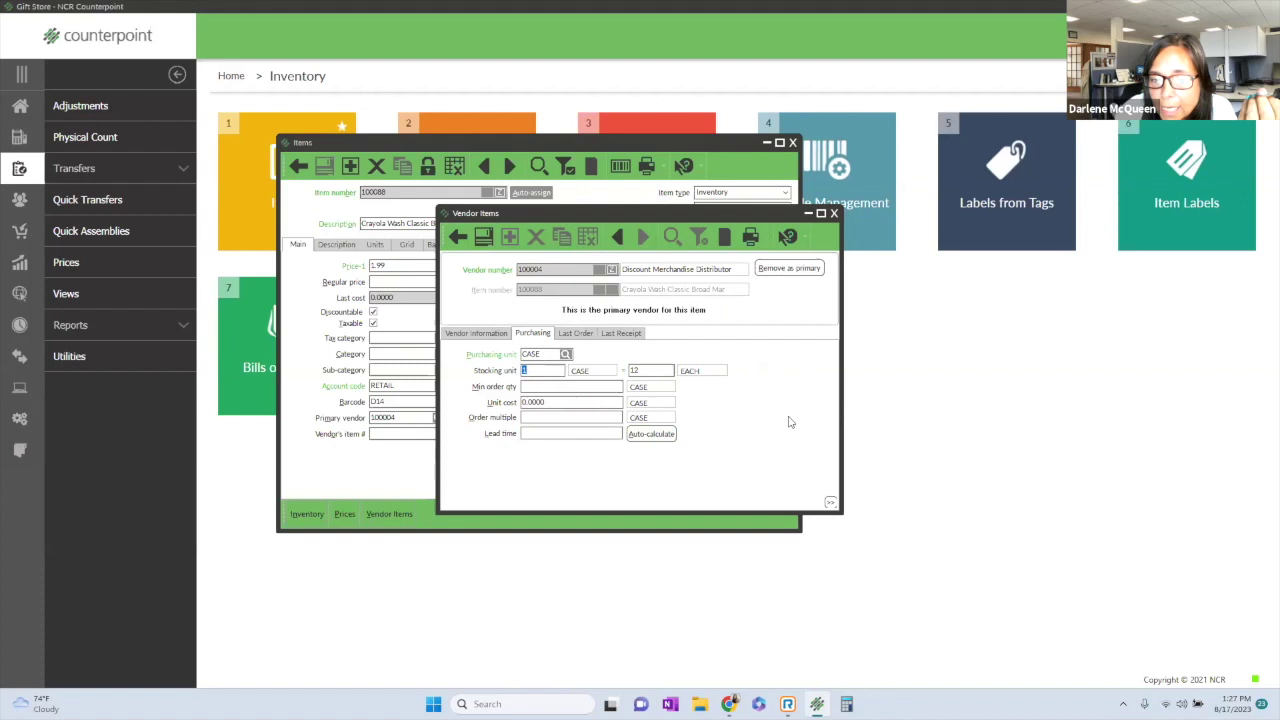
key("Tab")
left_click(530, 388)
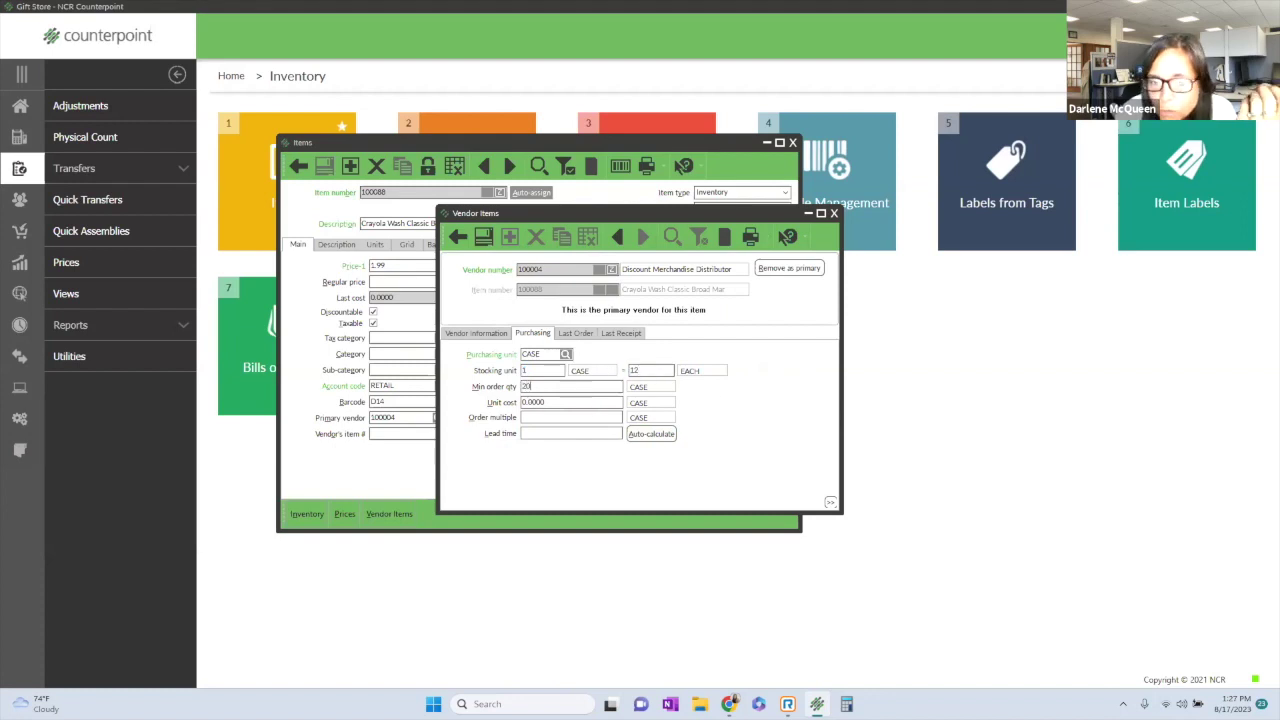
left_click(533, 435)
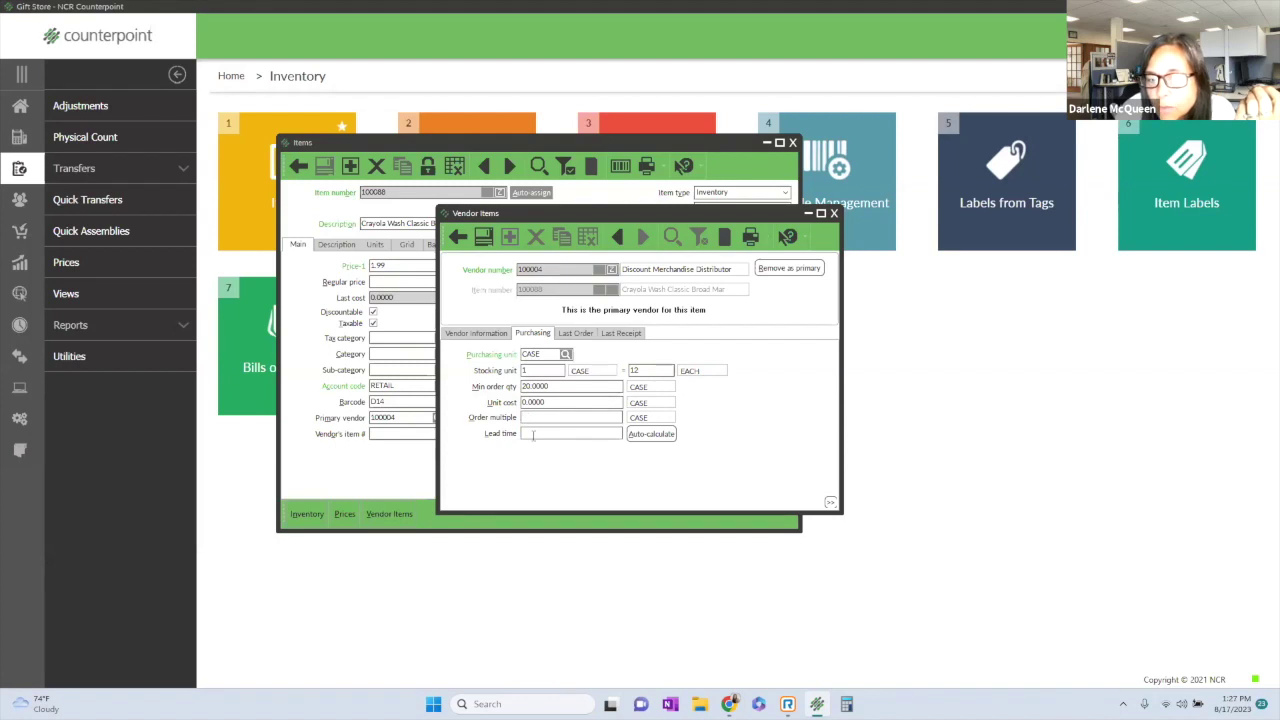
Review the vendor item's last order, last receipt and vendor information, and close Vendor Items.
left_click(579, 336)
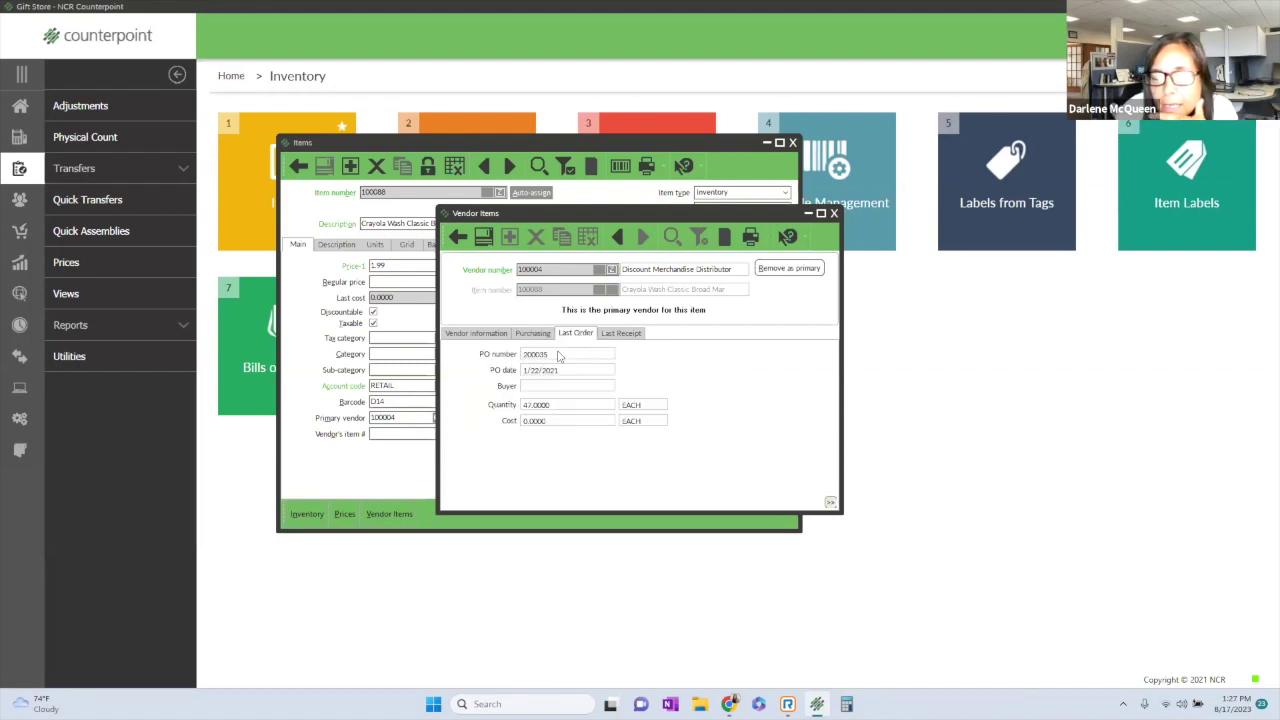
left_click(607, 336)
left_click(460, 336)
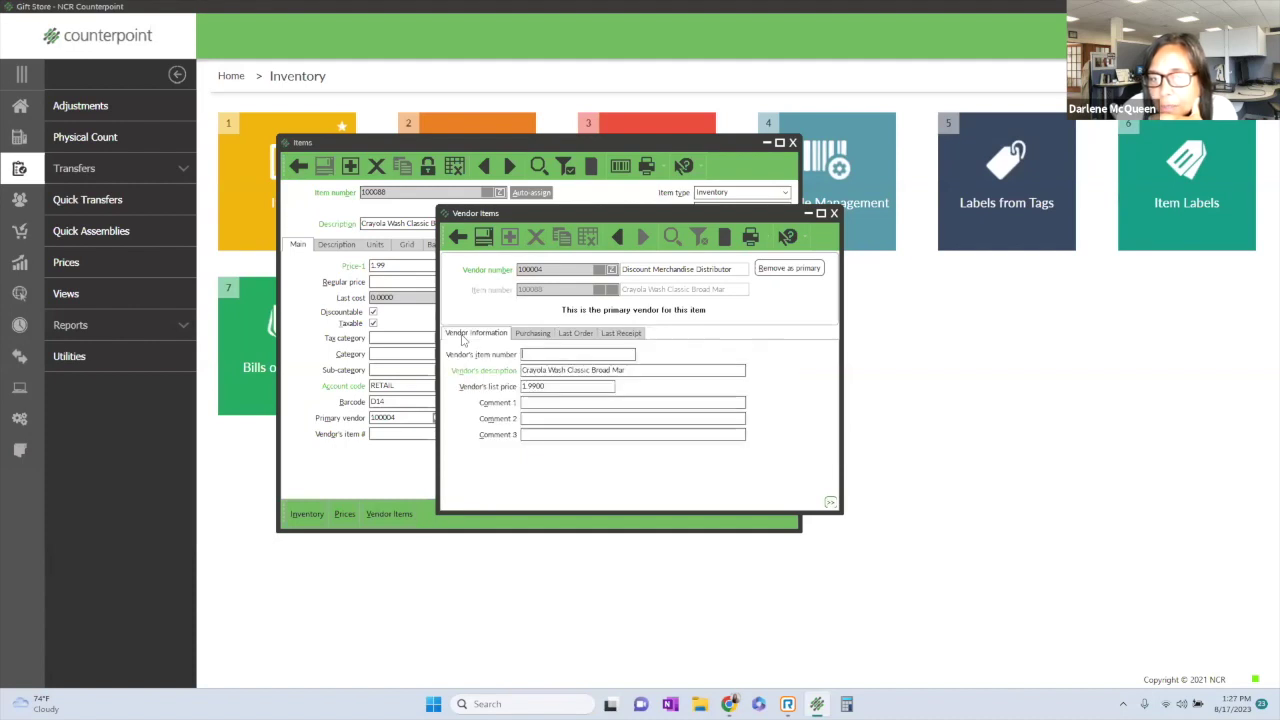
left_click(834, 214)
left_click(686, 380)
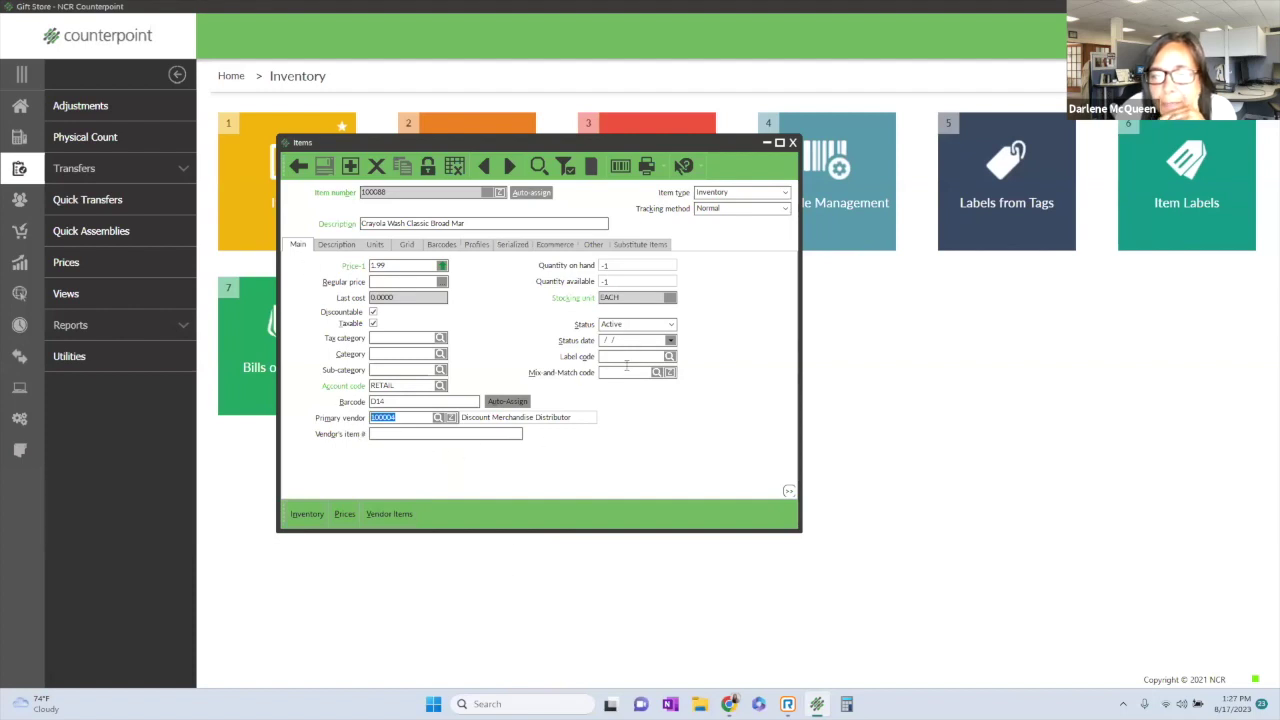
Review the item's description, profile and unit fields, and check its stocking unit in the main details.
left_click(326, 247)
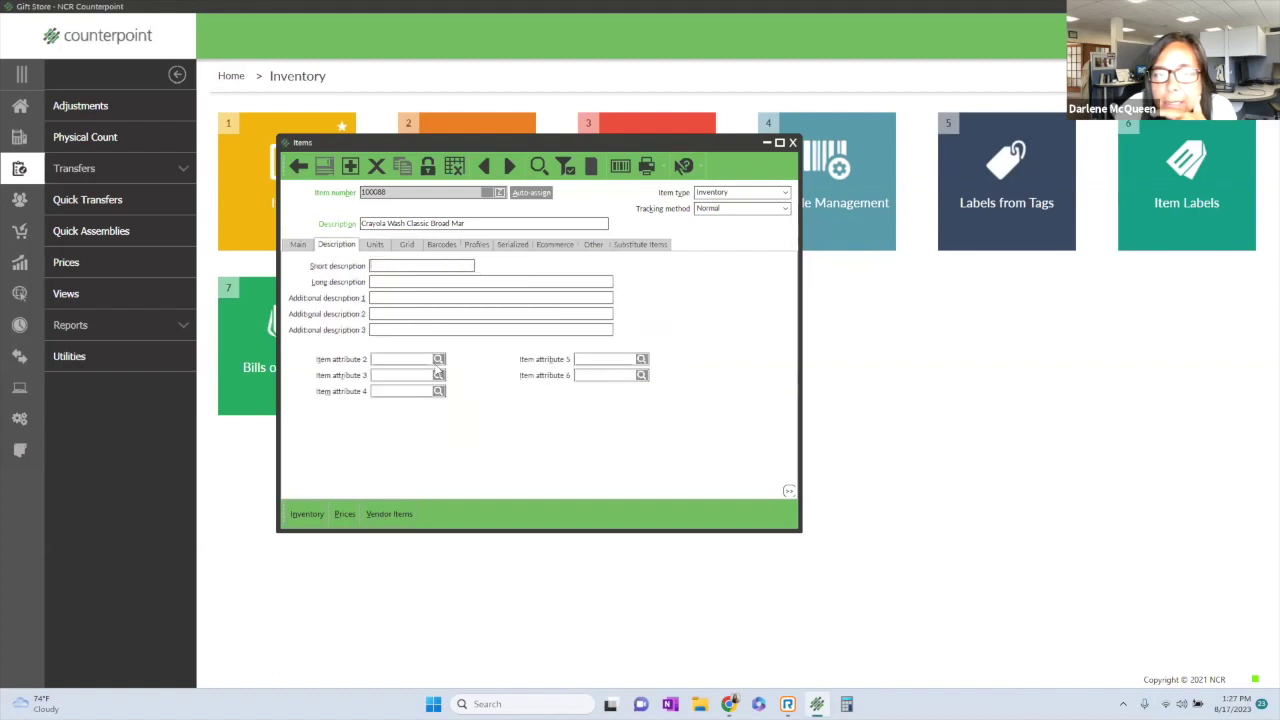
left_click(409, 265)
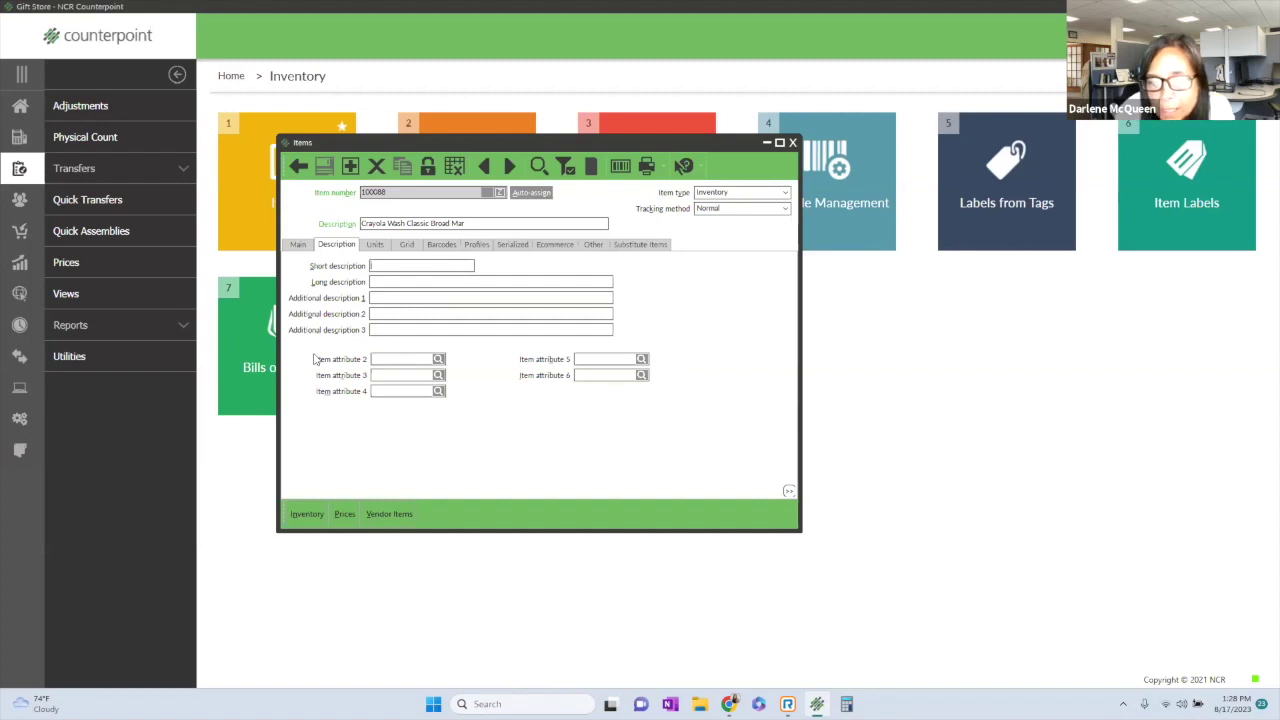
left_click(468, 246)
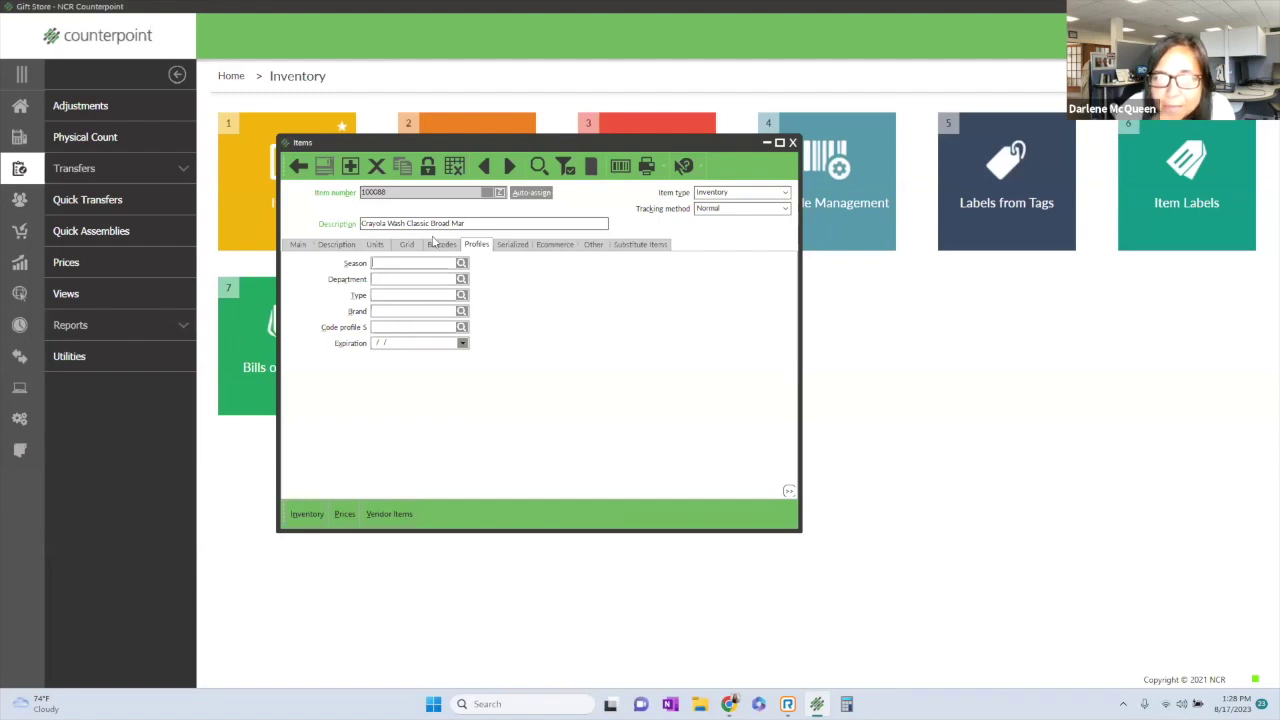
left_click(375, 245)
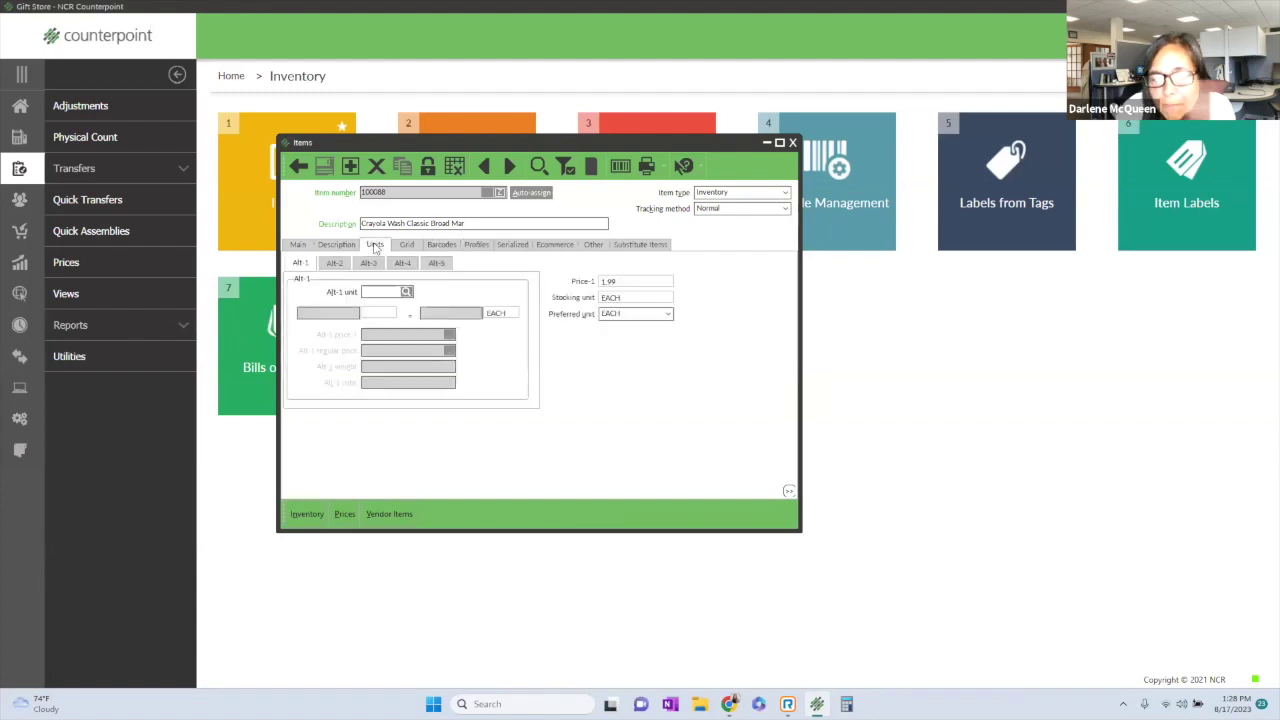
left_click(297, 245)
left_click(573, 297)
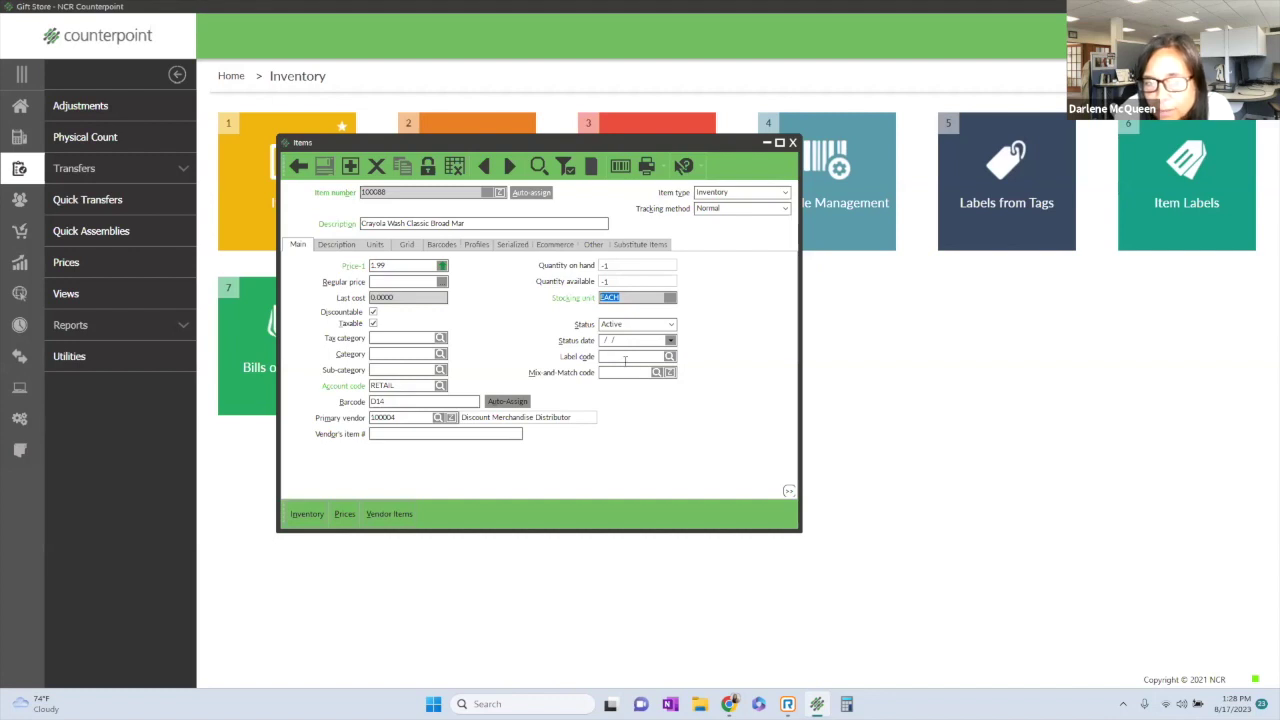
Add CASE as the item's first alternate unit, with 1 CASE equal to 12 EACH and an Alt-1 price of 28.99.
left_click(374, 247)
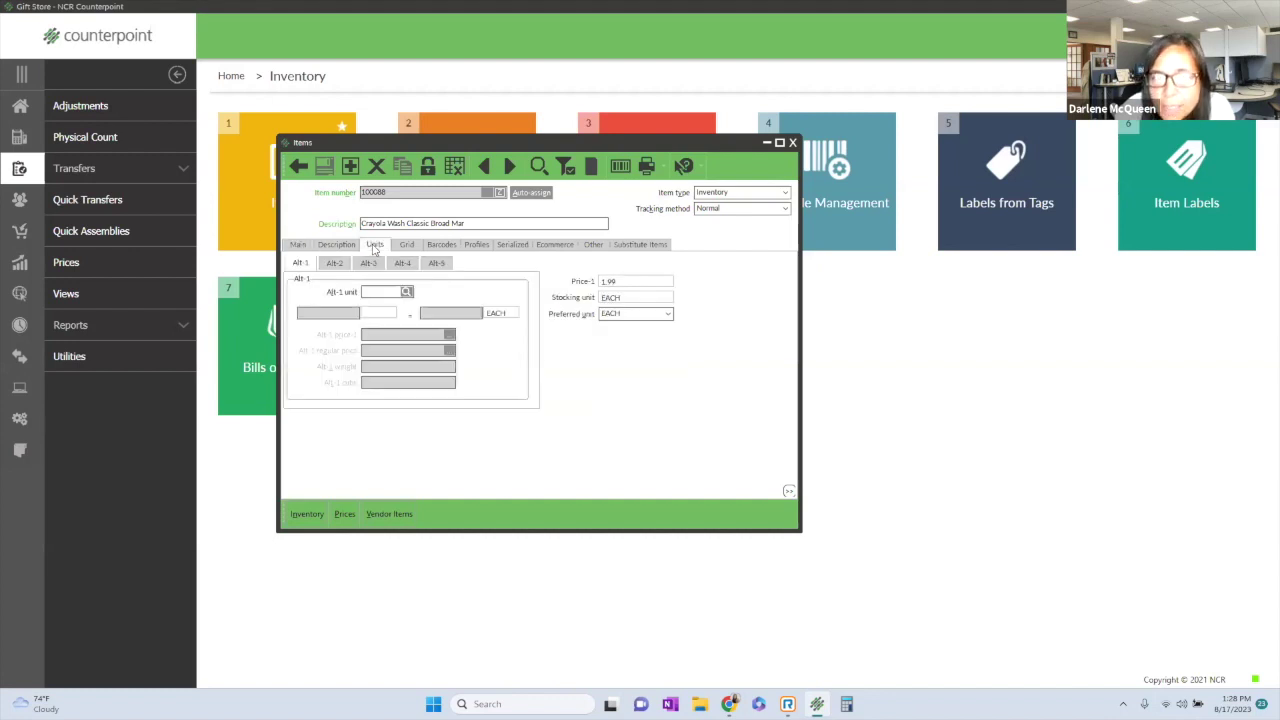
left_click(406, 292)
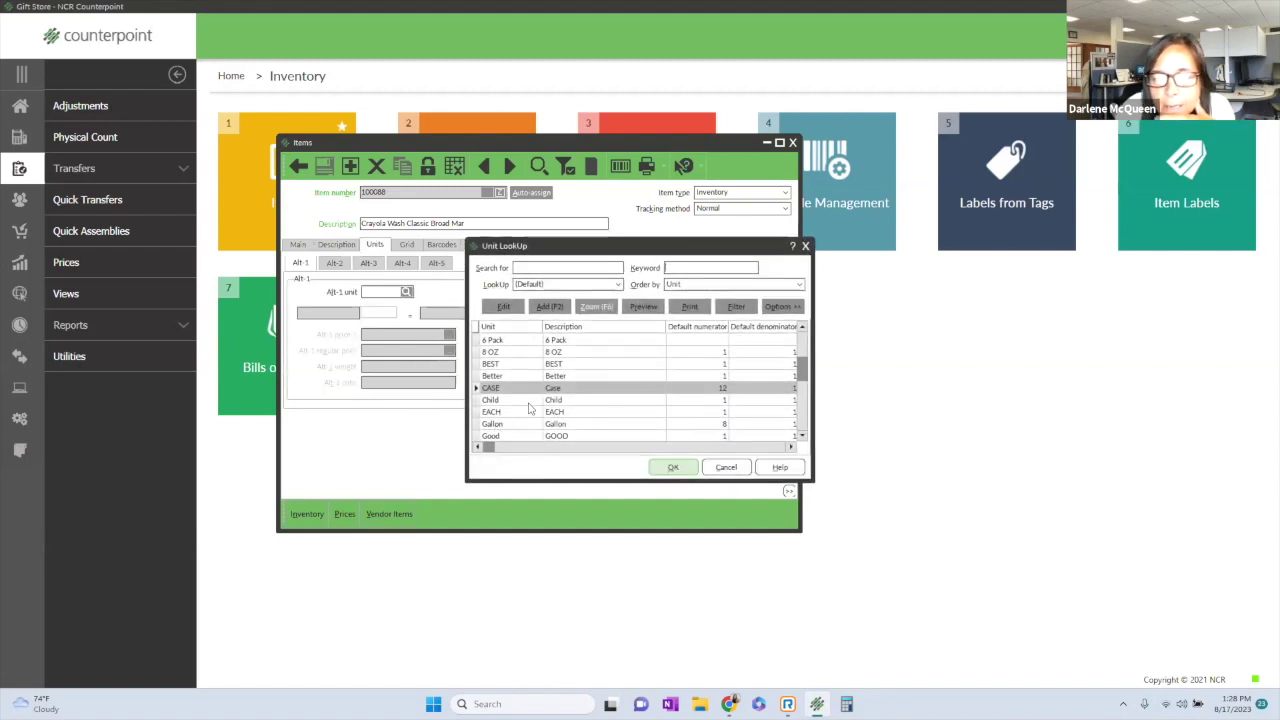
left_click(673, 467)
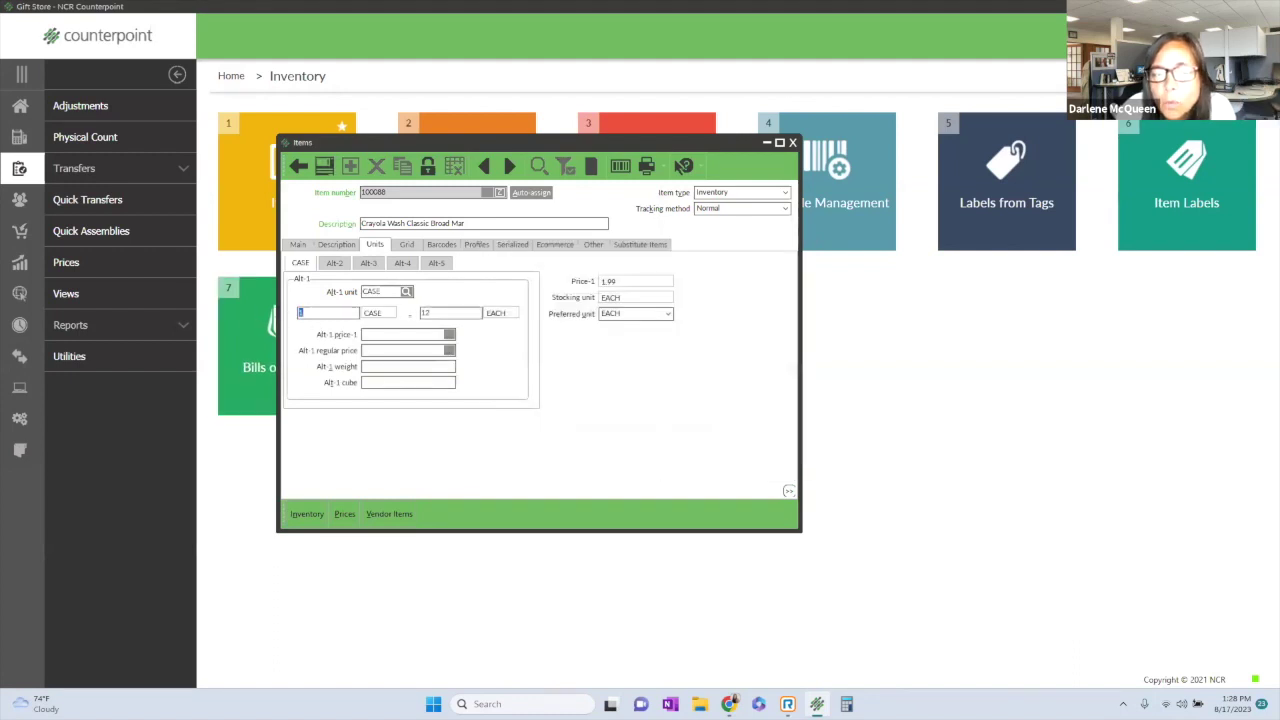
key("Tab")
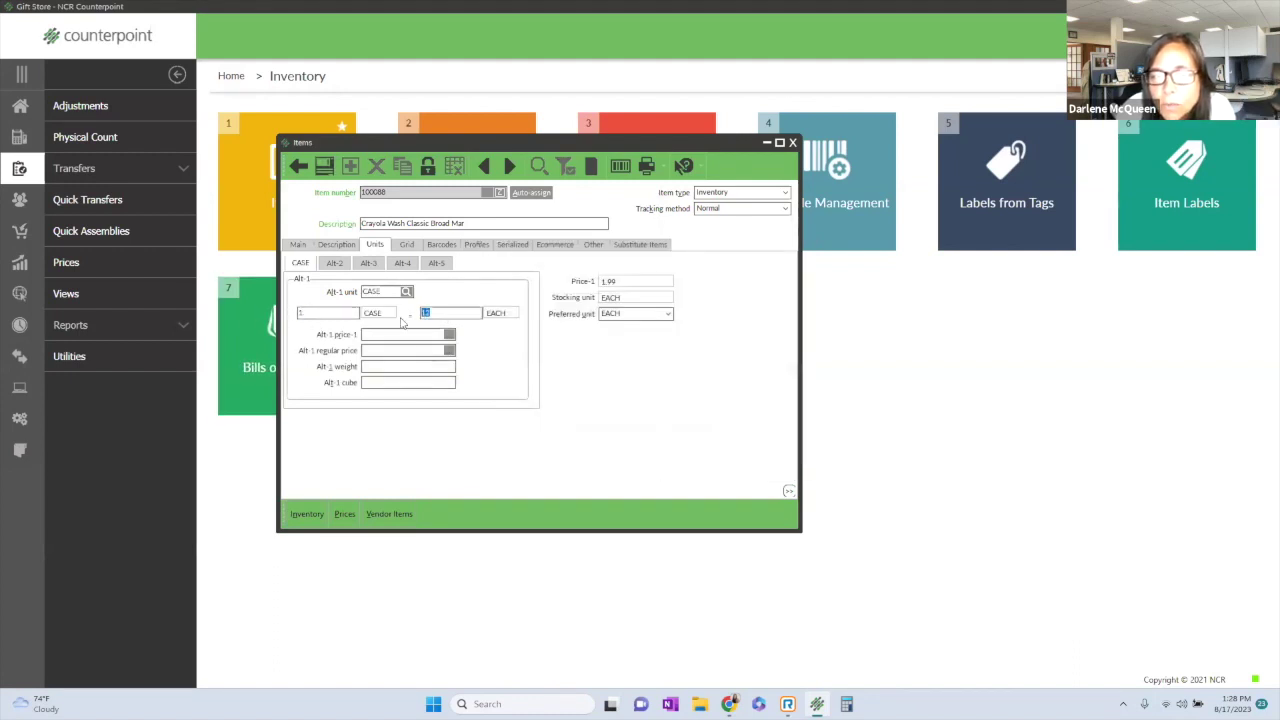
key("Tab")
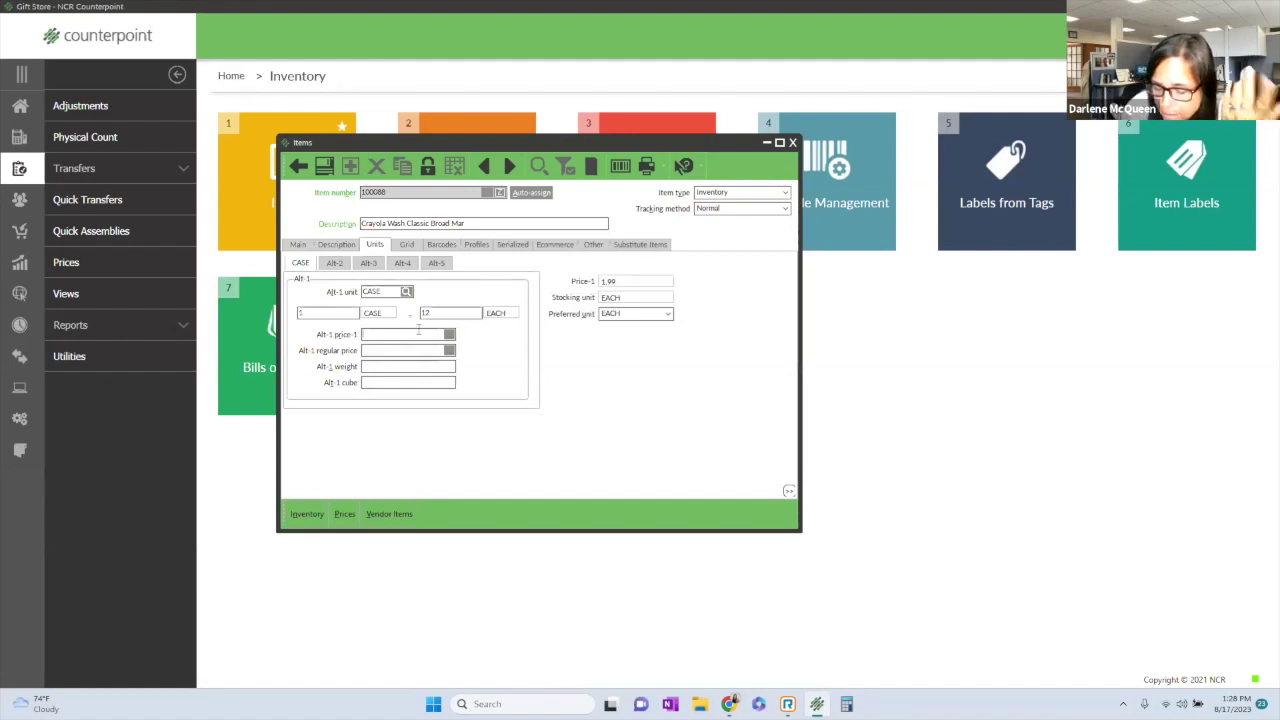
left_click(418, 334)
type("28.99")
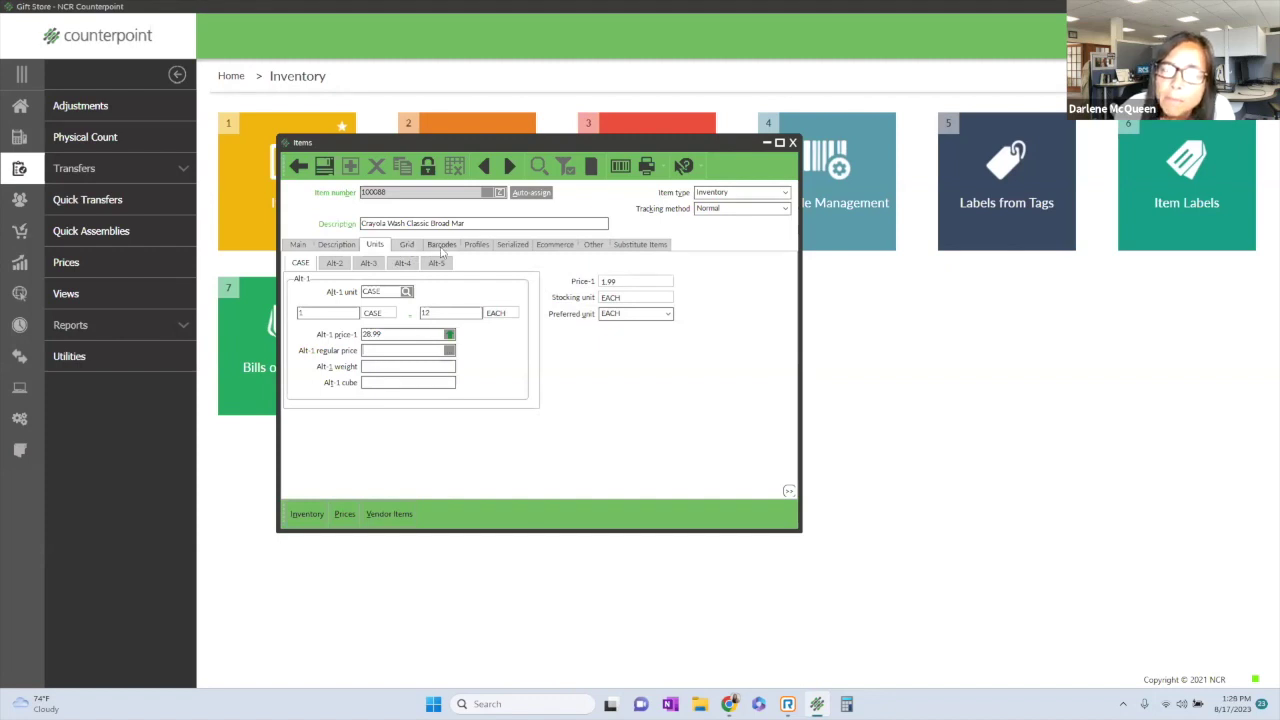
Set the associated unit of the item's D14 barcode to CASE.
left_click(441, 246)
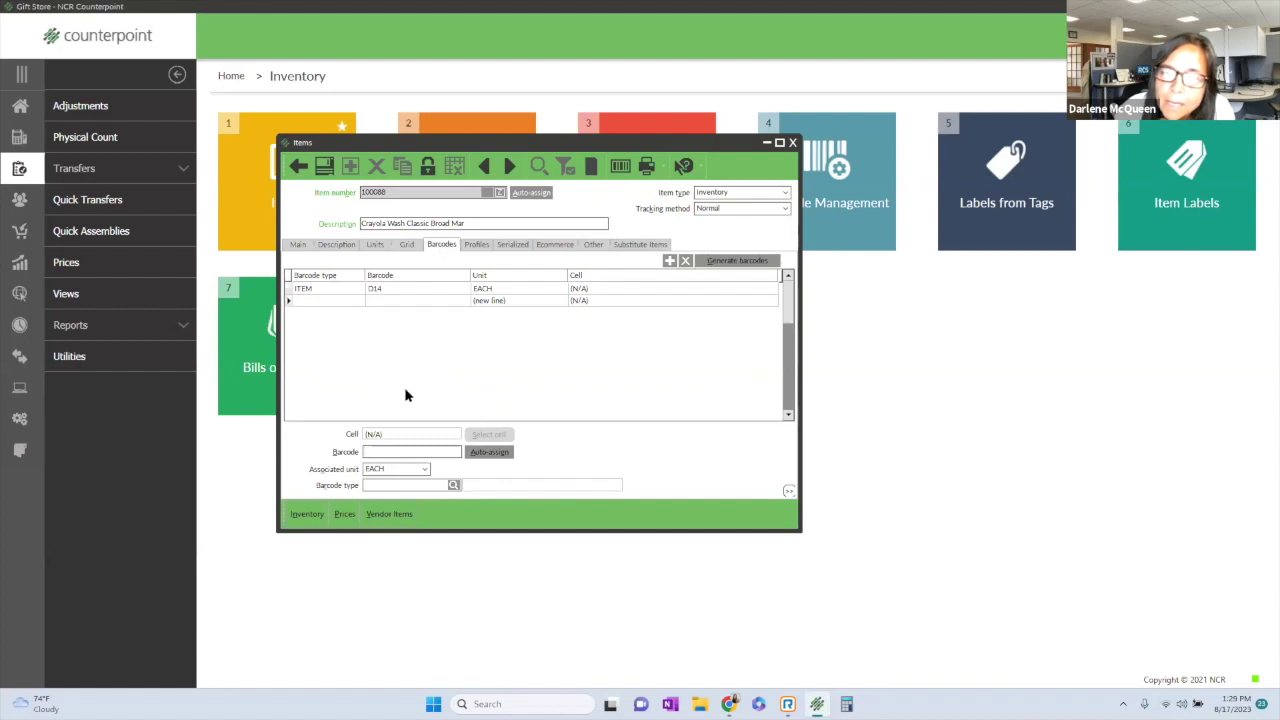
left_click(326, 291)
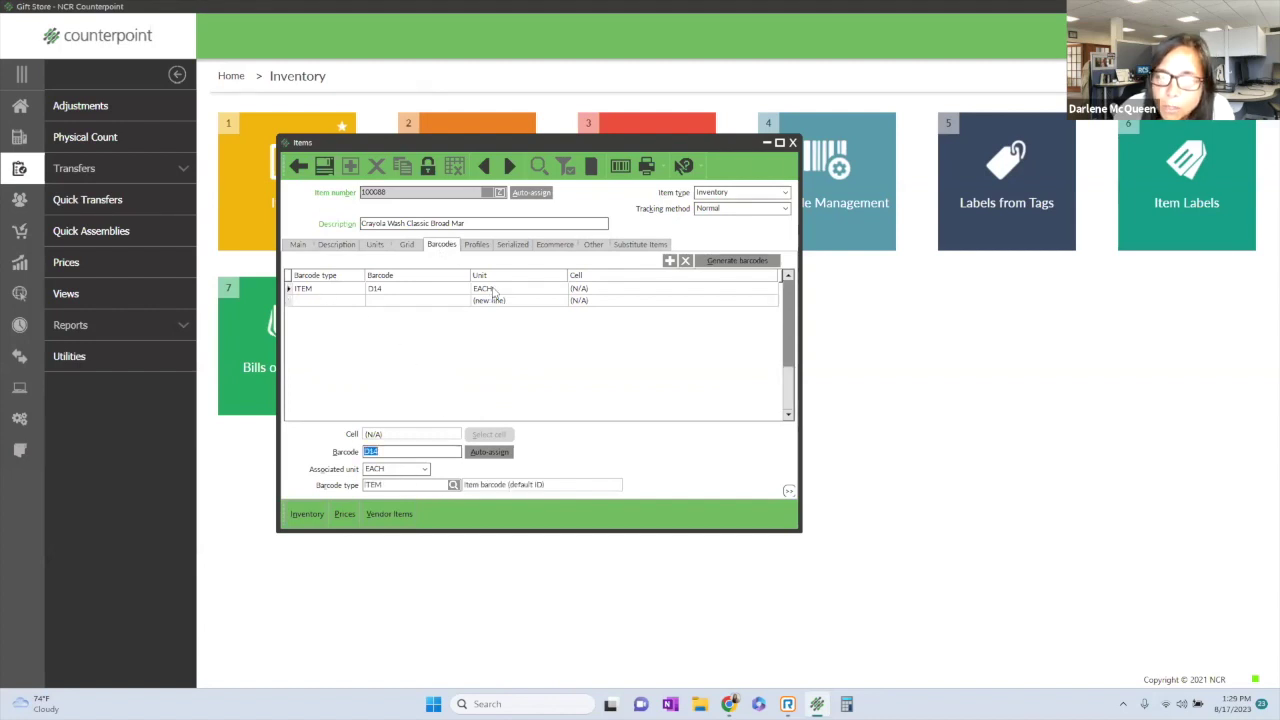
left_click(426, 469)
left_click(378, 498)
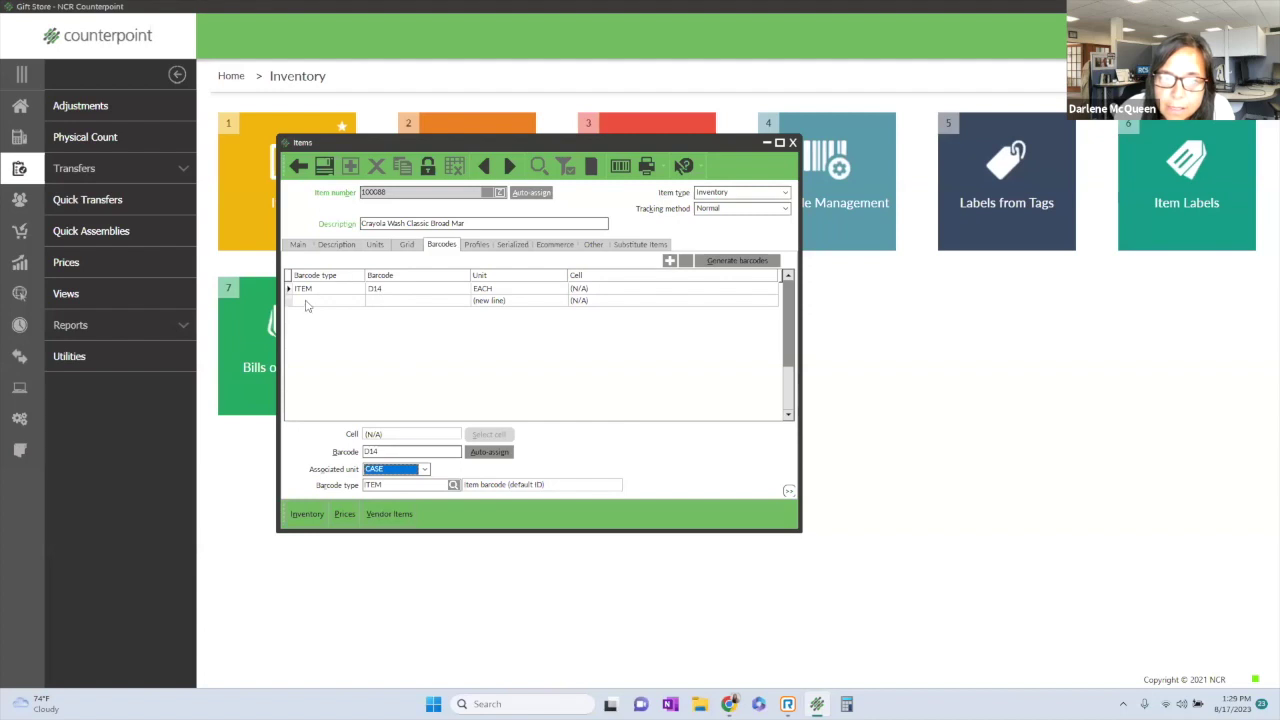
Add an auto-assigned barcode line to the item with CASE as its associated unit and no barcode type.
left_click(308, 305)
left_click(426, 469)
left_click(380, 498)
left_click(491, 452)
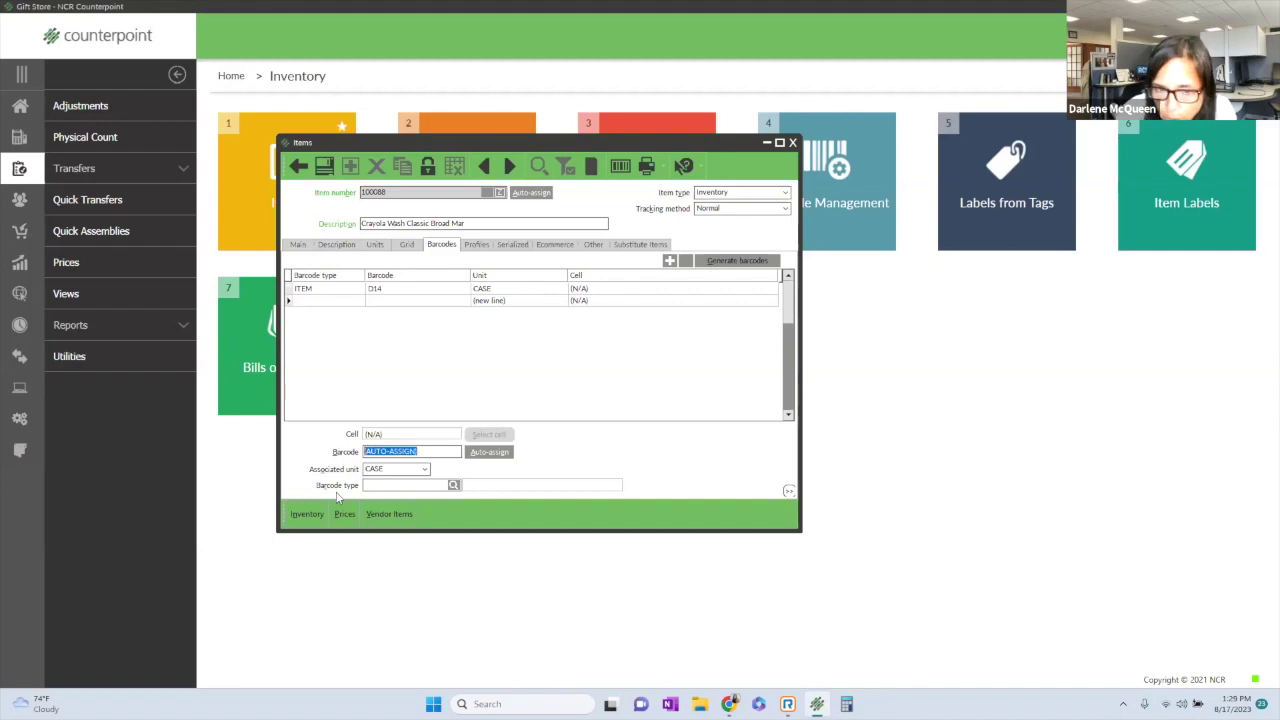
left_click(381, 486)
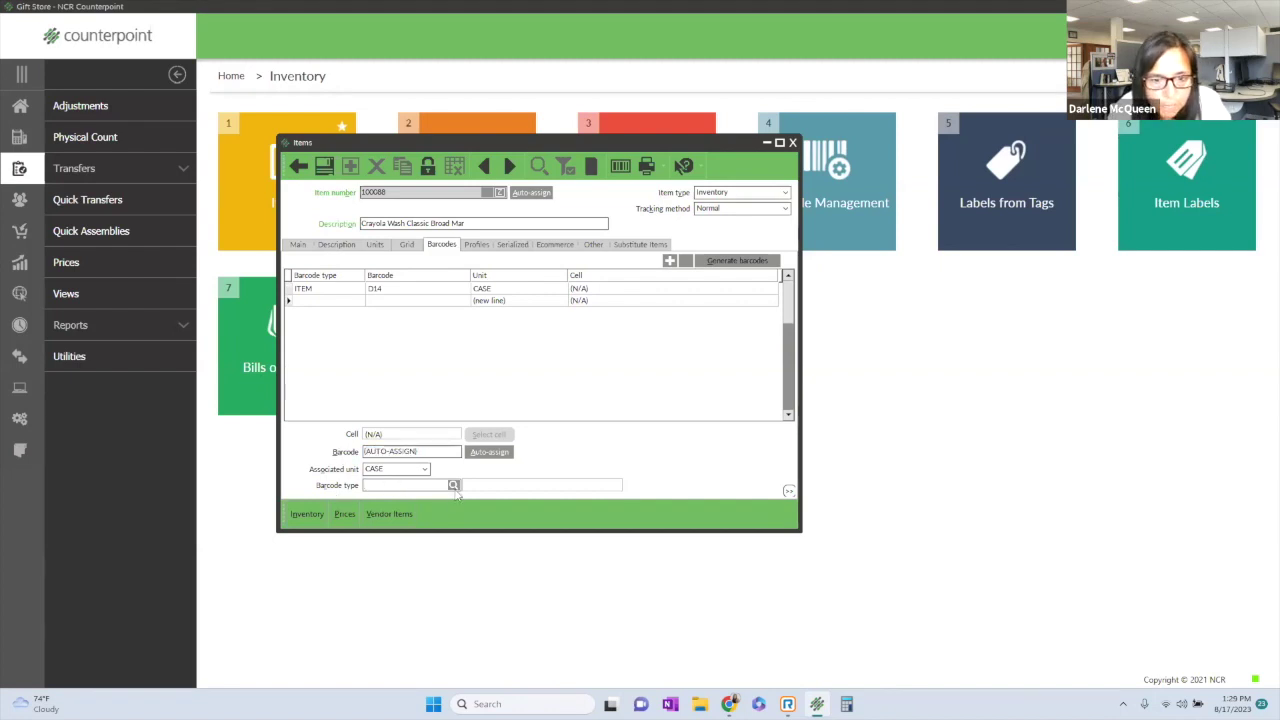
key("Return")
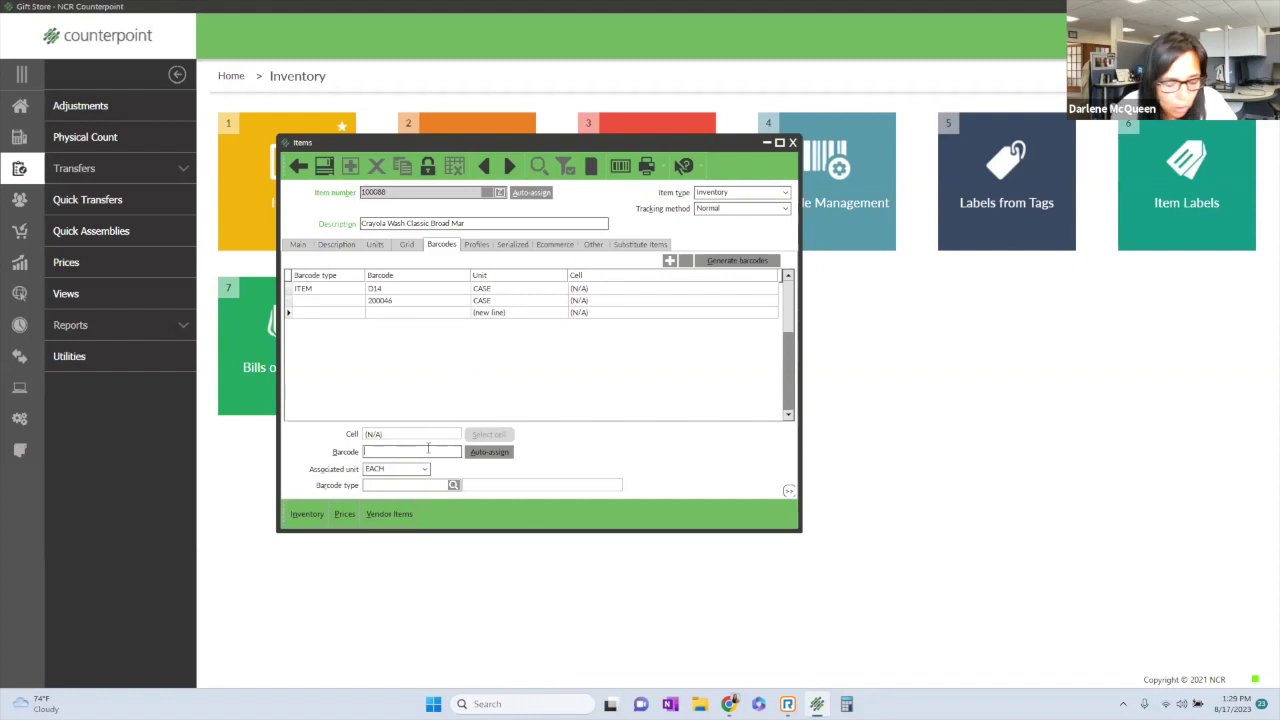
Add barcode 13254132 to the item with EACH as its associated unit.
type("13254132")
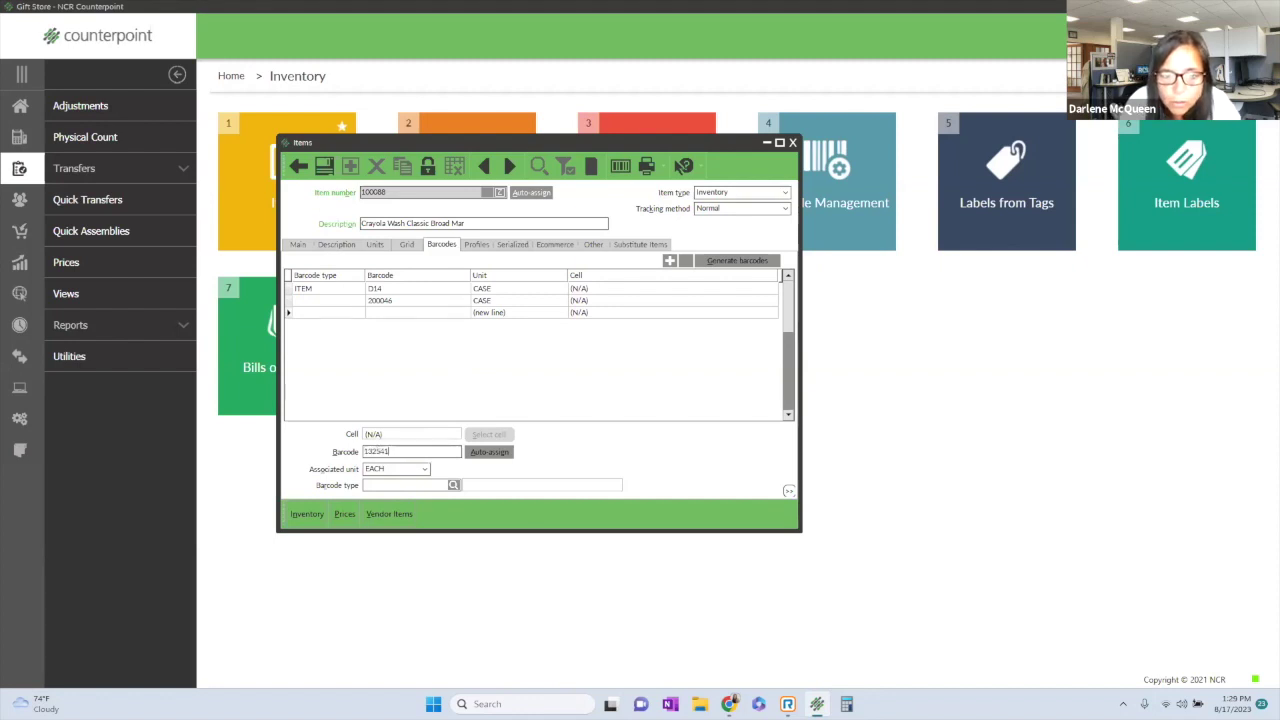
key("Tab")
key("Tab")
key("Tab")
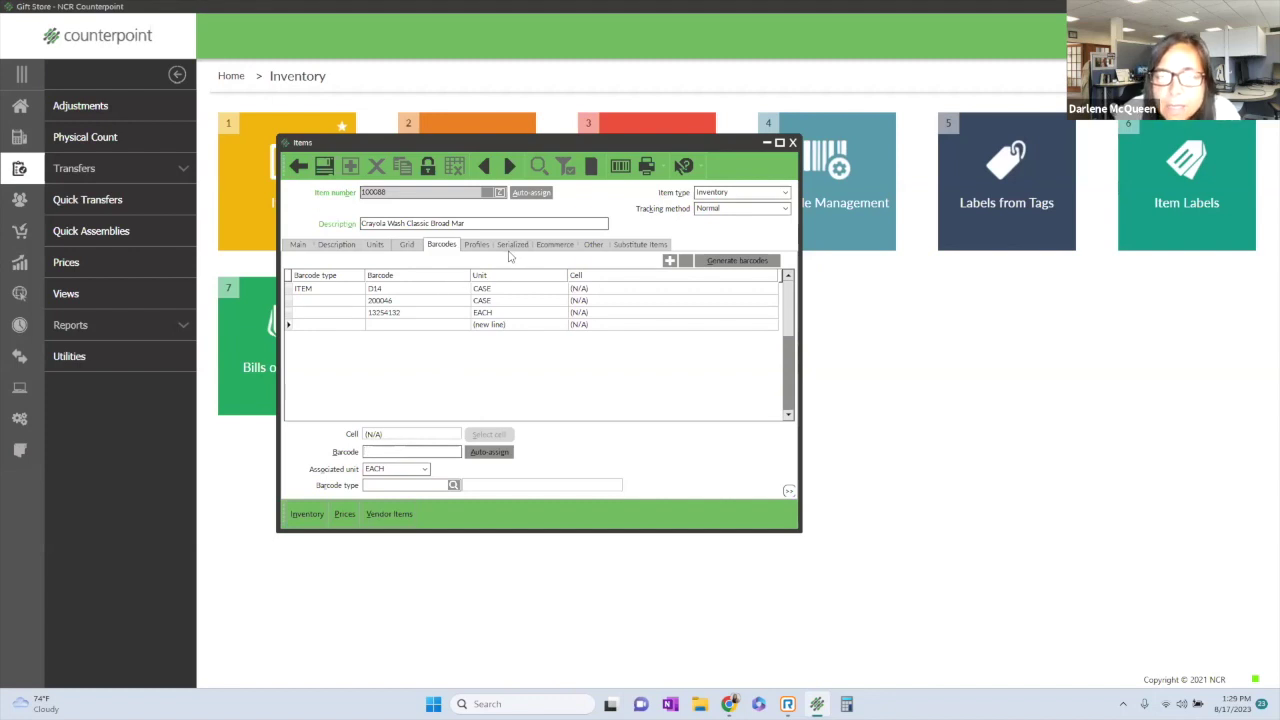
Check the item's grid and serialized settings, and flag the item as an ecommerce item and as new.
left_click(407, 245)
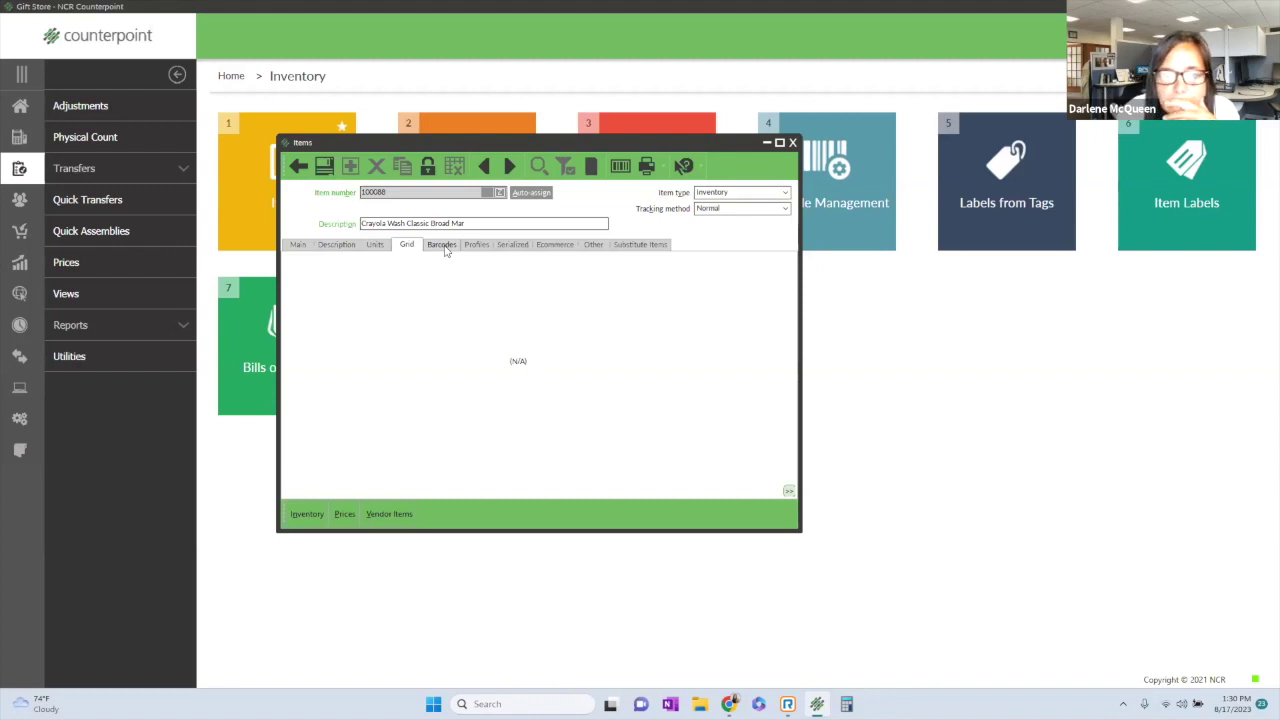
left_click(521, 248)
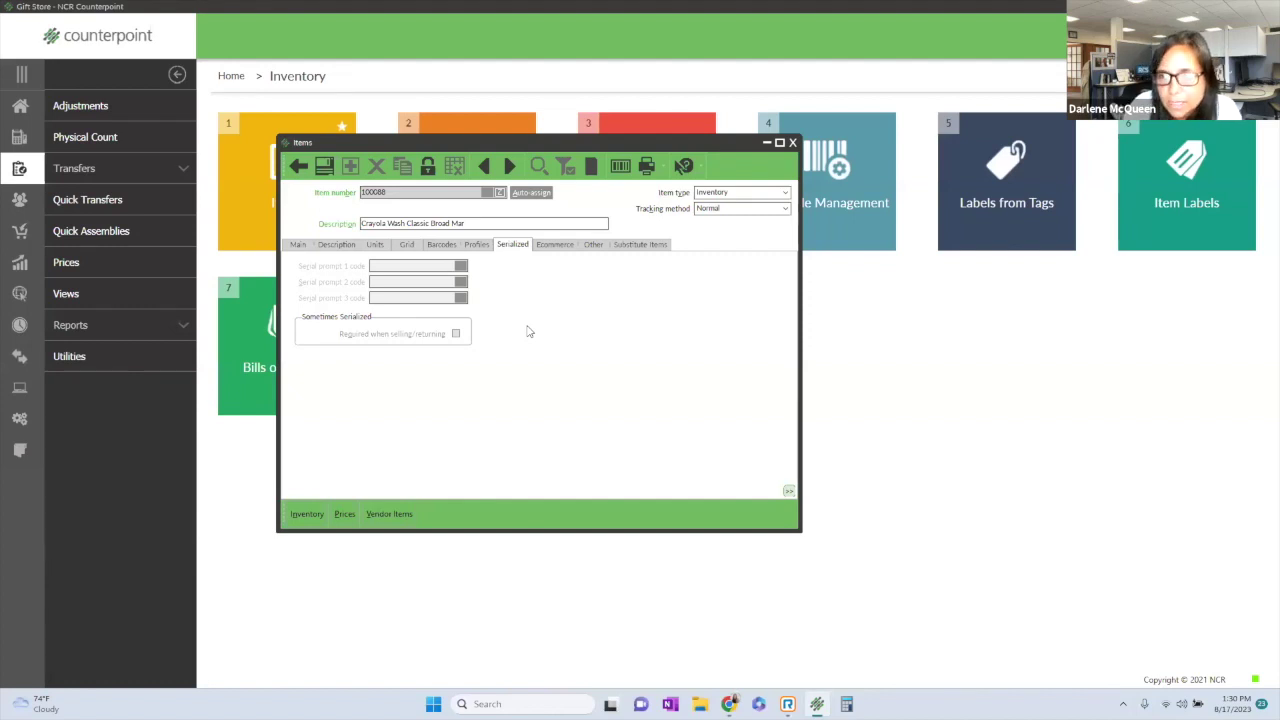
left_click(556, 247)
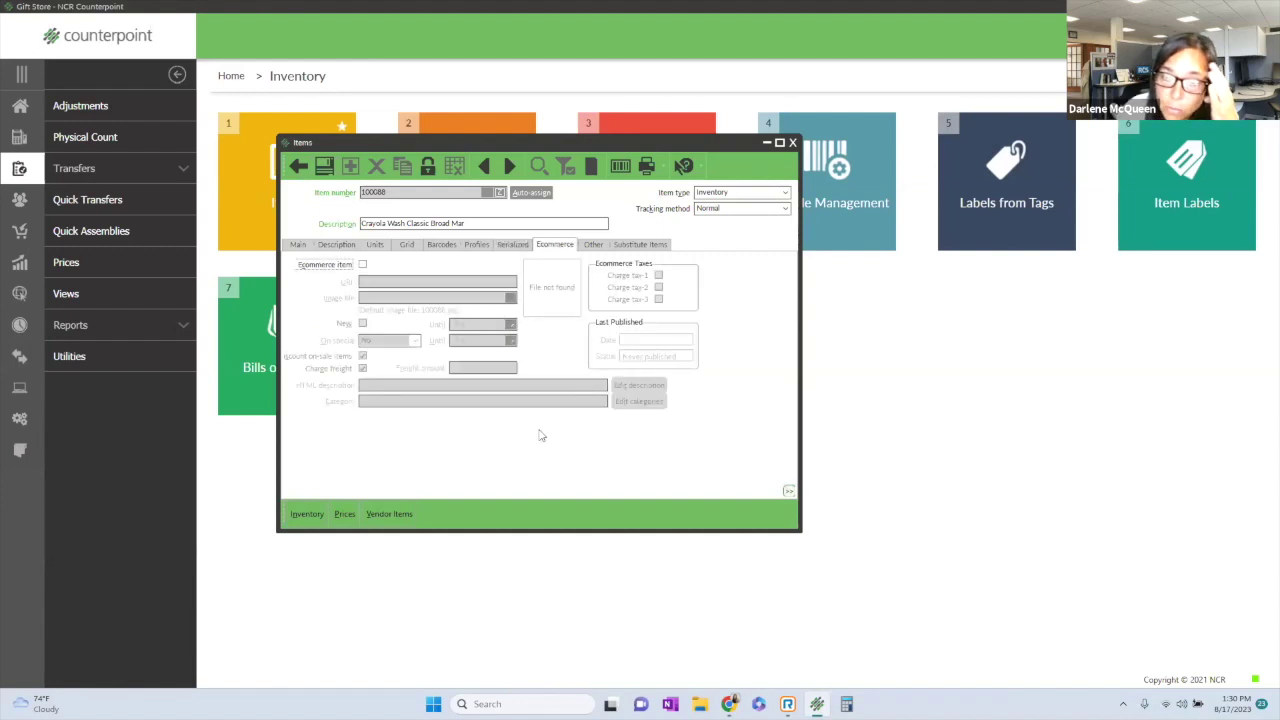
left_click(362, 264)
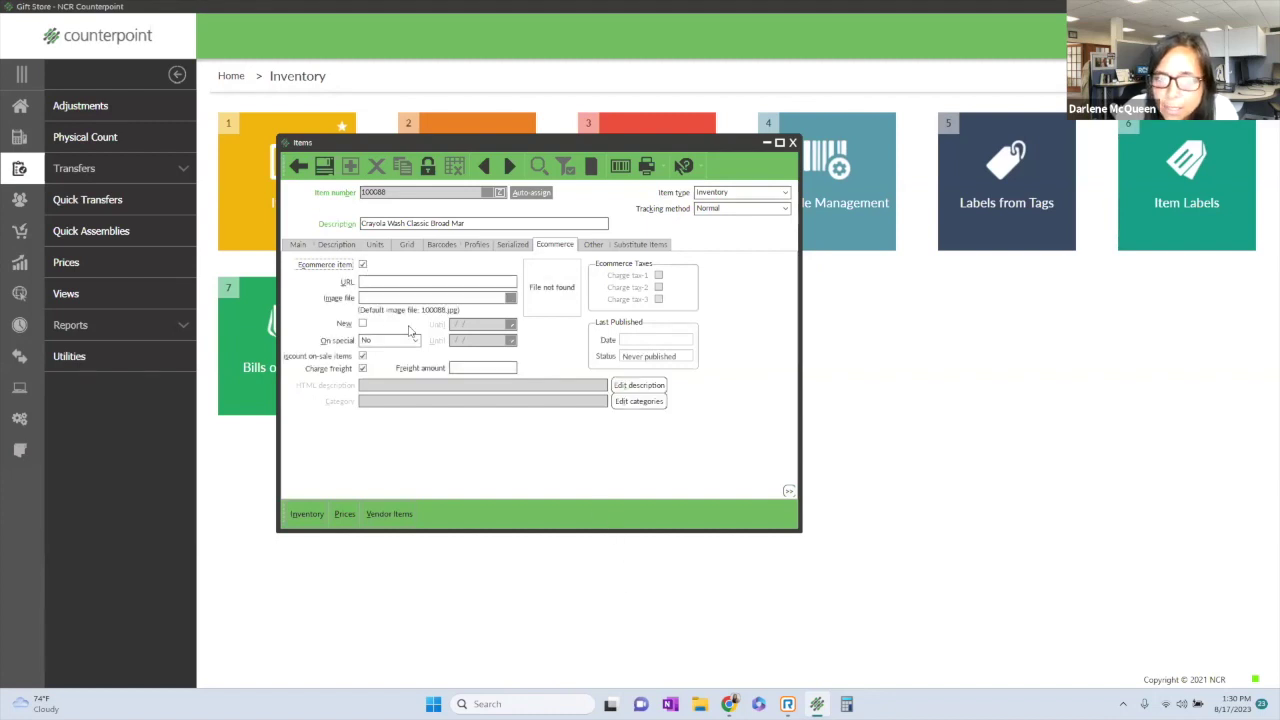
left_click(366, 281)
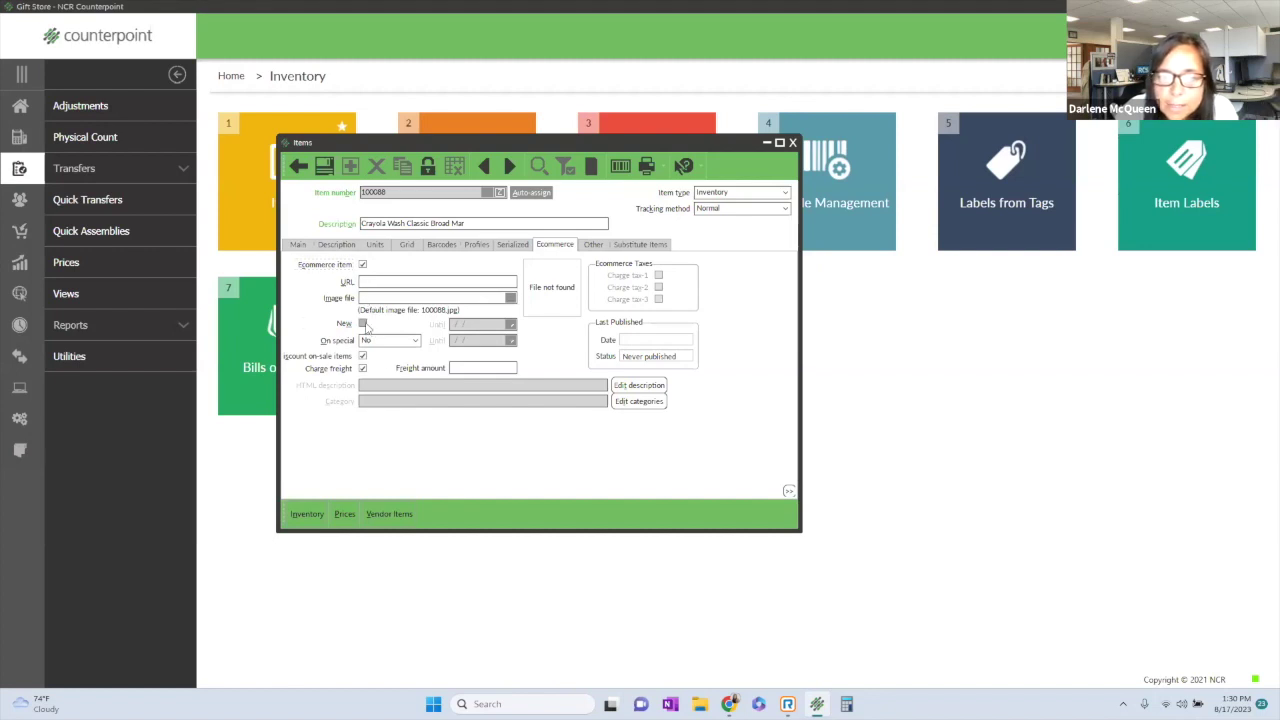
left_click(362, 323)
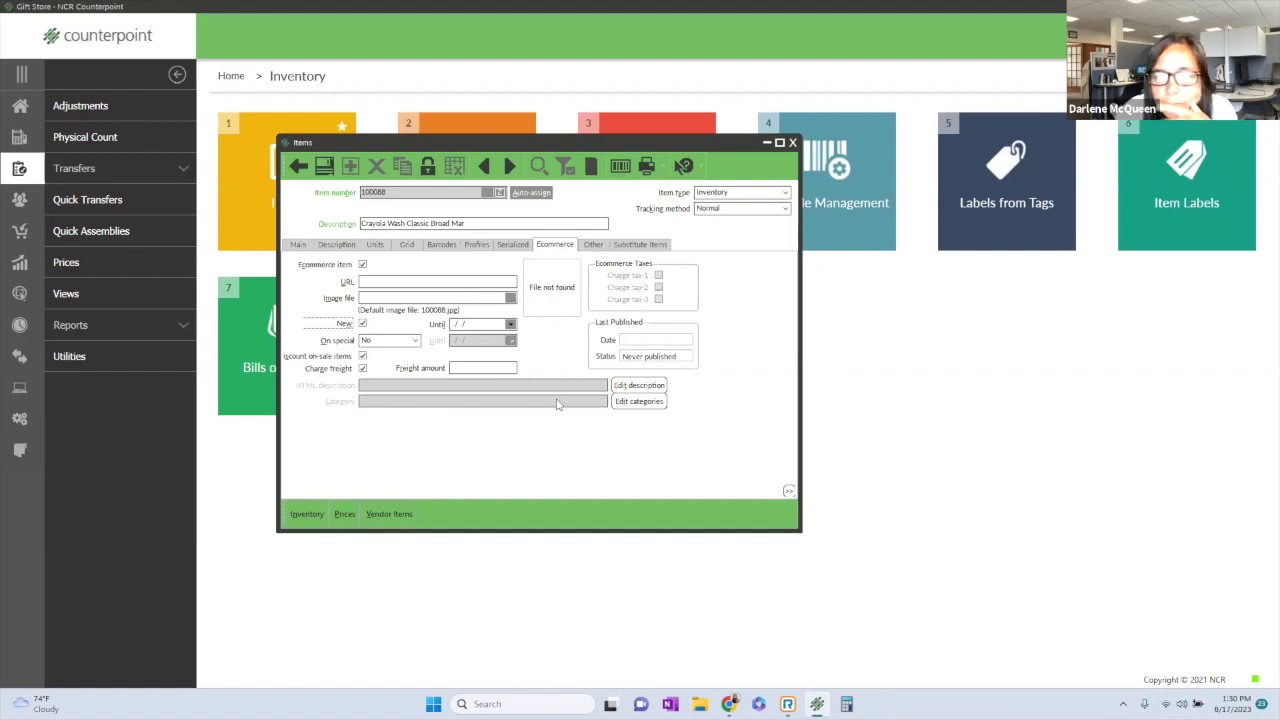
Try the prompt-for-description and prompt-for-price options in the item's other settings, leaving both off.
left_click(592, 245)
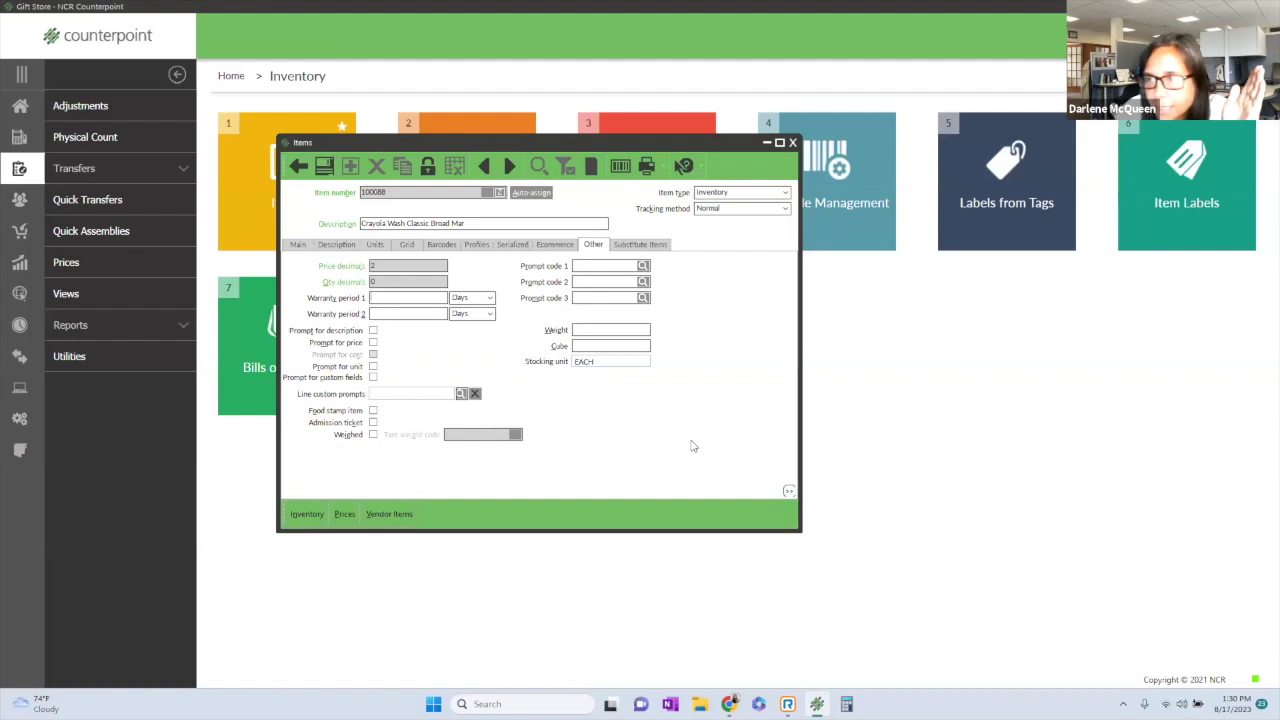
left_click_drag(486, 223, 362, 224)
left_click(372, 330)
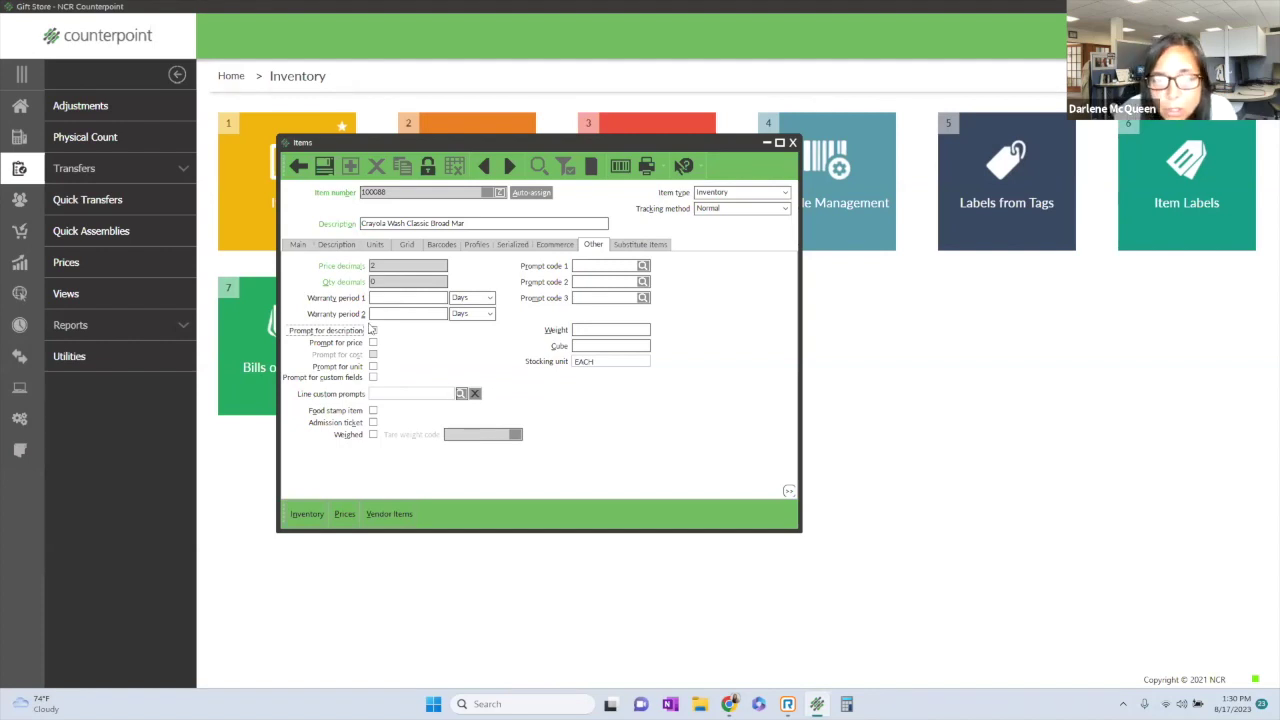
left_click(373, 331)
left_click(373, 342)
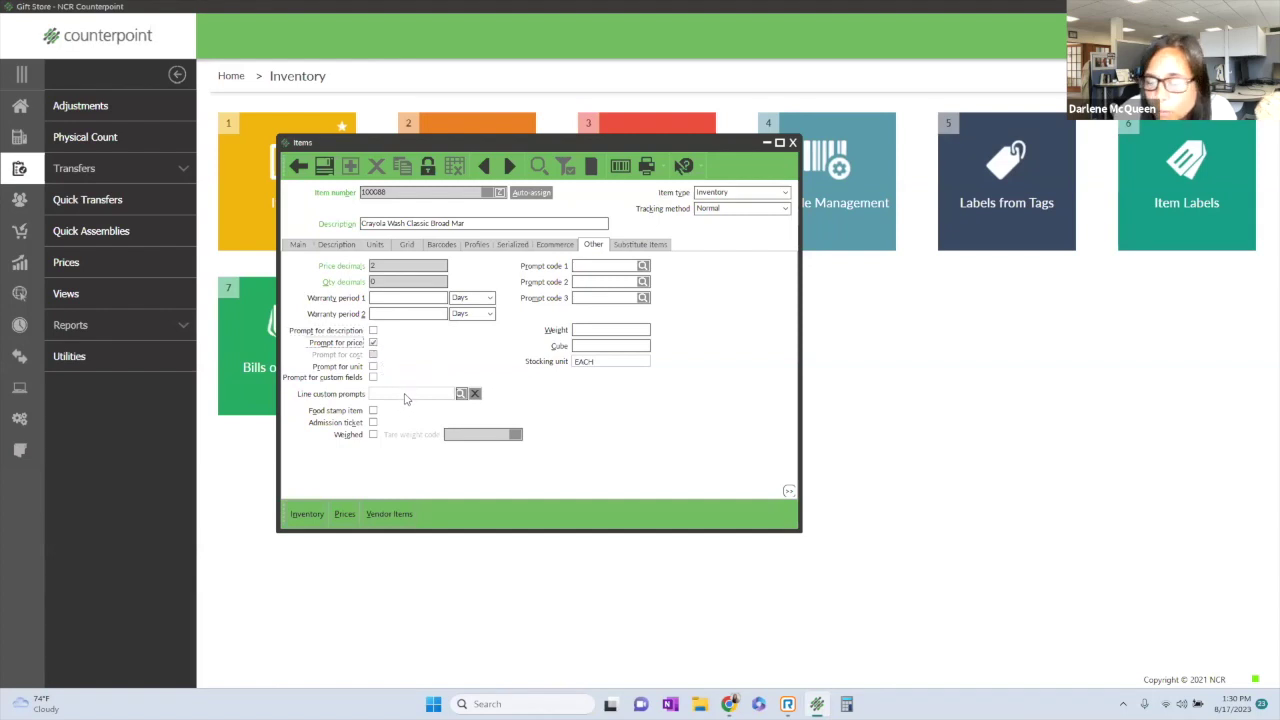
left_click(373, 342)
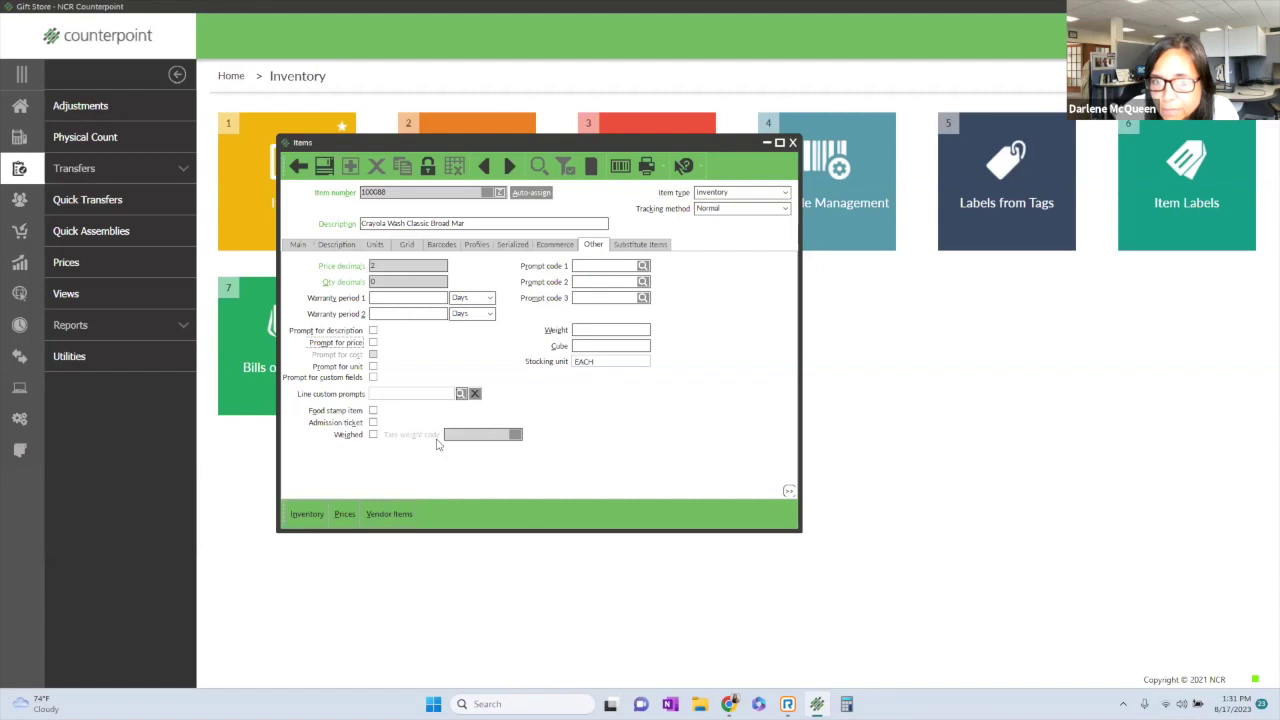
Check the item's substitute items list and close the item without saving the changes.
left_click(641, 245)
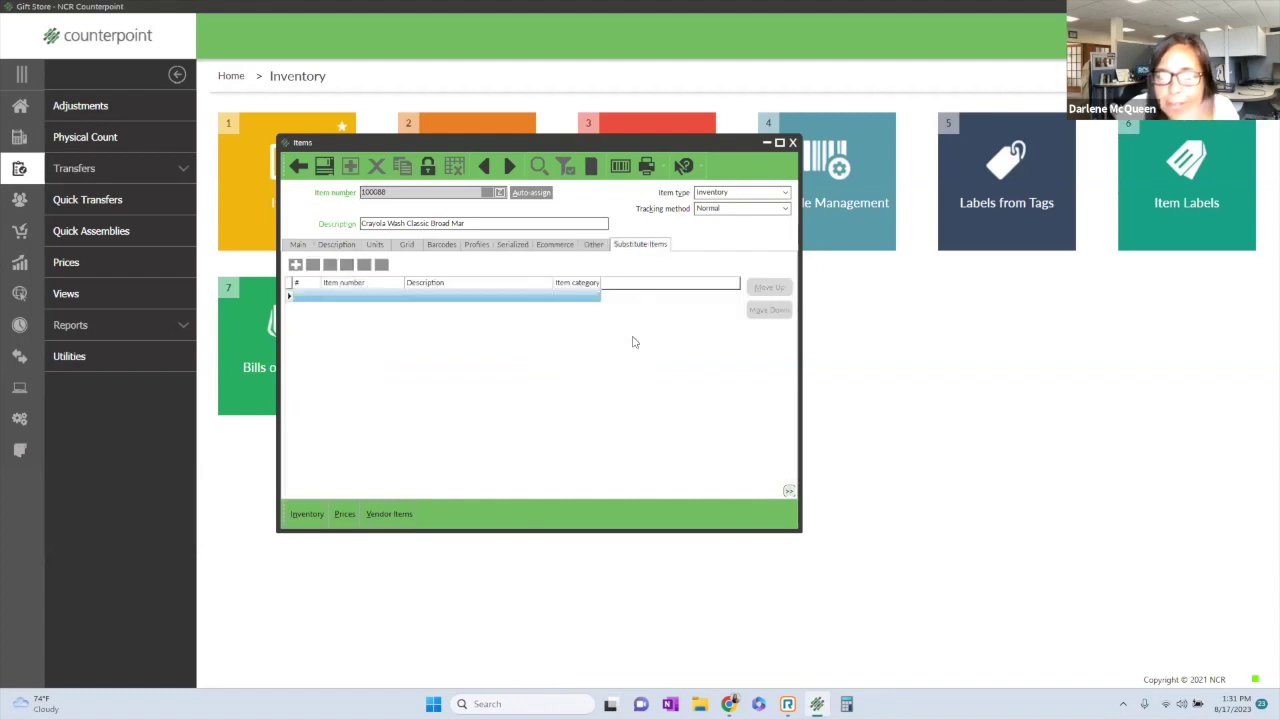
left_click(792, 143)
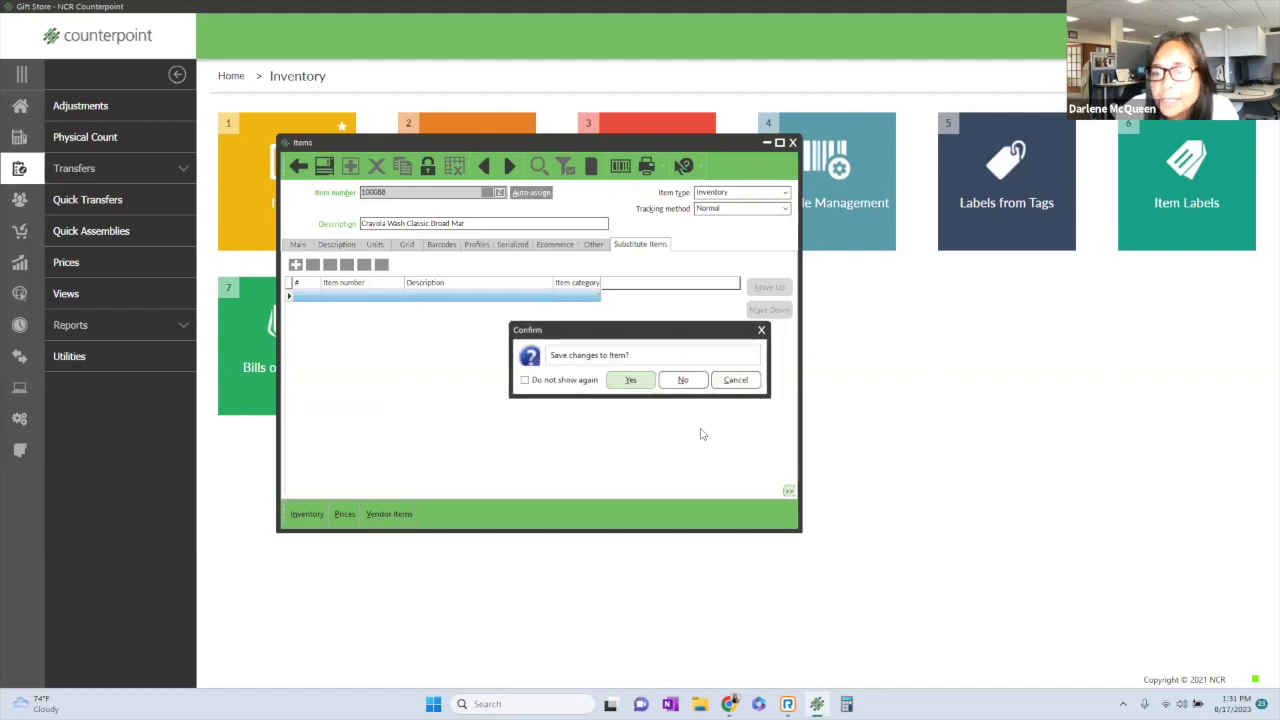
left_click(684, 380)
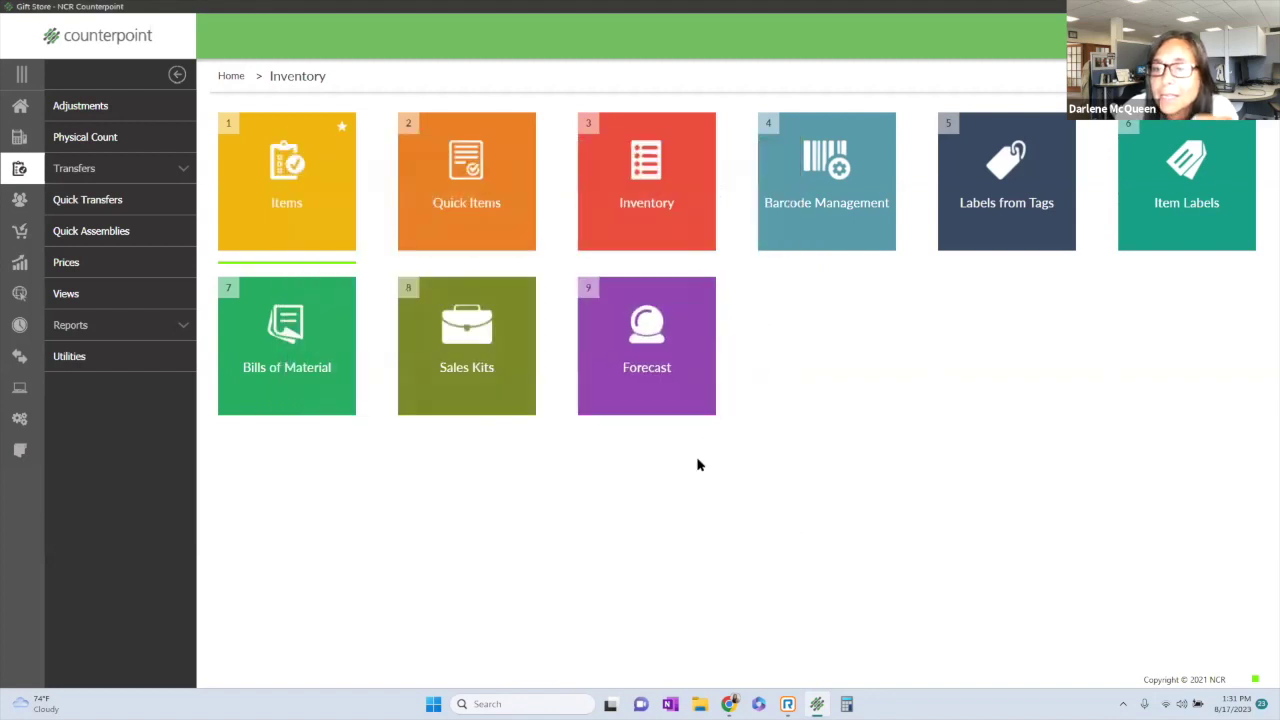
Look through the inventory transfer functions, including the Transfer Out entry, advice and posting options.
left_click(17, 108)
left_click(86, 169)
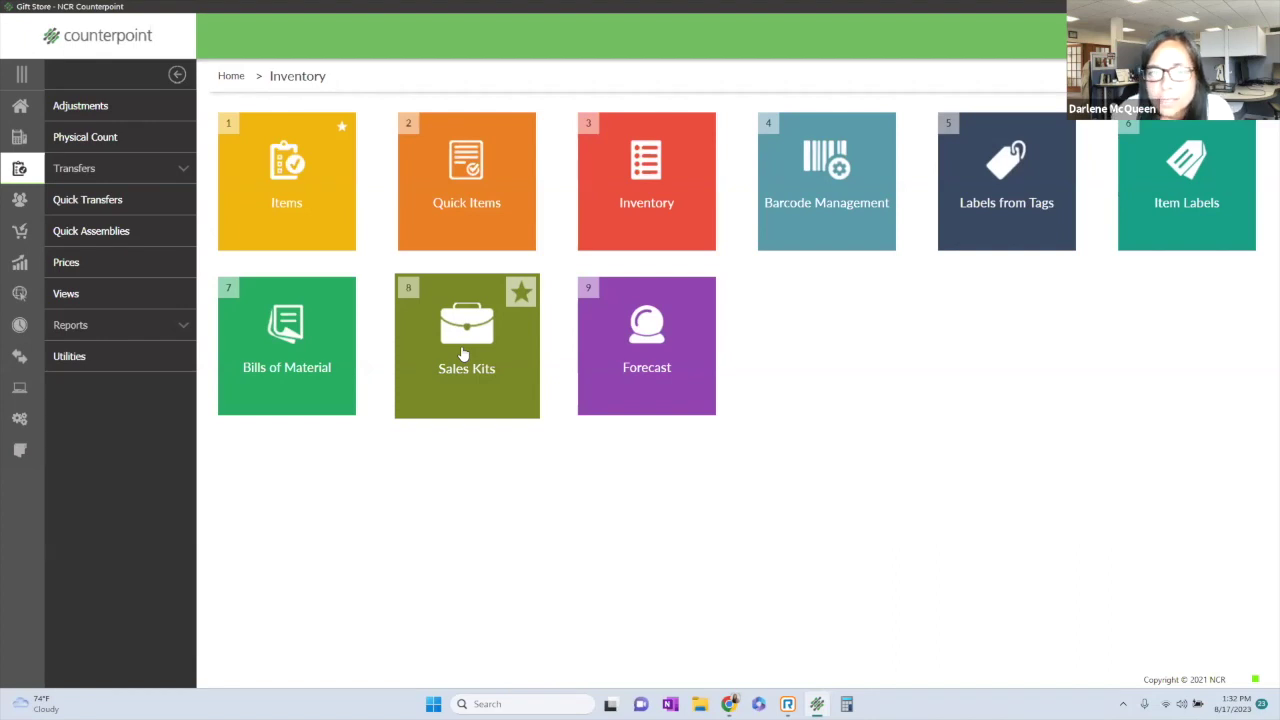
left_click(73, 175)
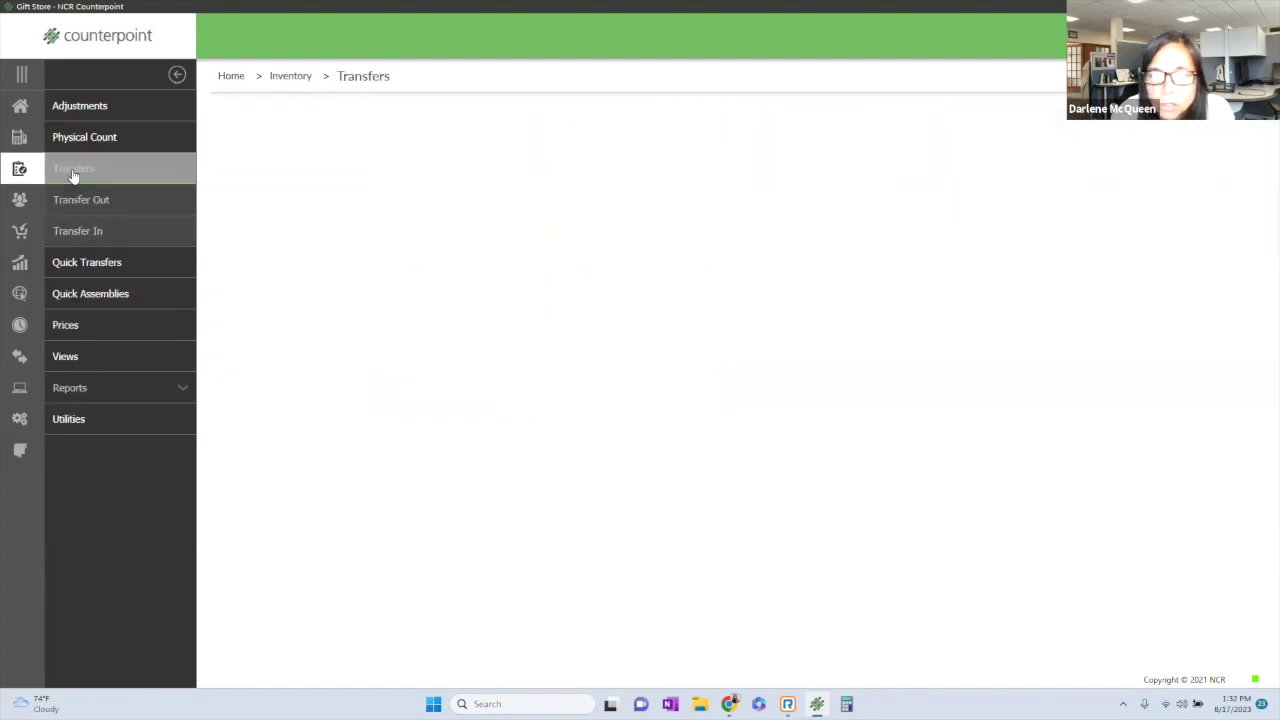
left_click(77, 205)
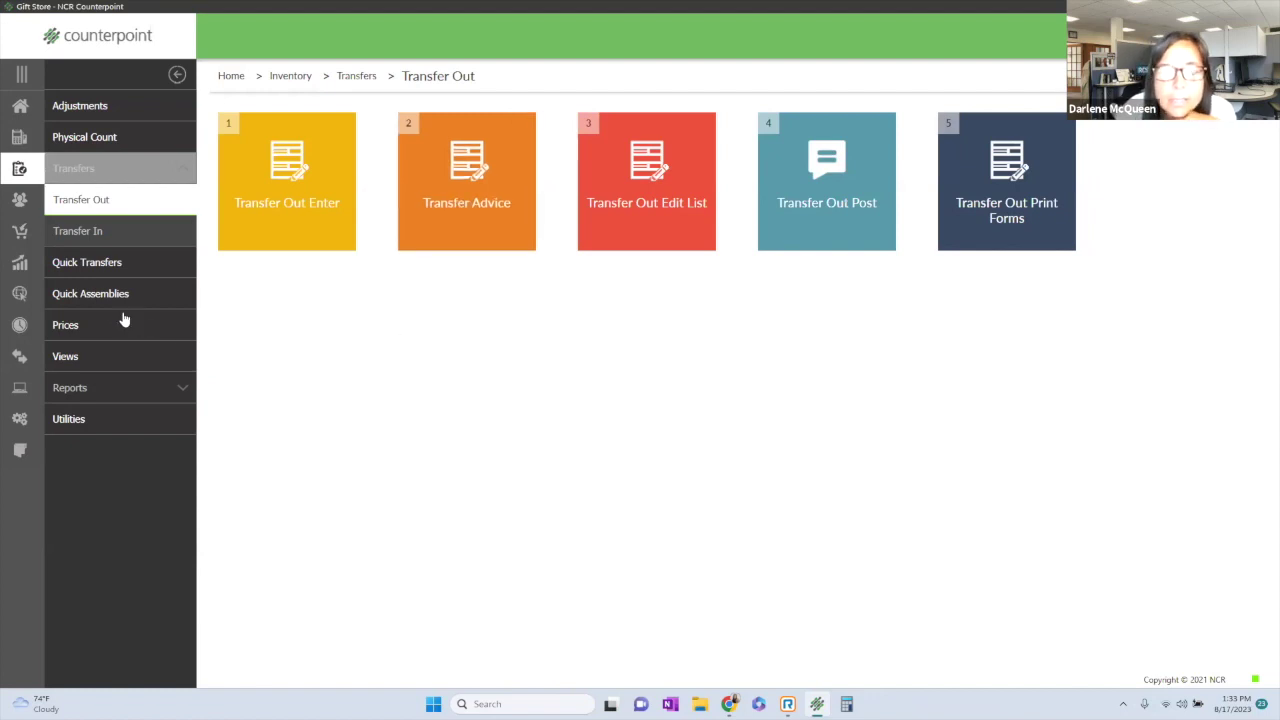
Look over the inventory pricing functions and browse the list of available inventory reports.
left_click(66, 325)
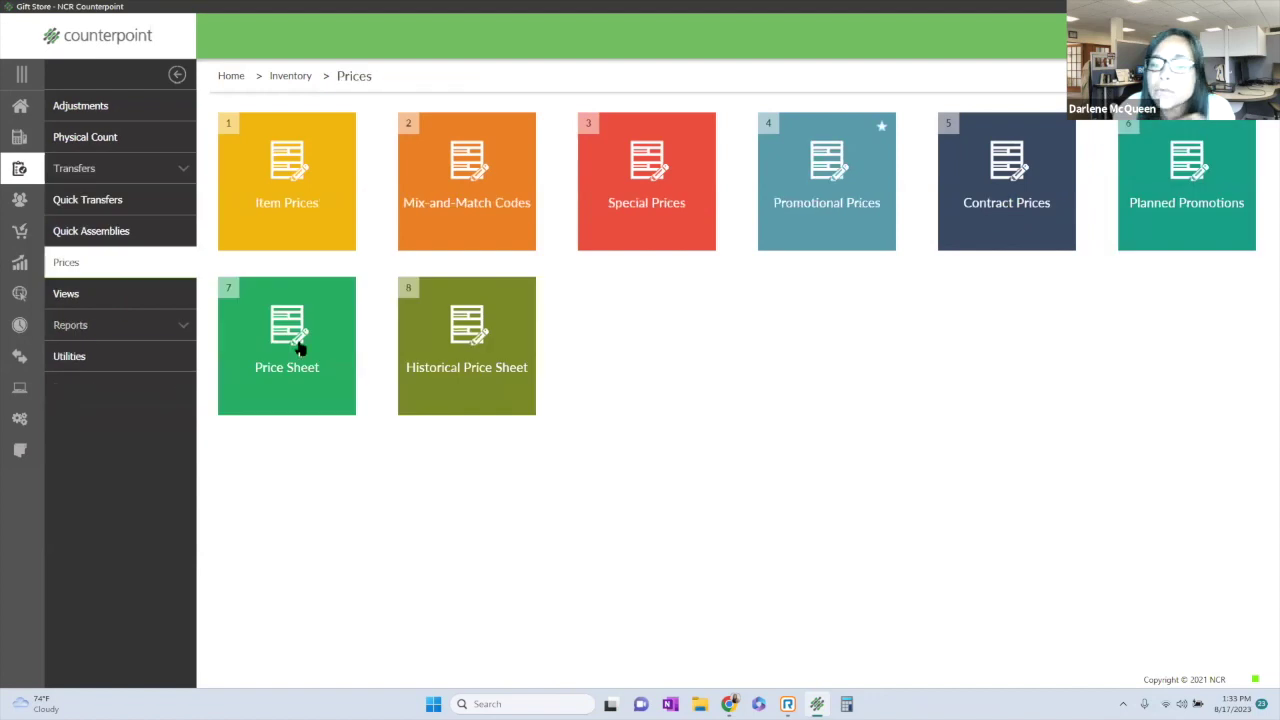
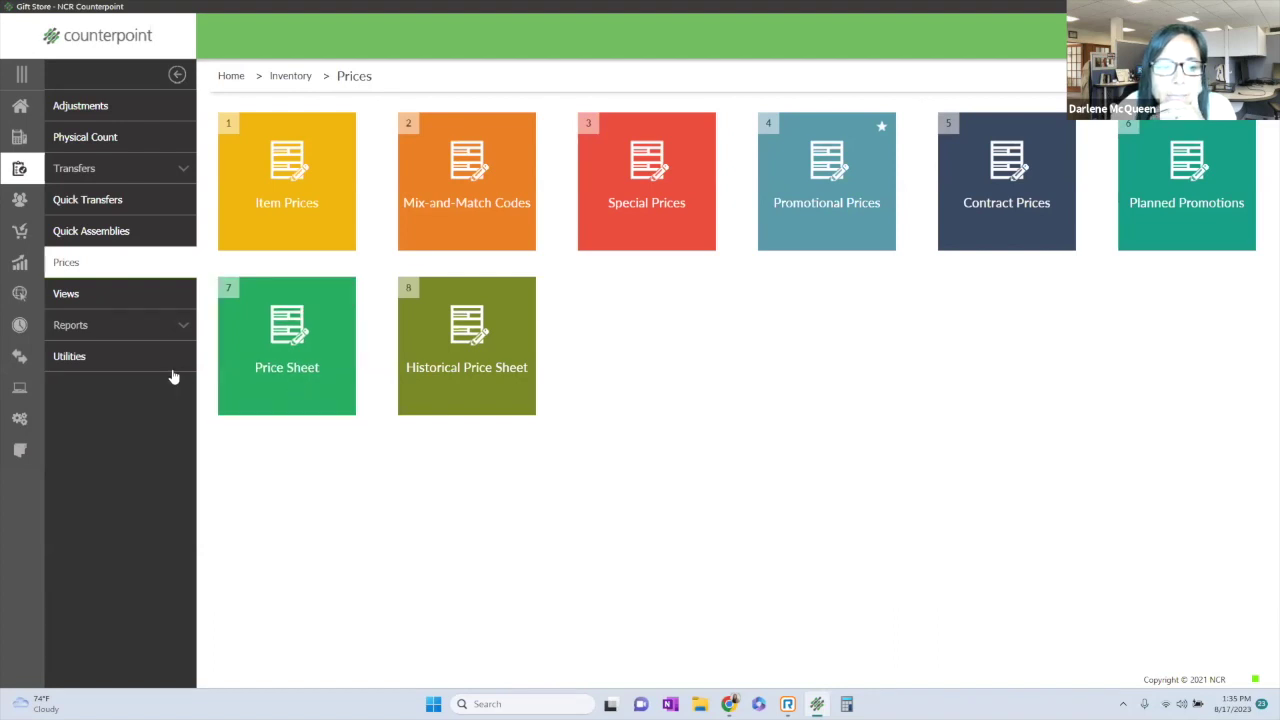
left_click(103, 333)
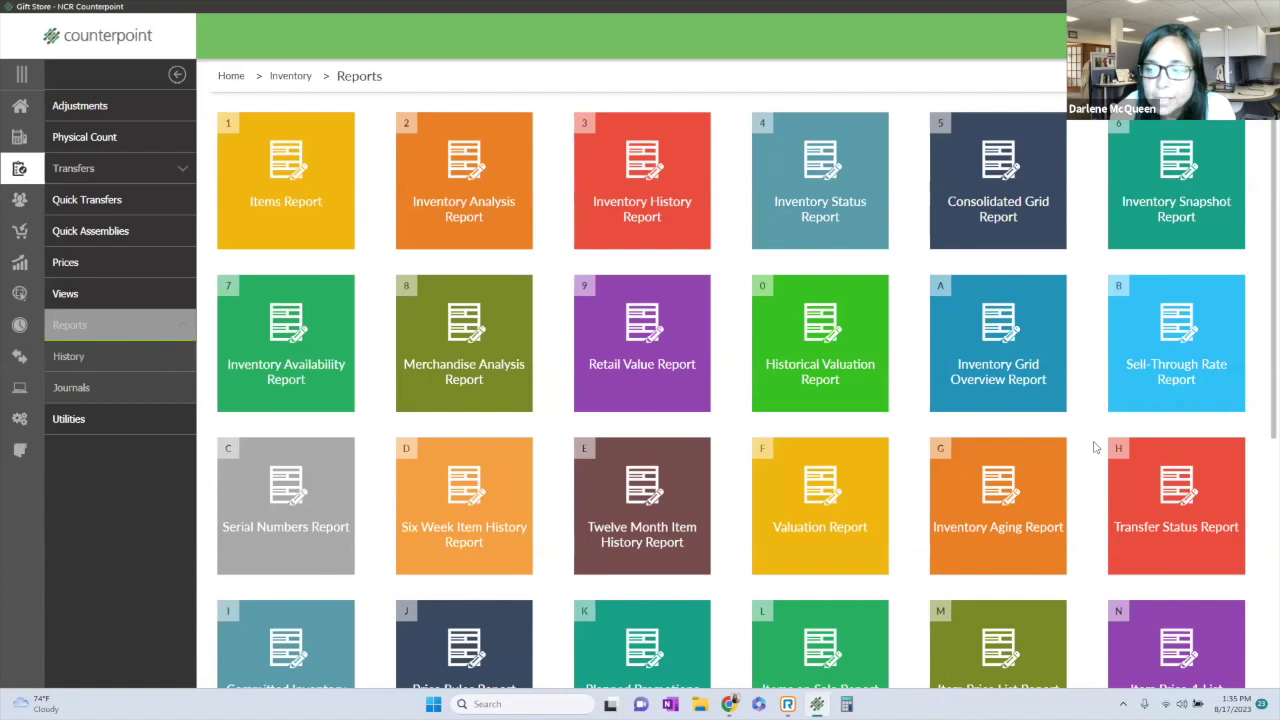
scroll(1257, 430, "down", 4)
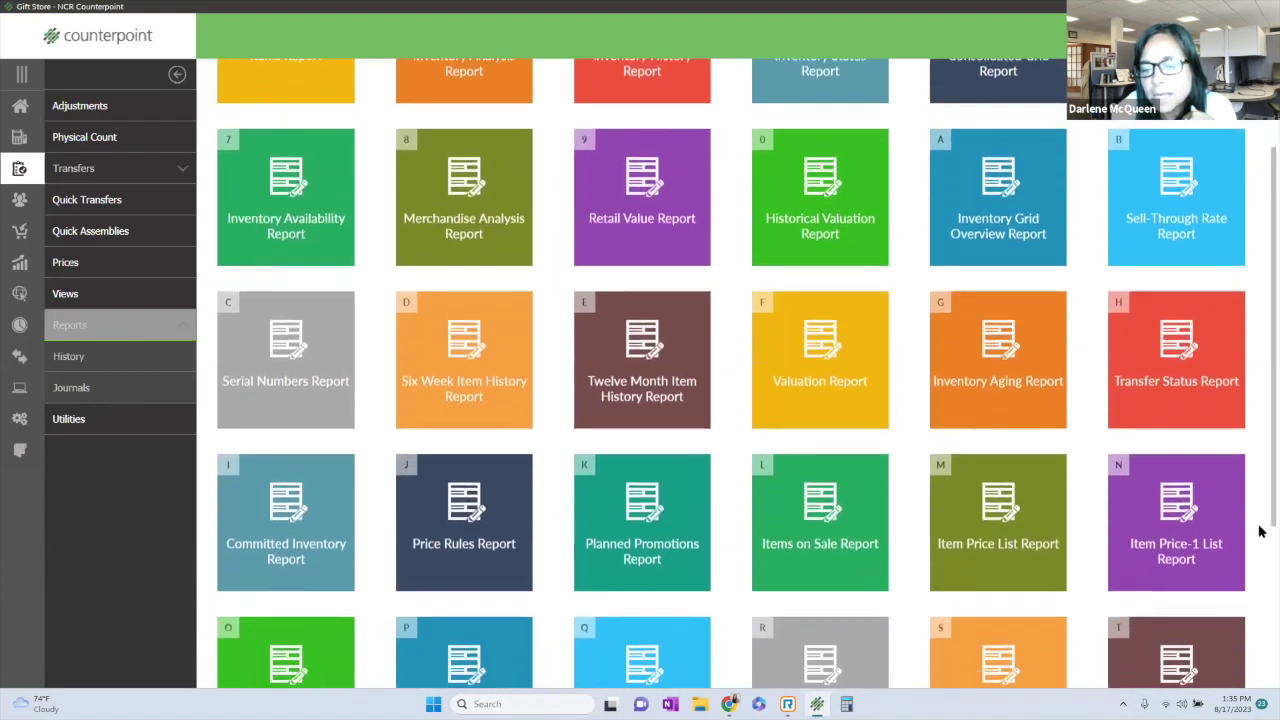
scroll(1260, 610, "up", 5)
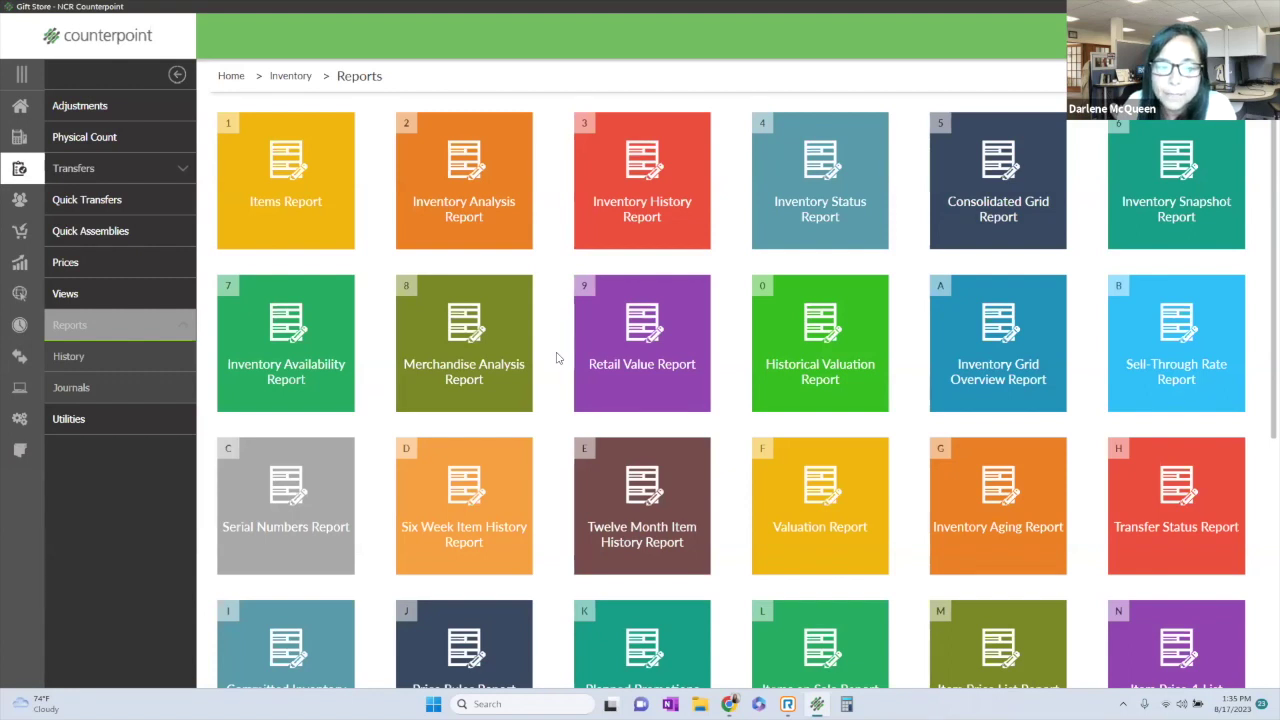
Open the Inventory Detail view and filter it to item category ACC.
left_click(106, 297)
left_click(656, 185)
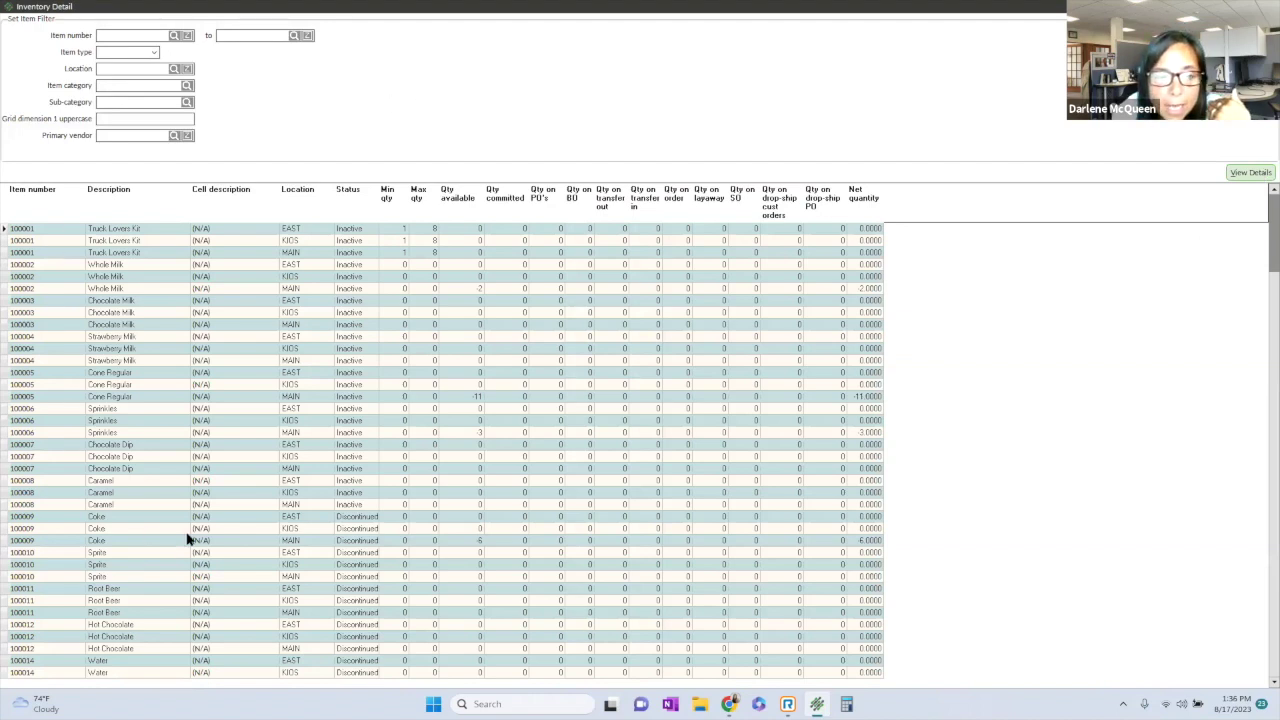
left_click(186, 85)
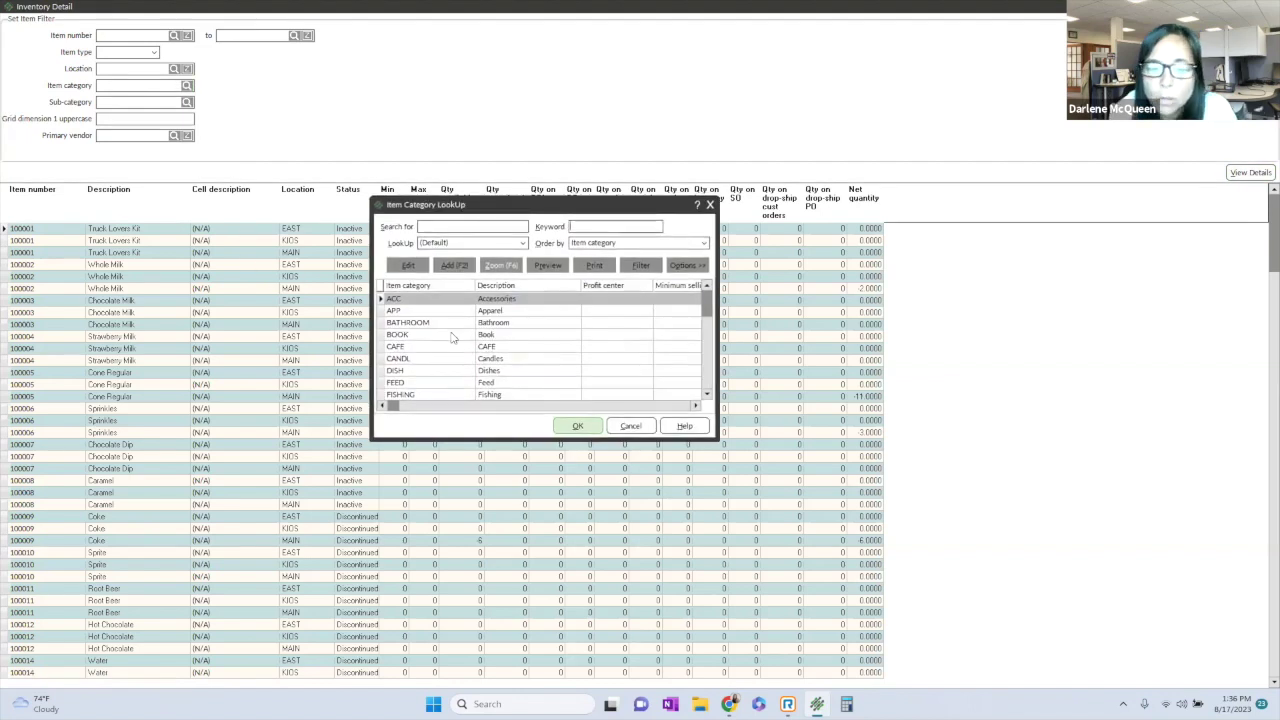
left_click(580, 429)
left_click(1245, 177)
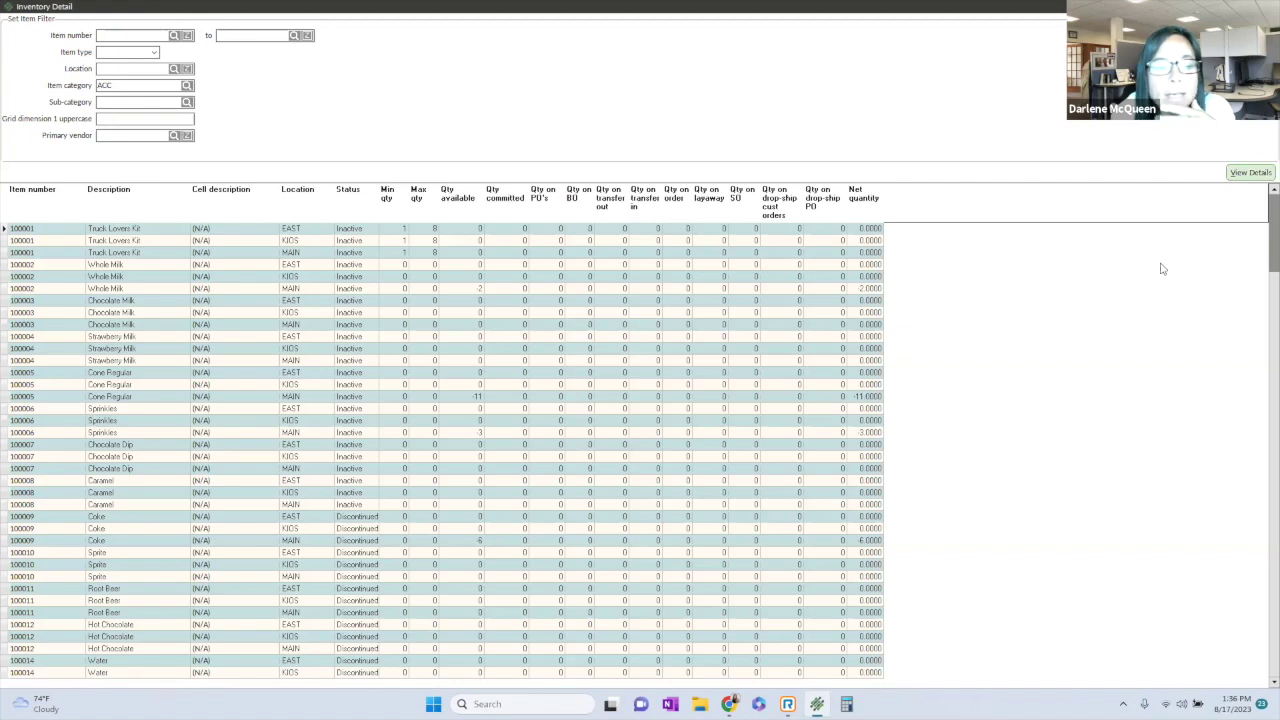
Look through the hidden columns available in the Inventory Detail grid's column designer and leave without changes.
left_click(120, 88)
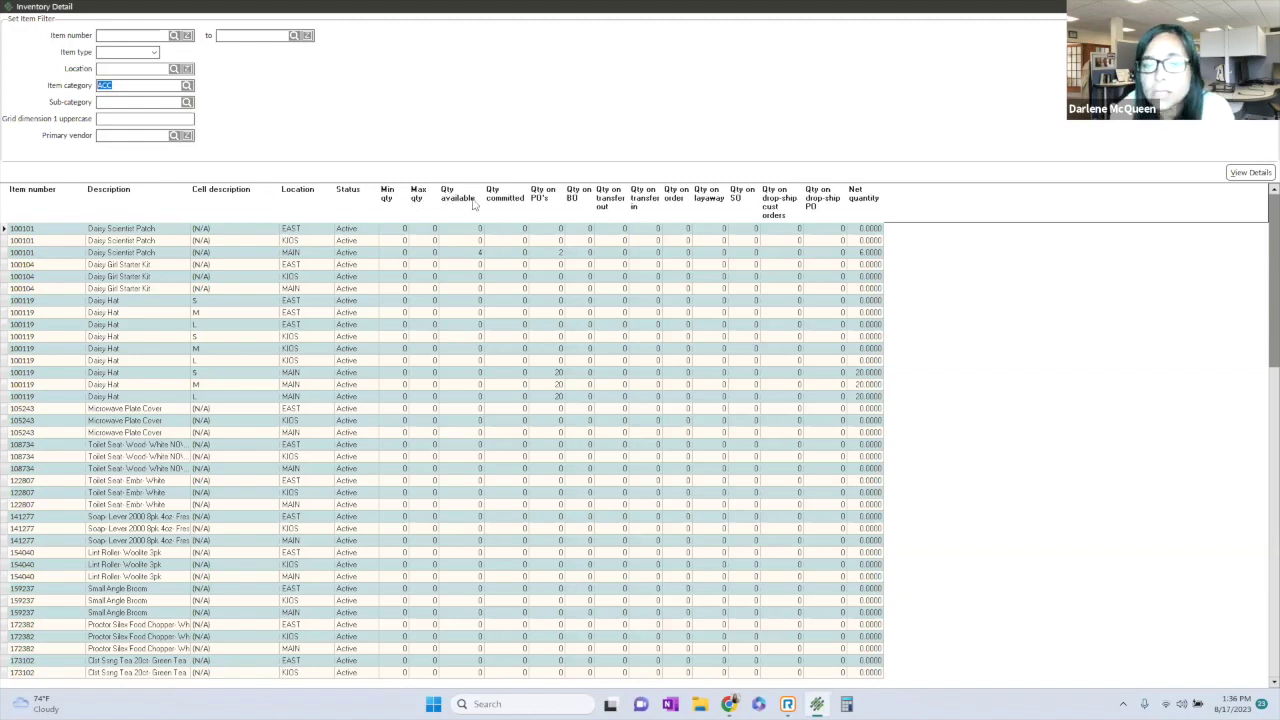
right_click(866, 203)
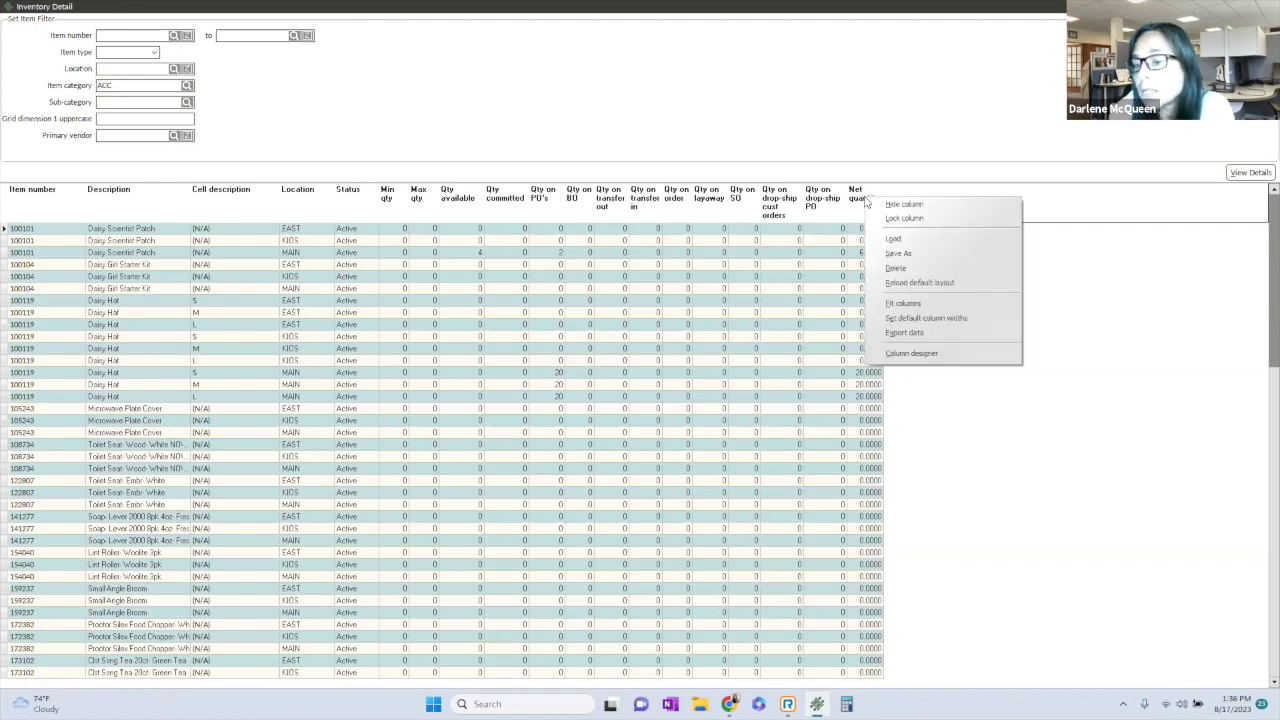
left_click(905, 353)
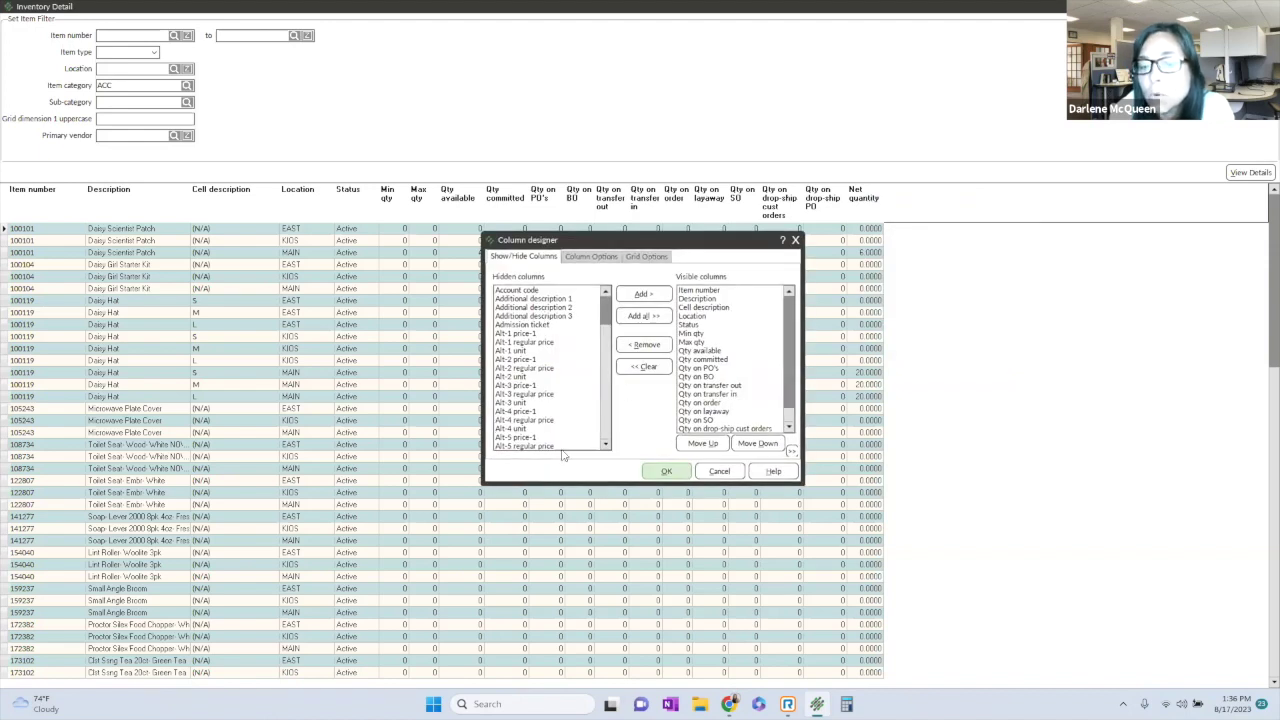
scroll(603, 317, "down", 5)
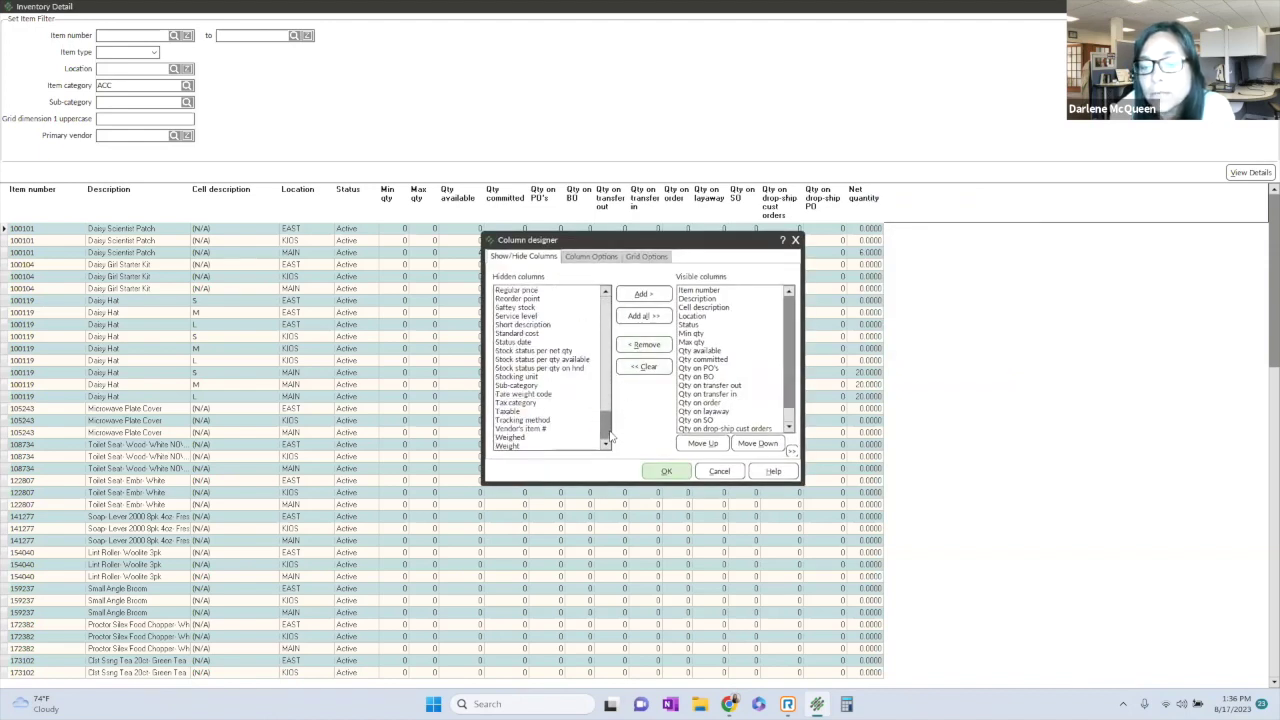
scroll(591, 313, "up", 5)
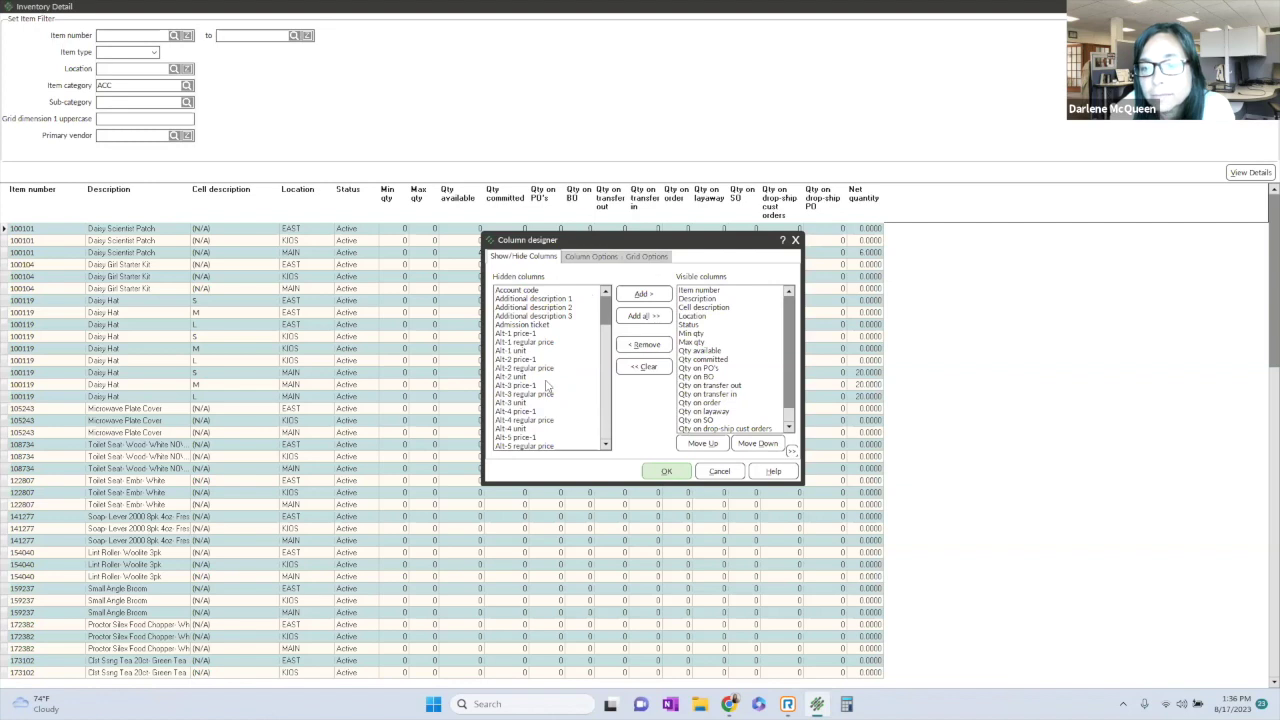
left_click(720, 472)
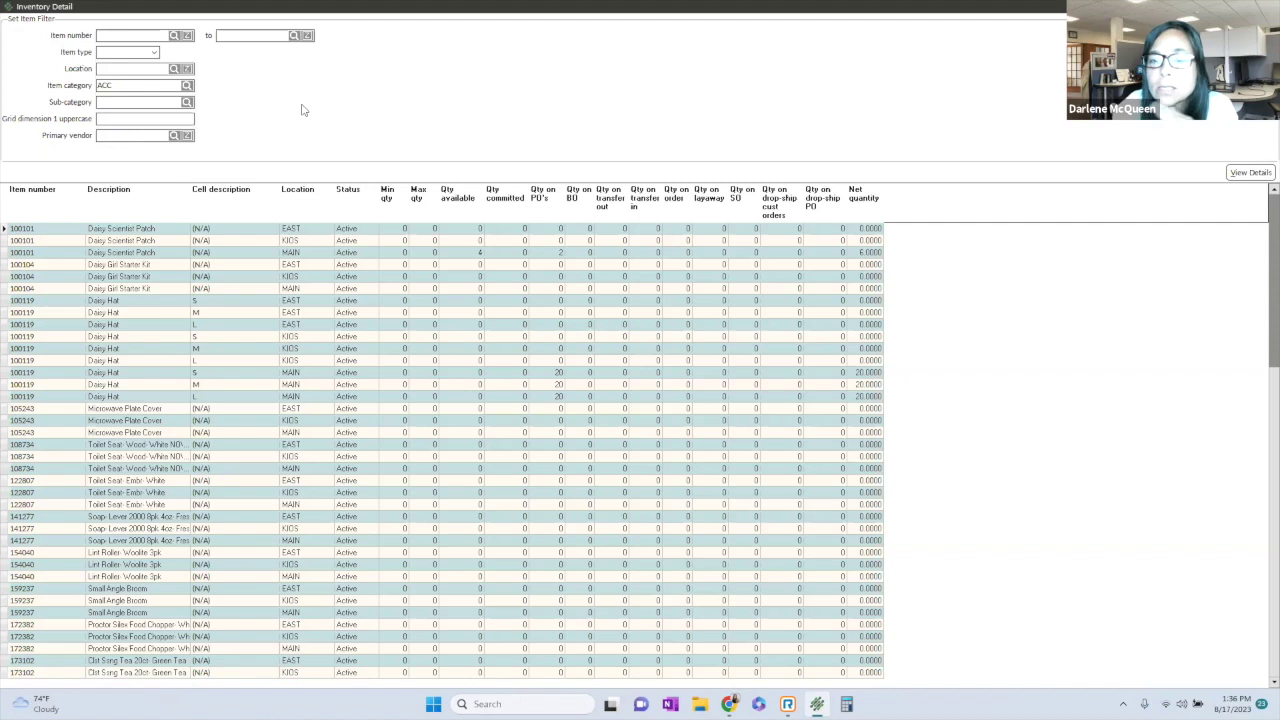
Clear the item category filter and reload the inventory details for all items.
left_click_drag(114, 86, 97, 88)
key("Delete")
left_click(1240, 173)
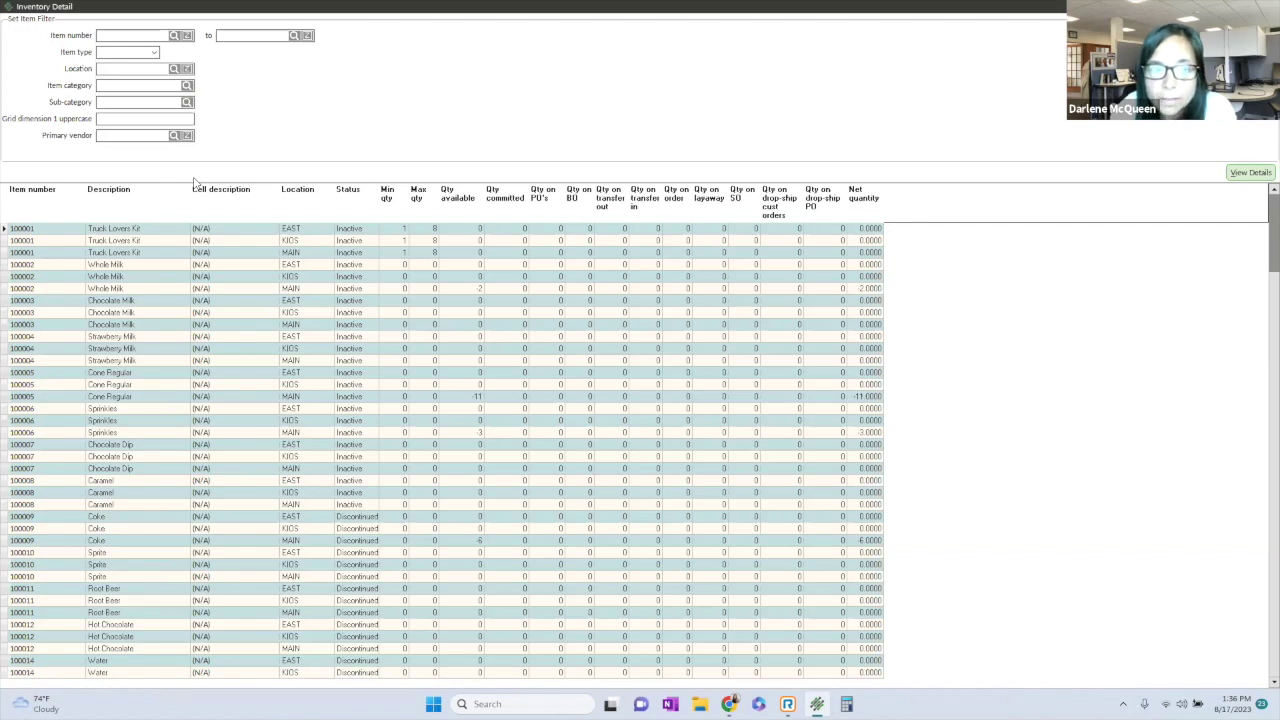
Check the save, load and customize options of the item filter, and close the Inventory Detail view.
right_click(240, 75)
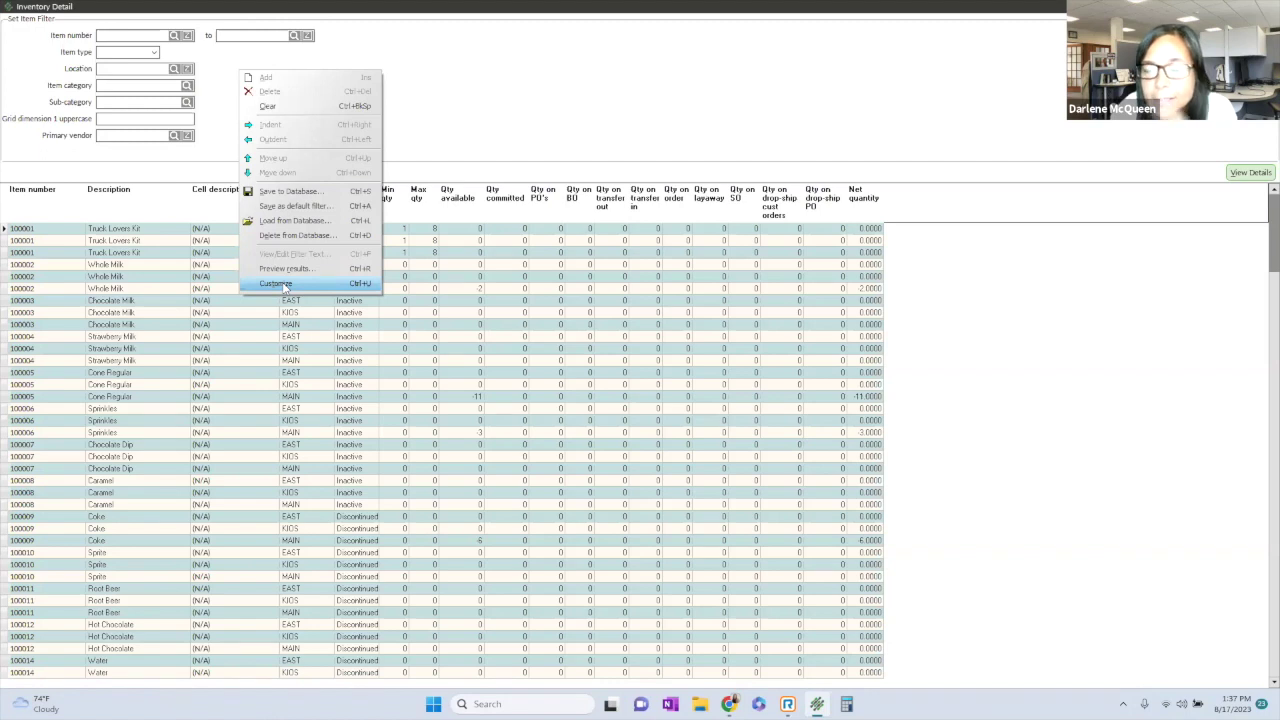
left_click(709, 94)
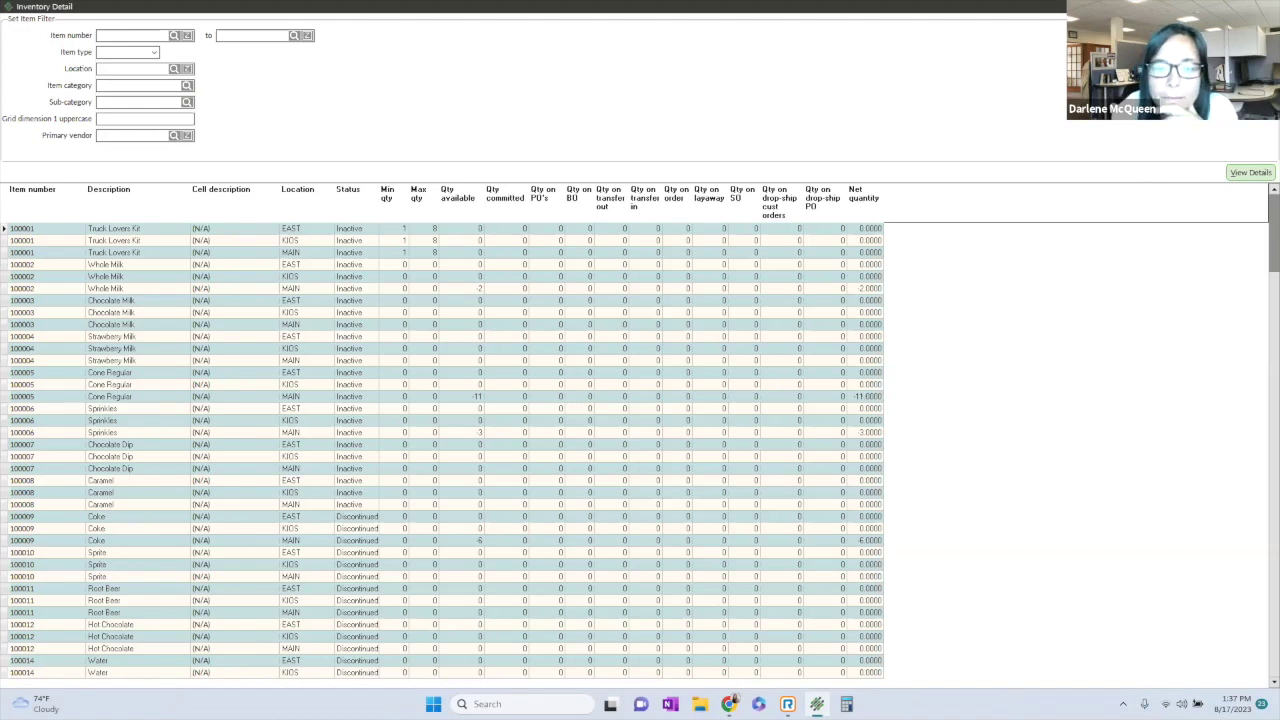
key("alt+F4")
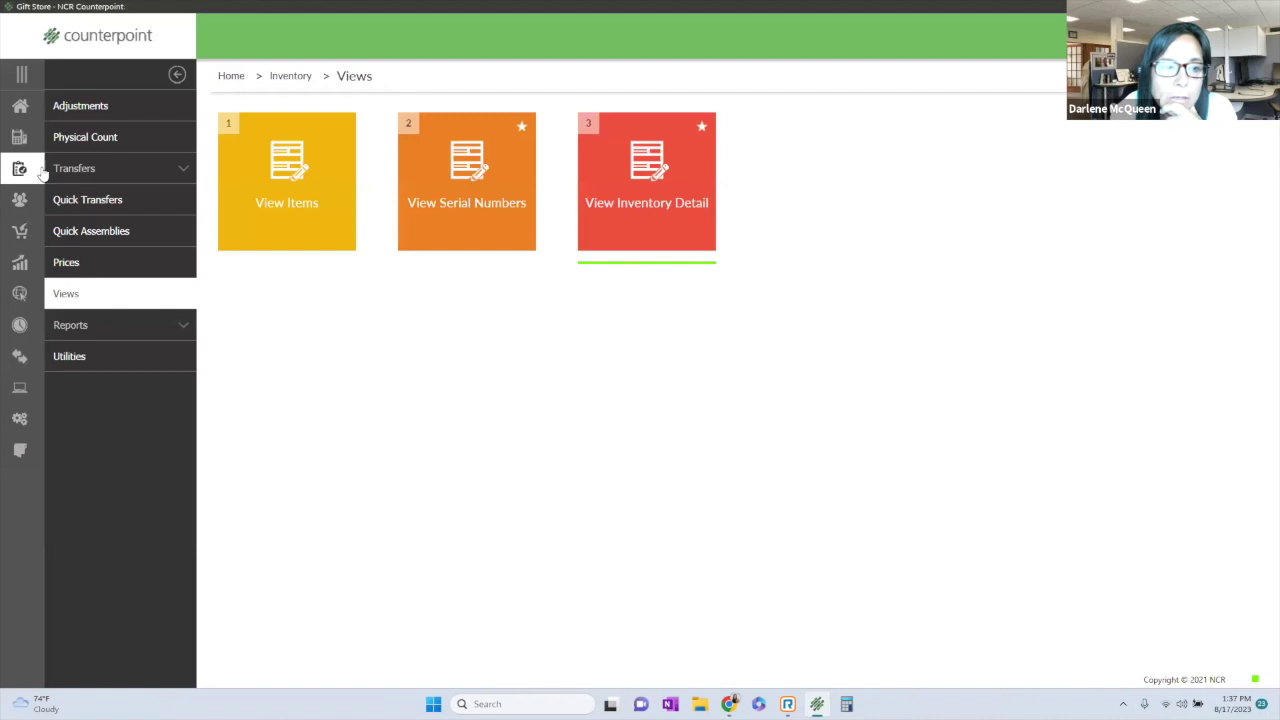
Look over the customer functions and return to the home page.
left_click(21, 108)
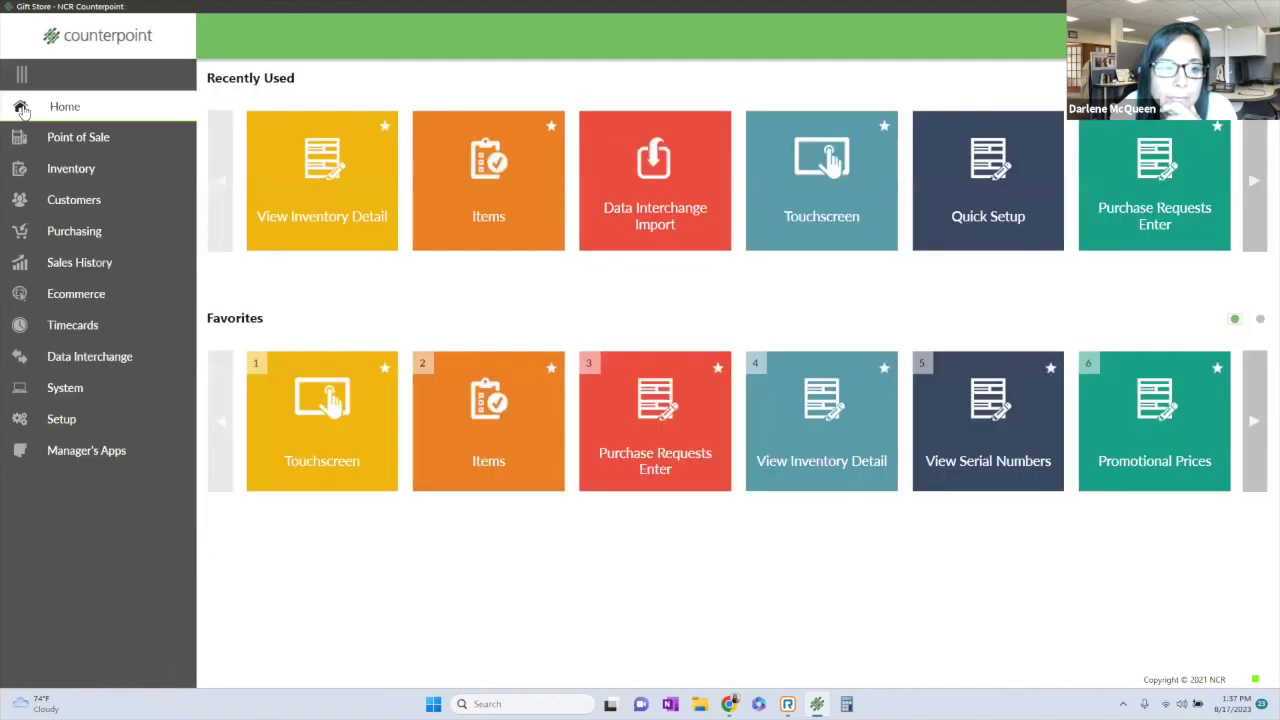
left_click(80, 202)
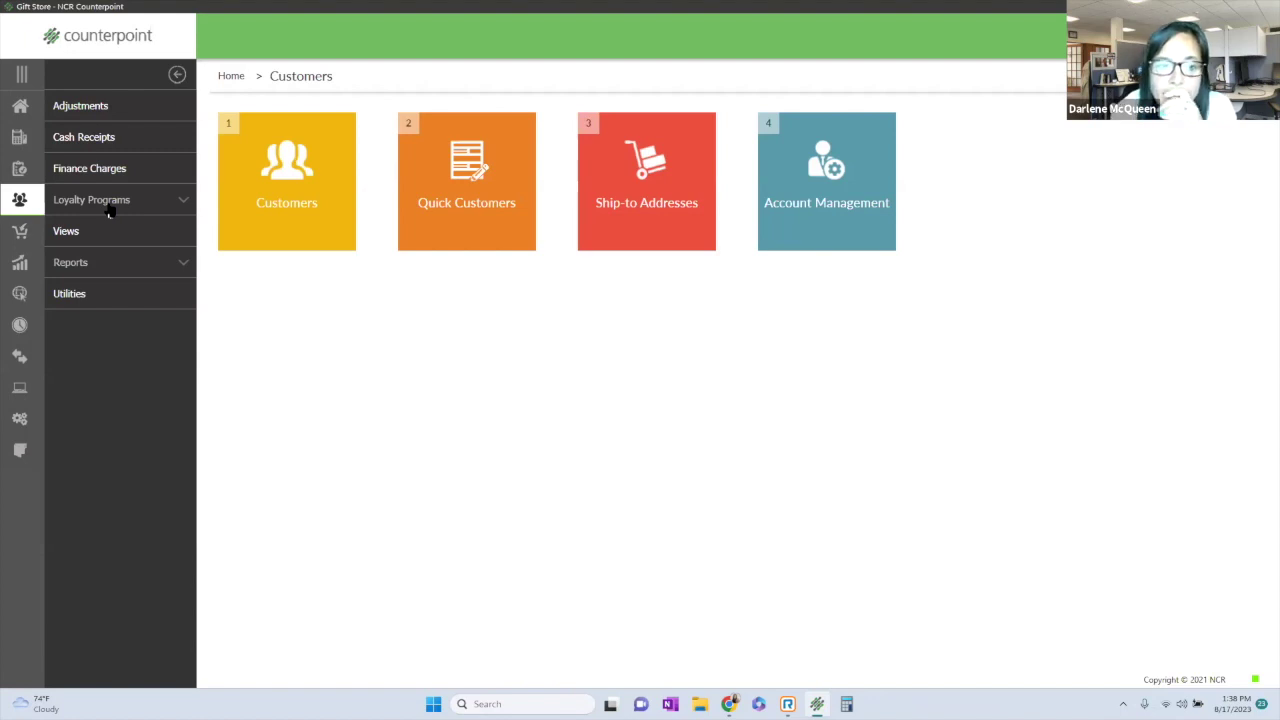
left_click(19, 108)
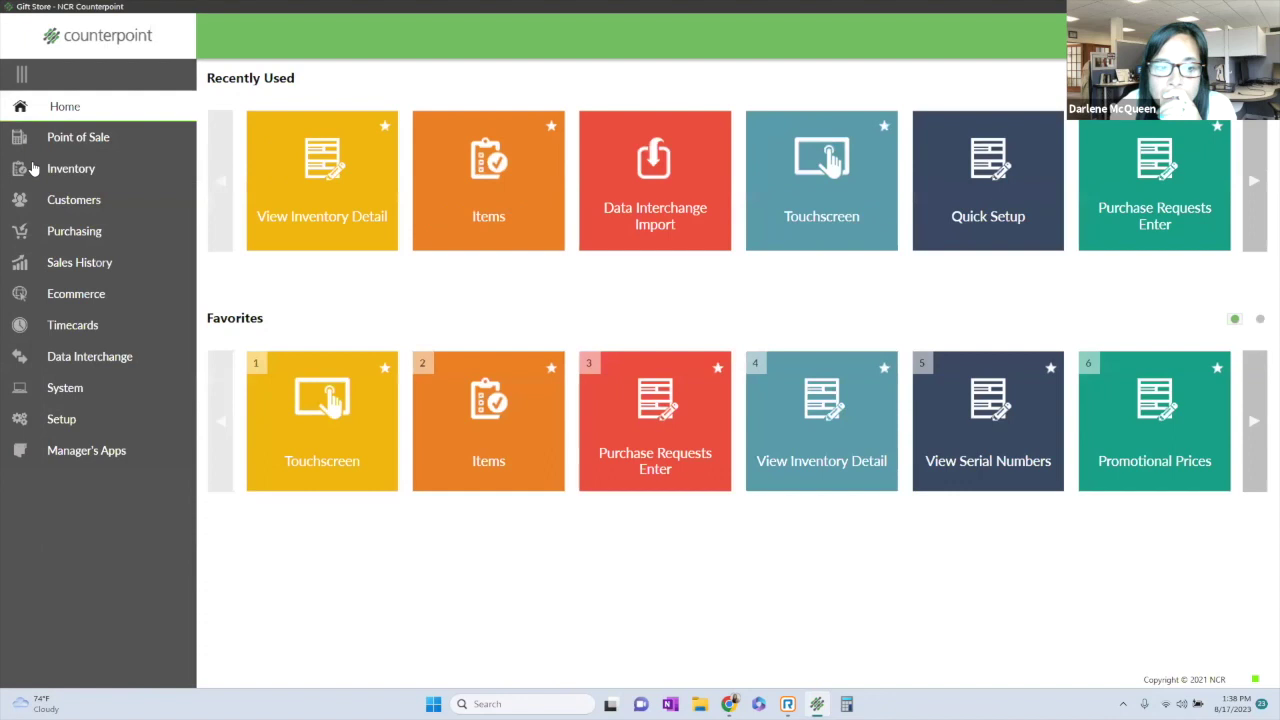
Open purchase request entry in Purchasing and choose Discount Merchandise Distributor as the vendor.
left_click(70, 233)
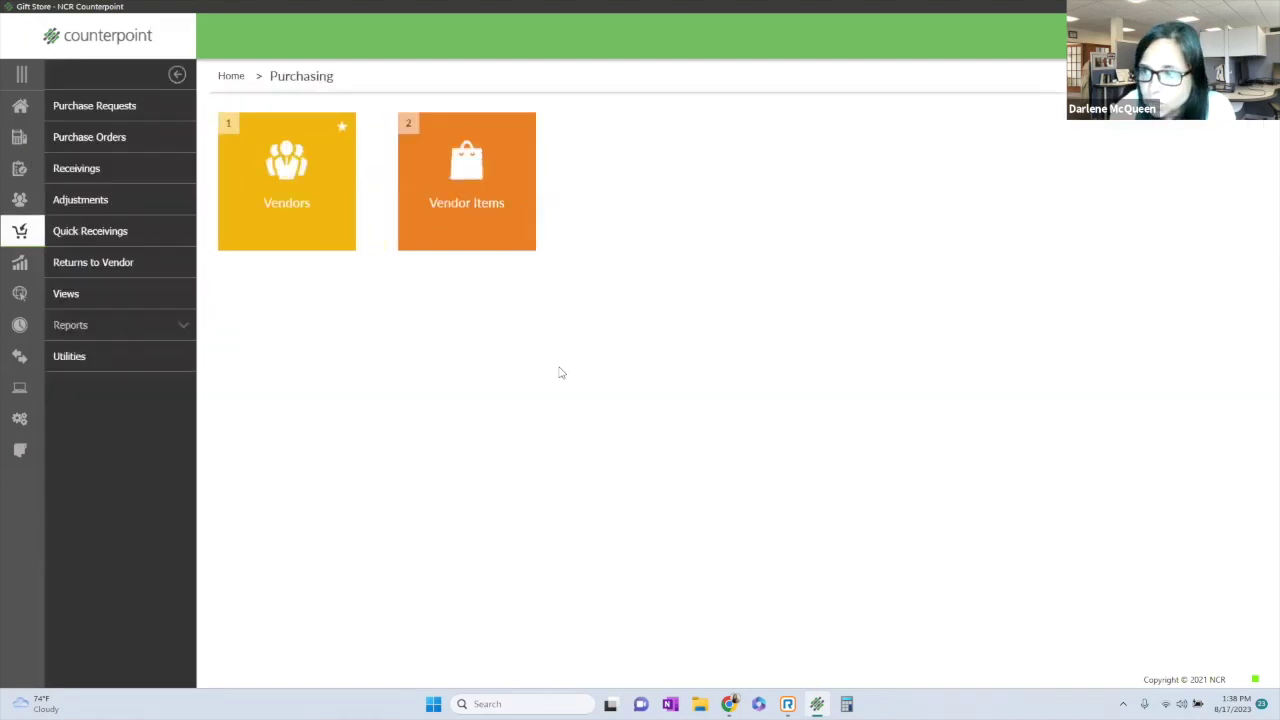
left_click(100, 107)
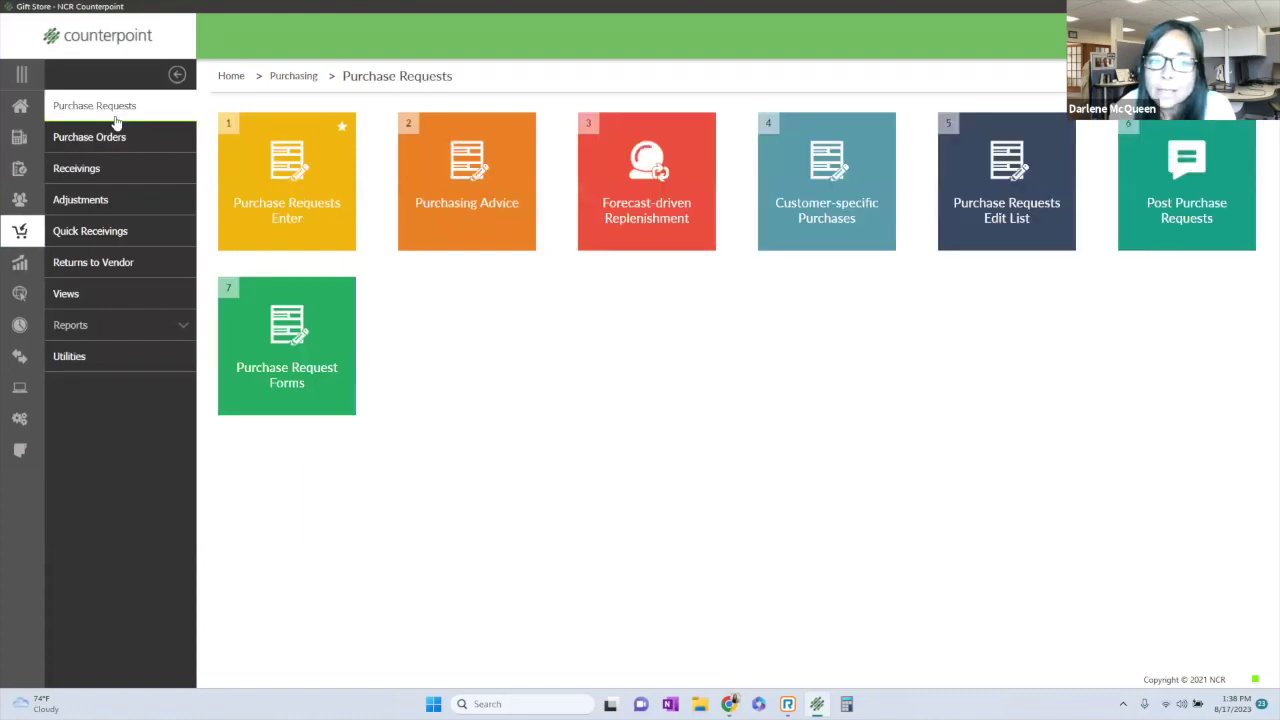
left_click(287, 217)
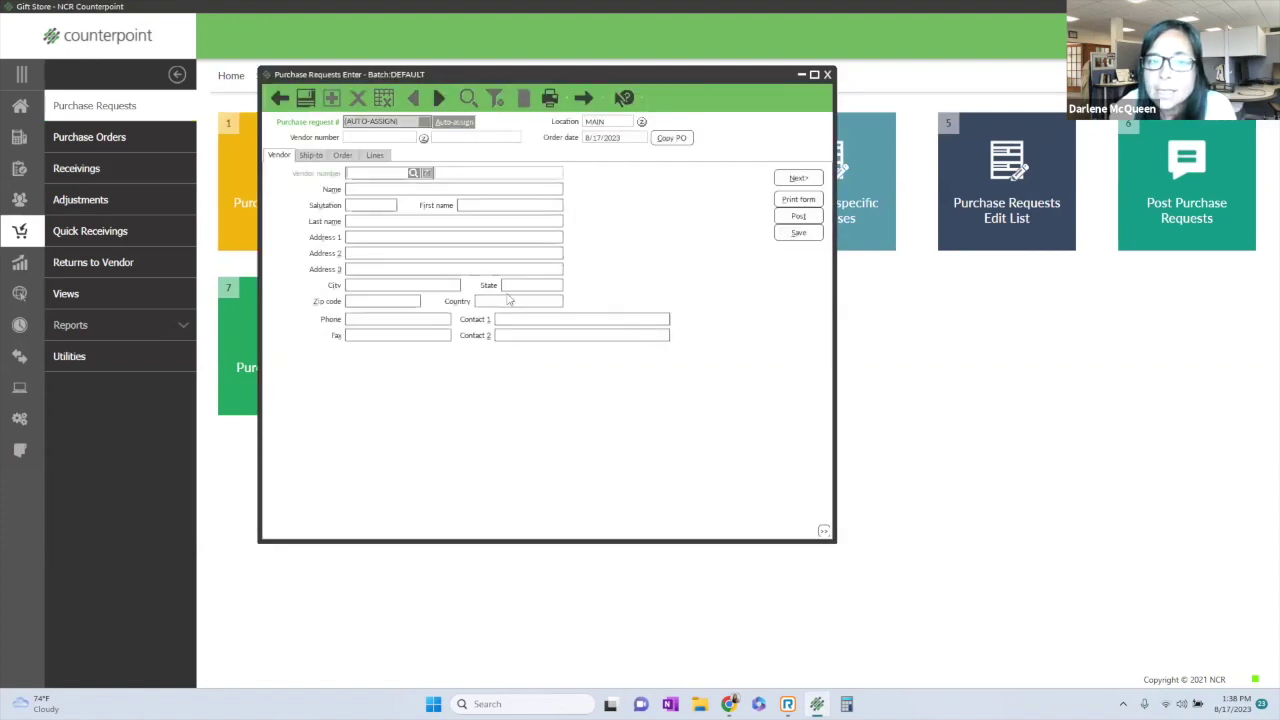
left_click(413, 173)
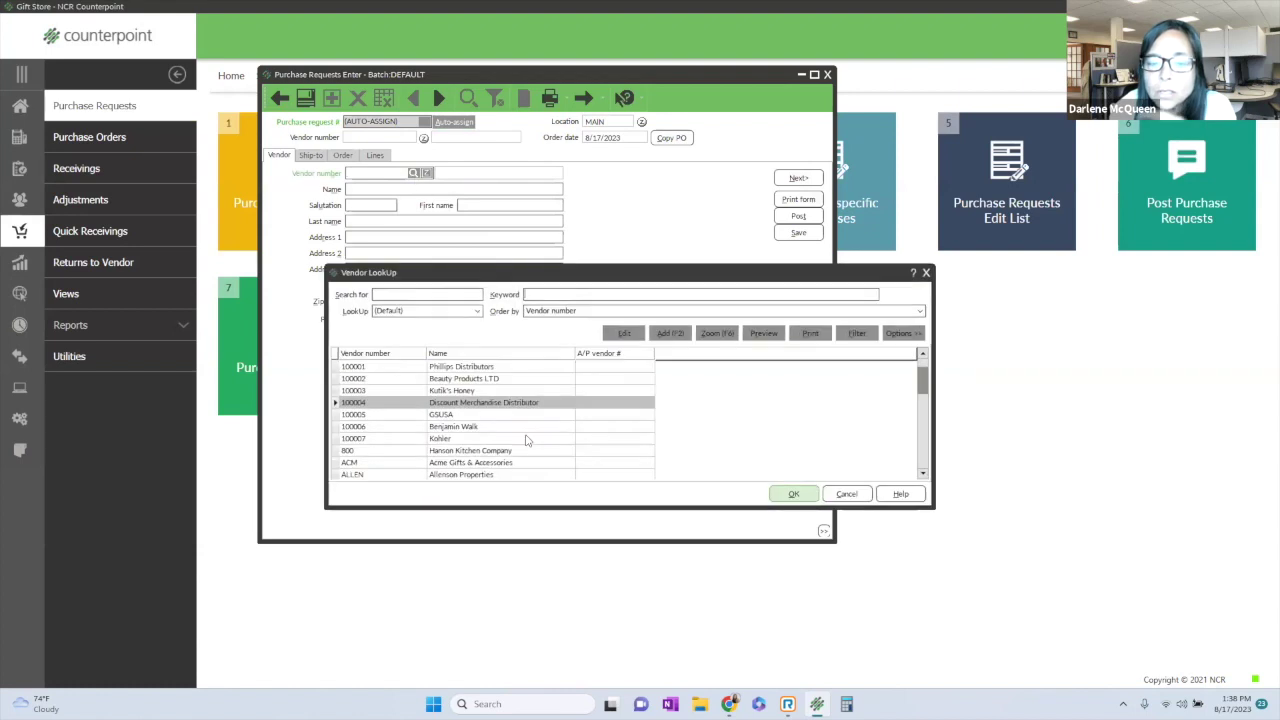
left_click(791, 495)
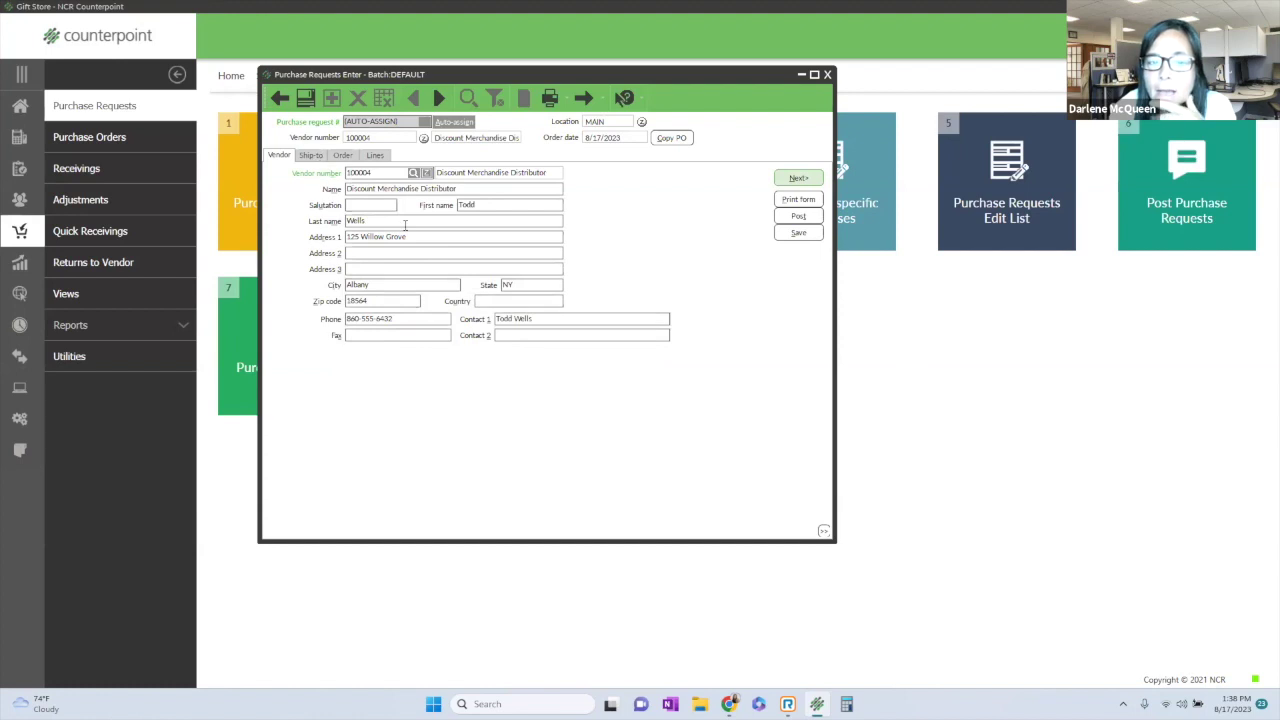
Try the Separate and Merged allocation options in the request's ship-to details, and turn Allocated off again.
left_click(311, 155)
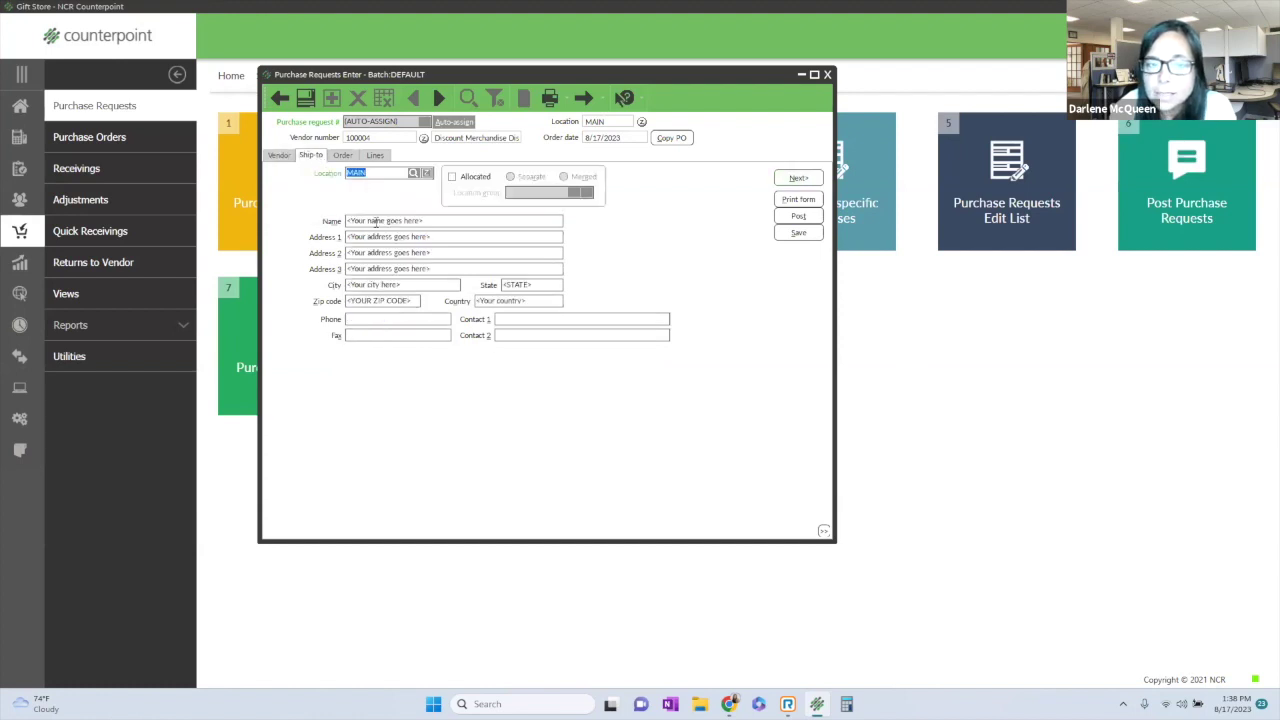
left_click(454, 179)
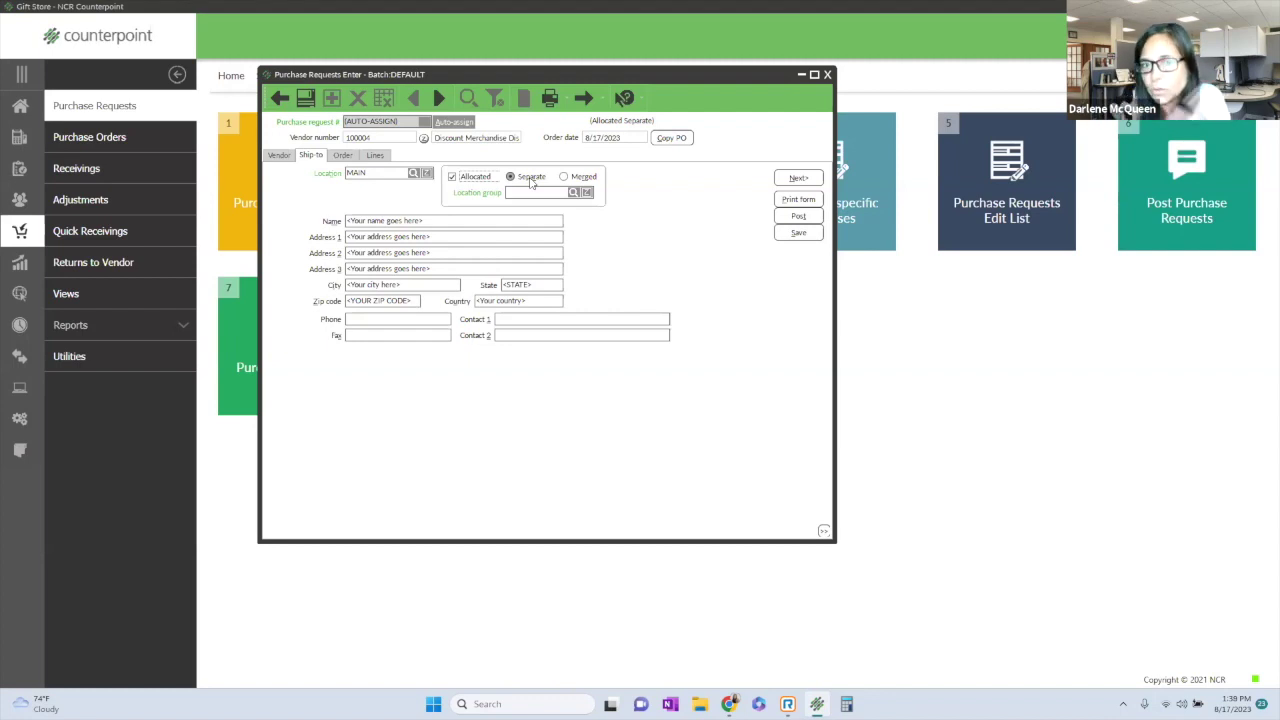
left_click(563, 176)
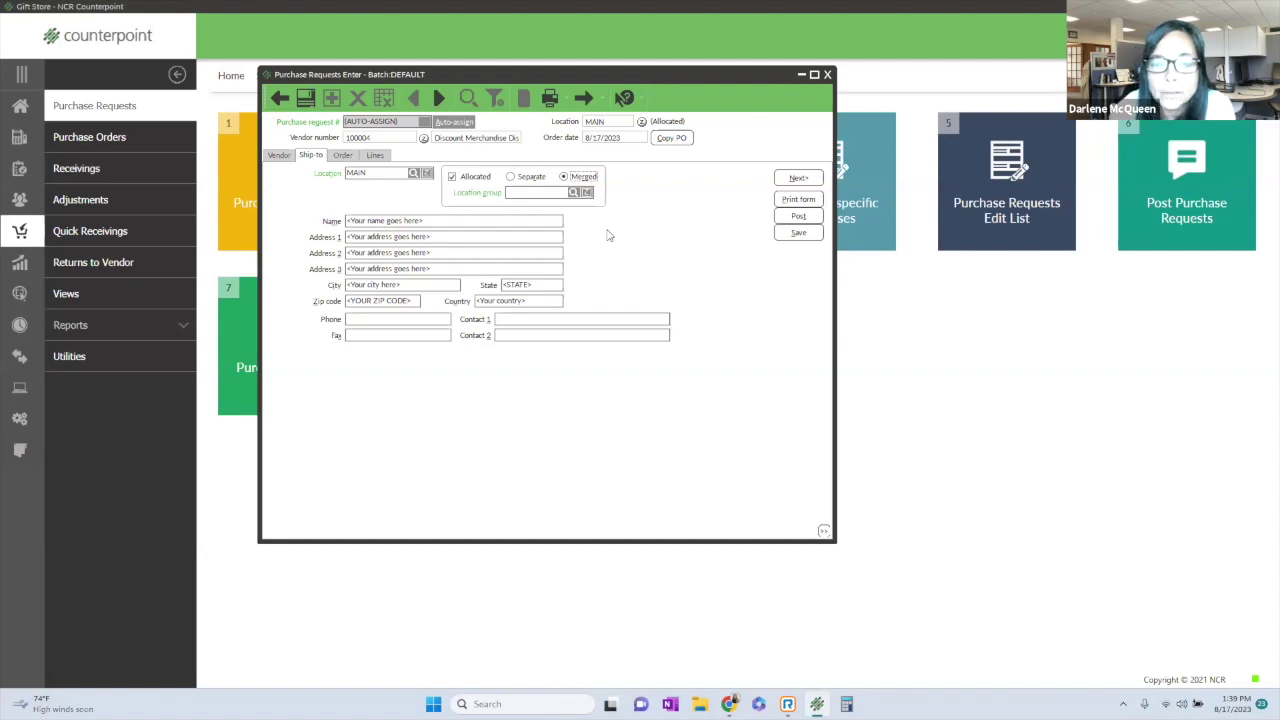
left_click(451, 176)
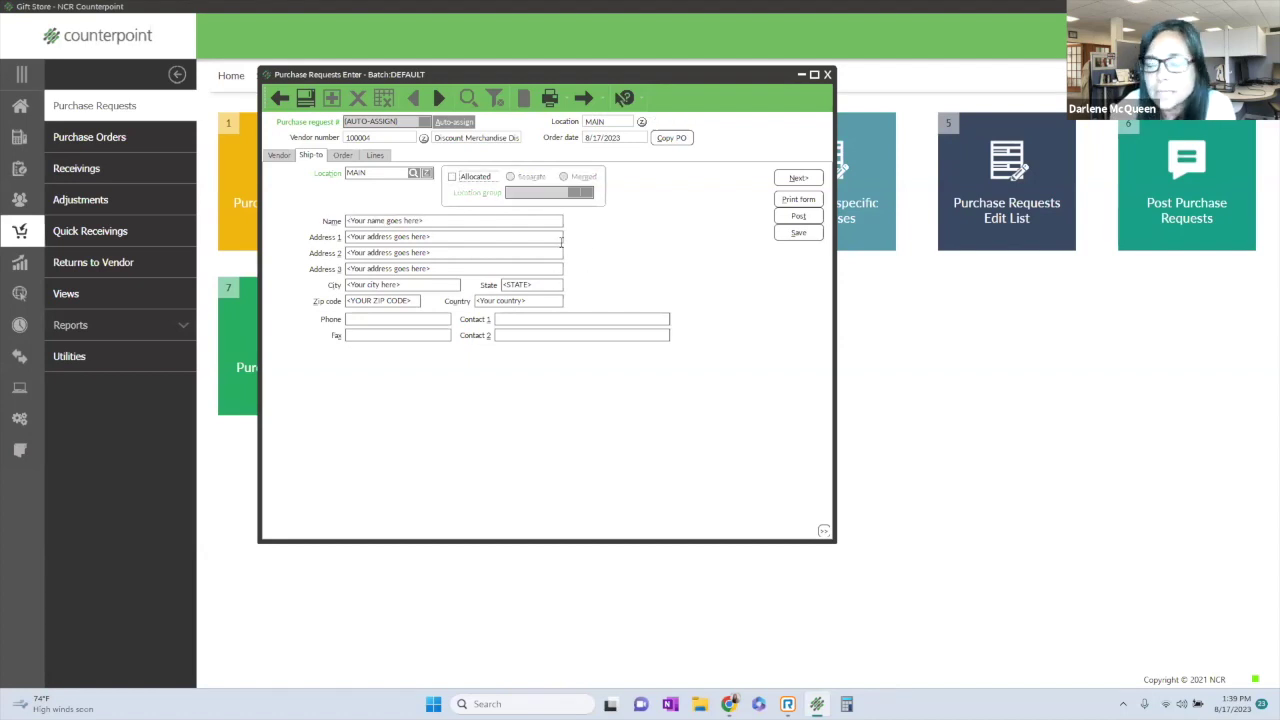
Check the purchase request's order details, such as the dates, buyer, ship-via code, terms code and comments.
left_click(342, 156)
left_click(377, 158)
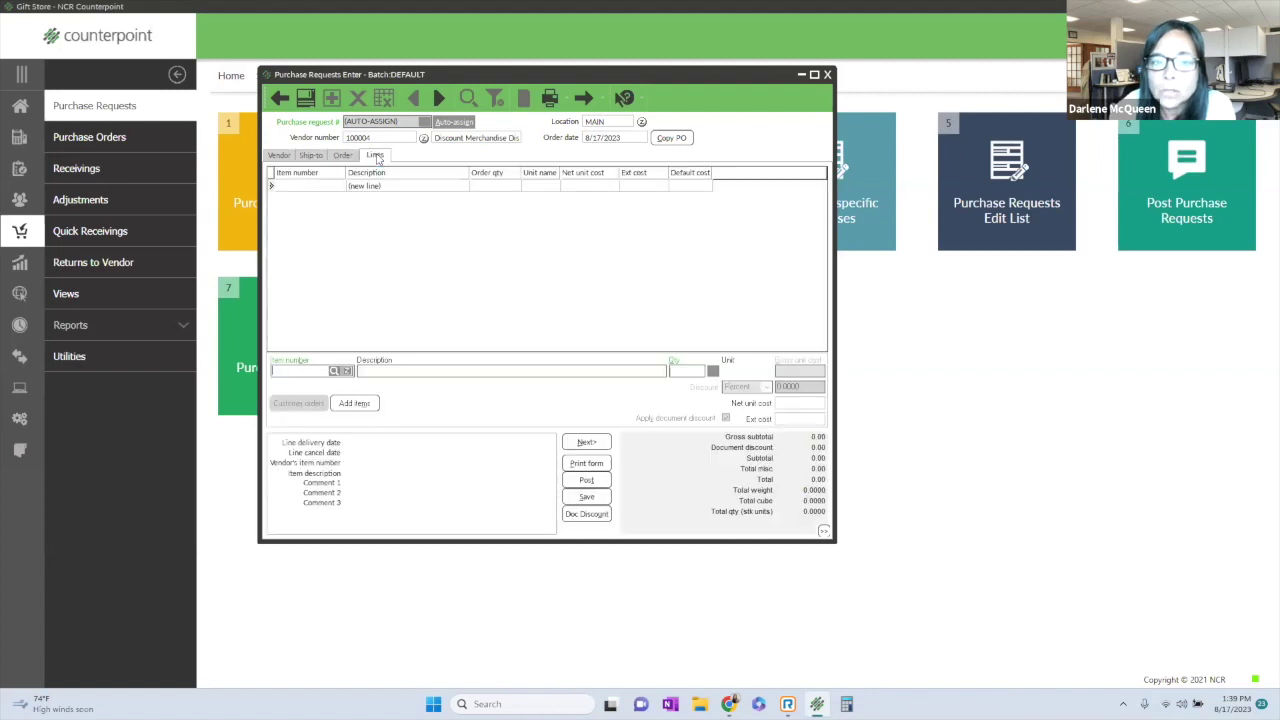
left_click(348, 158)
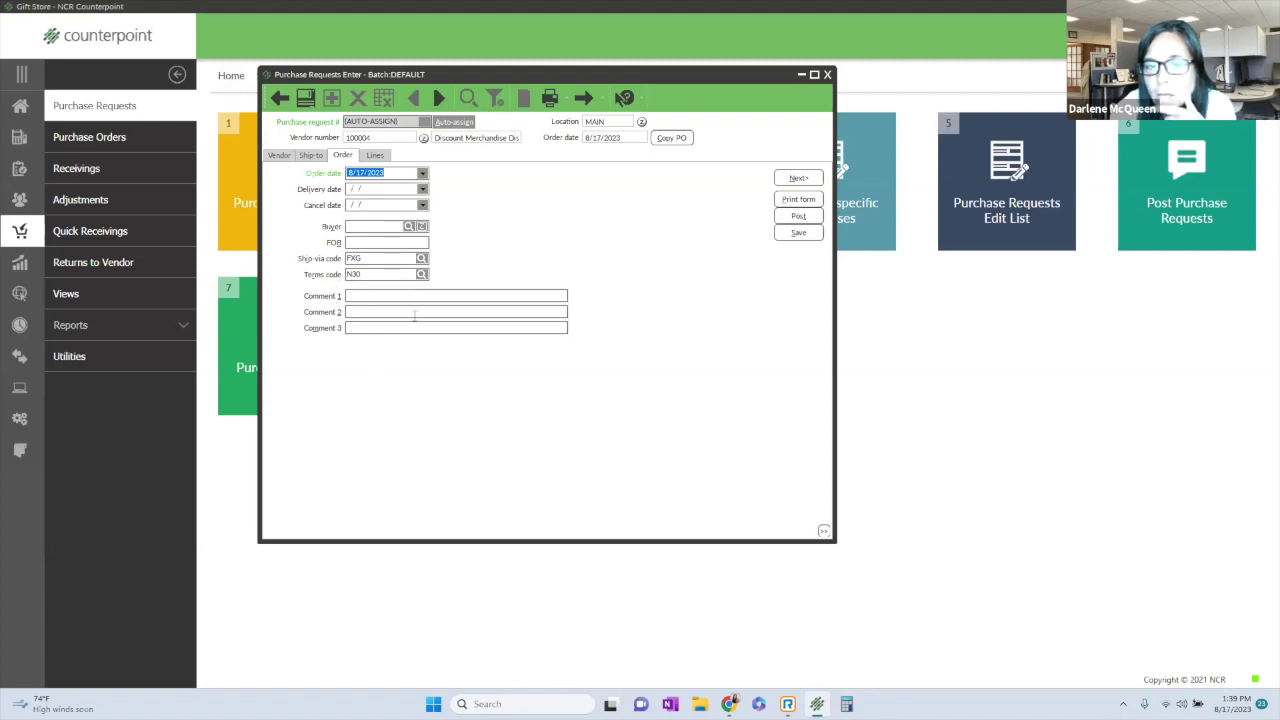
Add a line for item MK1, Michael Kors Dress Shirt, with quantity 12 to the purchase request.
left_click(376, 156)
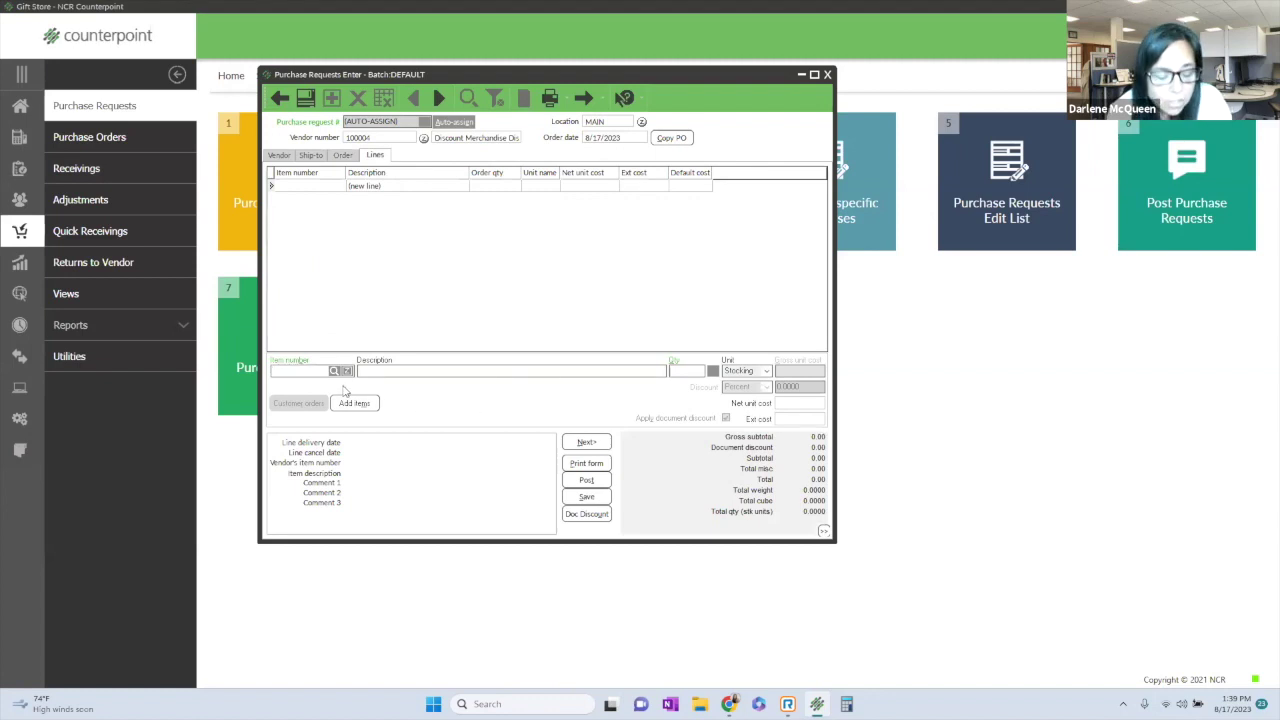
type("MK1")
key("Tab")
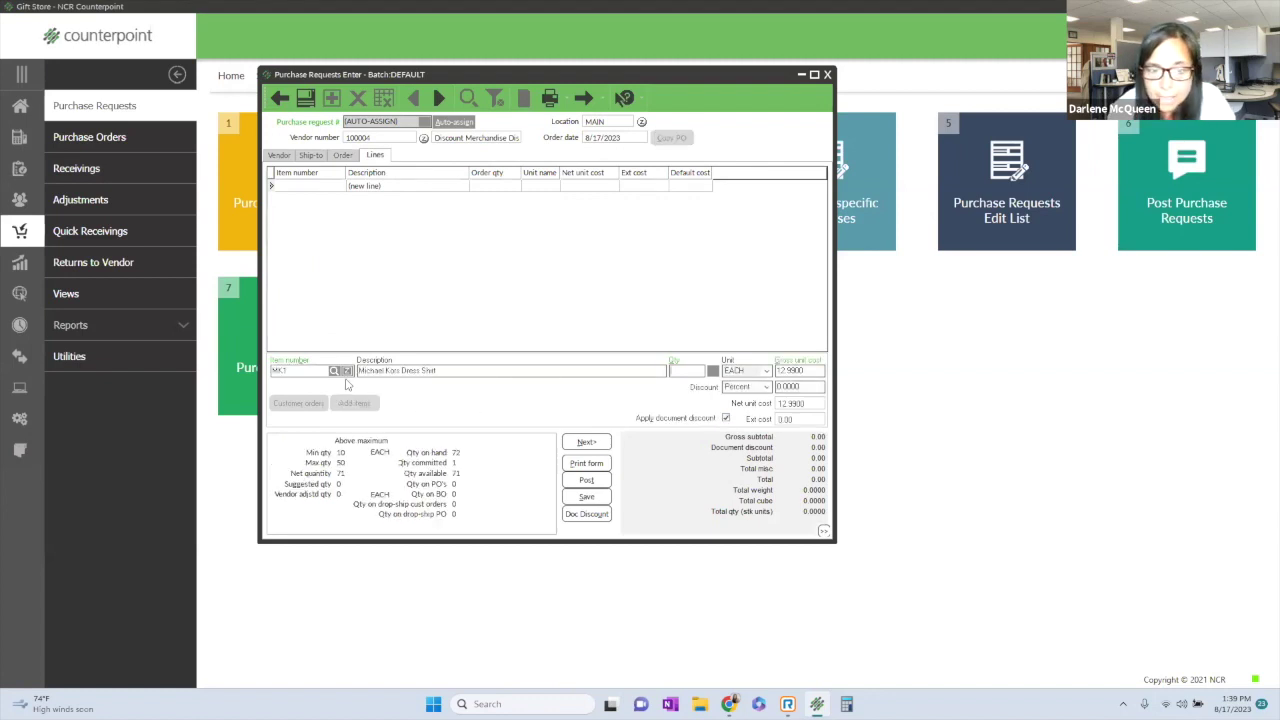
type("12")
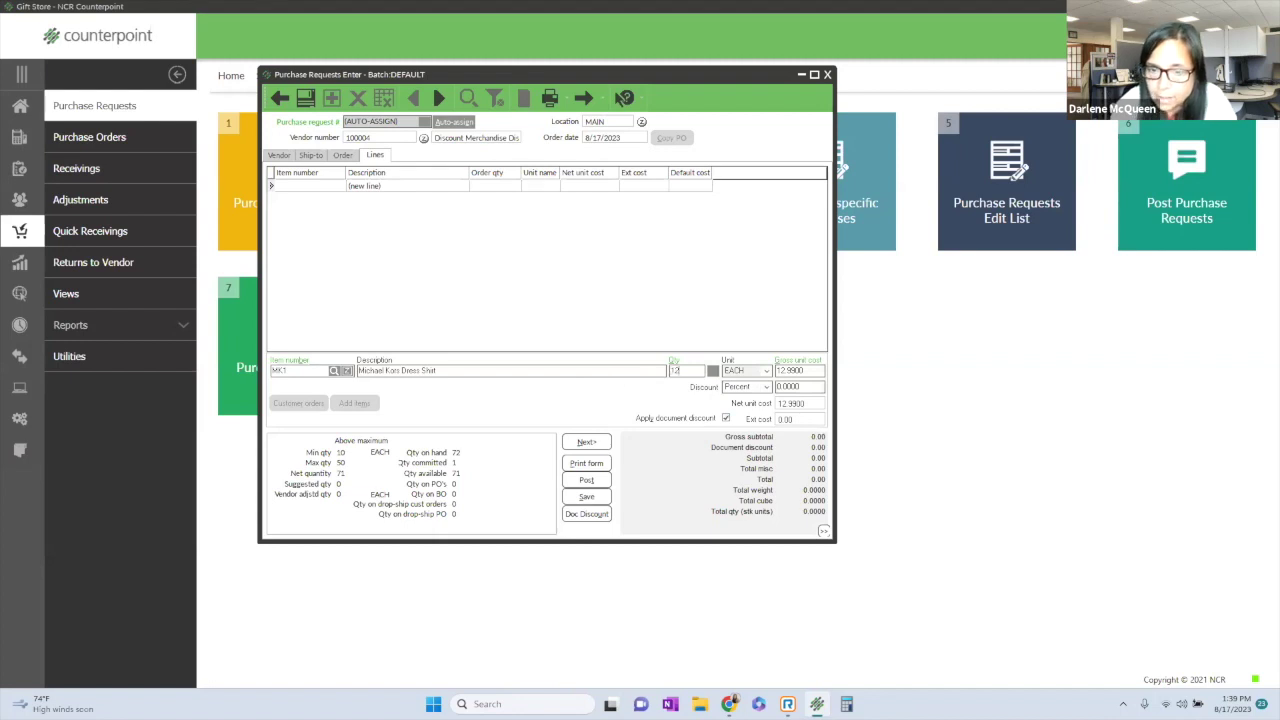
key("Return")
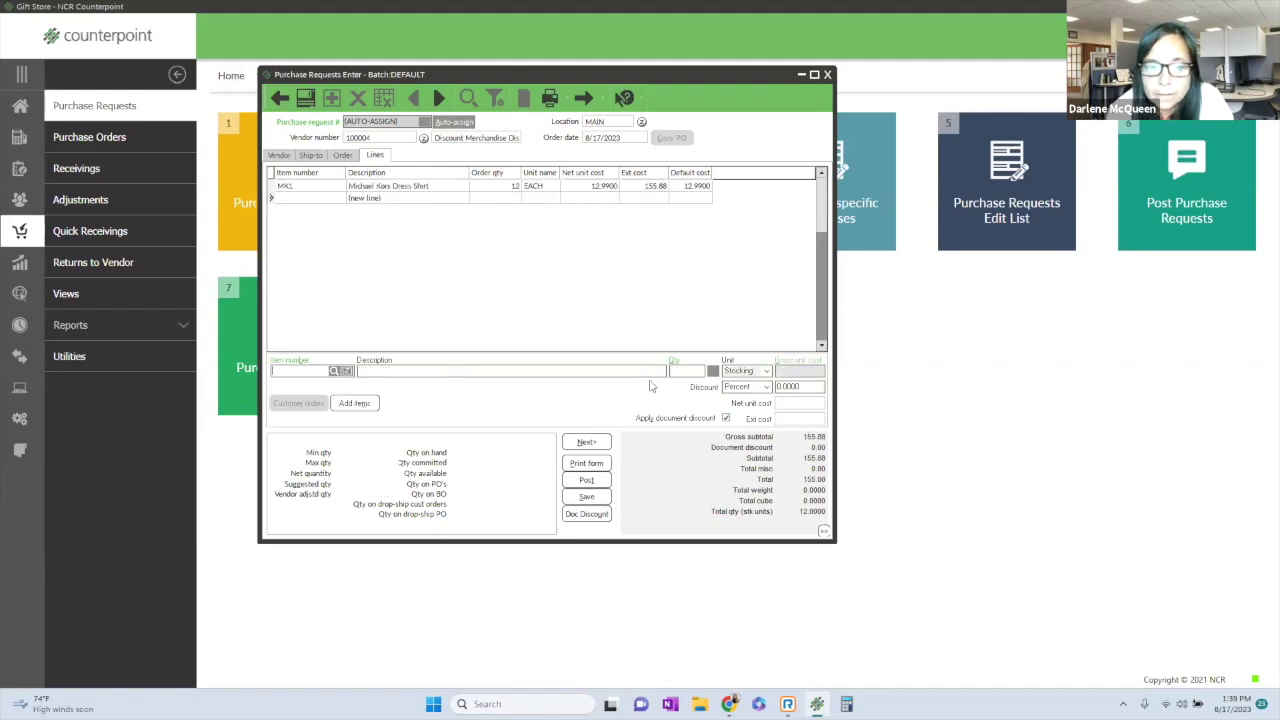
Save the purchase request and open the Add Items window for it.
left_click(353, 405)
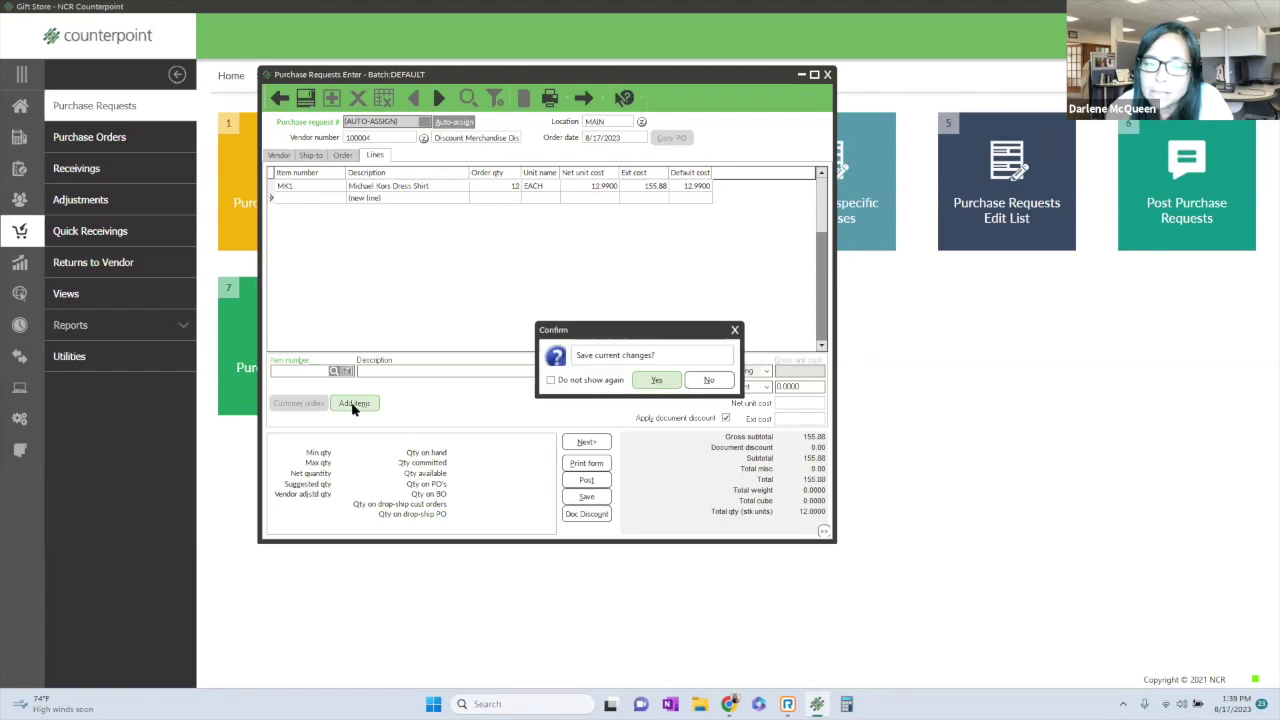
left_click(651, 381)
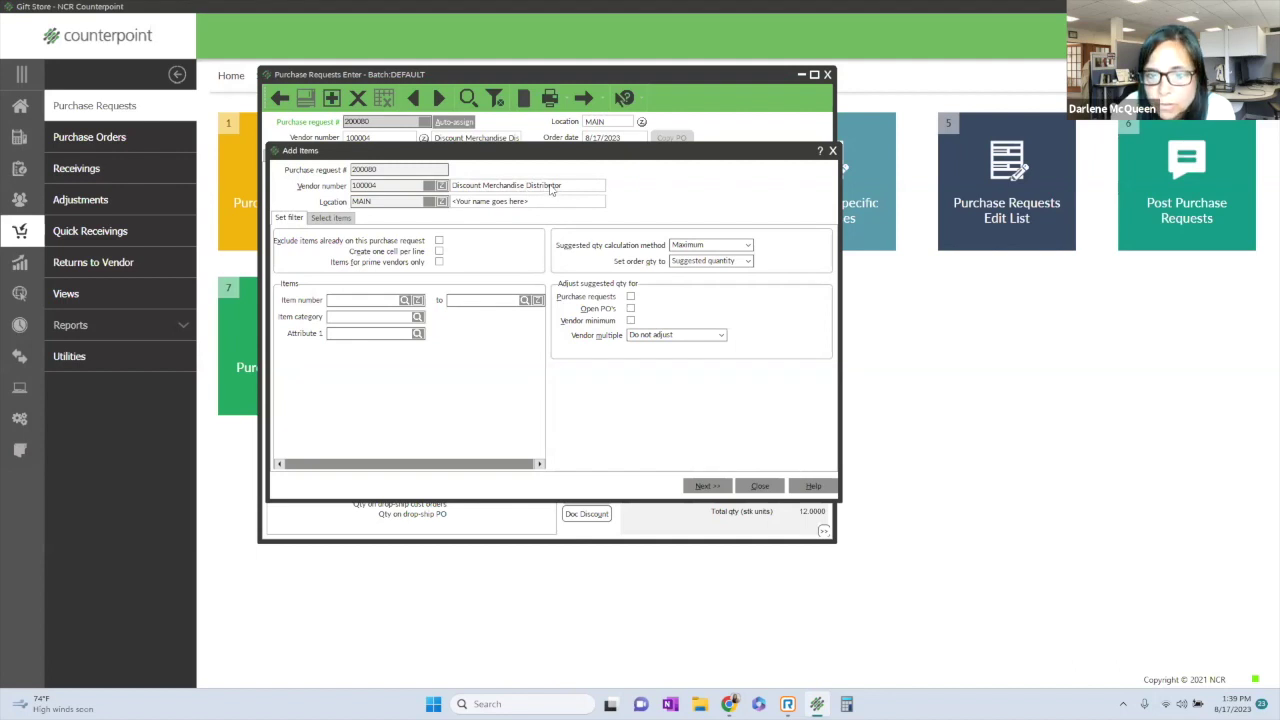
Try Replenishment and Days of supply as the suggested quantity calculation method, and set it back to Maximum.
left_click(746, 247)
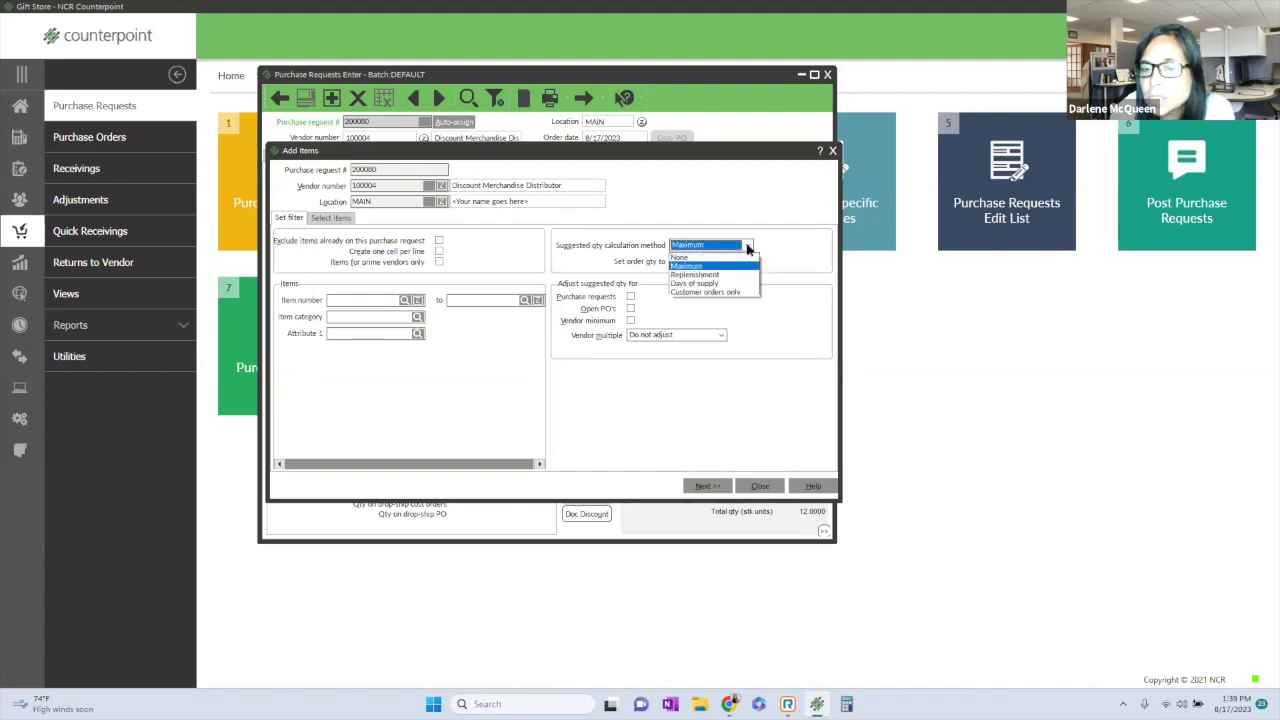
left_click(702, 275)
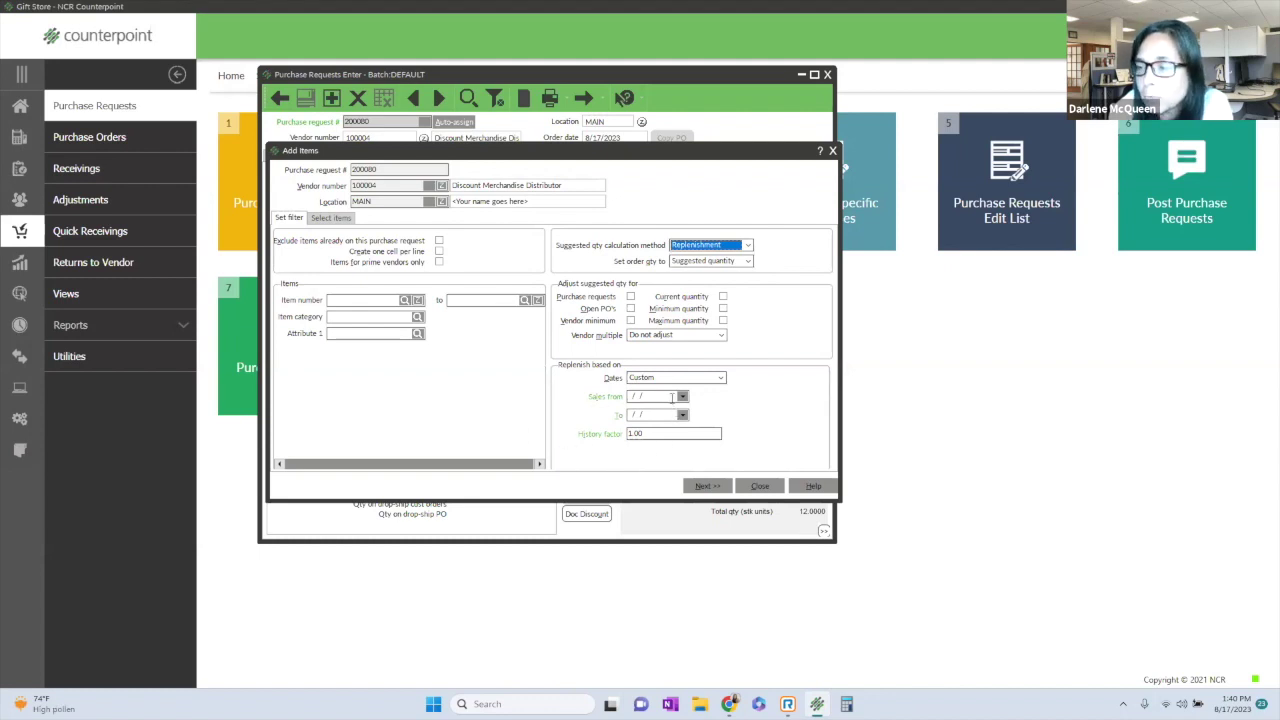
left_click(752, 245)
left_click(704, 285)
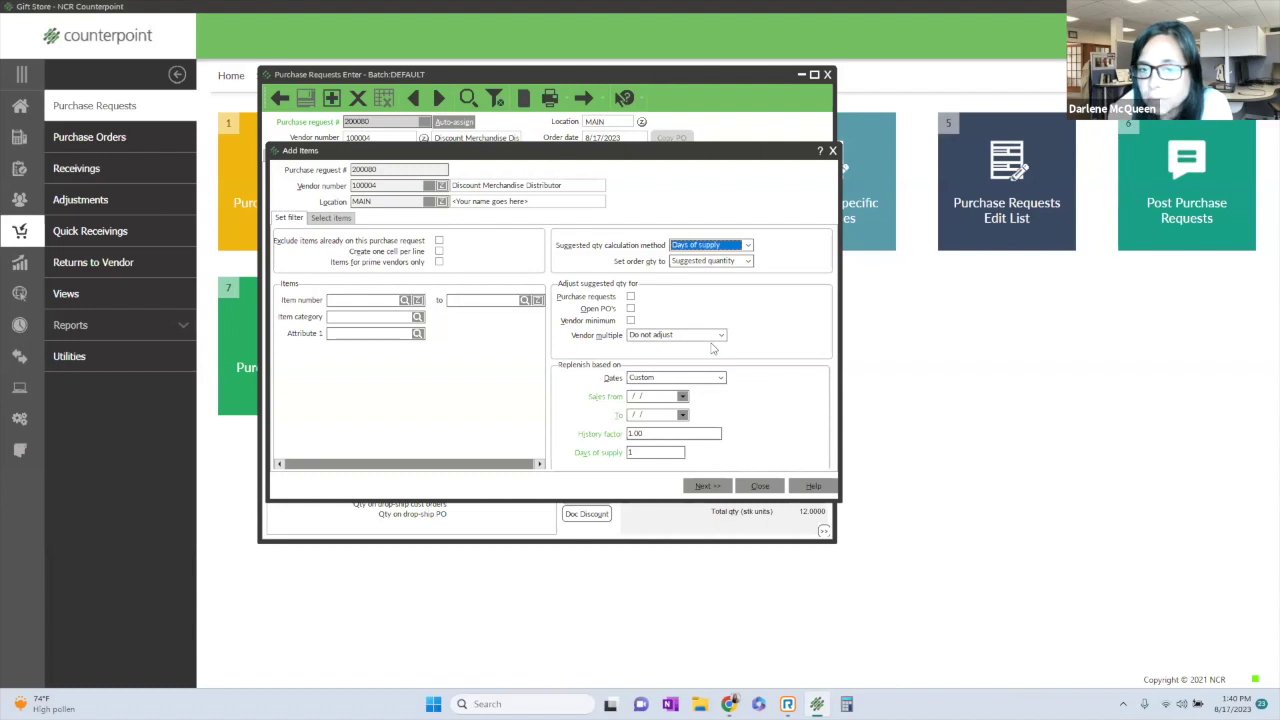
left_click(747, 245)
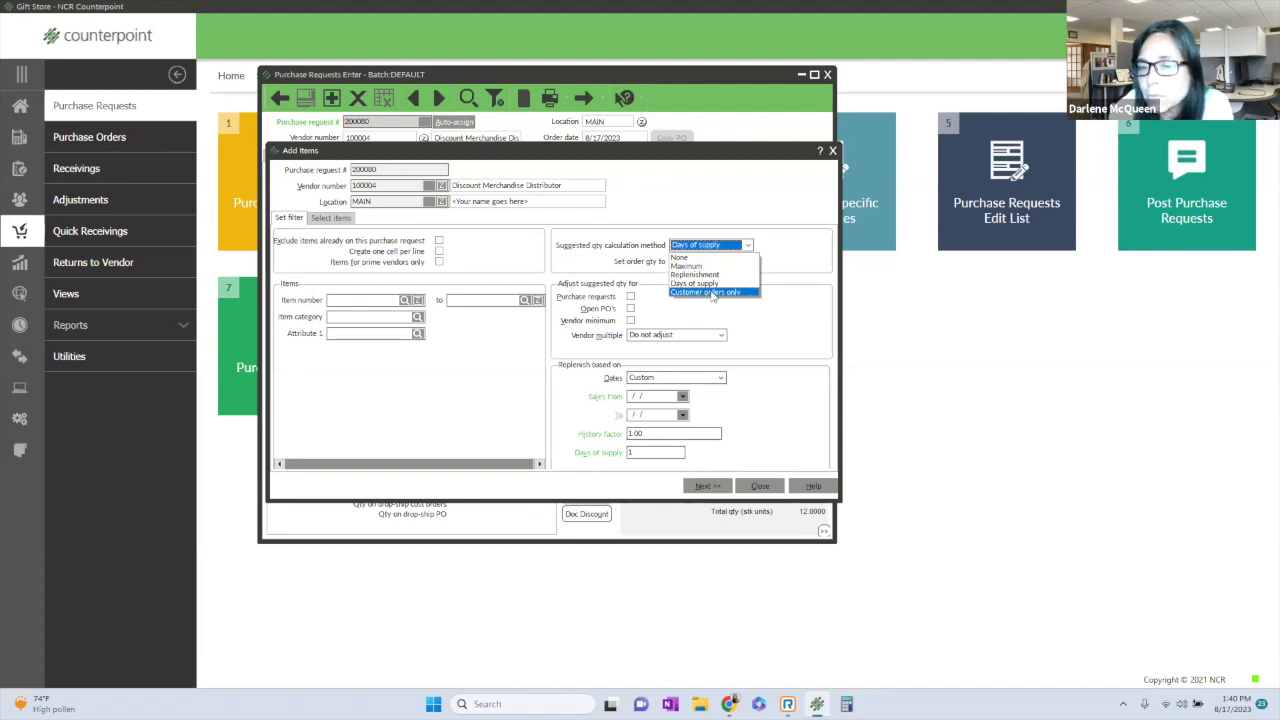
left_click(712, 266)
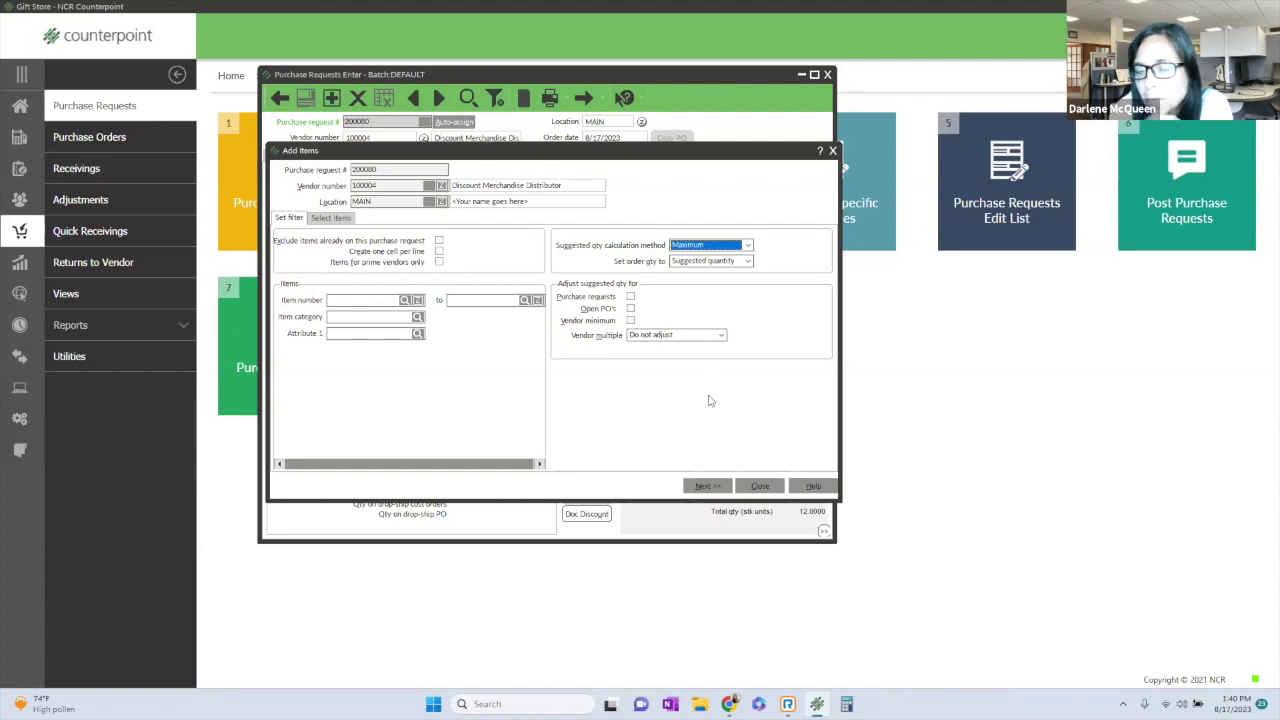
Select items 100085 Toothbrush, 100088 Crayola and 100117 Doritos Nacho Chips at their suggested quantities and add them as purchase request lines.
left_click(707, 486)
left_click(810, 384)
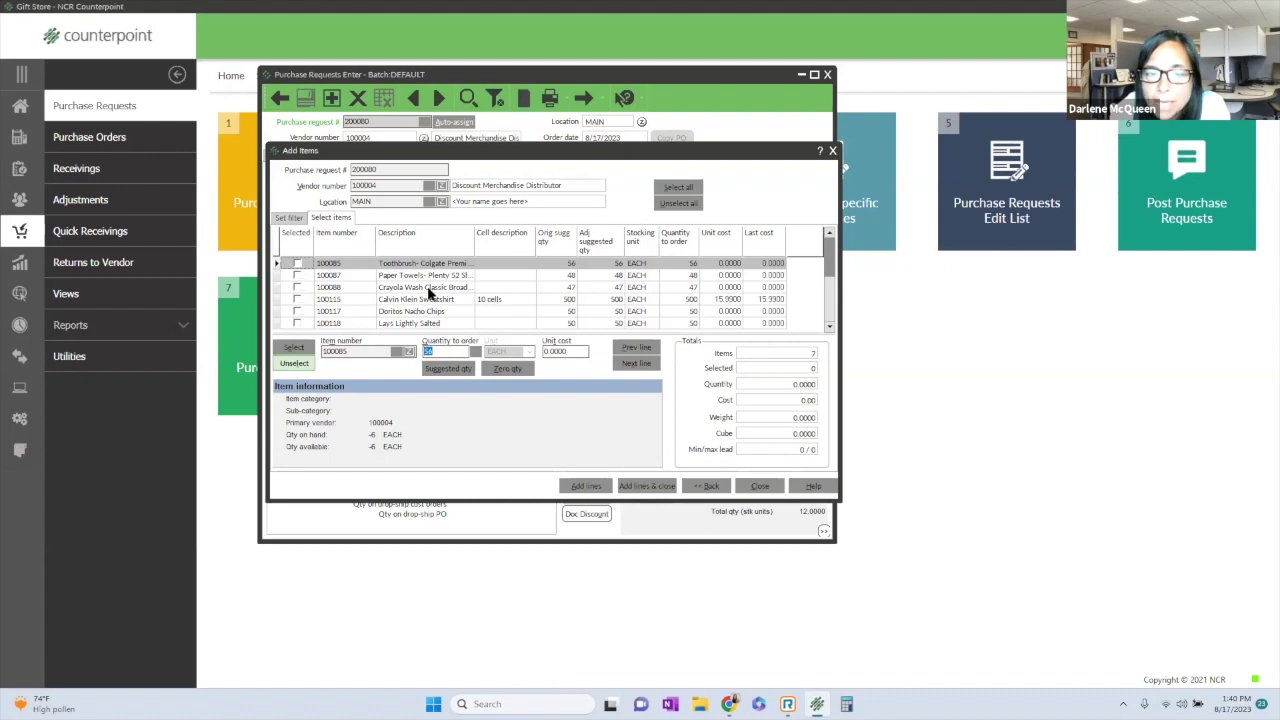
left_click(296, 263)
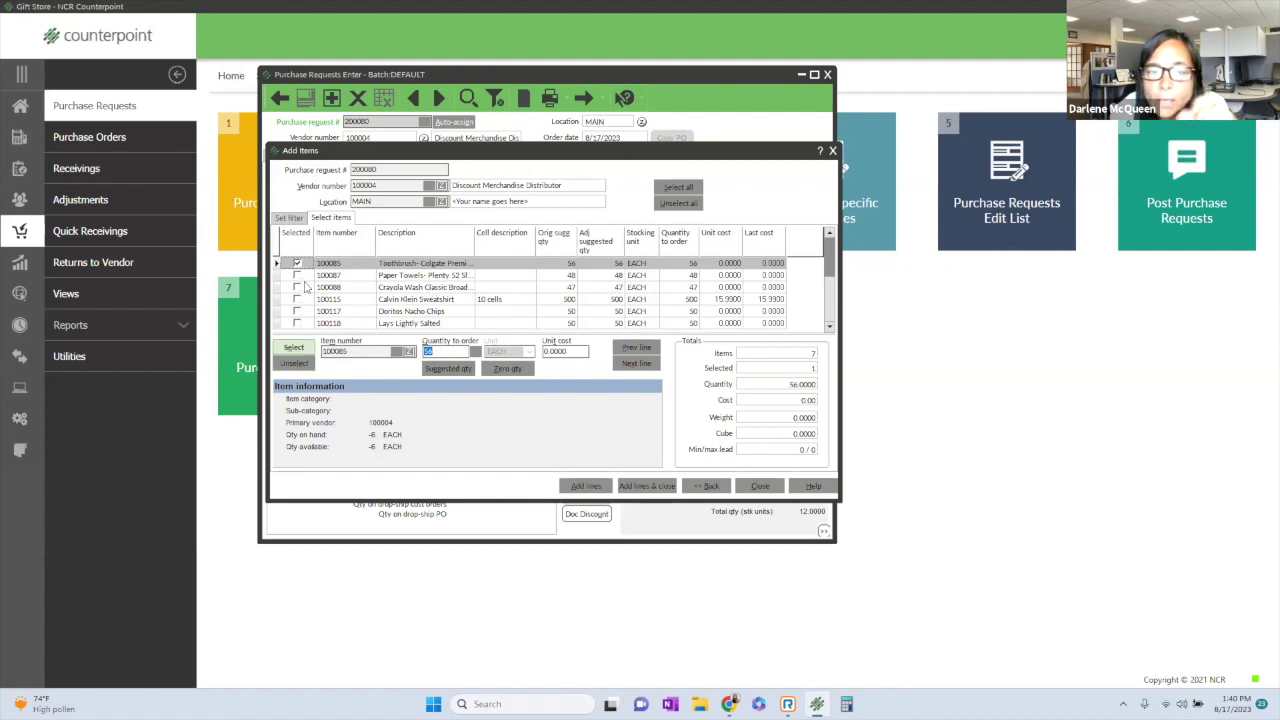
left_click(296, 287)
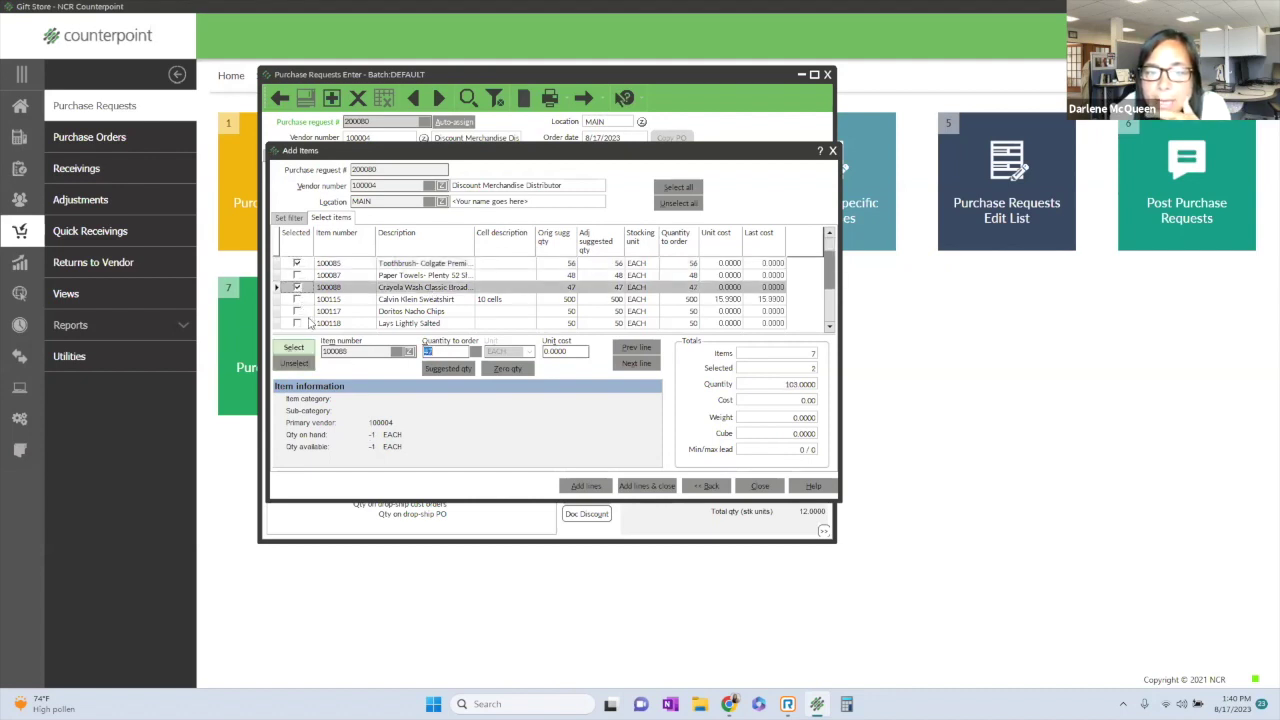
left_click(297, 311)
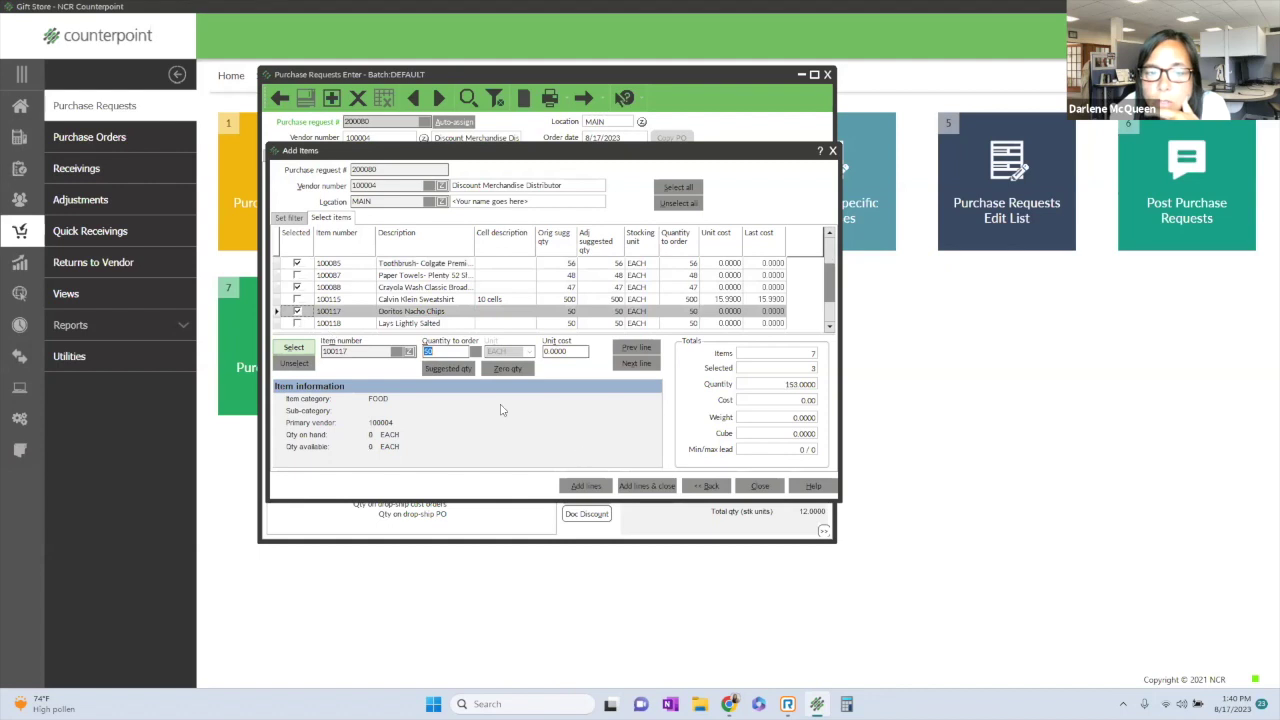
left_click(646, 487)
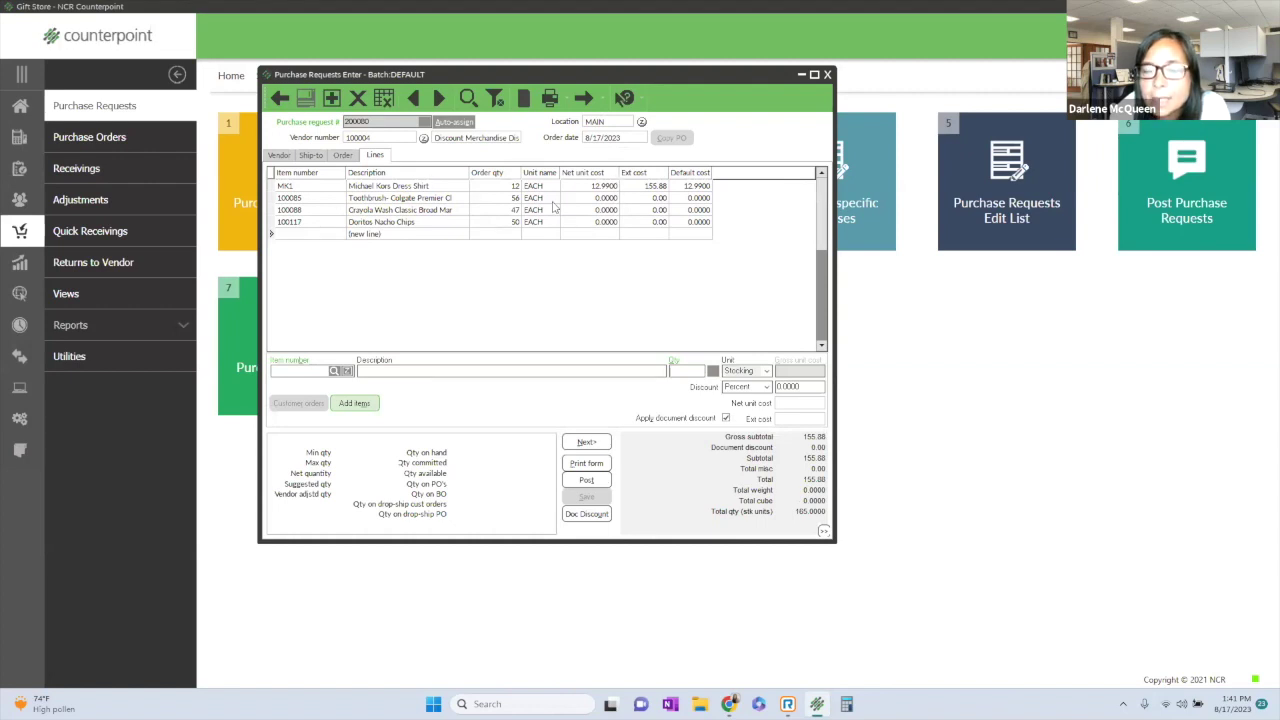
Set the gross unit cost of the 100085 Toothbrush line to 6.00 on the purchase request.
left_click(607, 199)
left_click(798, 371)
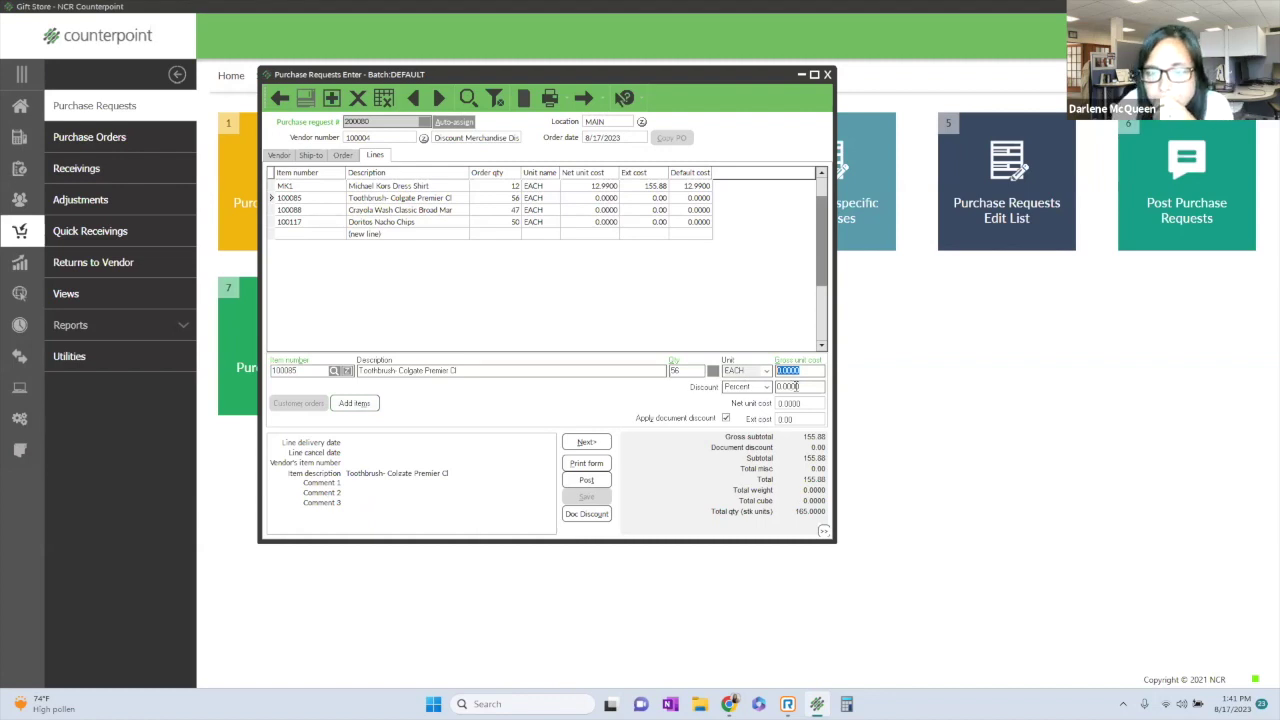
type("6.00")
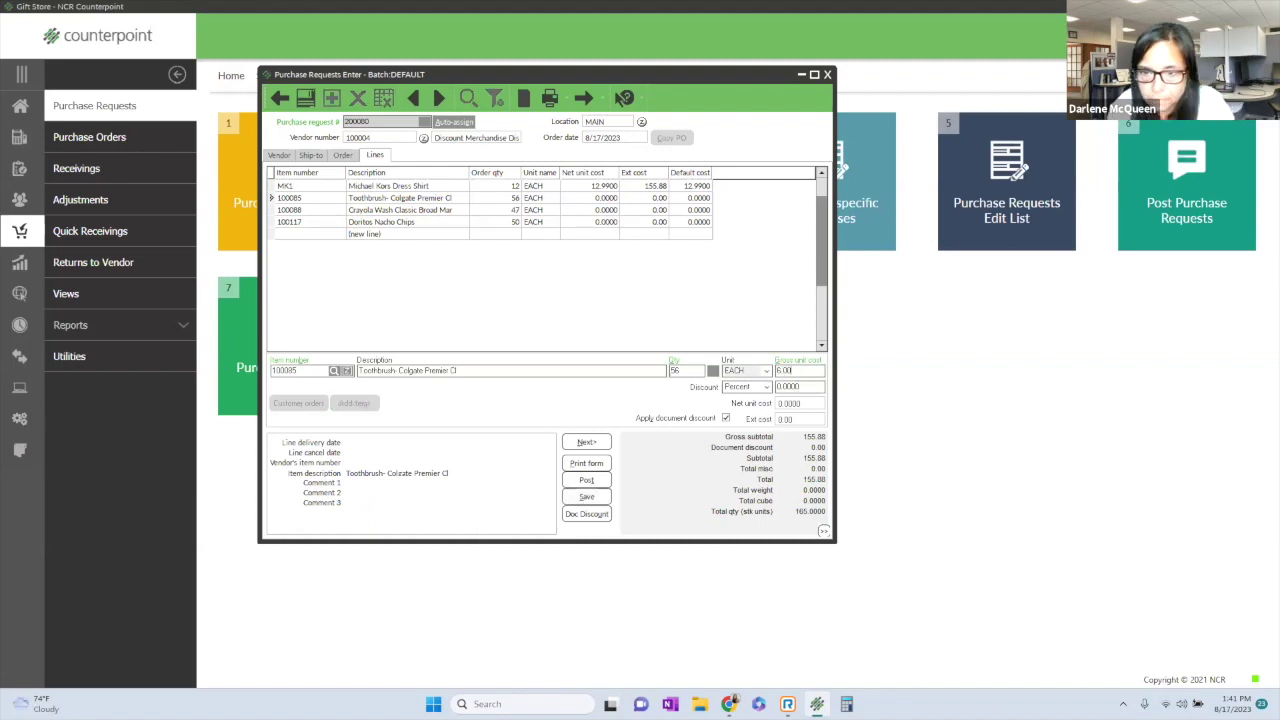
key("Return")
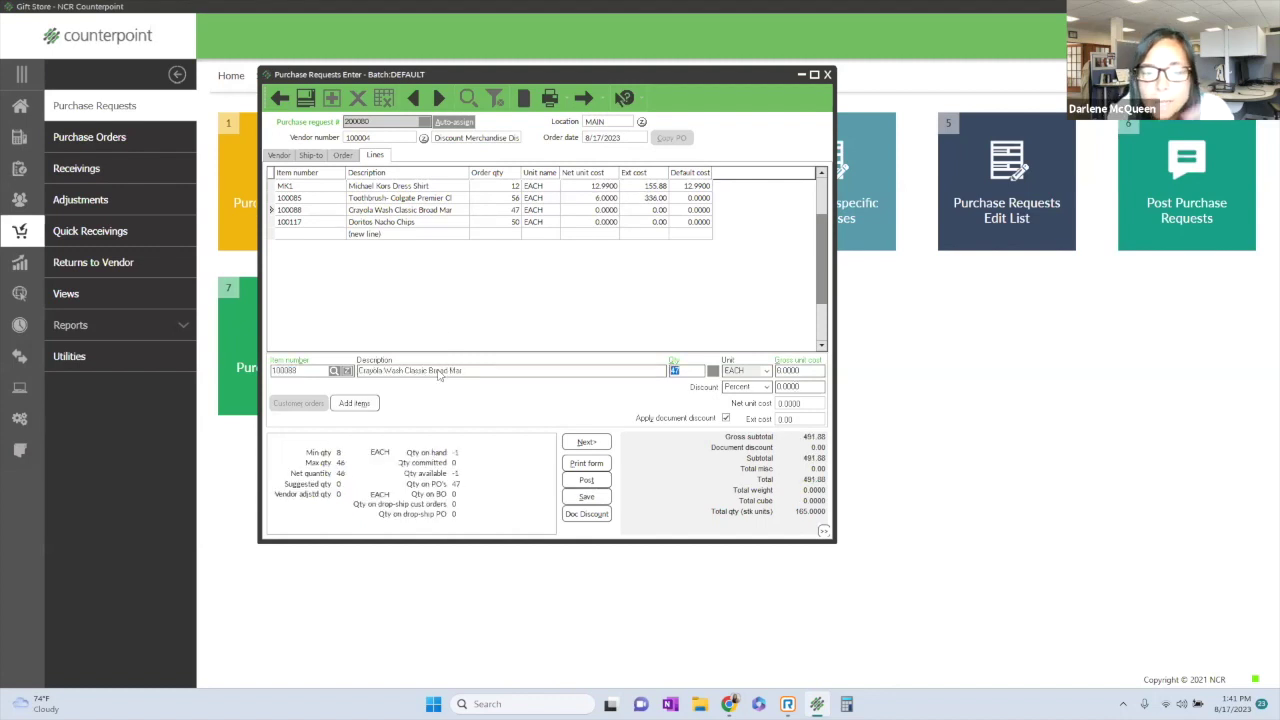
Post the purchase request, viewing its Purchase Requests Journal and Purchase Order Forms, and close the entry window.
left_click(588, 481)
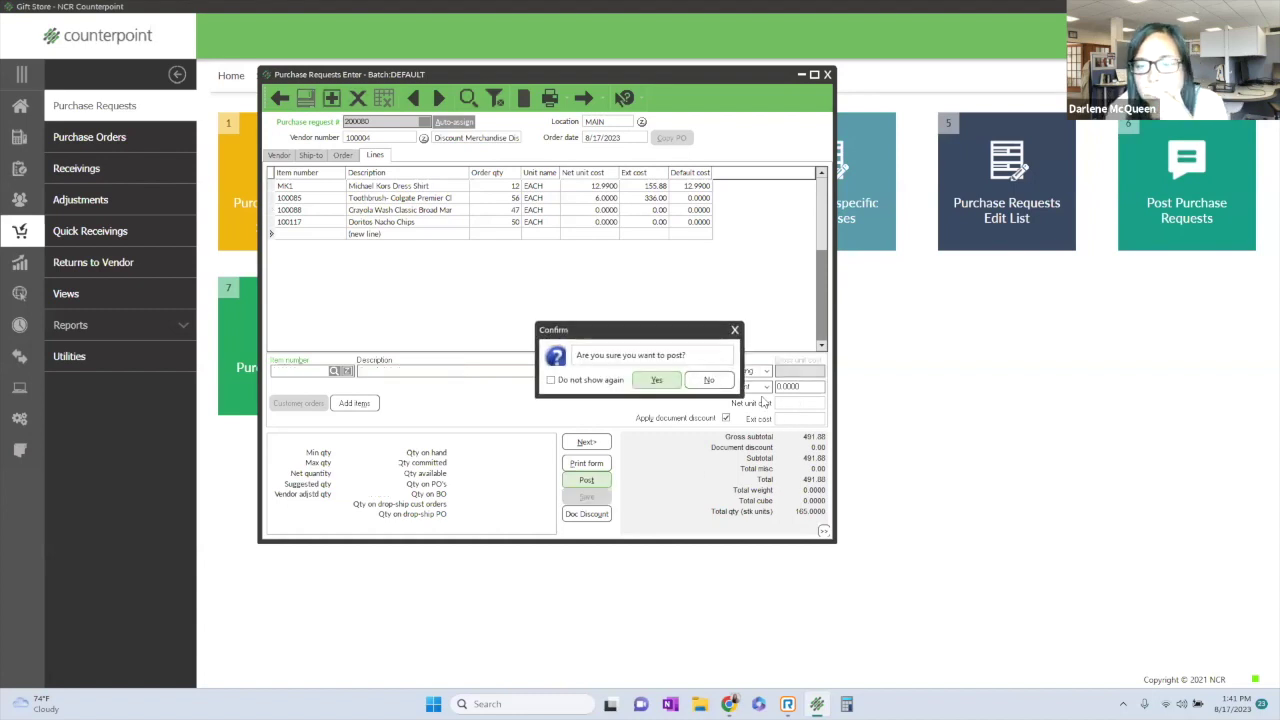
left_click(654, 379)
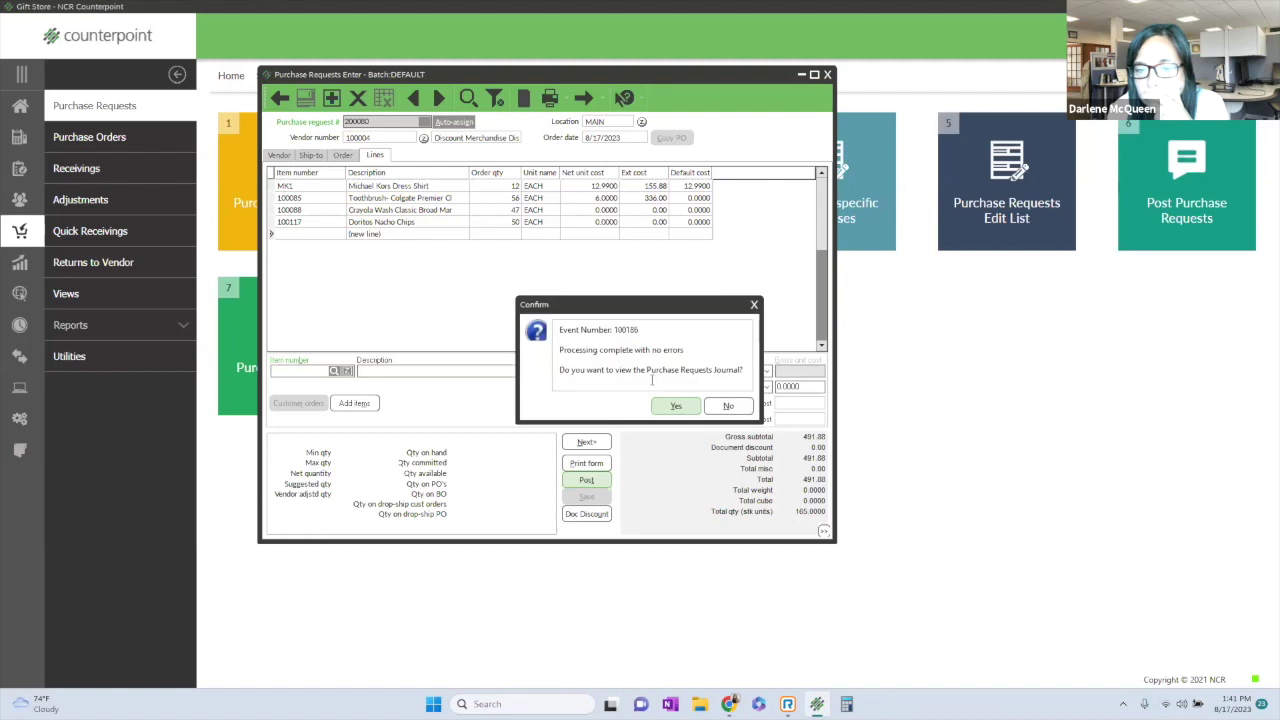
left_click(680, 406)
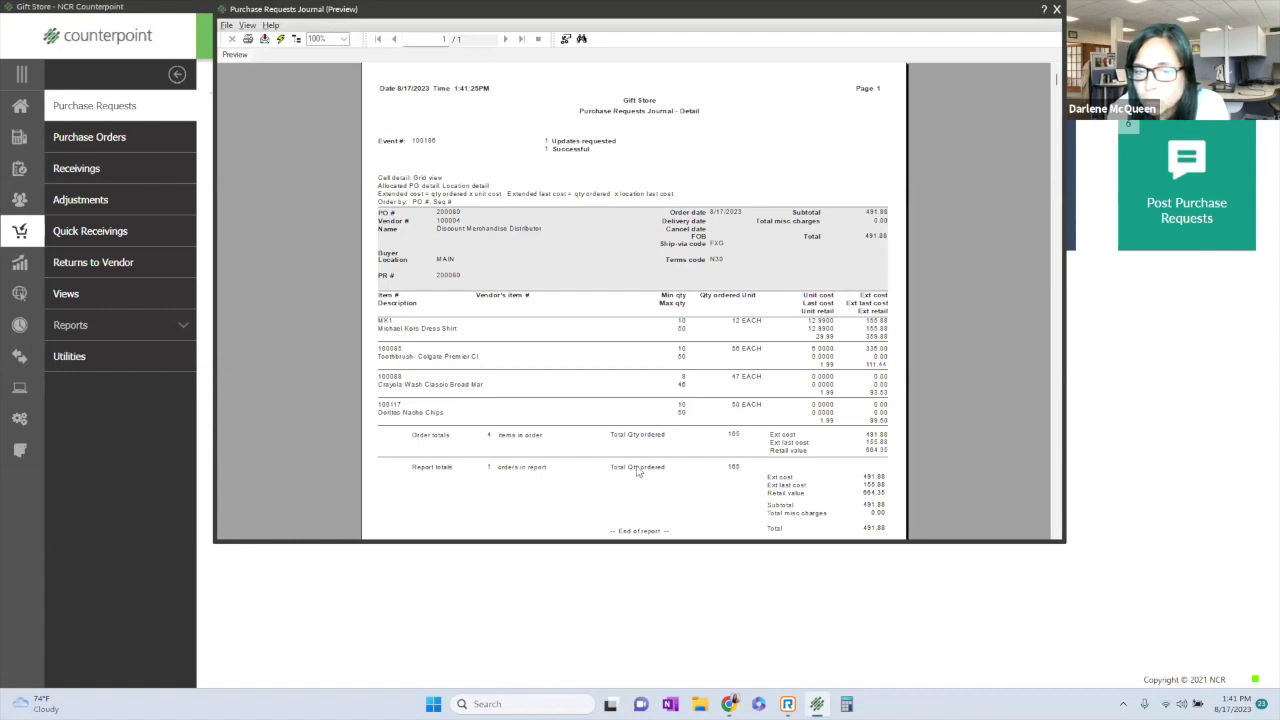
left_click(1057, 10)
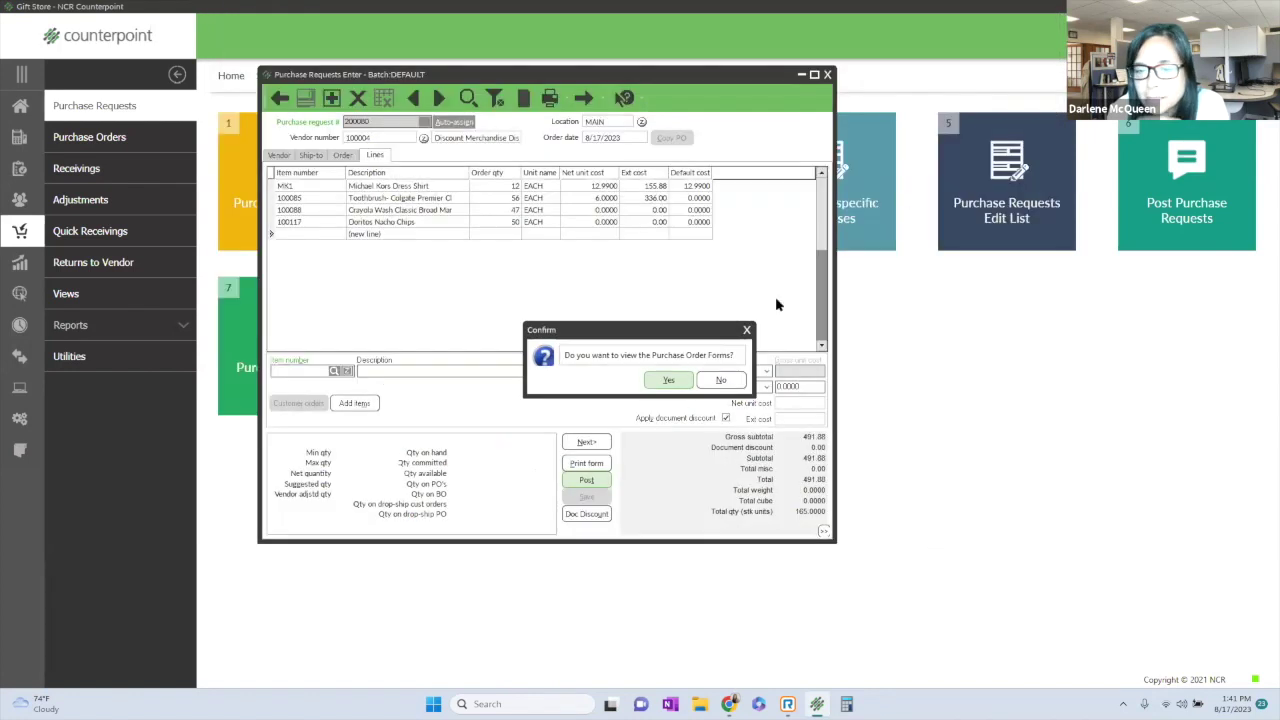
left_click(670, 377)
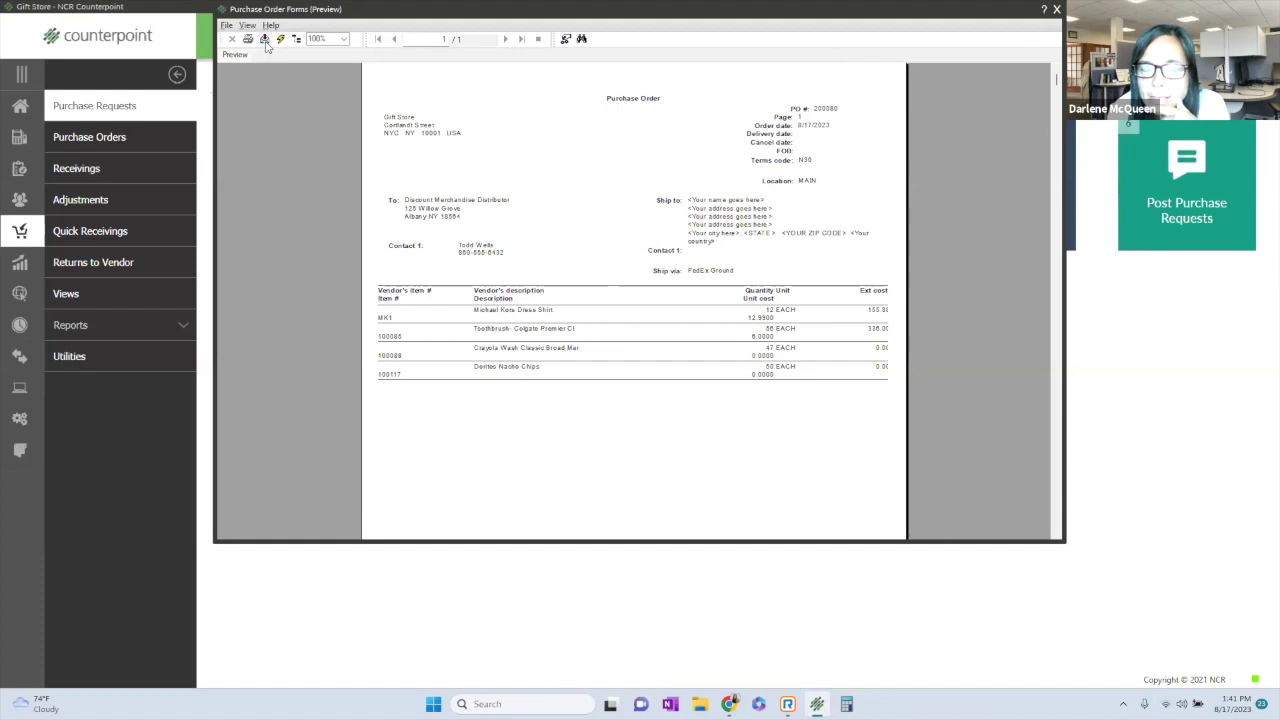
left_click(1056, 10)
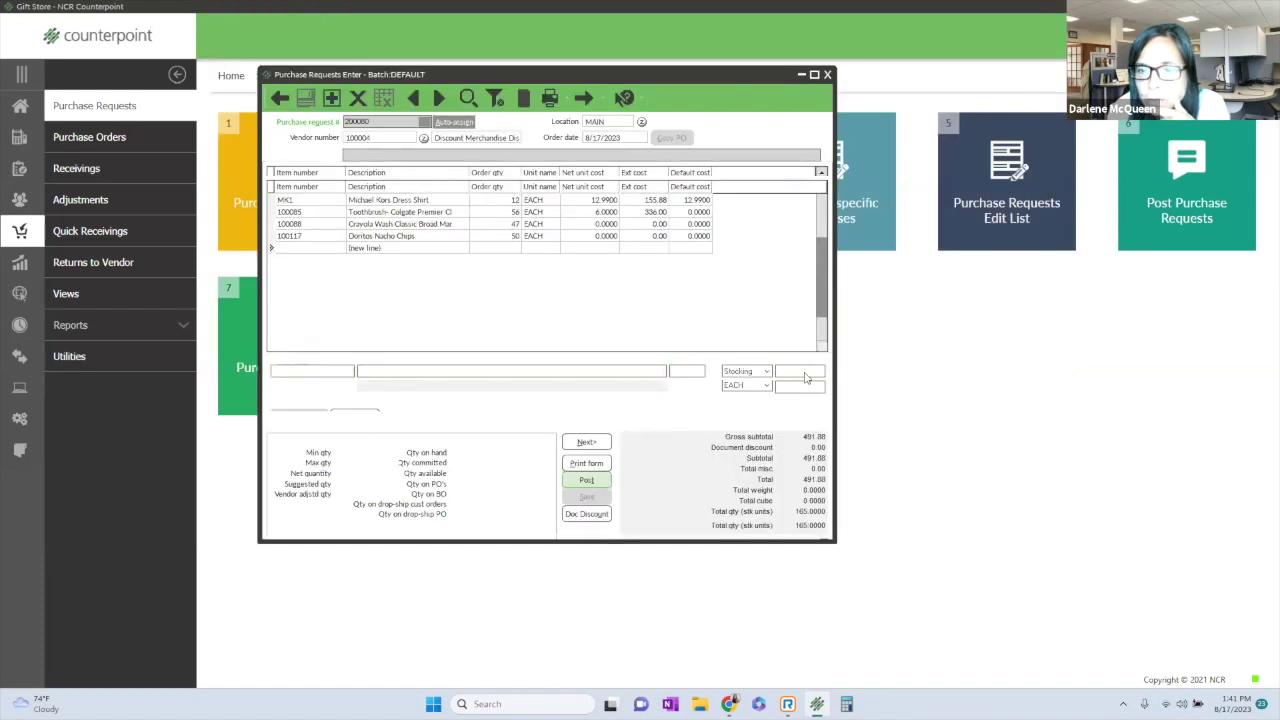
left_click(827, 75)
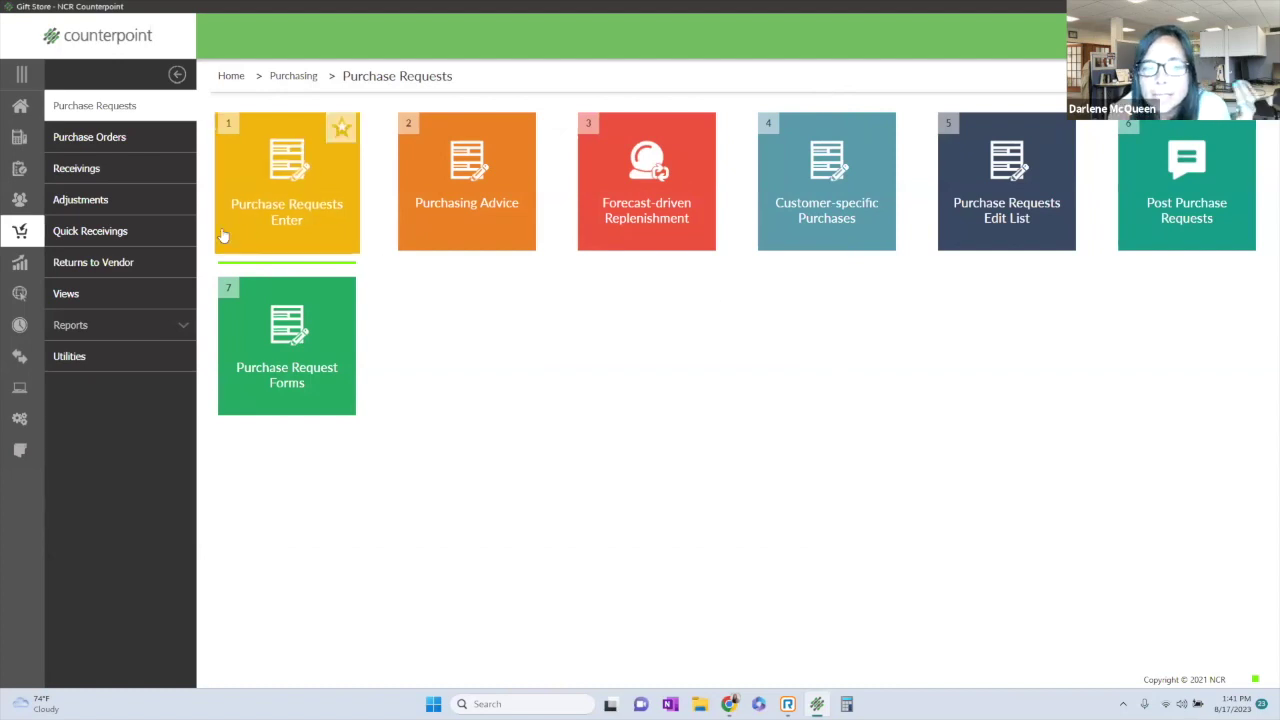
Start a receiving from the Discount Merchandise Distributor purchase order dated 8/17/2023, with lines selected, expected quantities and backorder defaults, and show its lines.
left_click(105, 172)
left_click(258, 177)
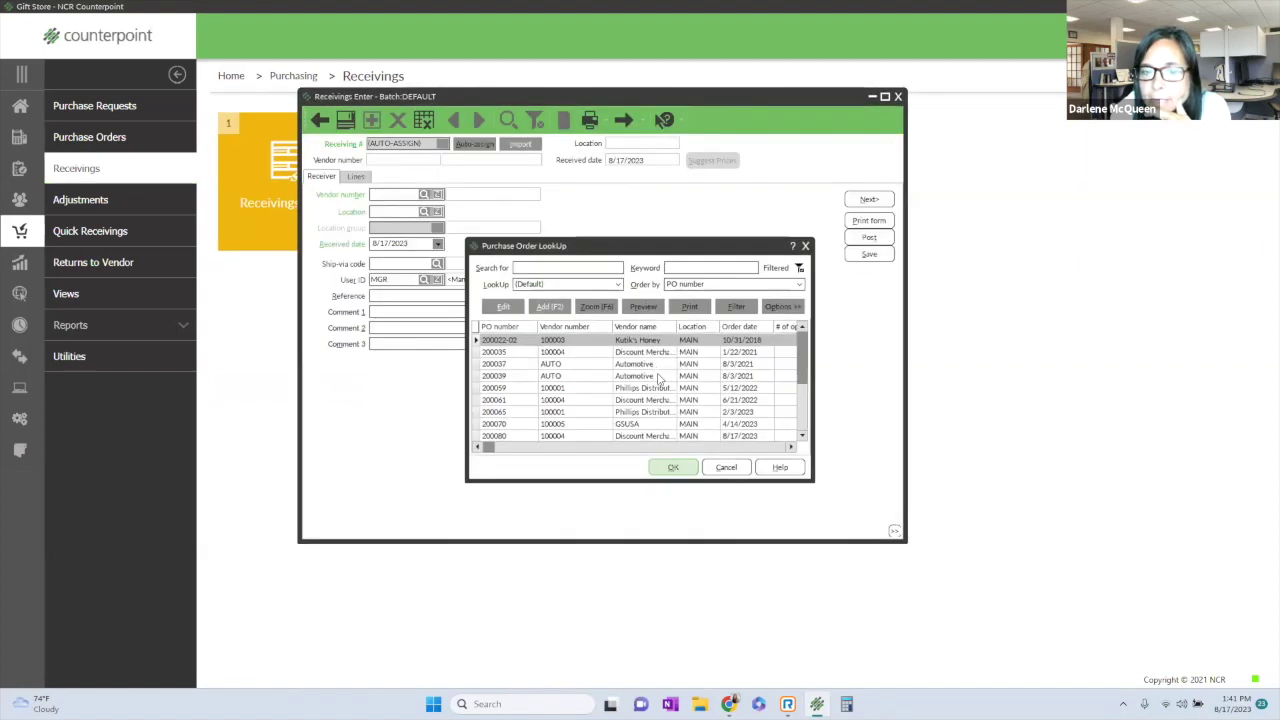
left_click_drag(803, 355, 803, 404)
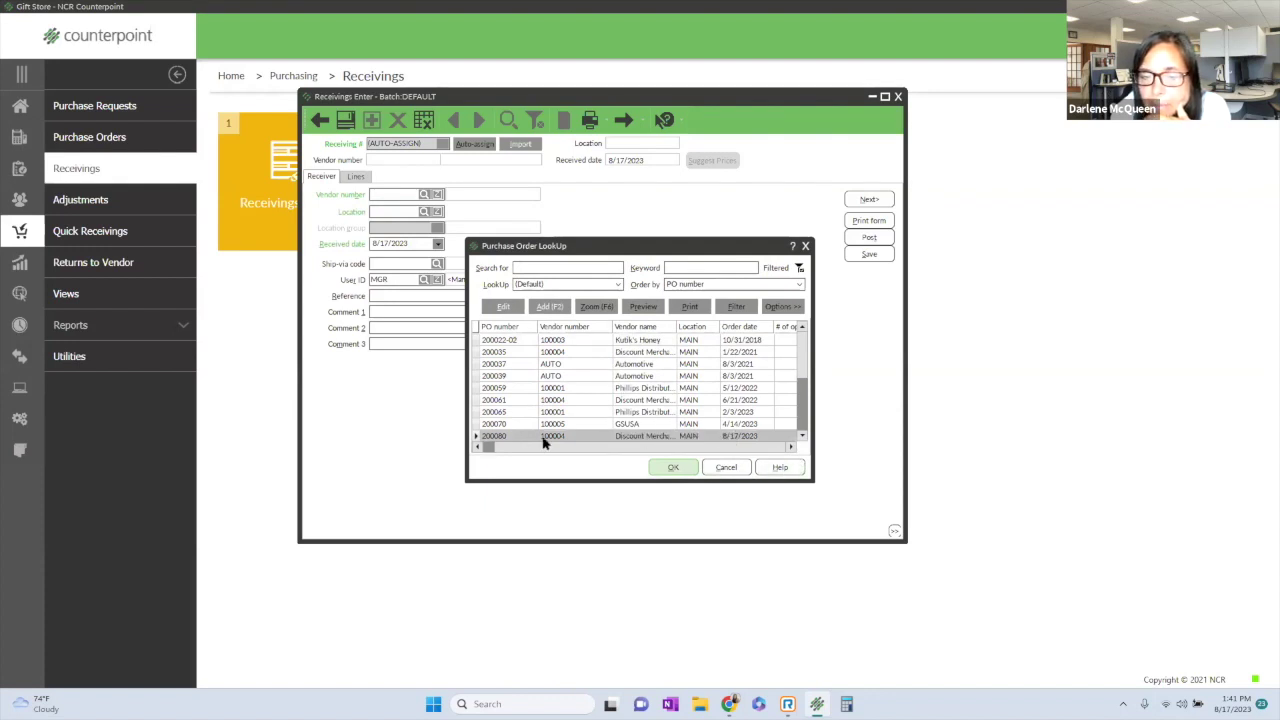
left_click(672, 467)
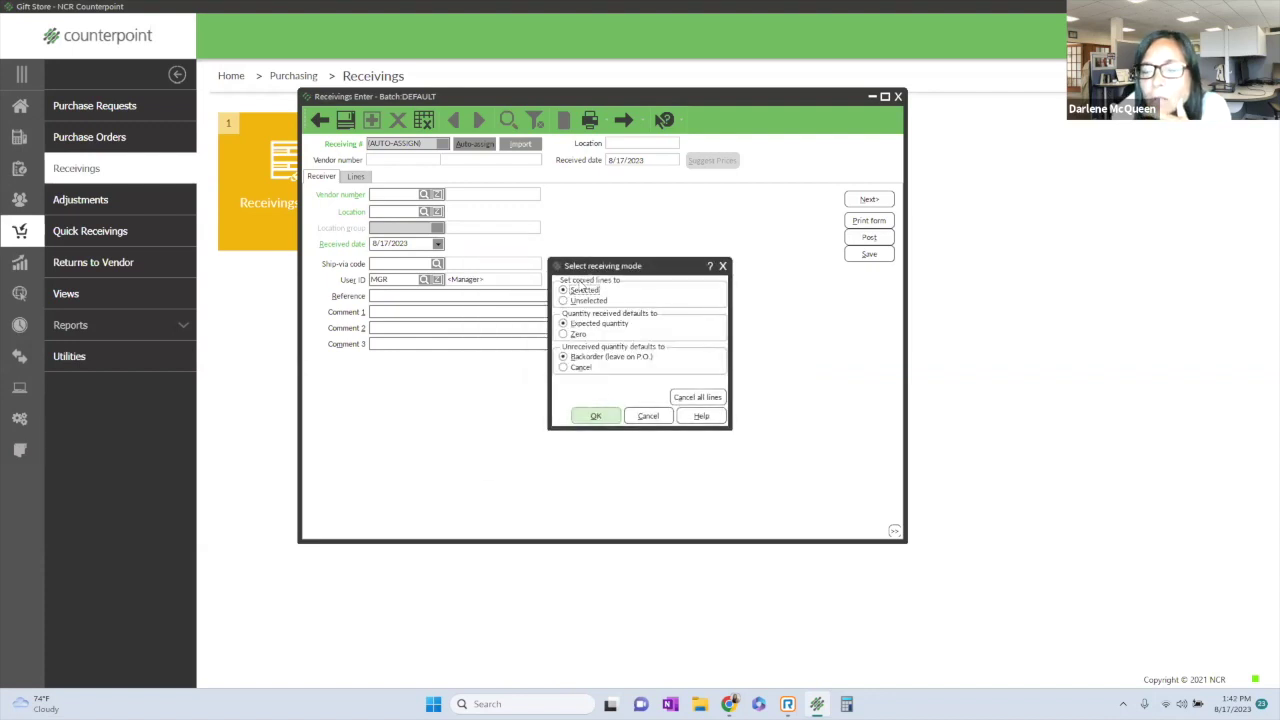
left_click(595, 416)
left_click(368, 177)
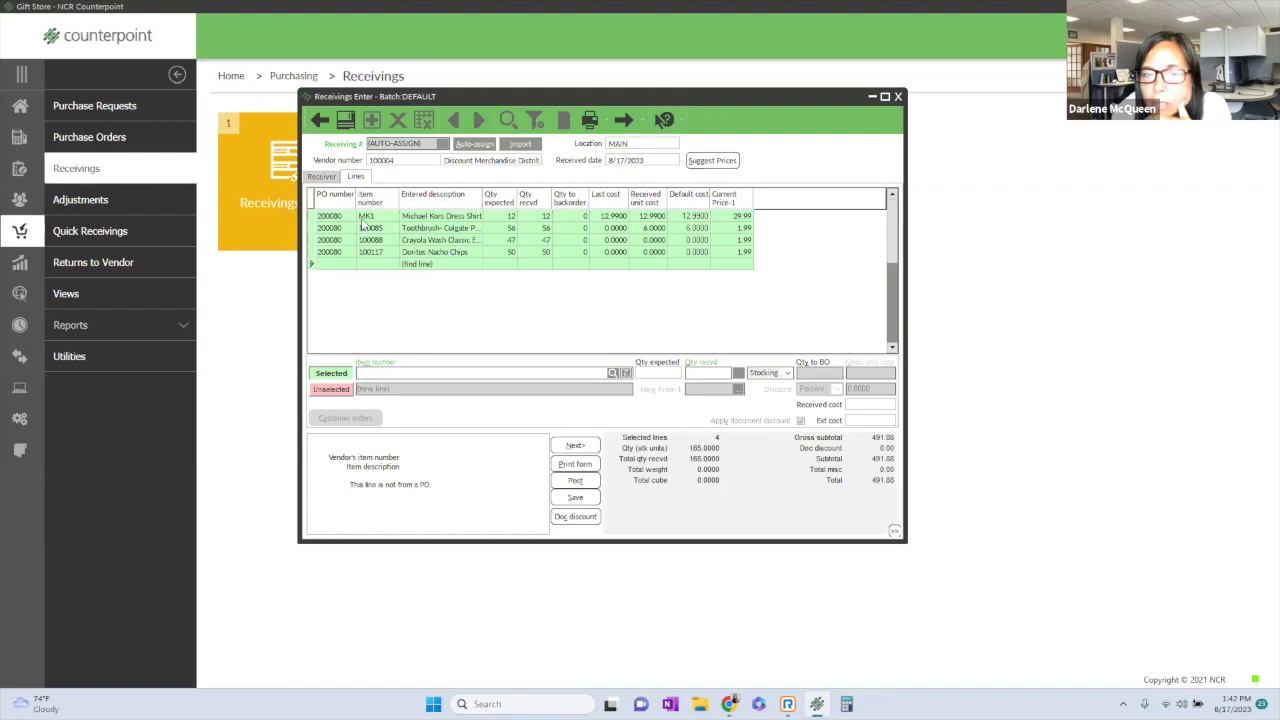
Go through the MK1 and 100085 receiving lines and set the gross unit cost of the 100088 Crayola line to 5.33.
left_click(362, 219)
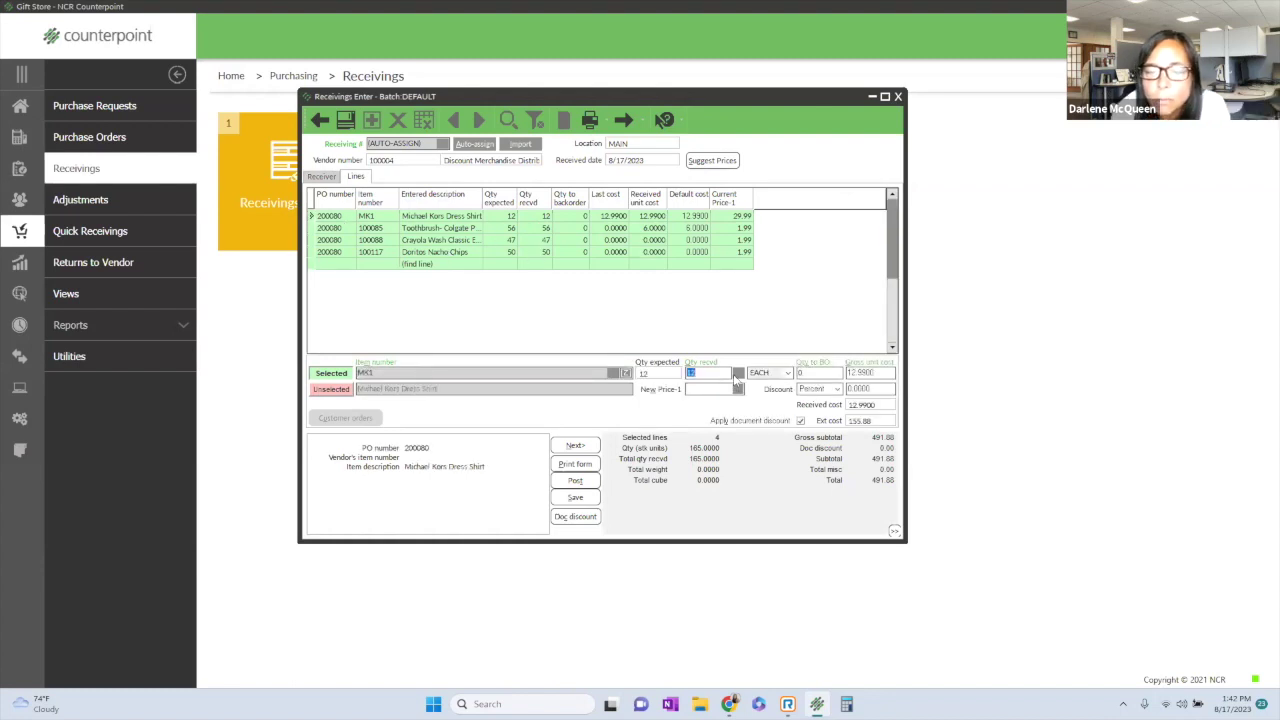
key("Tab")
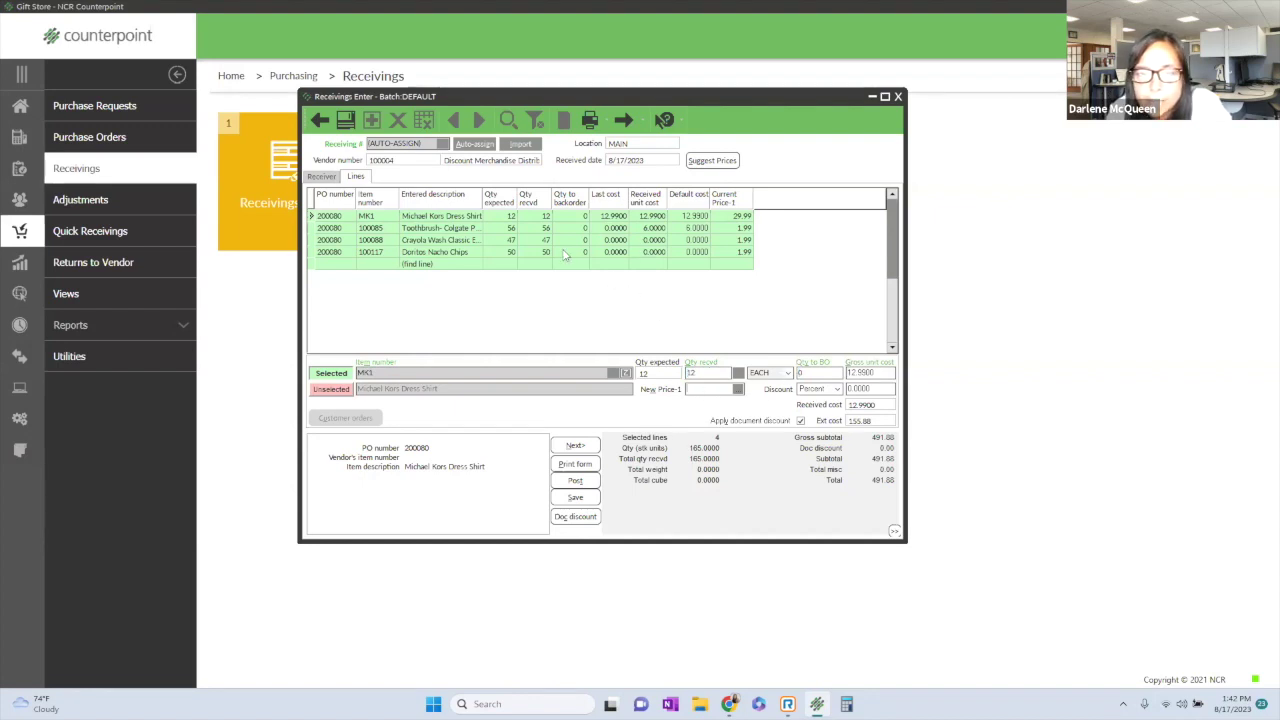
key("Tab")
key("Tab")
key("Tab")
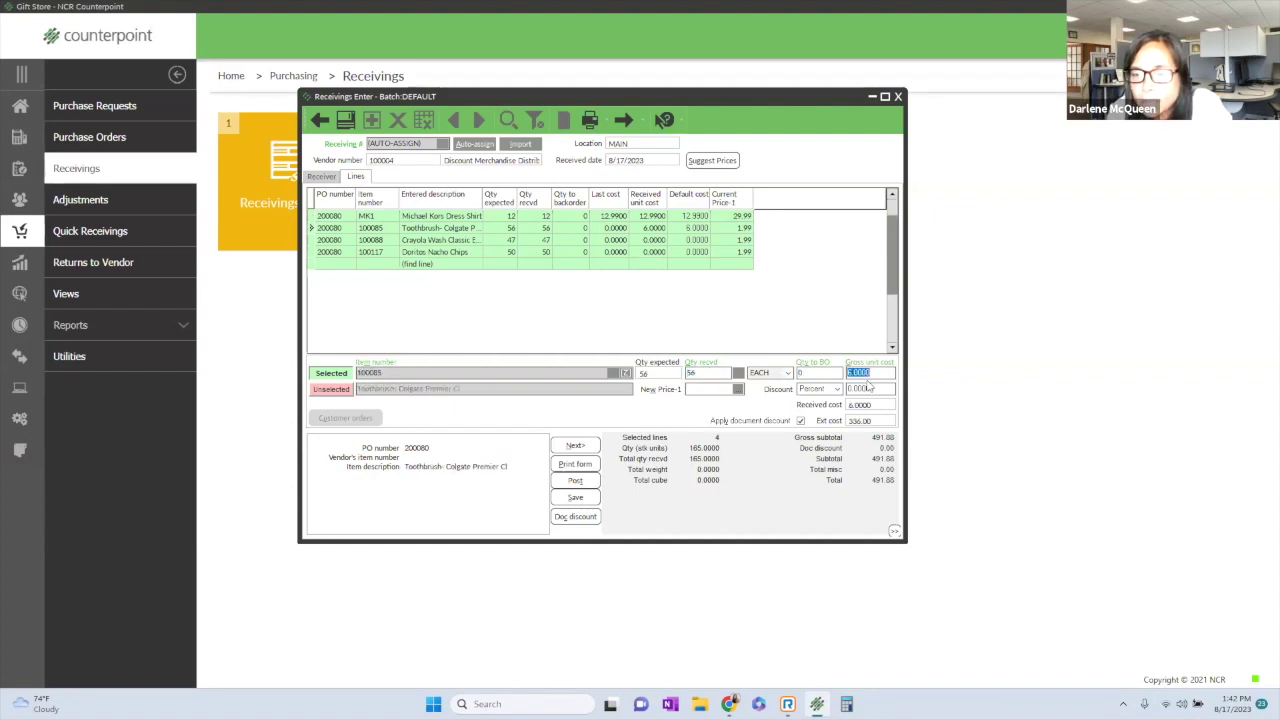
key("Tab")
key("Tab")
key("Tab")
type("5.33")
key("Tab")
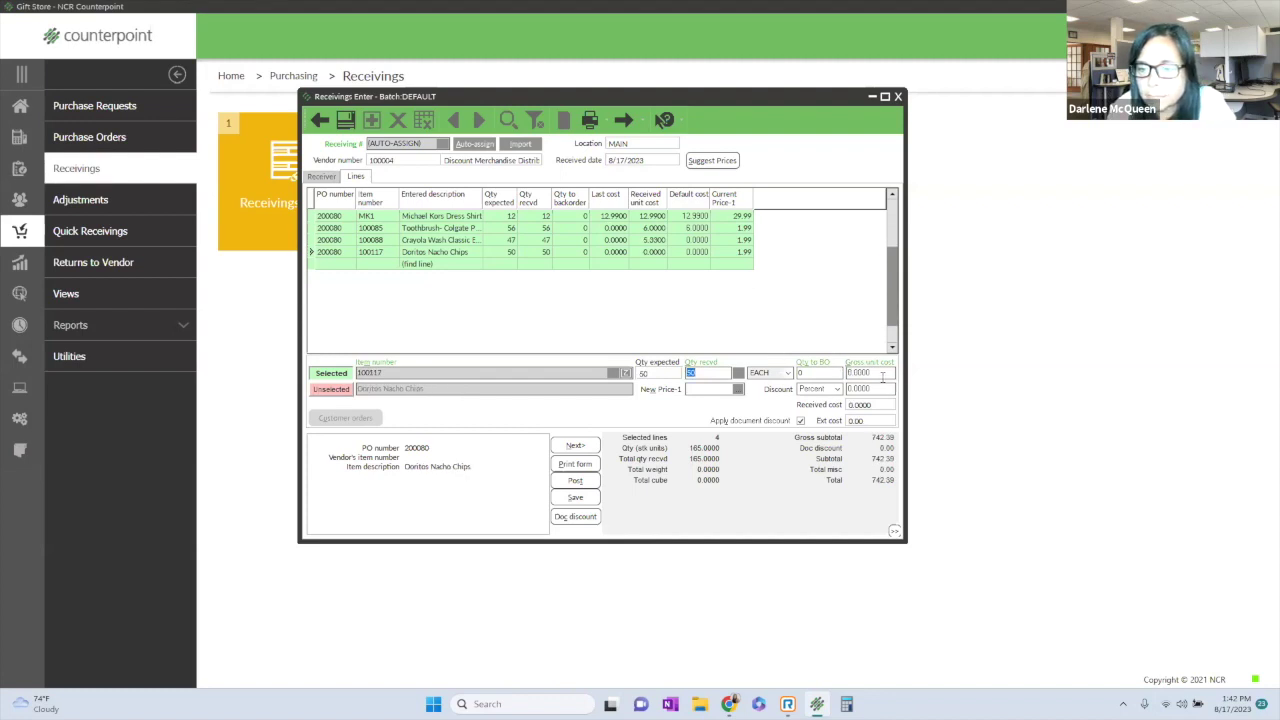
Set the gross unit cost of the 100117 Doritos Nacho Chips receiving line to 4.33.
key("Tab")
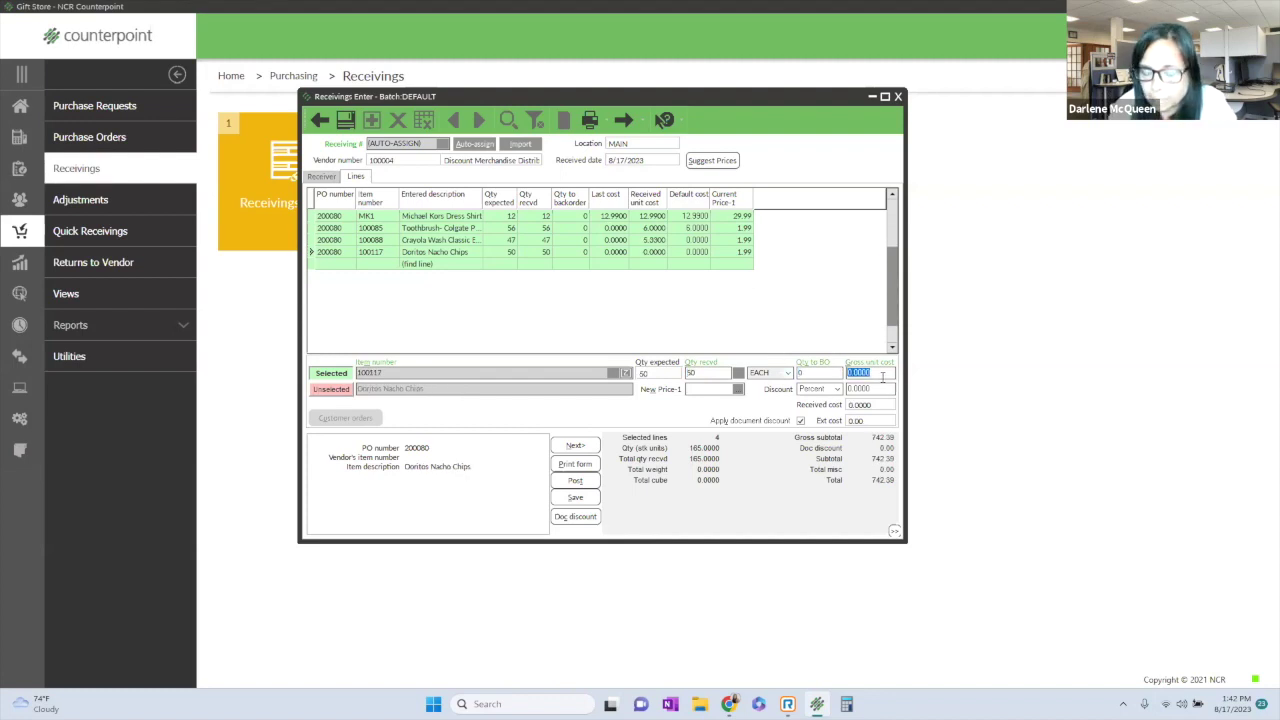
type("4.33")
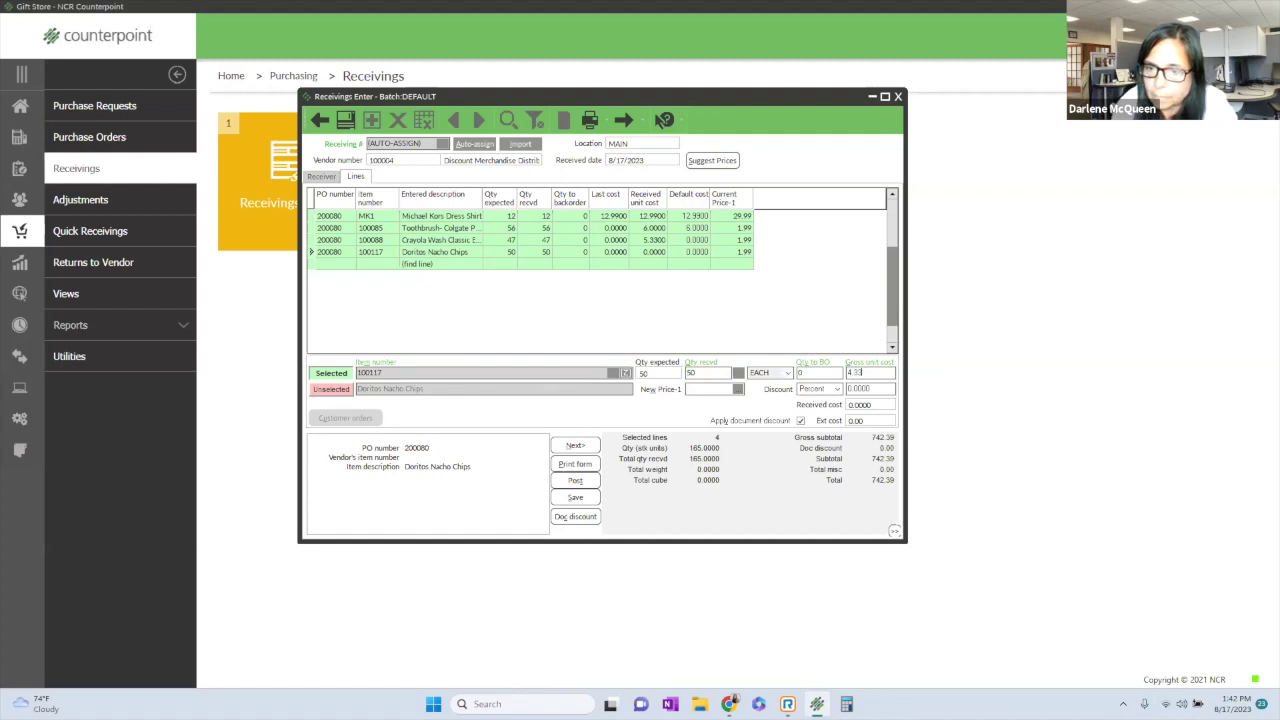
key("Tab")
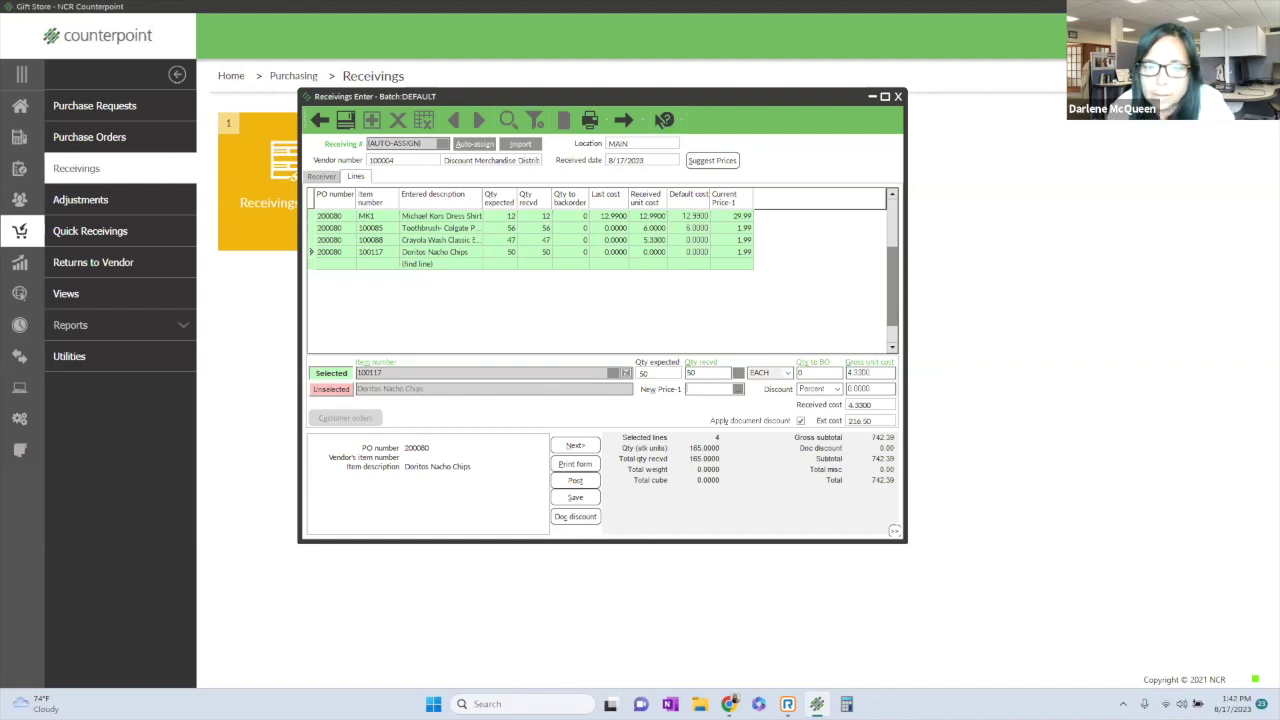
Save and post the receiving, viewing its Receivings Journal and Receiver Forms.
left_click(575, 497)
left_click(575, 480)
left_click(656, 380)
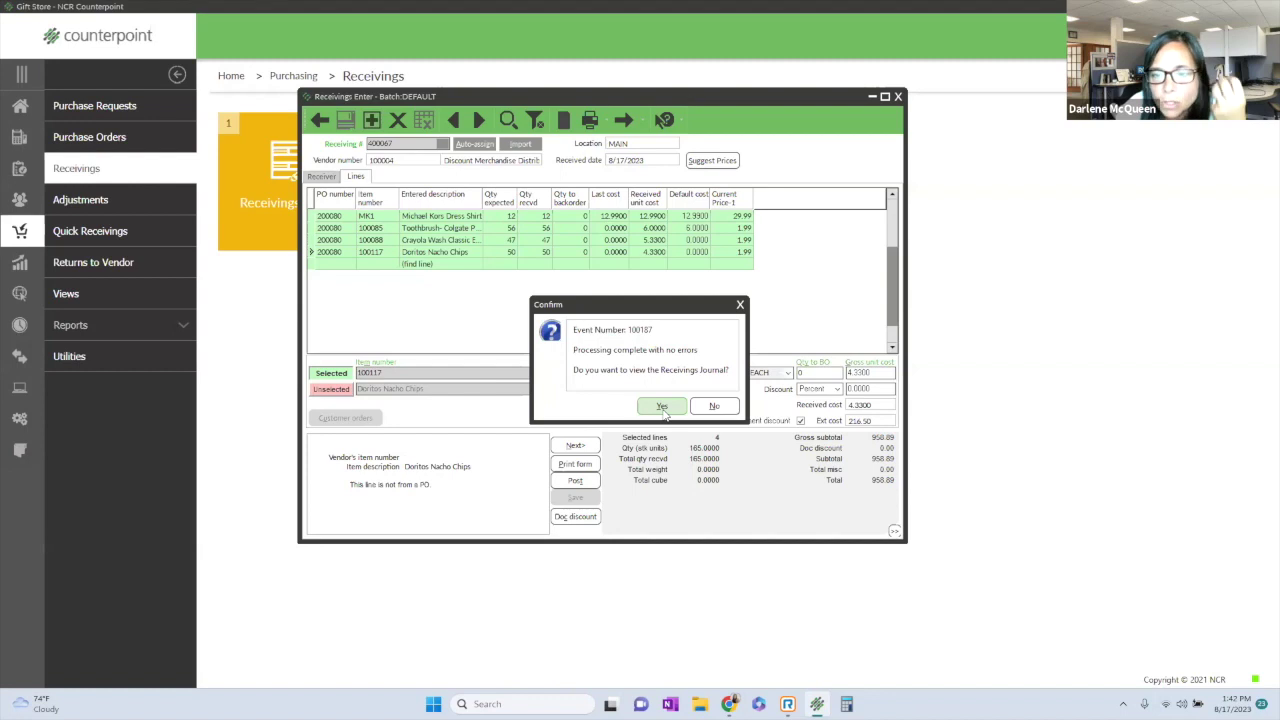
left_click(662, 407)
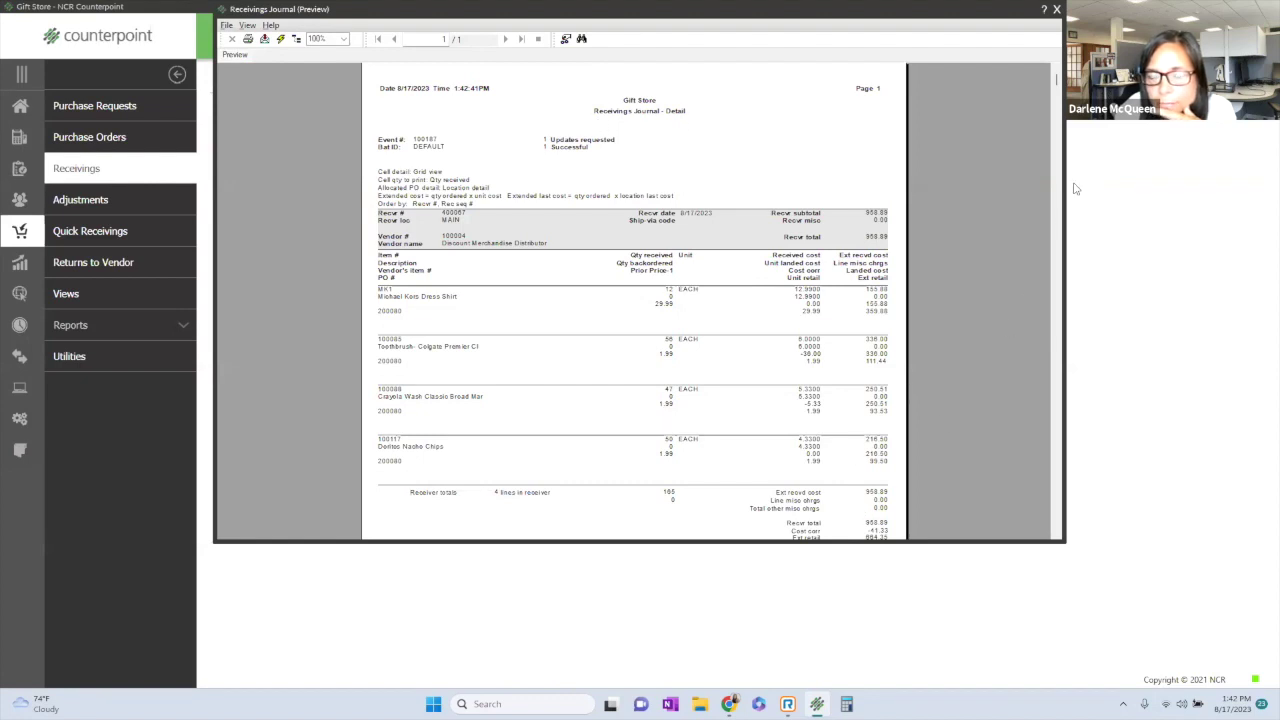
left_click(1057, 11)
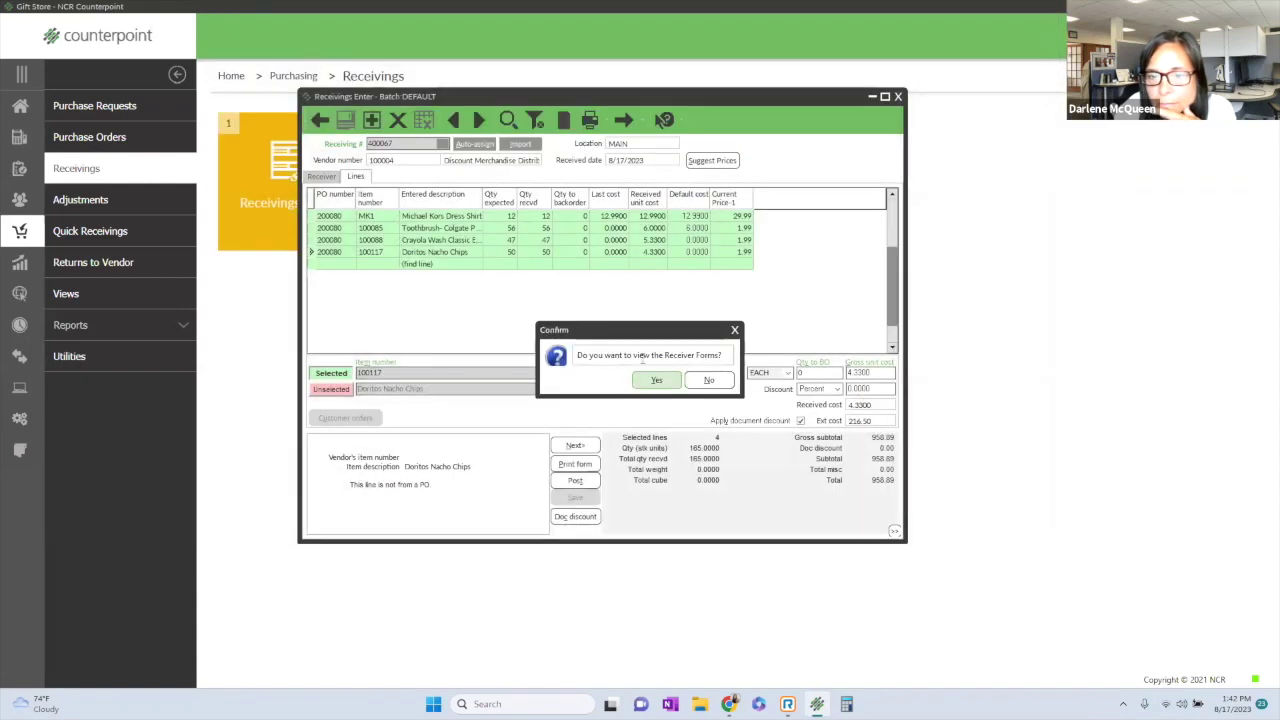
left_click(658, 384)
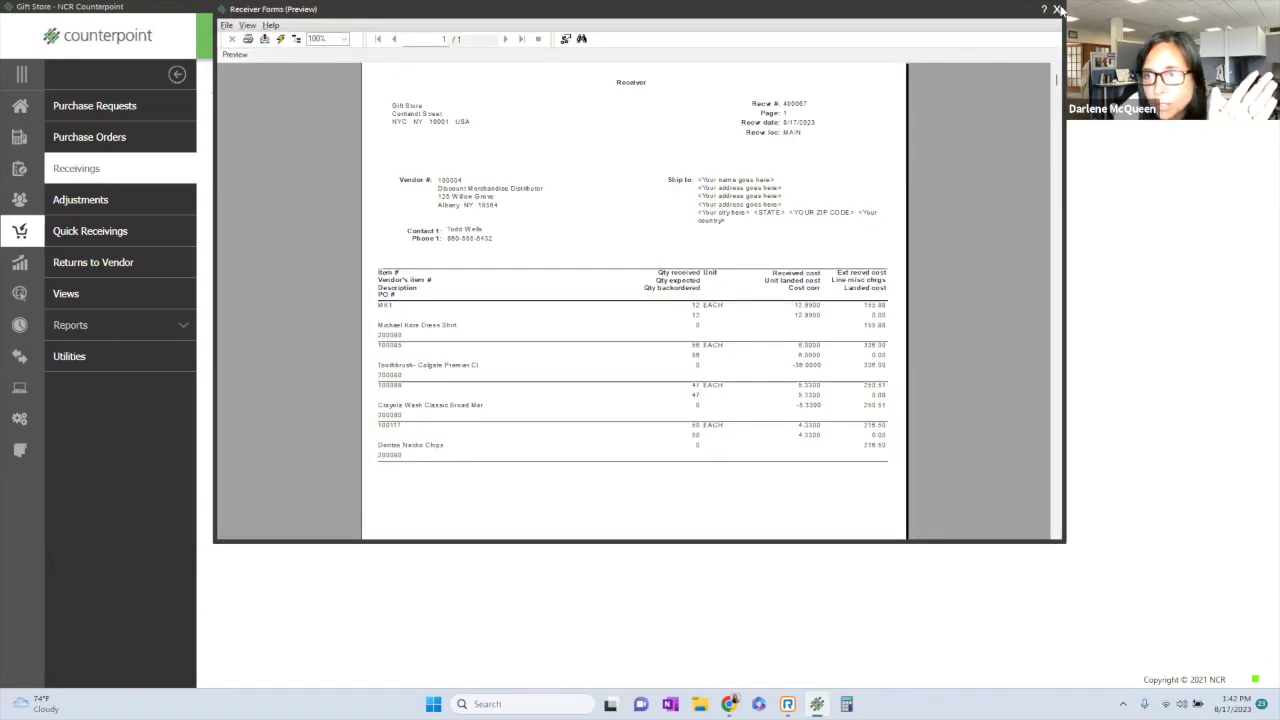
left_click(1057, 11)
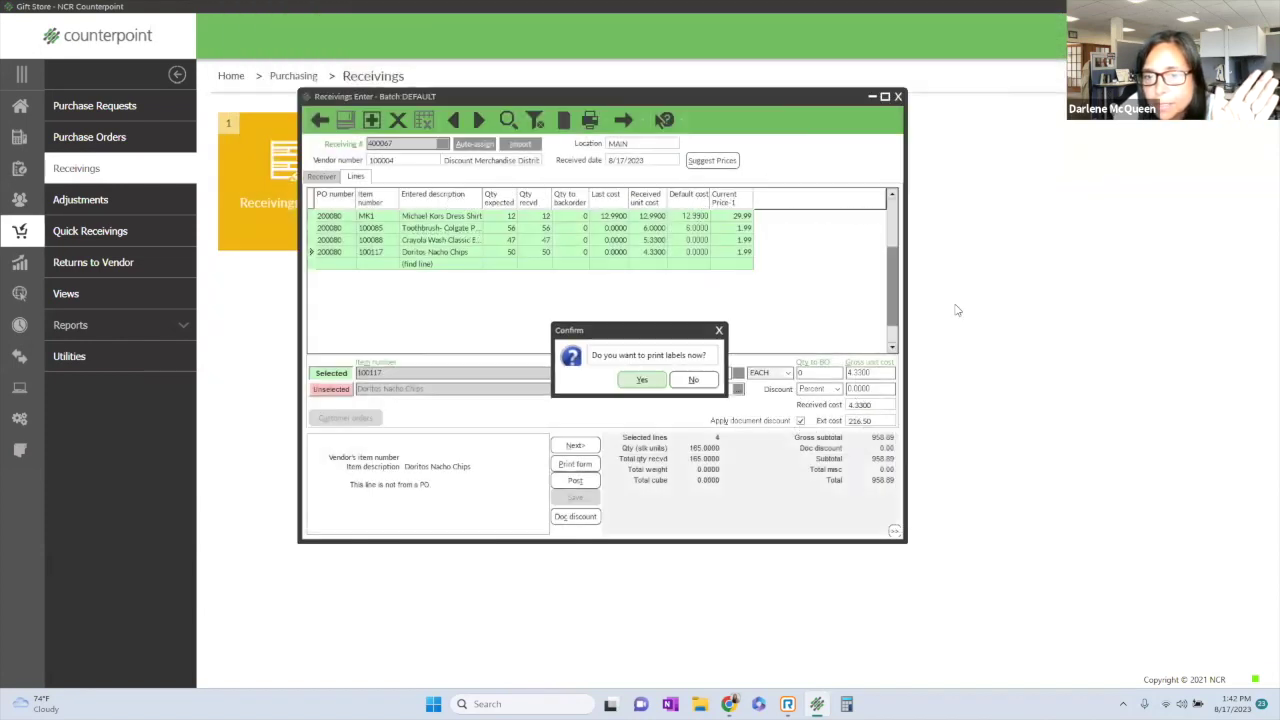
Preview the receiving labels for label job ITEM-RECV, check the first and last labels, and close the preview.
left_click(658, 385)
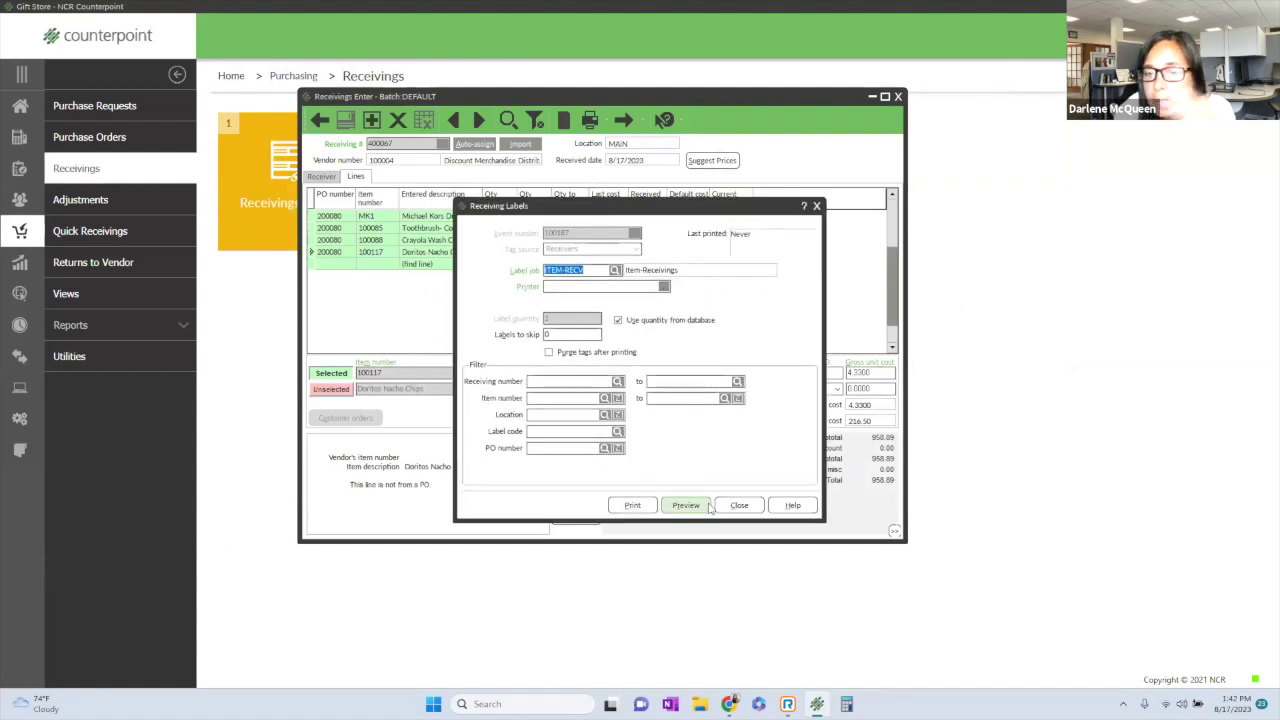
left_click(684, 507)
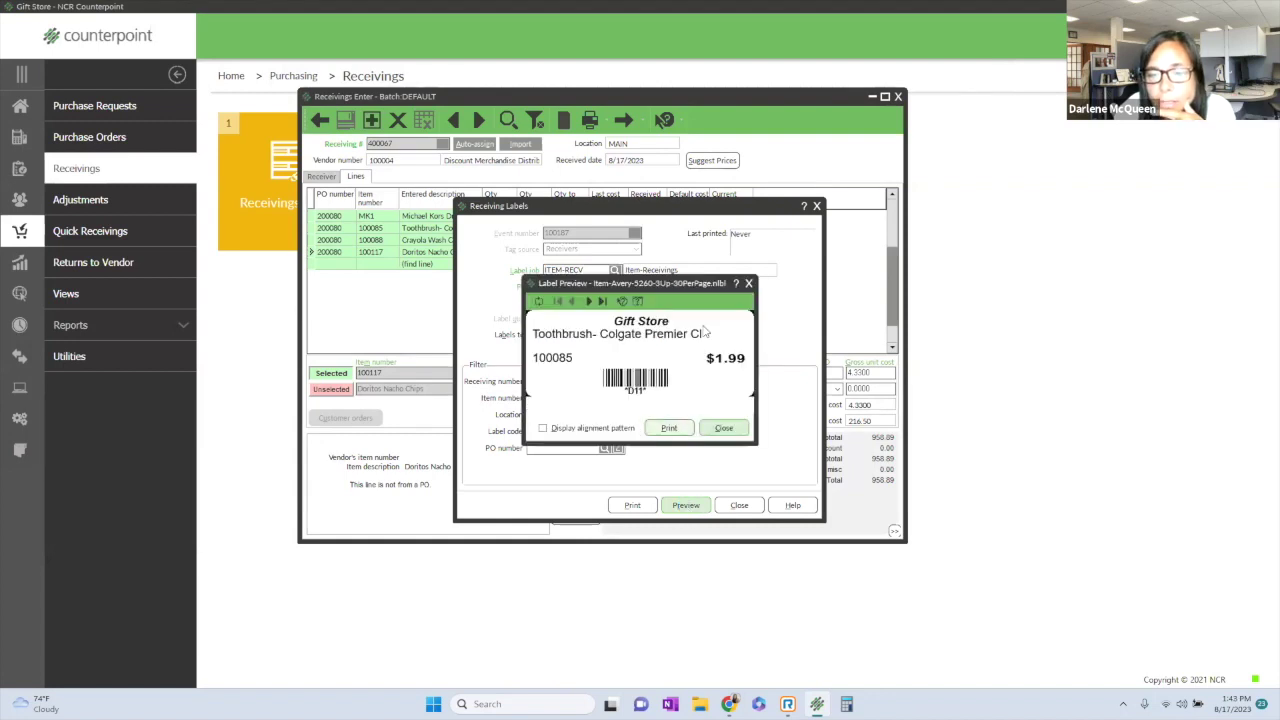
left_click(602, 302)
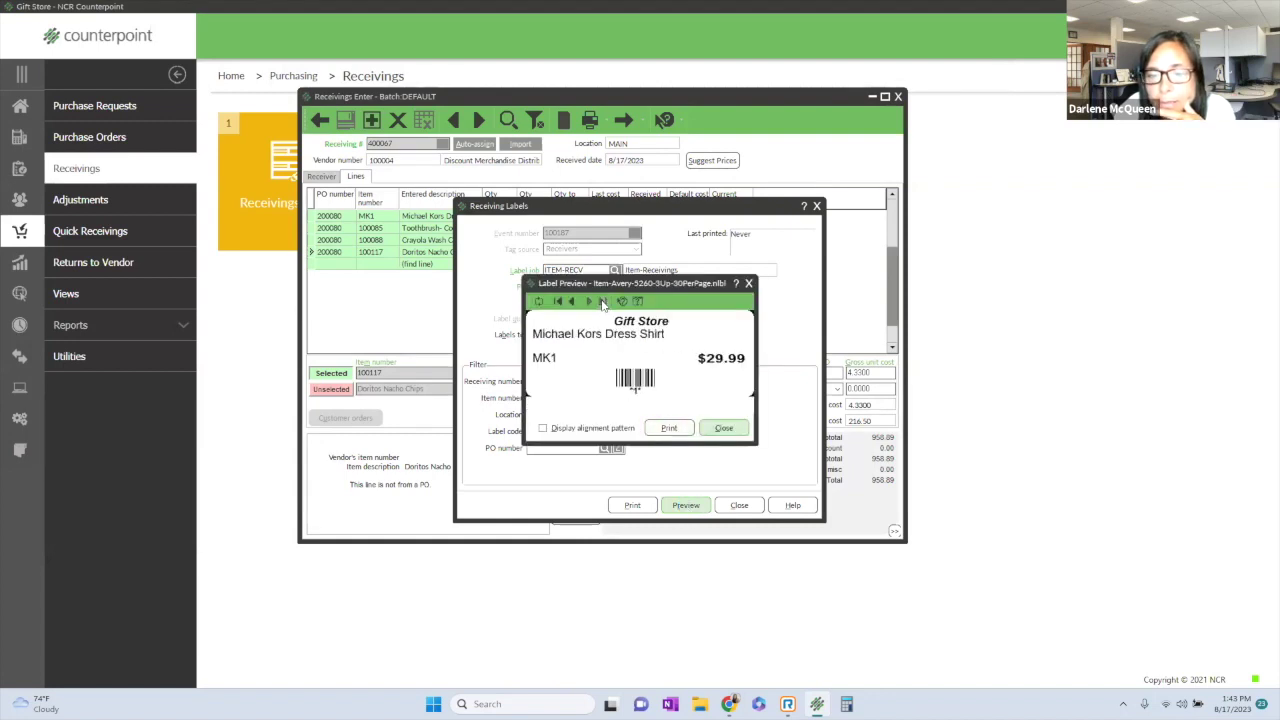
left_click(749, 283)
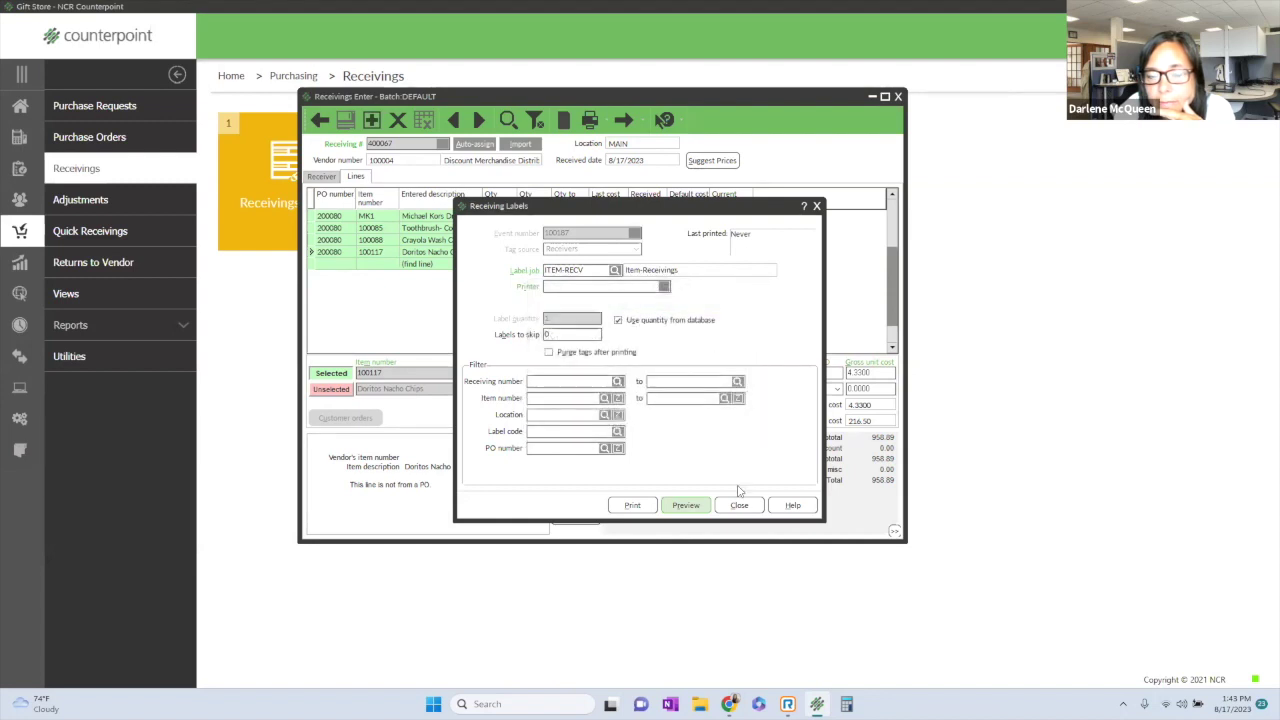
Close the receiving labels and receivings entry windows and return to the home page.
left_click(739, 505)
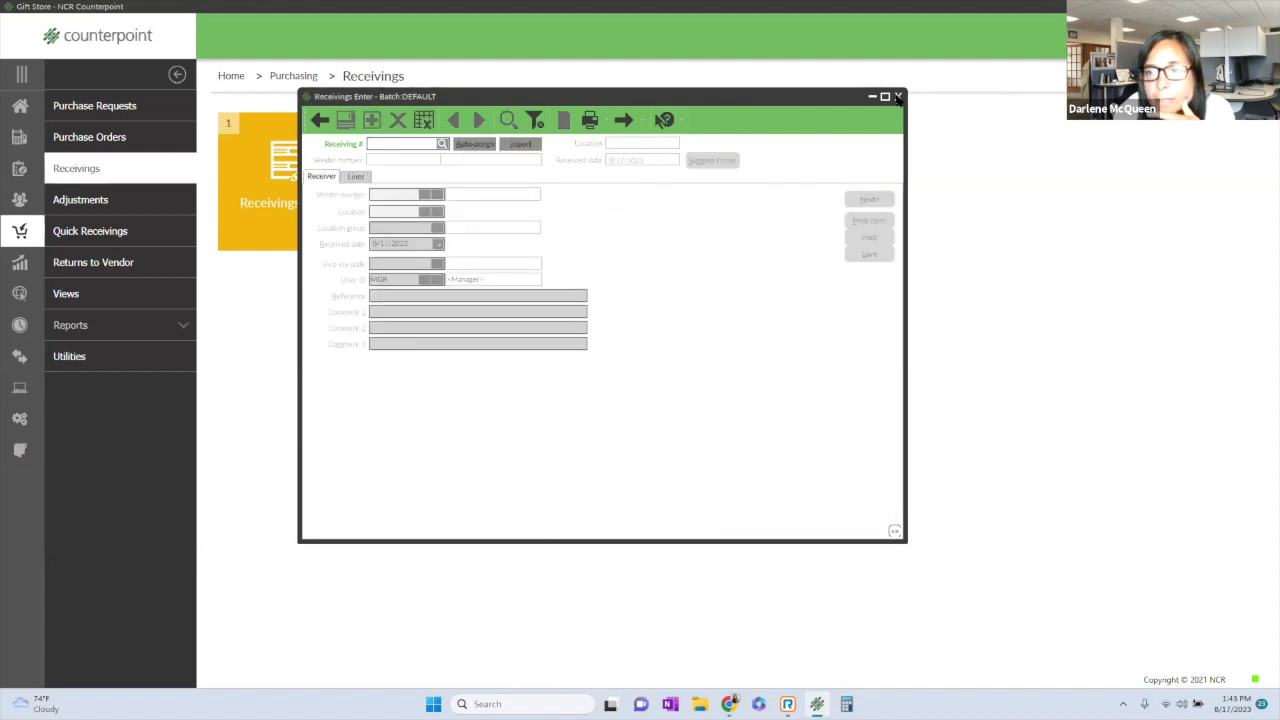
left_click(898, 97)
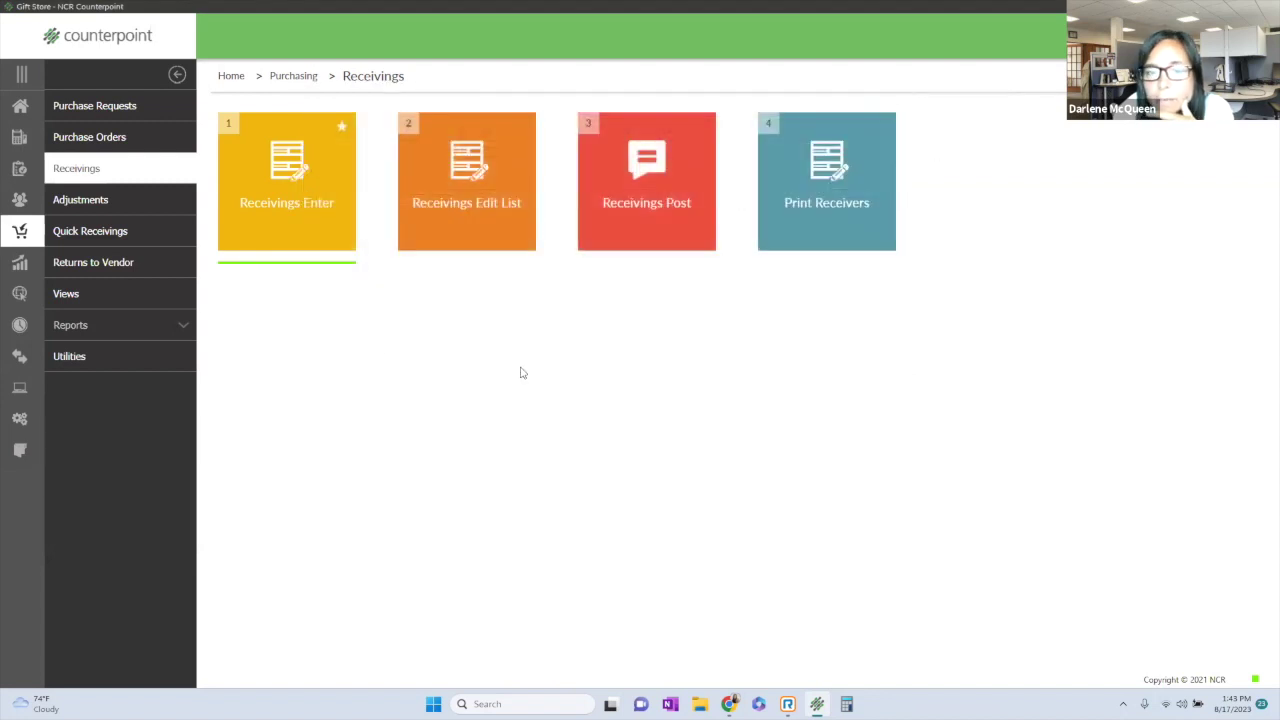
left_click(20, 106)
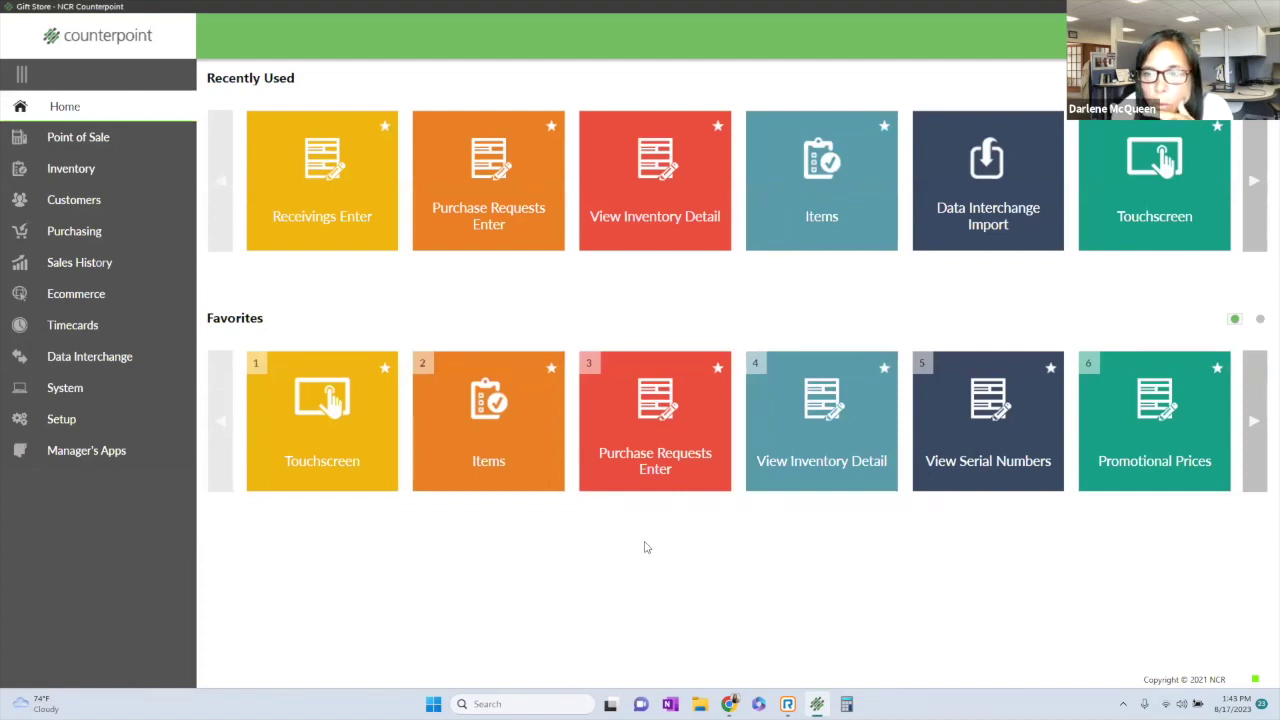
Open the Merchandise Analysis Report from the inventory reports and reposition its window.
left_click(72, 170)
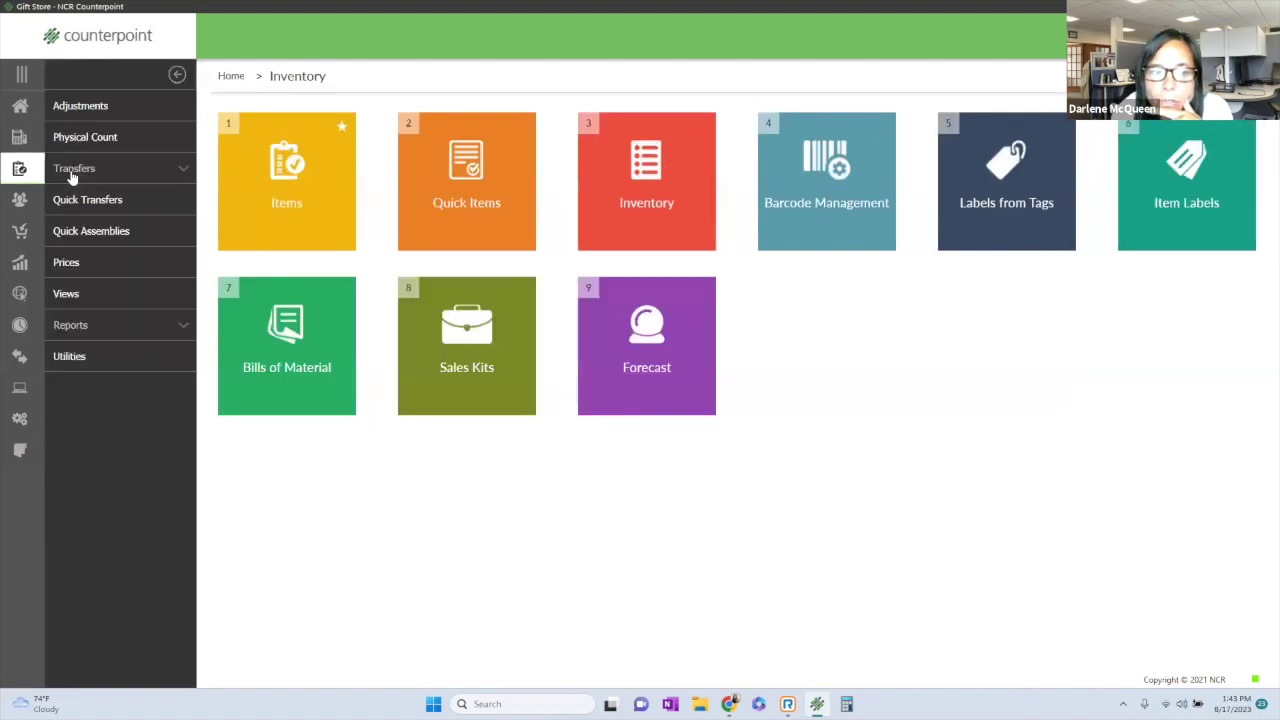
left_click(87, 330)
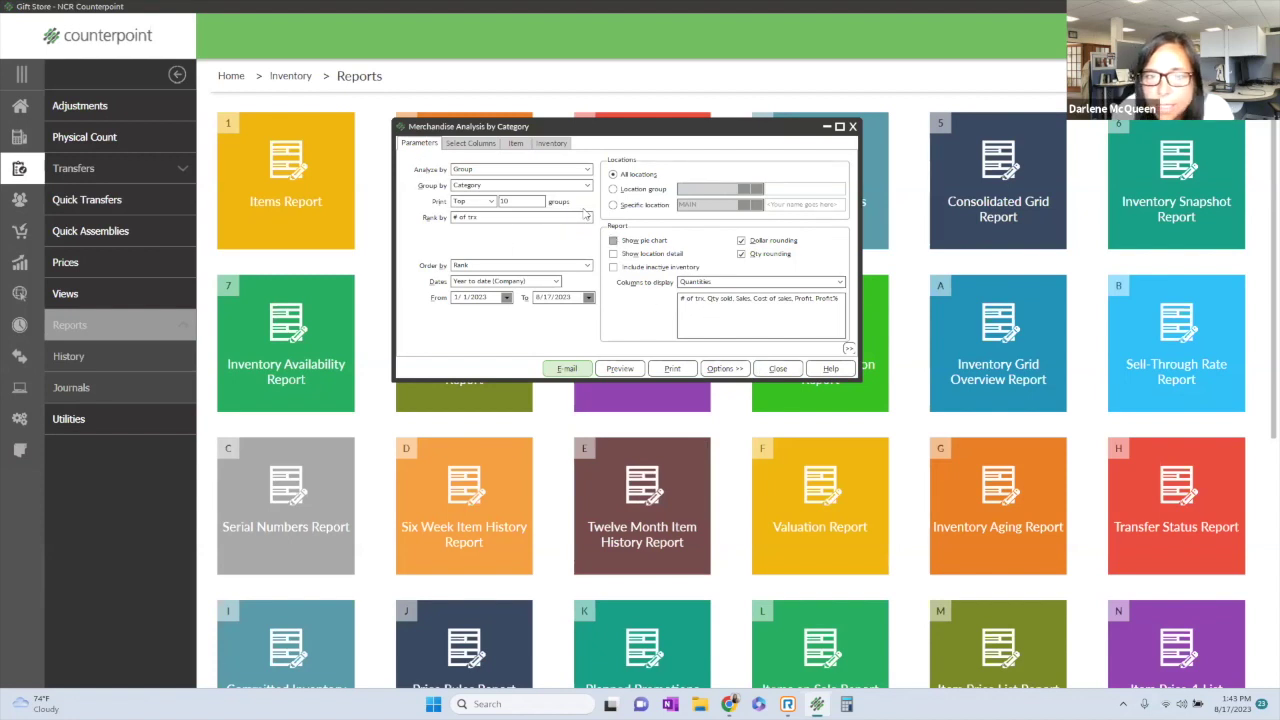
left_click_drag(507, 128, 559, 89)
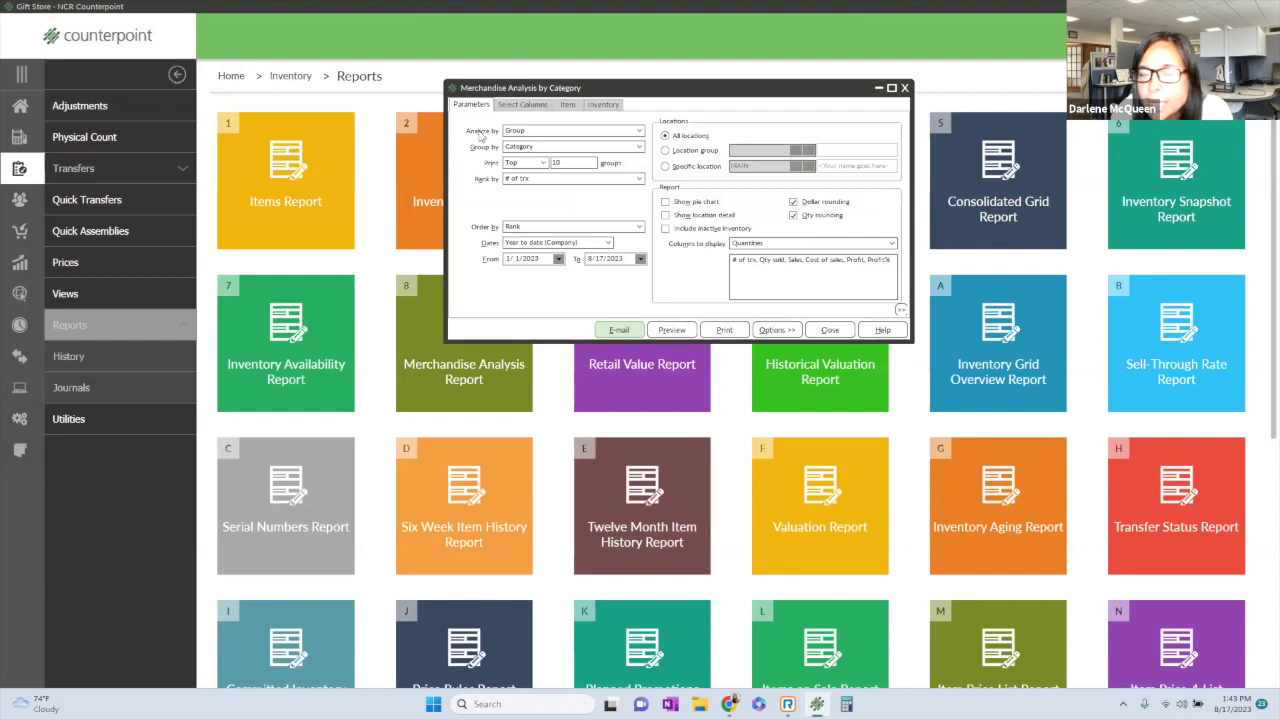
Set the merchandise analysis to analyze by Group and group by Categ/Subcat.
left_click(640, 133)
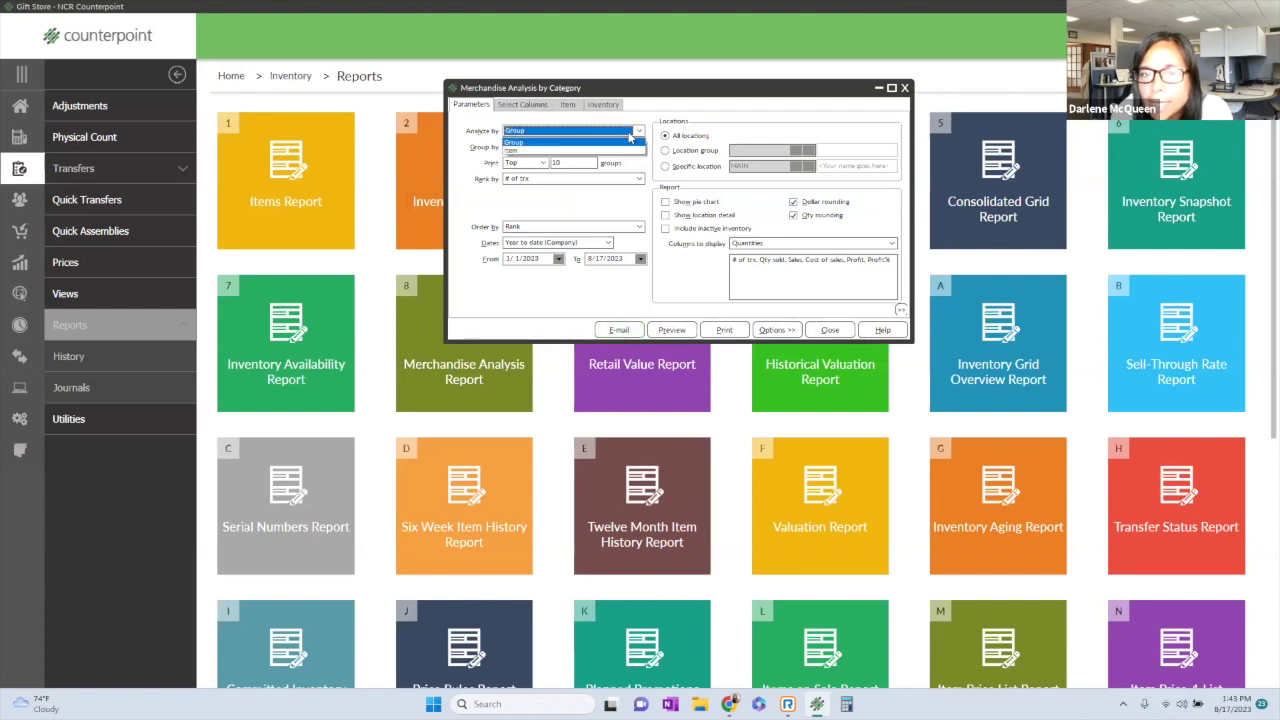
left_click(537, 151)
left_click(638, 133)
left_click(575, 141)
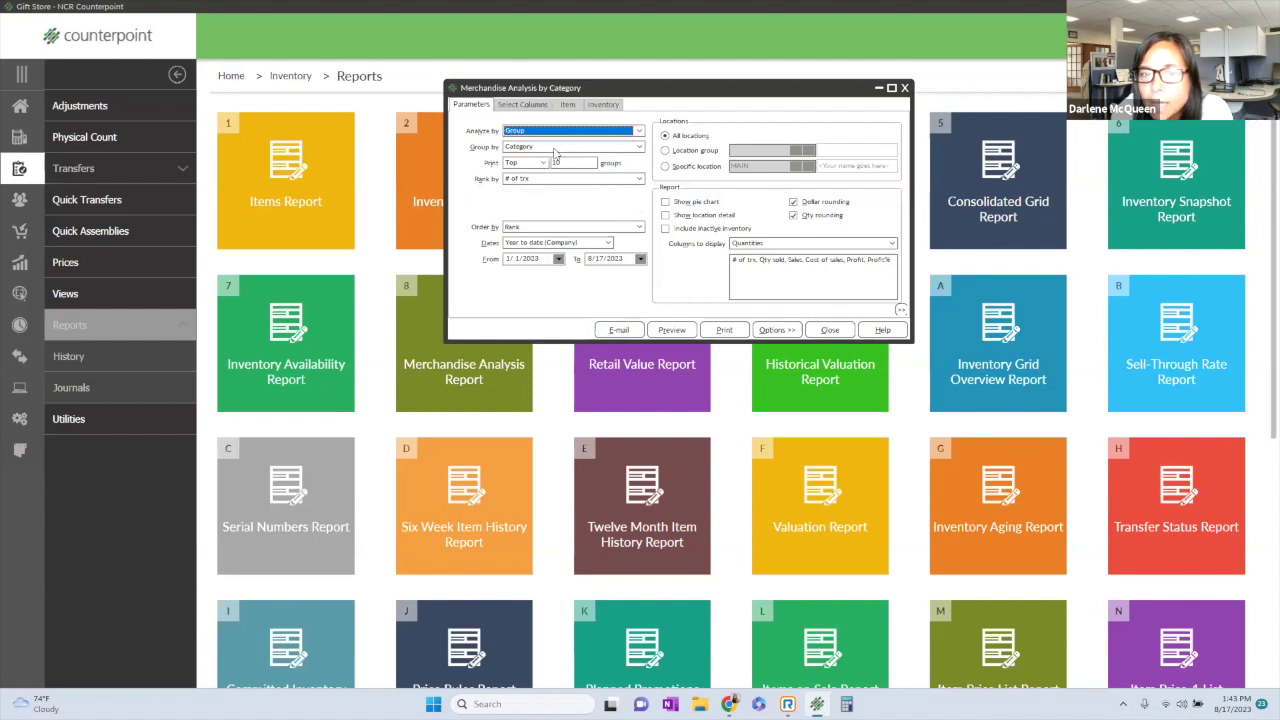
left_click(555, 148)
left_click(575, 177)
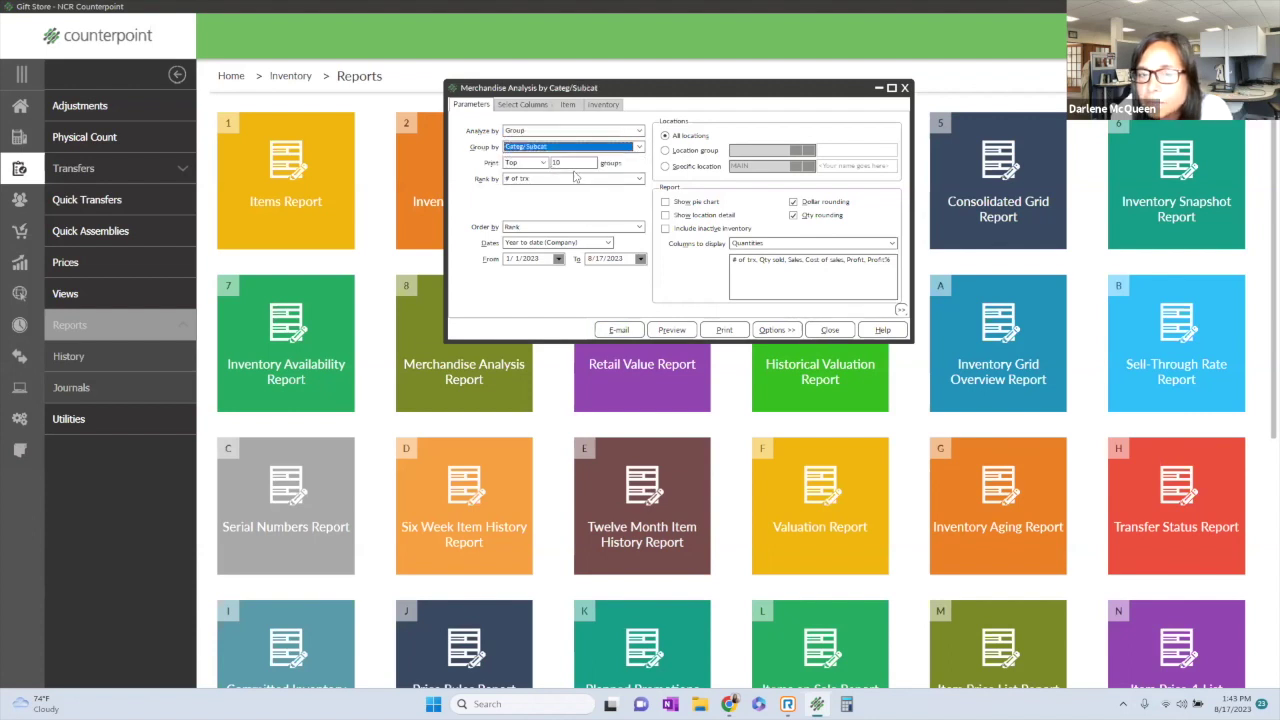
Try Season as the report grouping and switch back to Categ/Subcat.
left_click(638, 147)
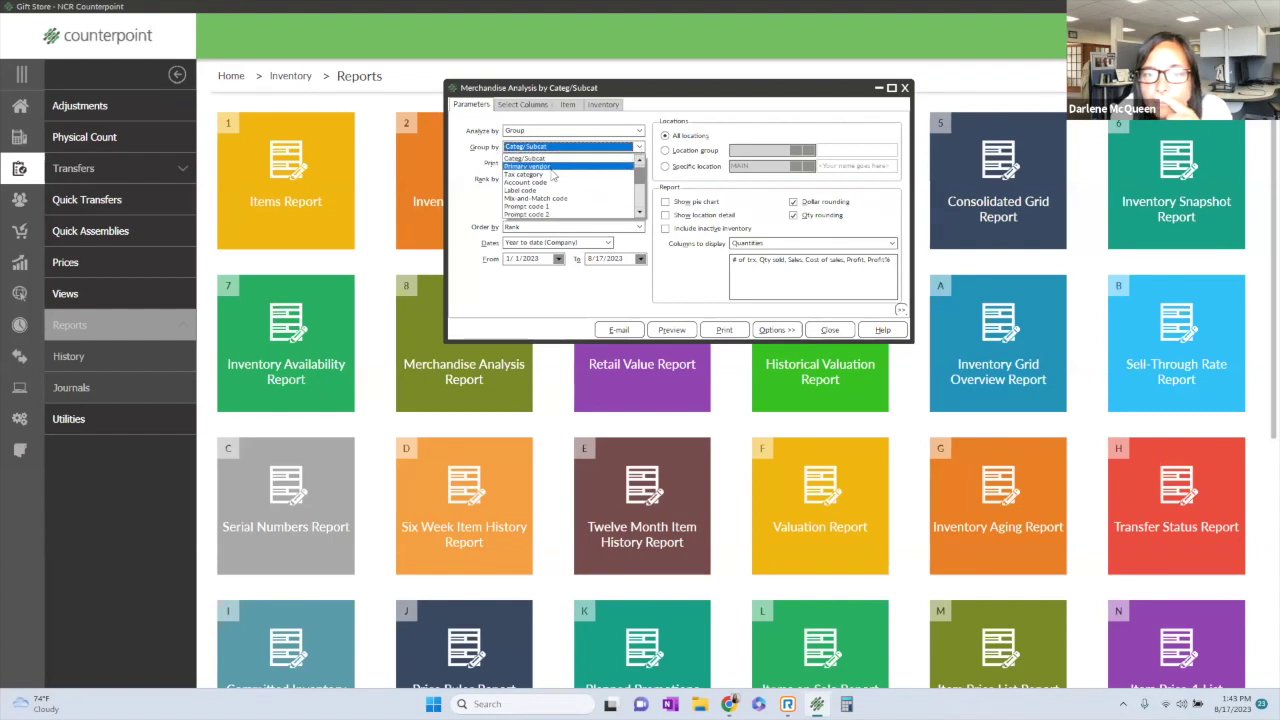
left_click_drag(640, 180, 640, 210)
left_click(513, 184)
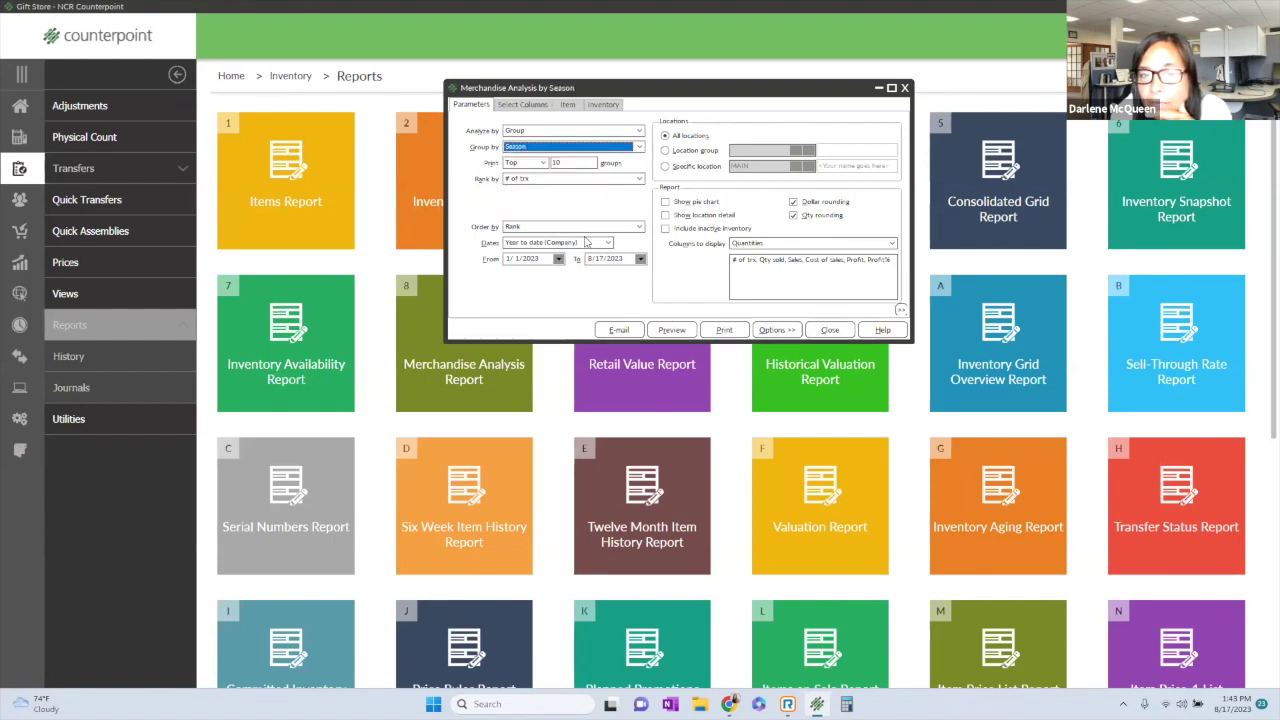
left_click(639, 148)
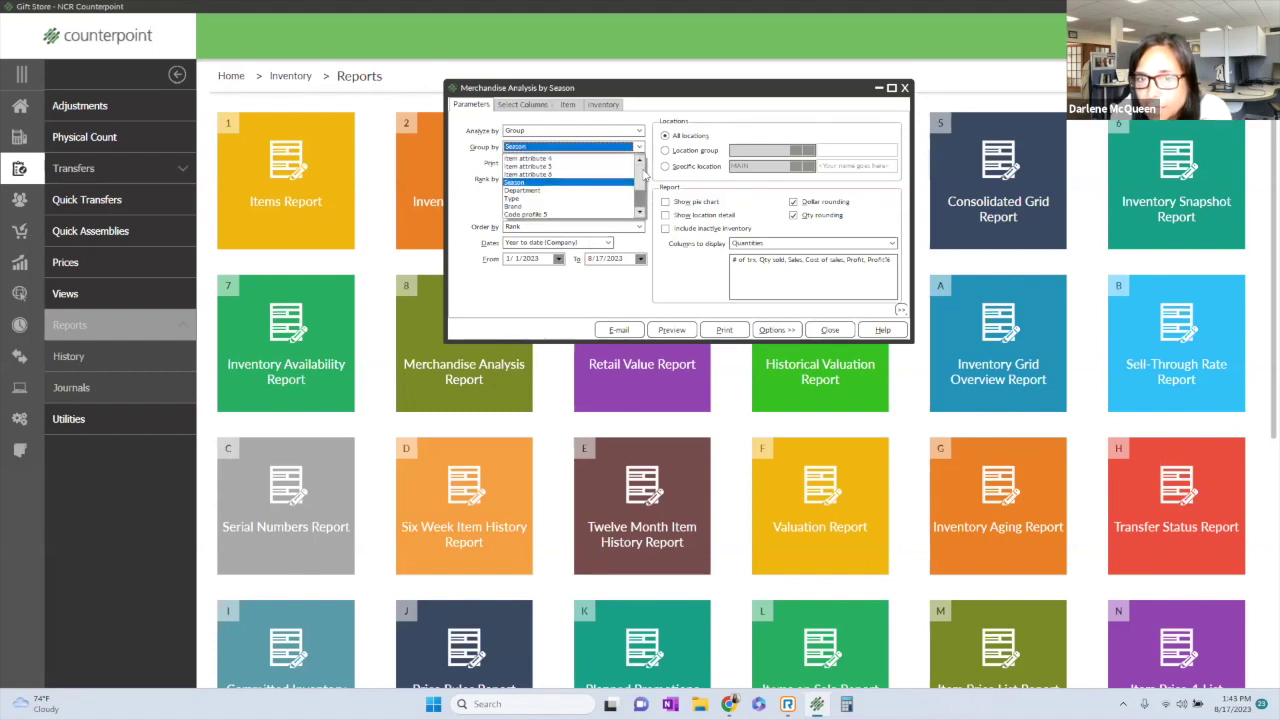
scroll(640, 180, "up", 5)
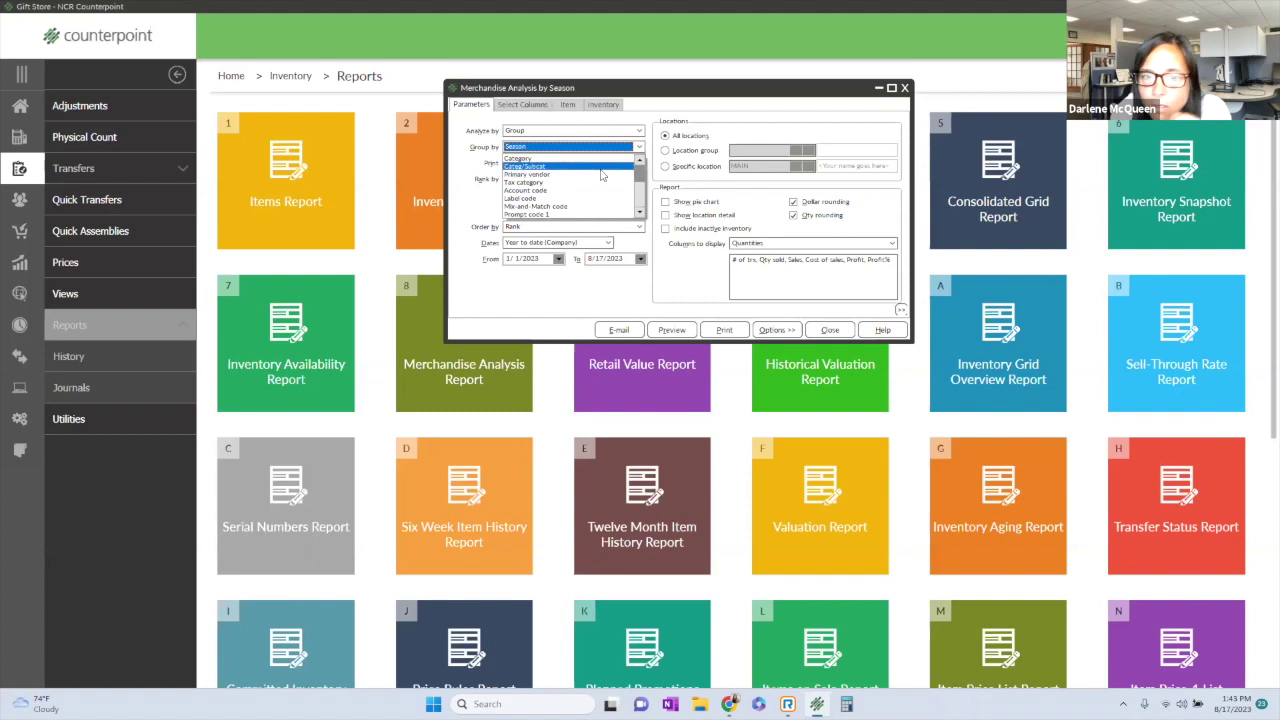
left_click(530, 166)
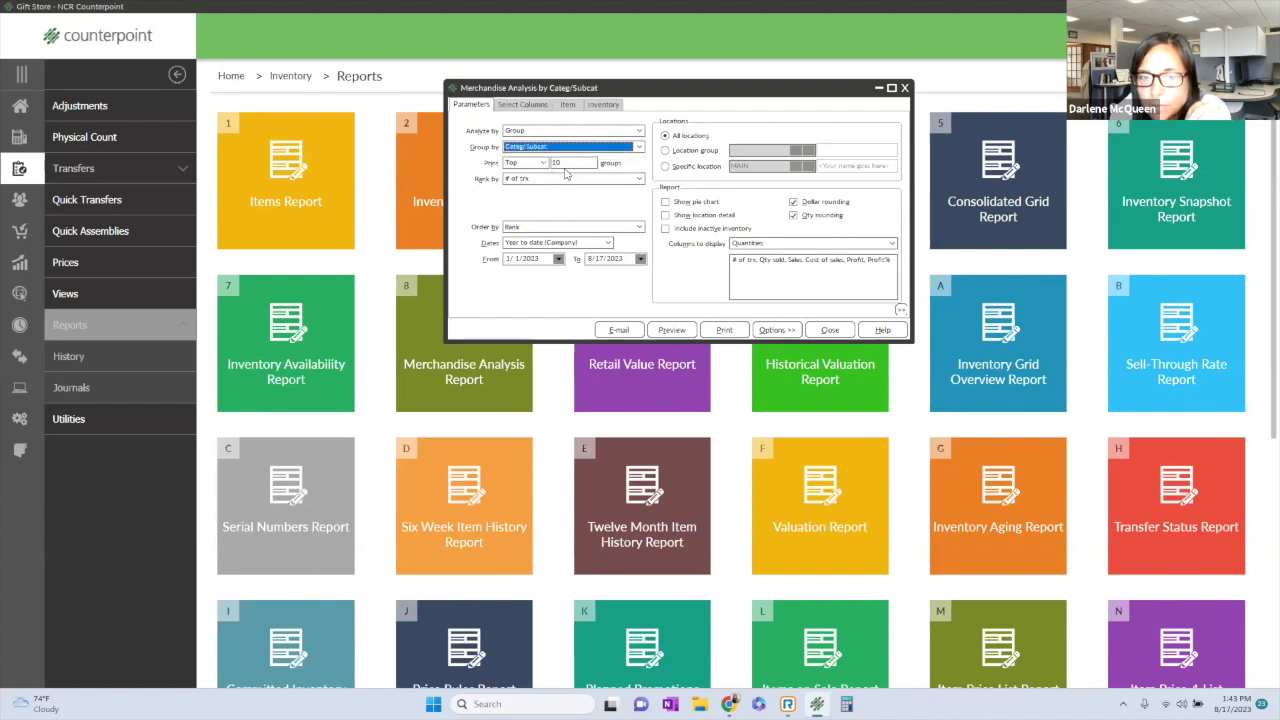
Limit the report to the top 50 groups, ranked by Qty sold and ordered by Rank.
left_click(569, 162)
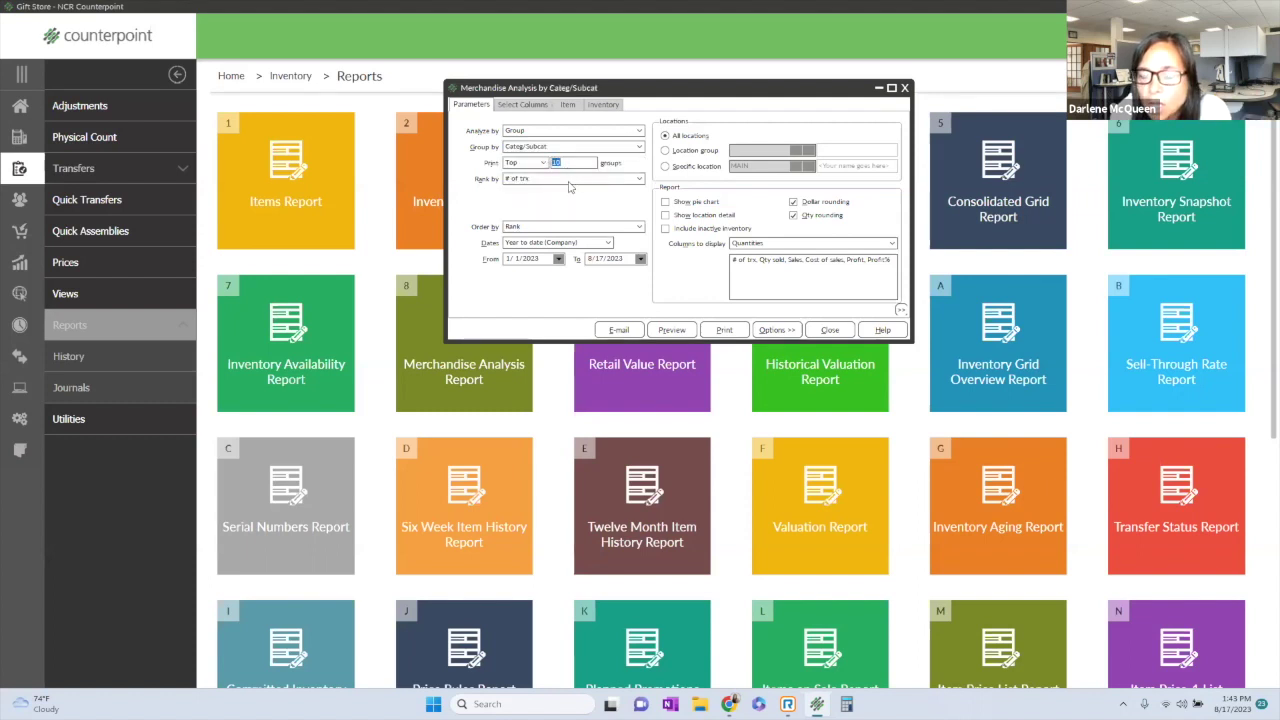
type("50")
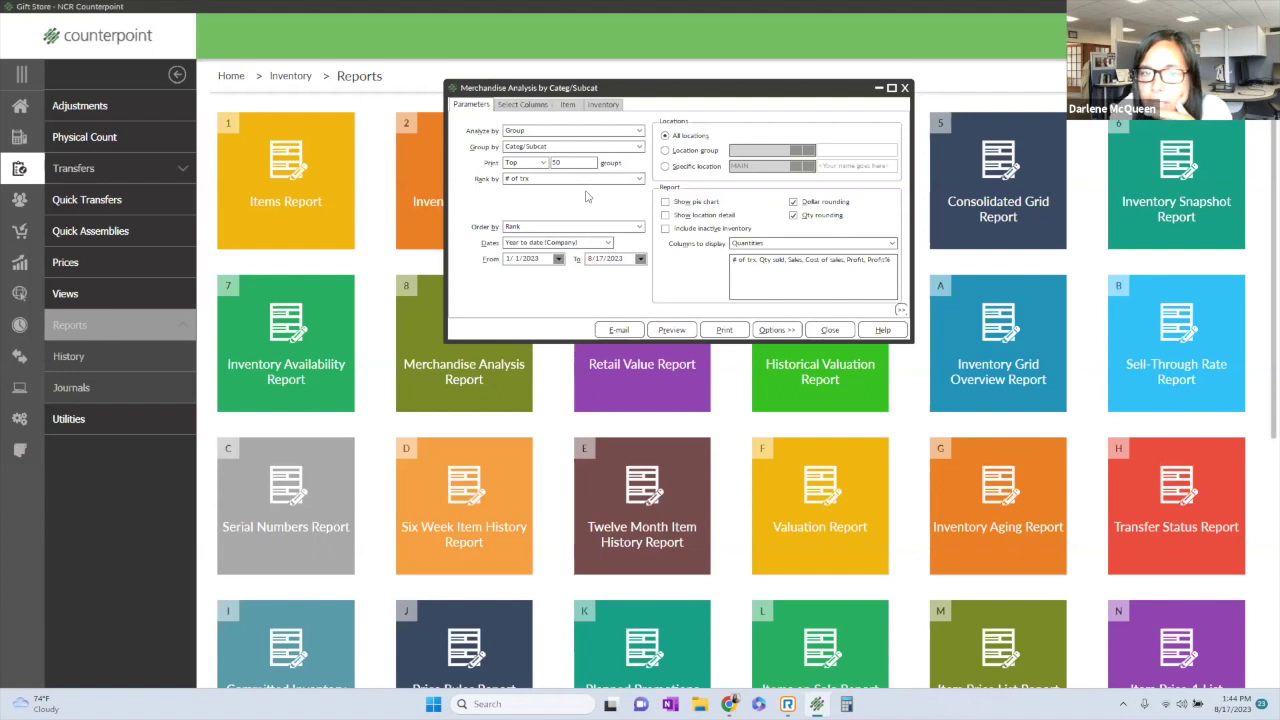
left_click(636, 179)
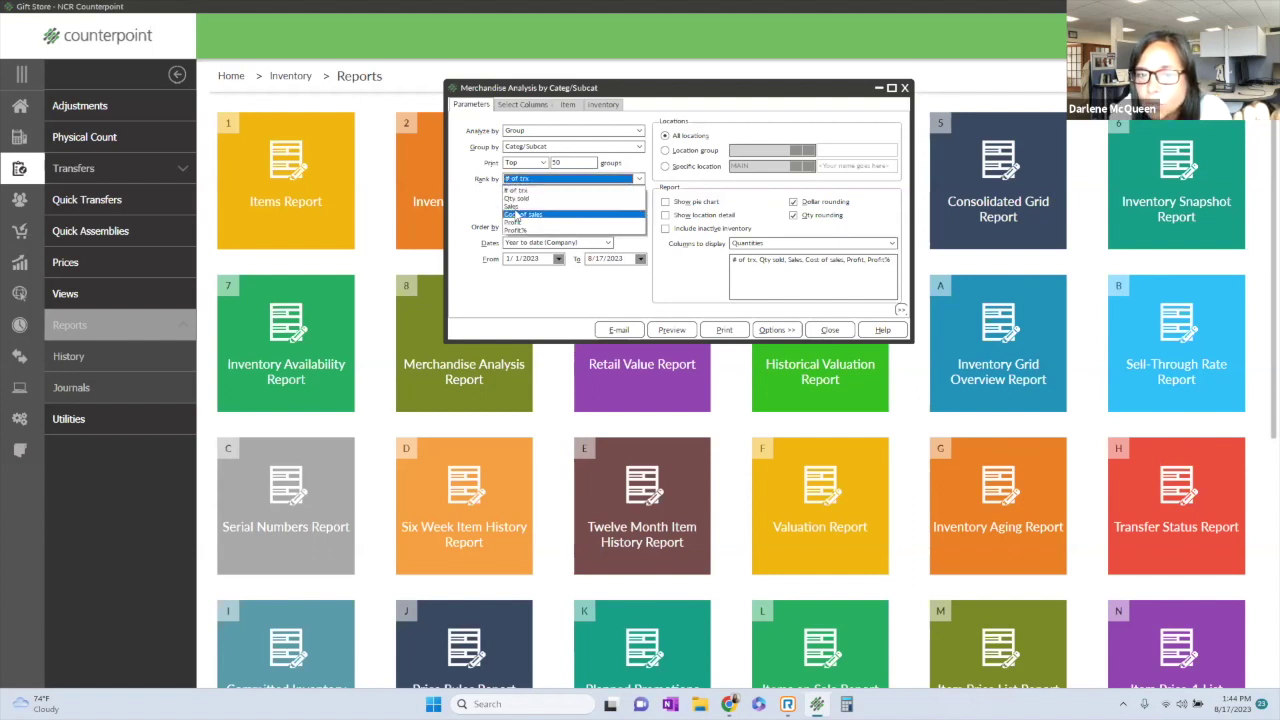
left_click(518, 199)
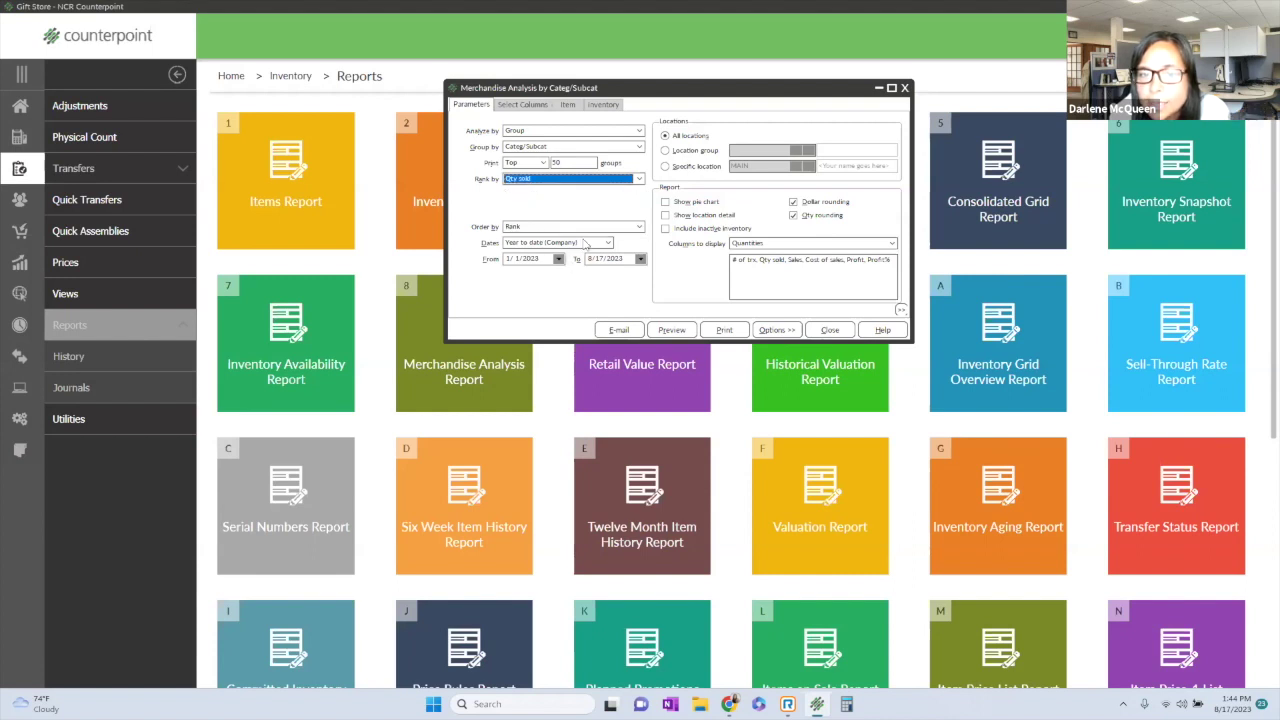
left_click(639, 227)
left_click(600, 238)
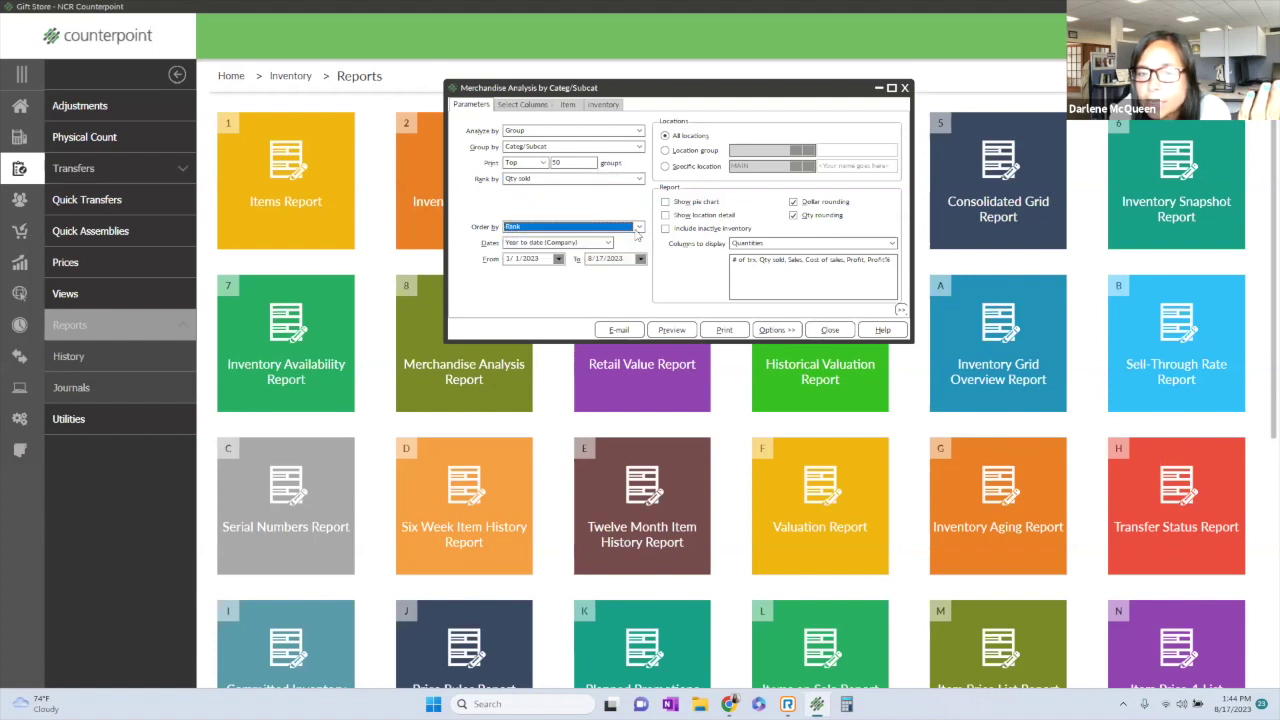
Set the report's starting date to 1/1/2022 and include the pie chart.
left_click(601, 245)
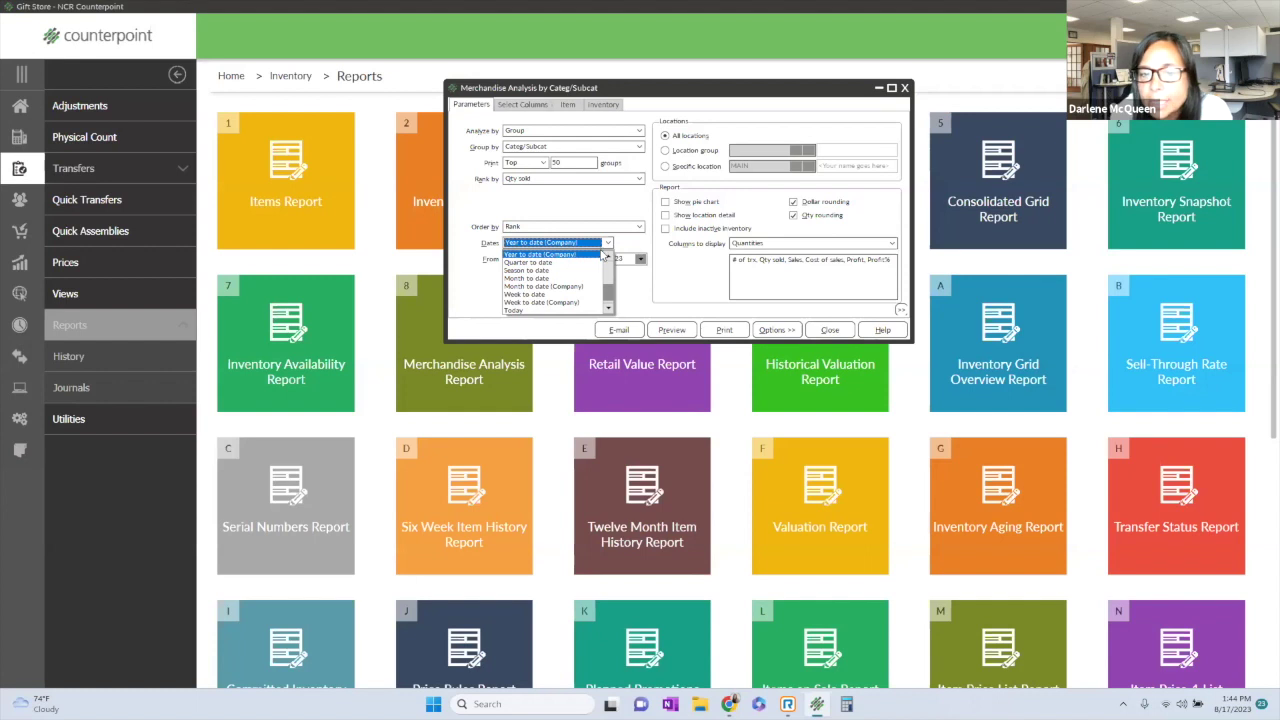
left_click(643, 300)
left_click(544, 258)
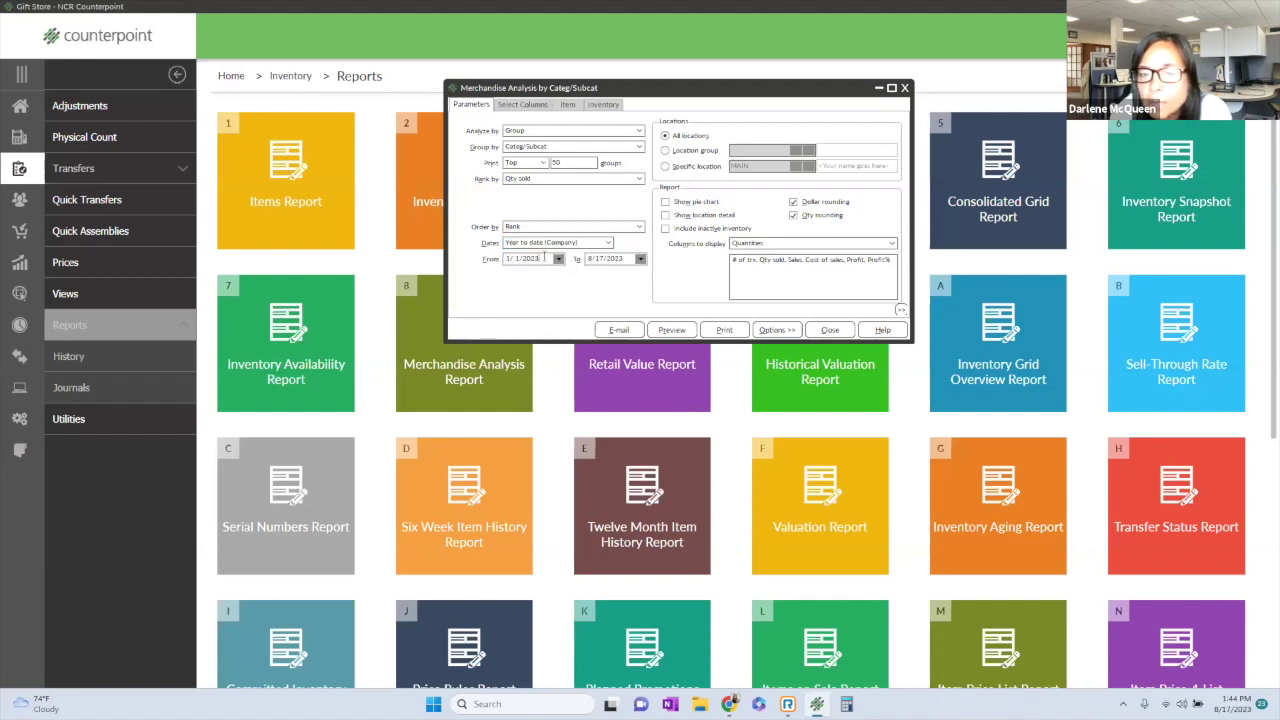
type("3")
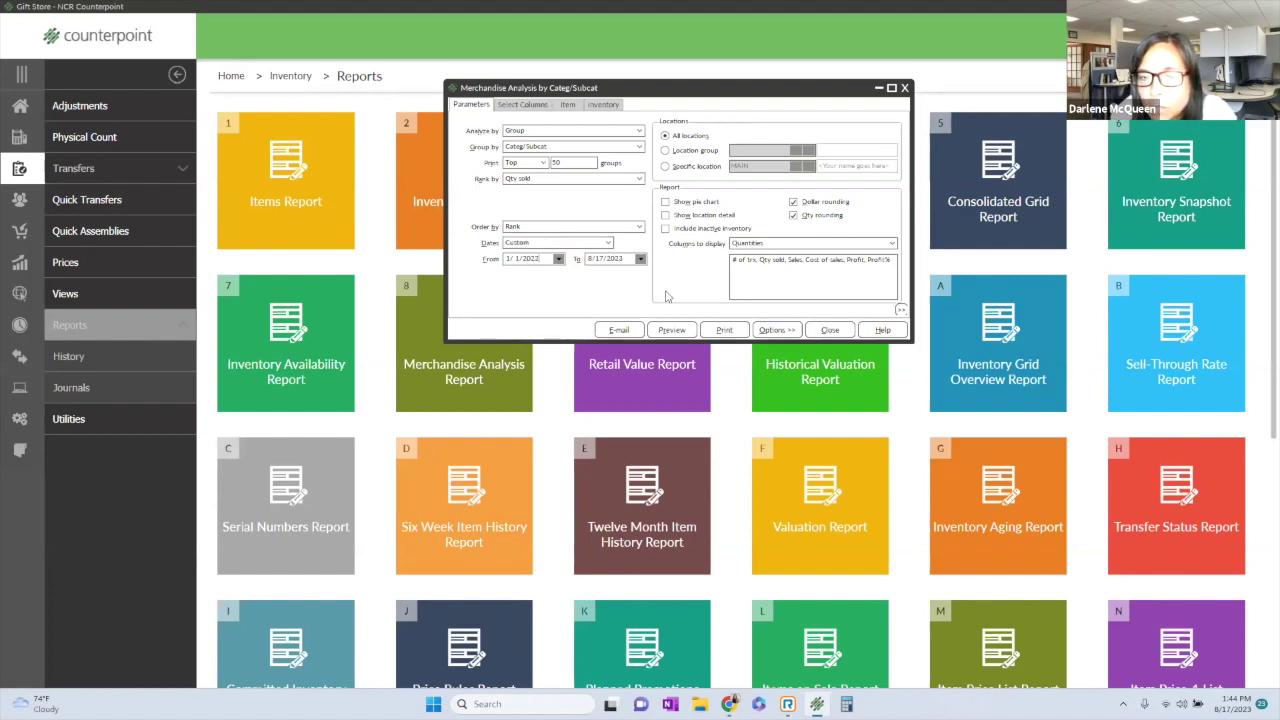
left_click(665, 202)
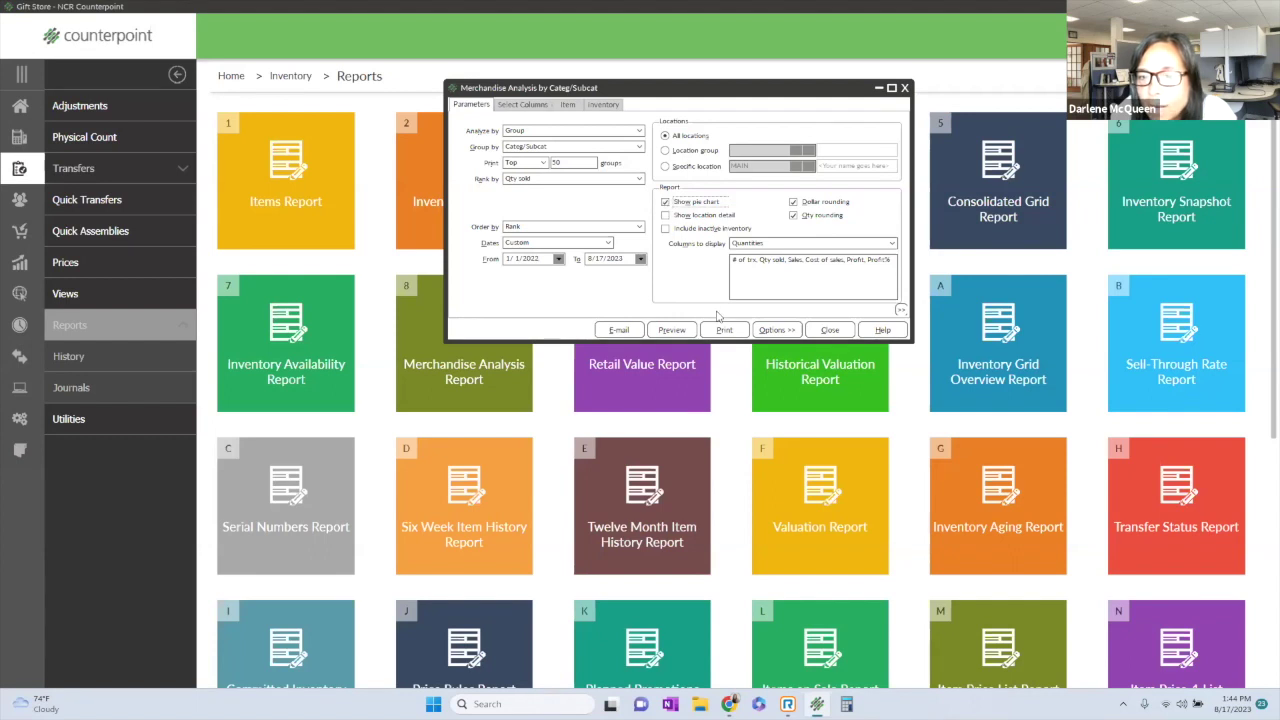
Review the report's display columns, remove Profit% from the visible ones and add Returns.
left_click_drag(733, 262, 907, 264)
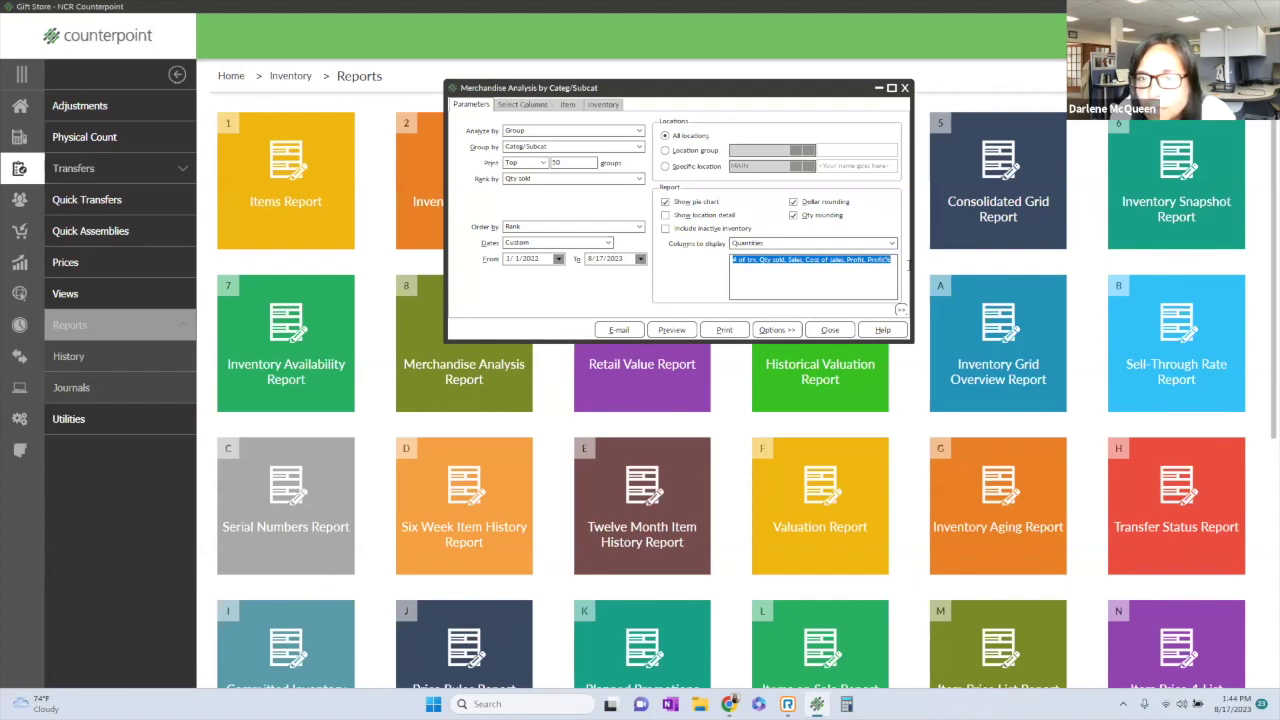
left_click(672, 169)
left_click(518, 107)
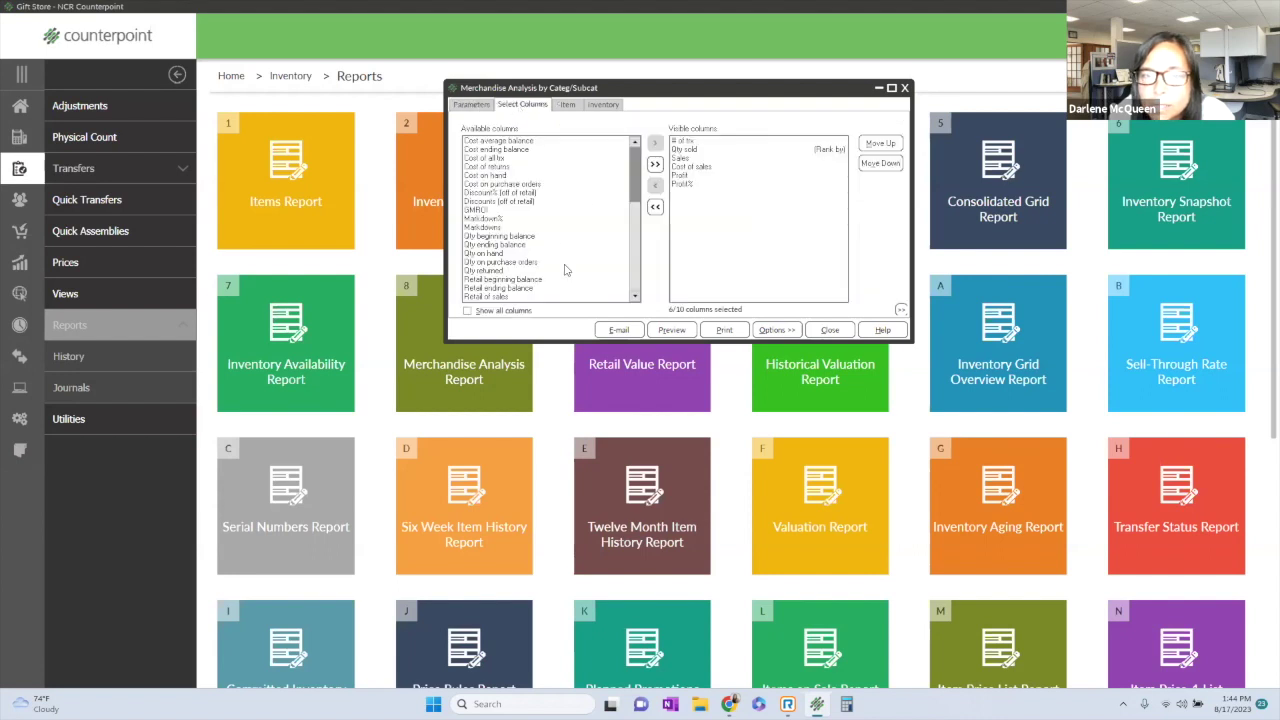
left_click(686, 184)
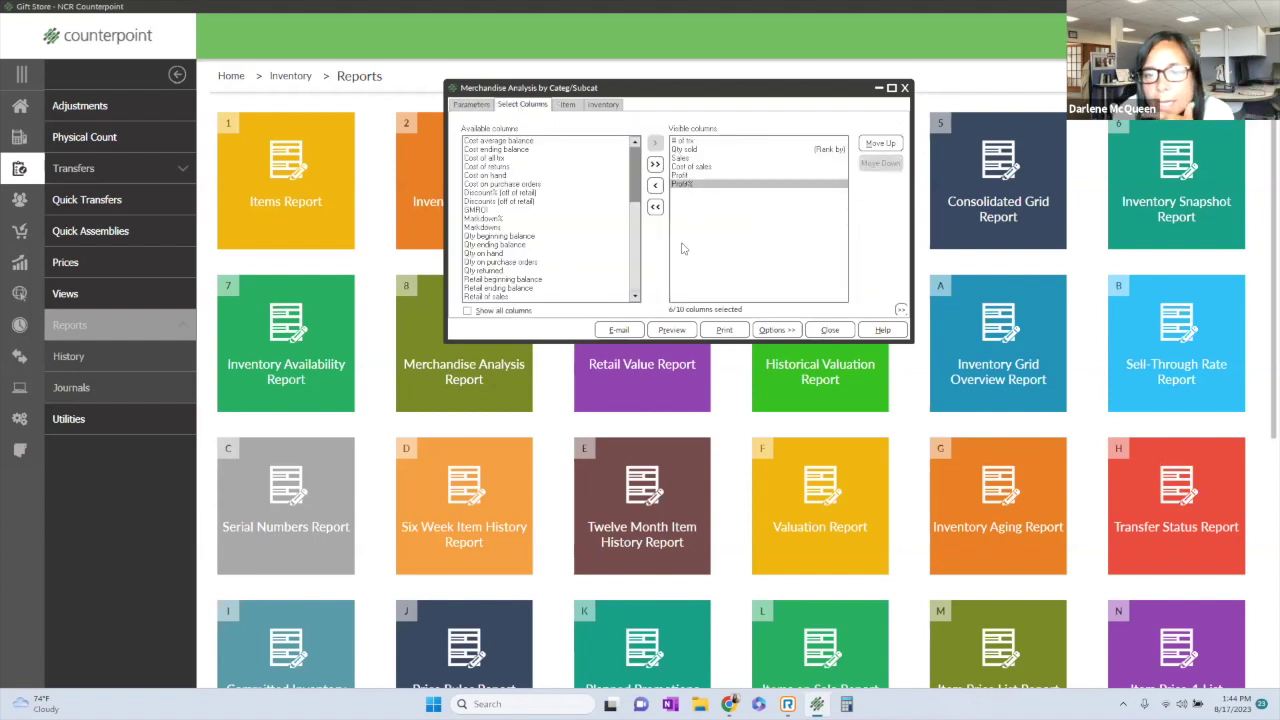
left_click(655, 186)
scroll(636, 298, "down", 3)
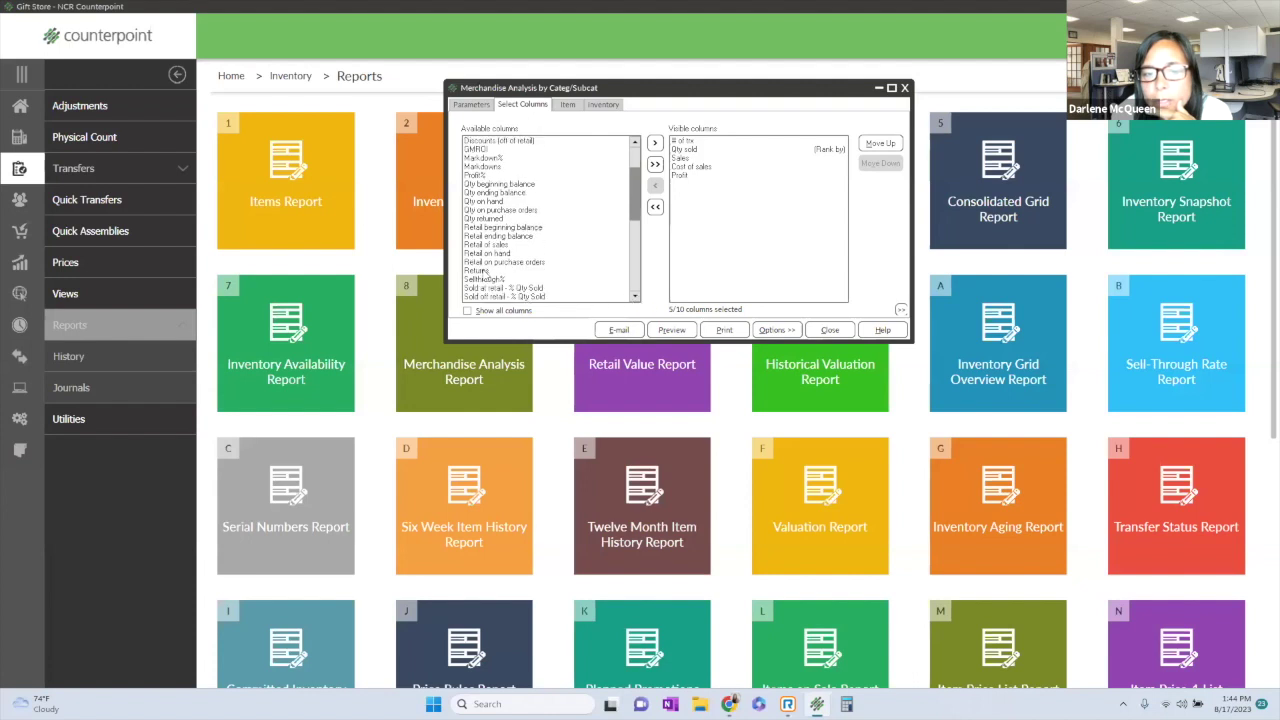
left_click(486, 271)
left_click(655, 143)
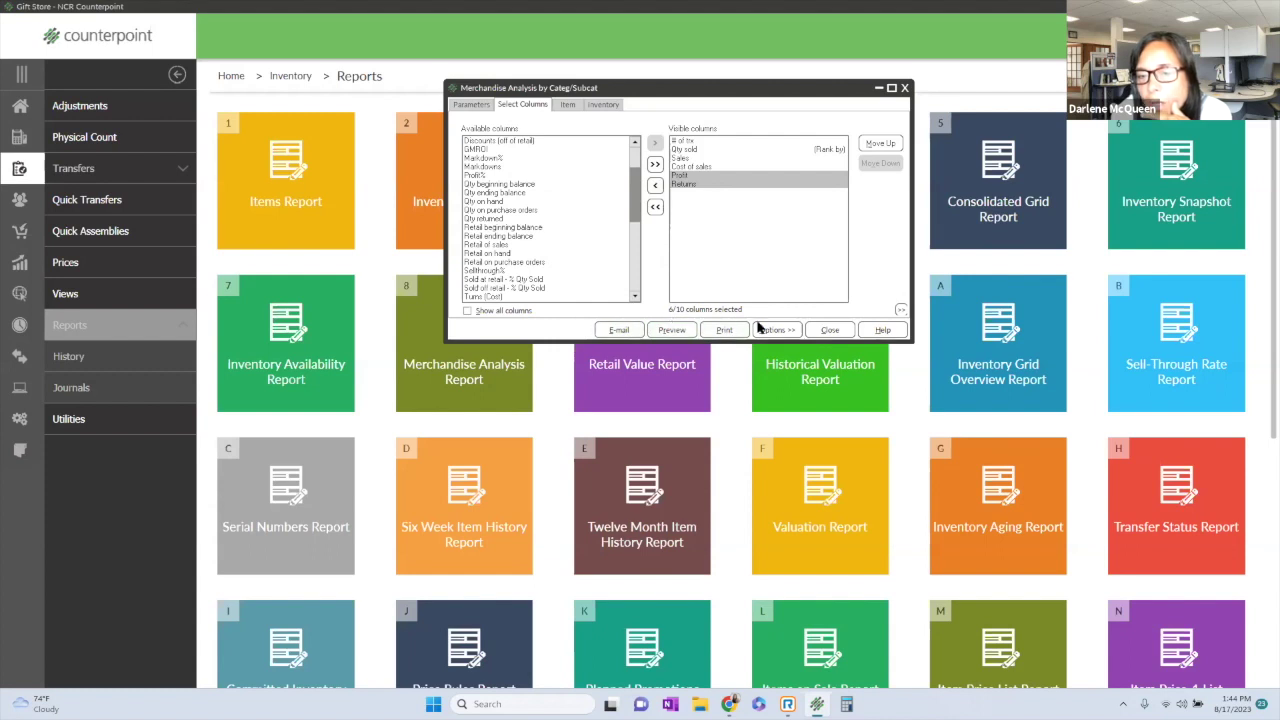
Customize the report's item filter by adding a Season condition and return it to the simplified view.
left_click(570, 104)
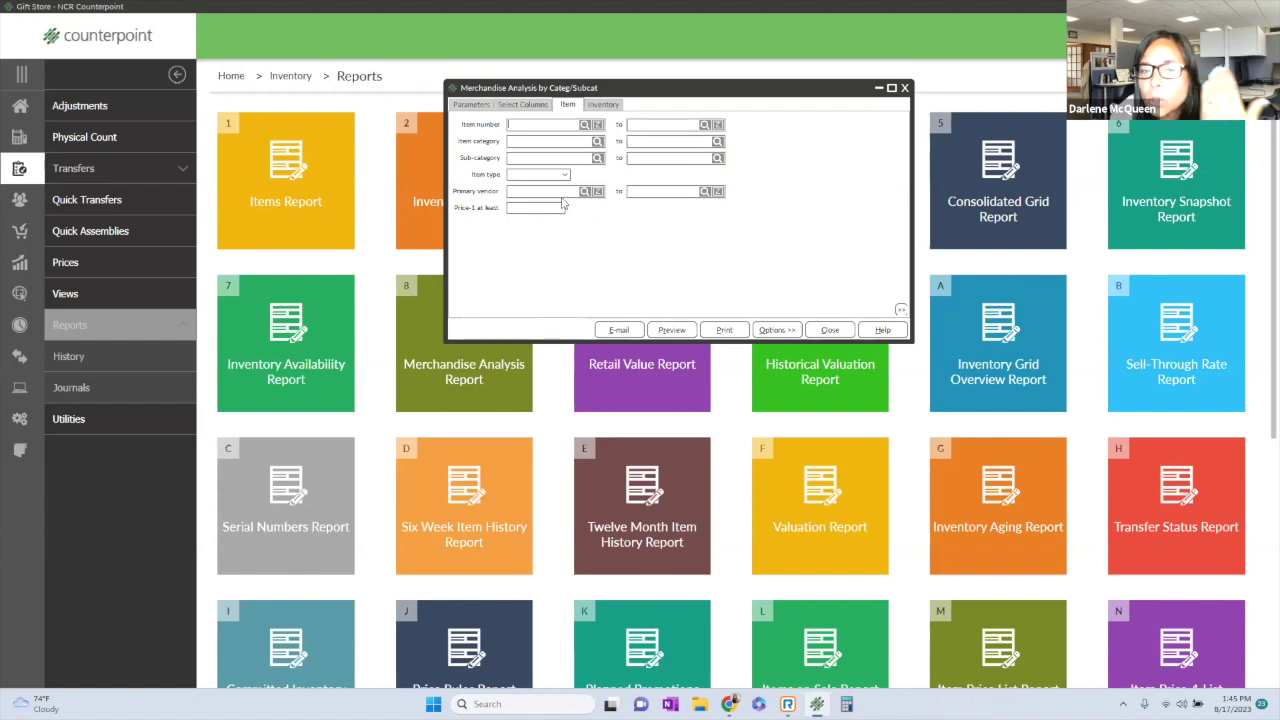
right_click(606, 252)
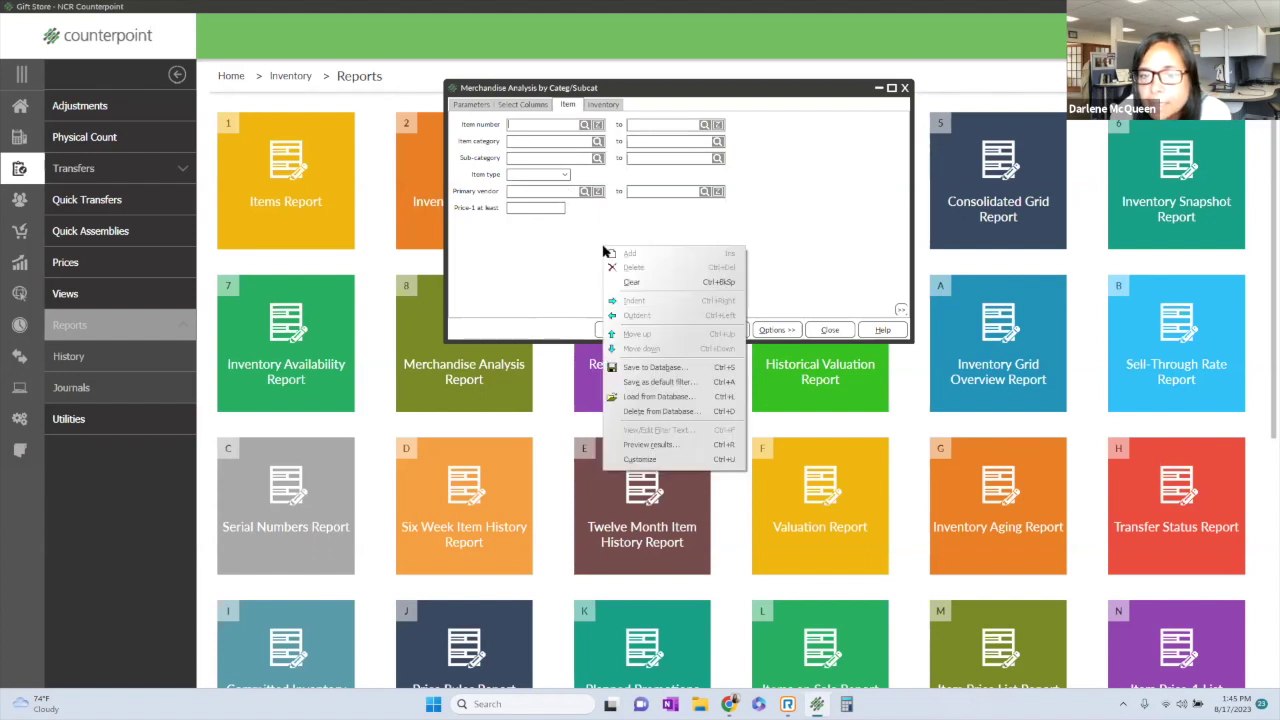
left_click(658, 460)
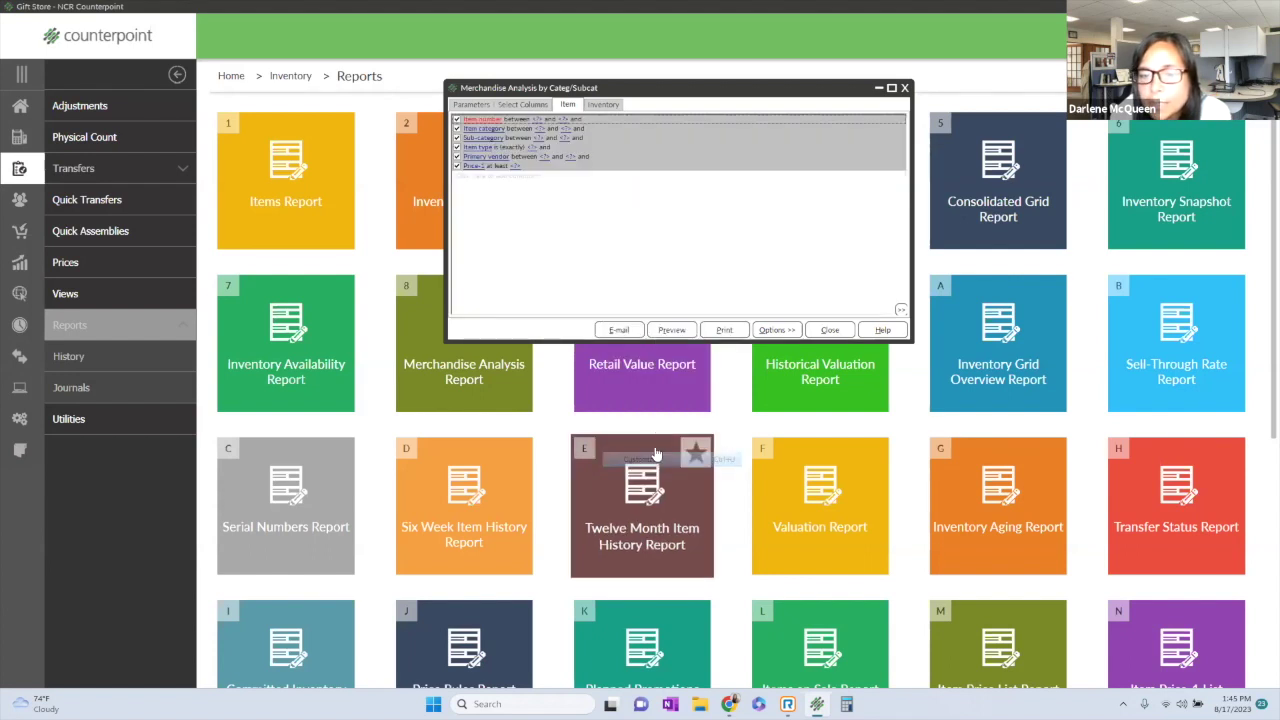
left_click(485, 177)
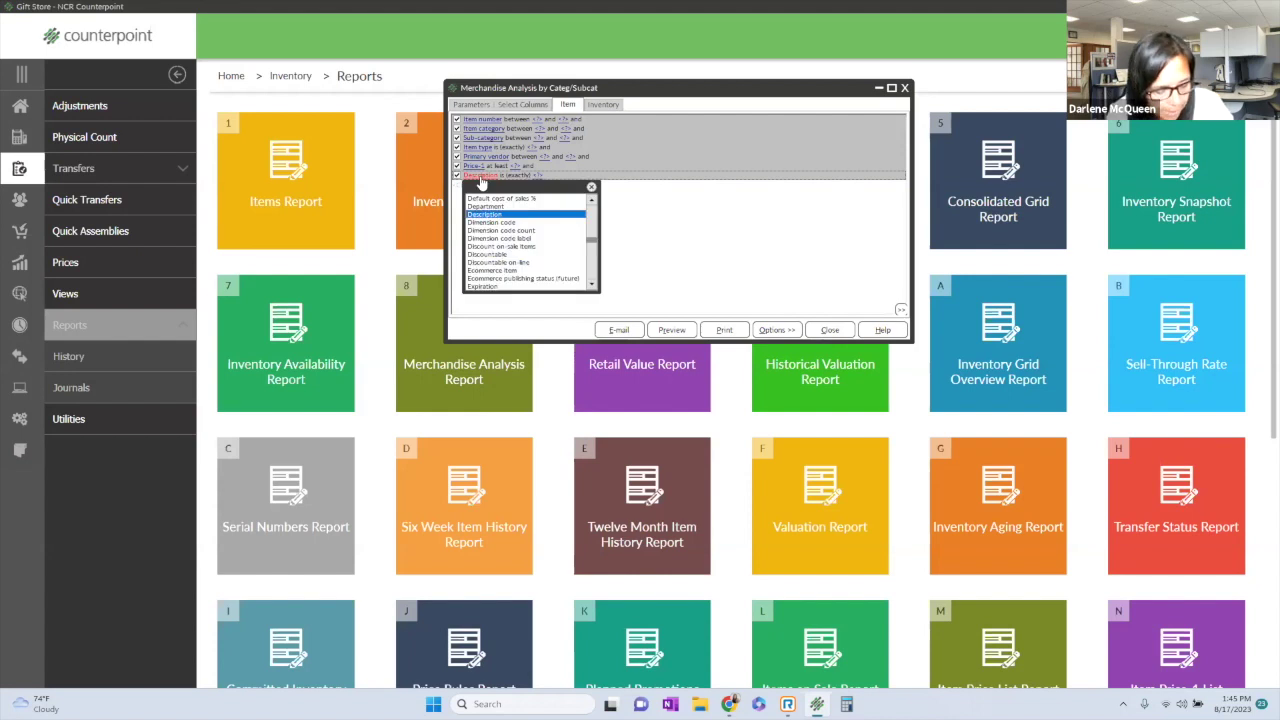
scroll(520, 260, "down", 10)
left_click(525, 287)
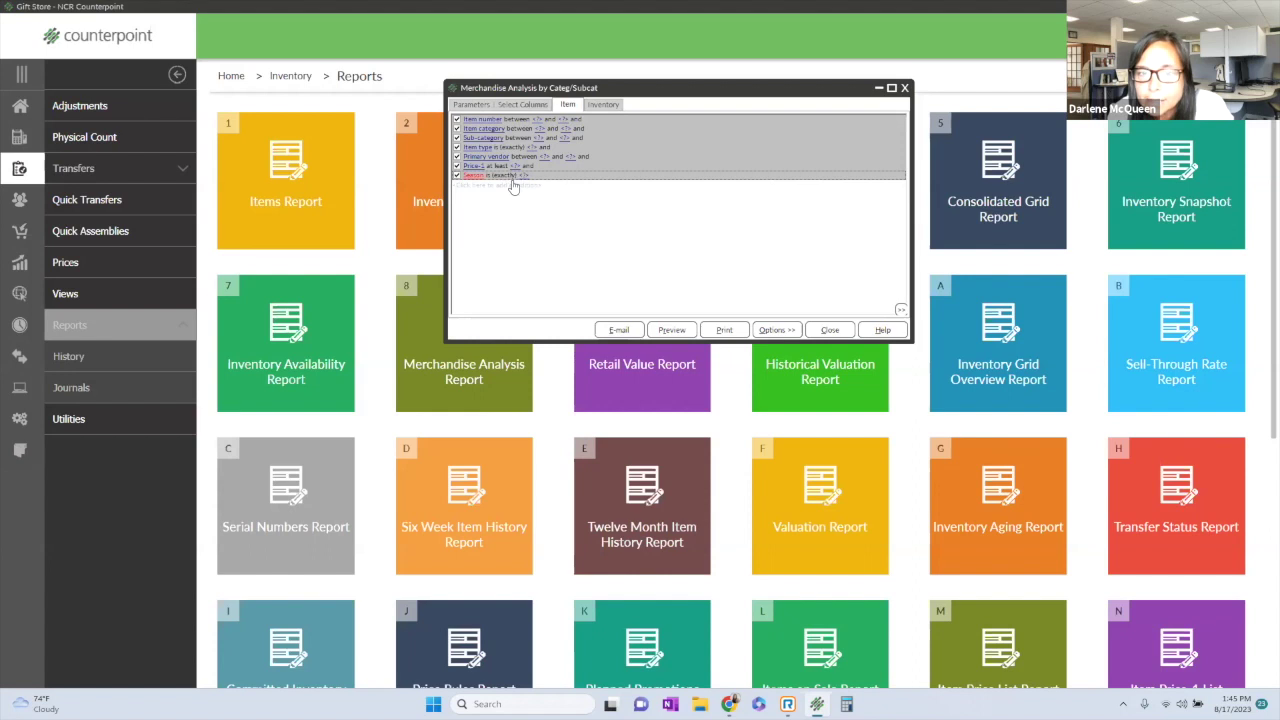
right_click(537, 208)
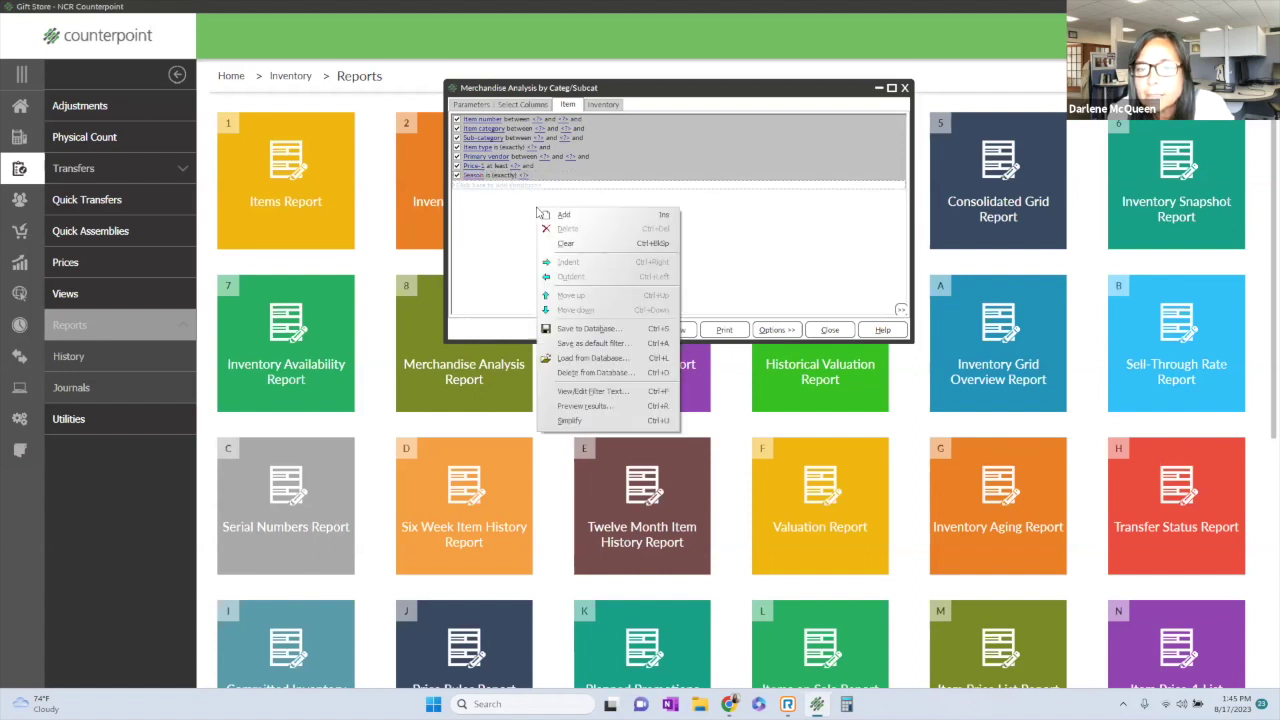
left_click(598, 424)
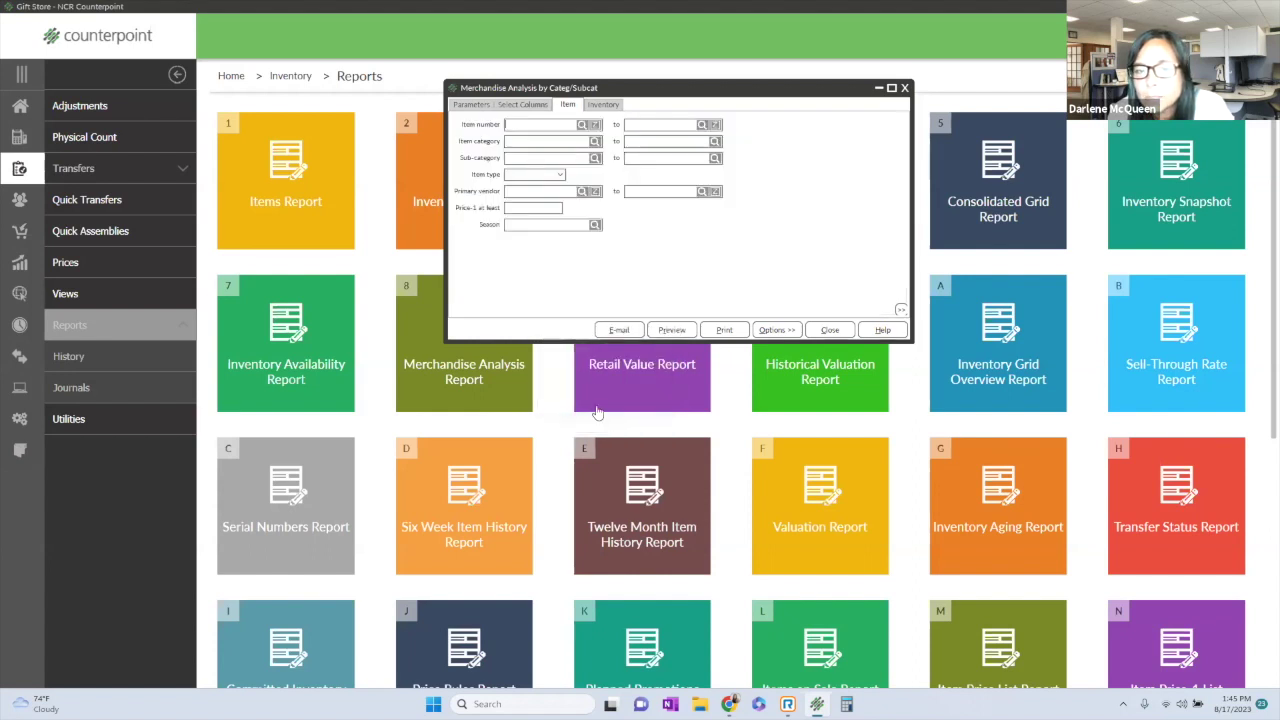
Review the available Season codes and the report's inventory filter fields without setting any filter, and return to the report parameters.
left_click(595, 226)
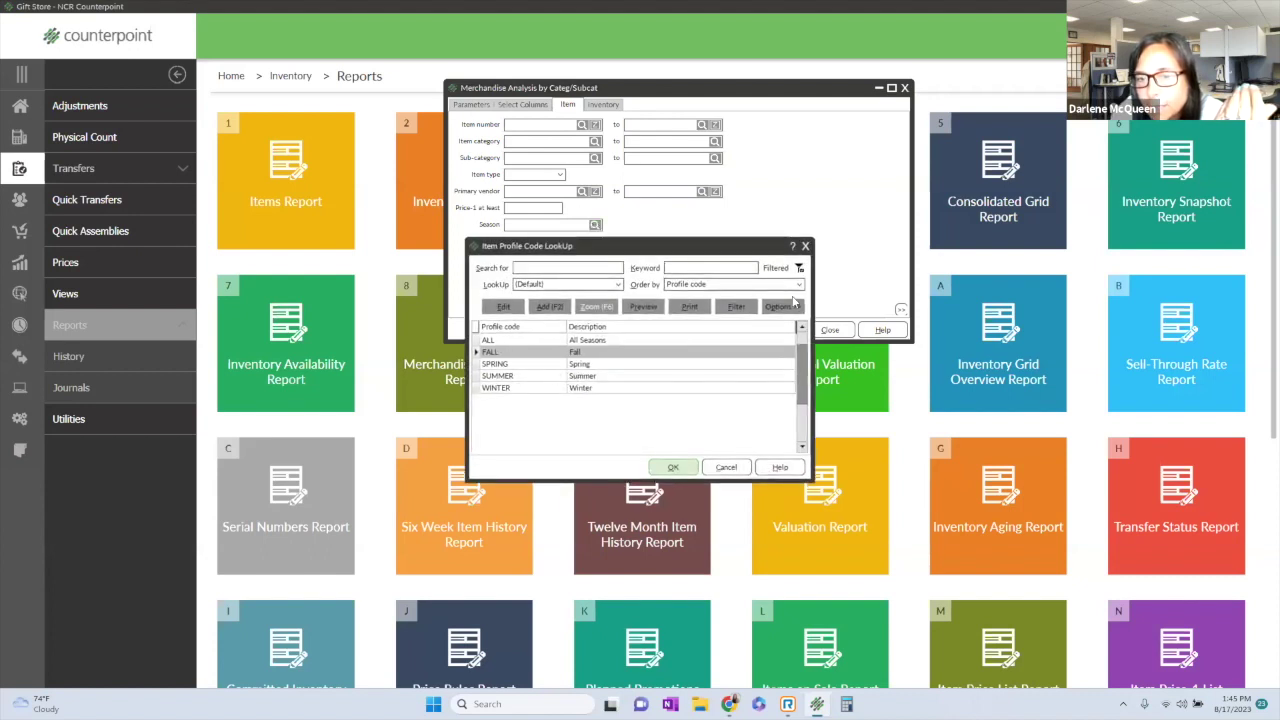
left_click(806, 246)
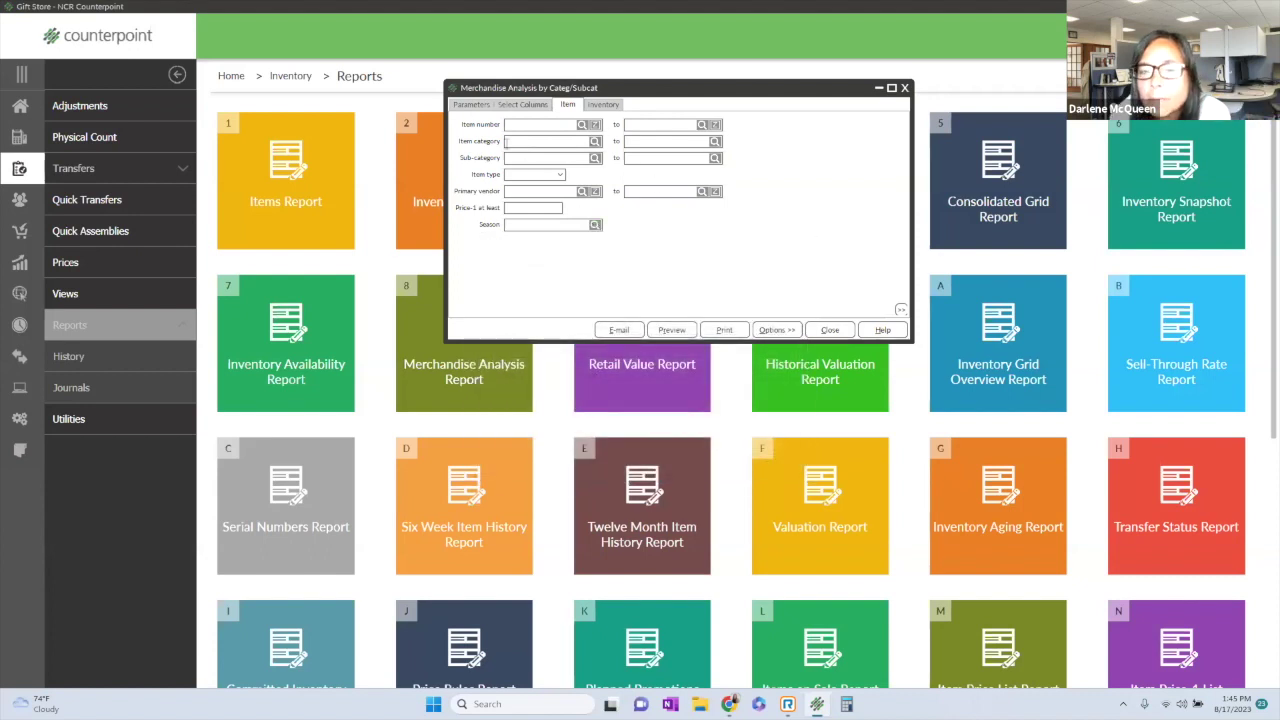
left_click(603, 104)
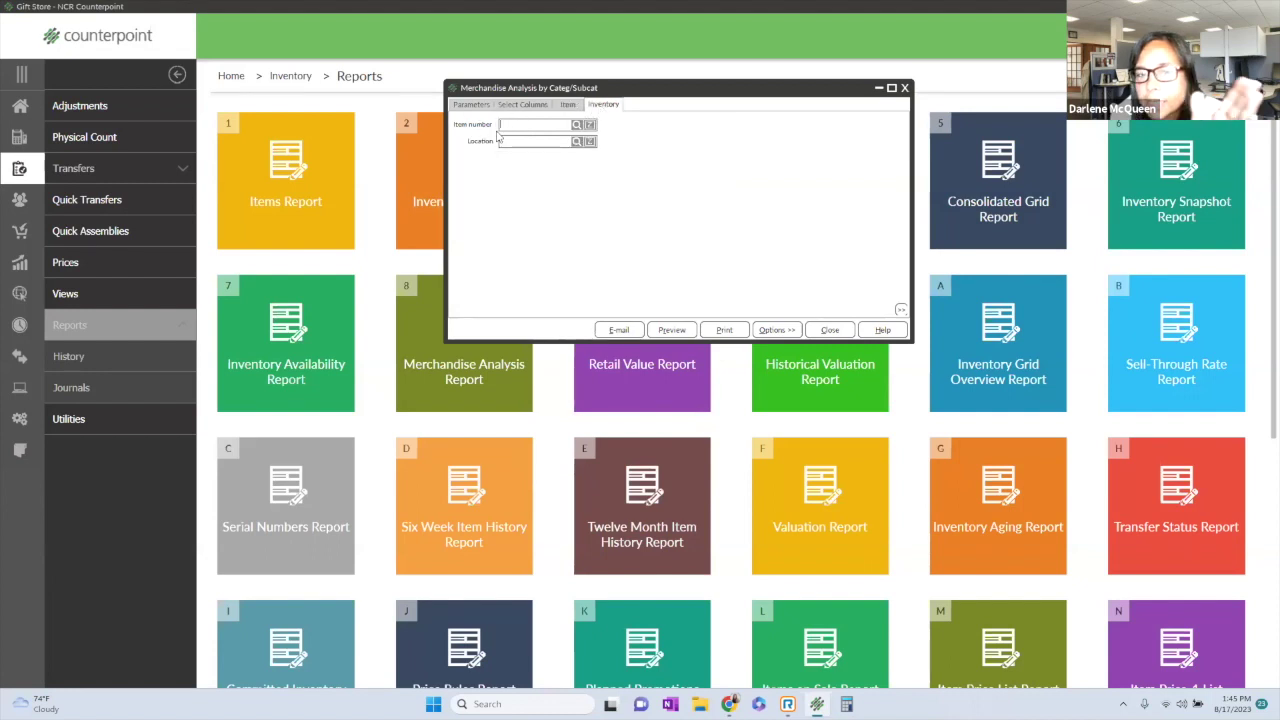
left_click(476, 106)
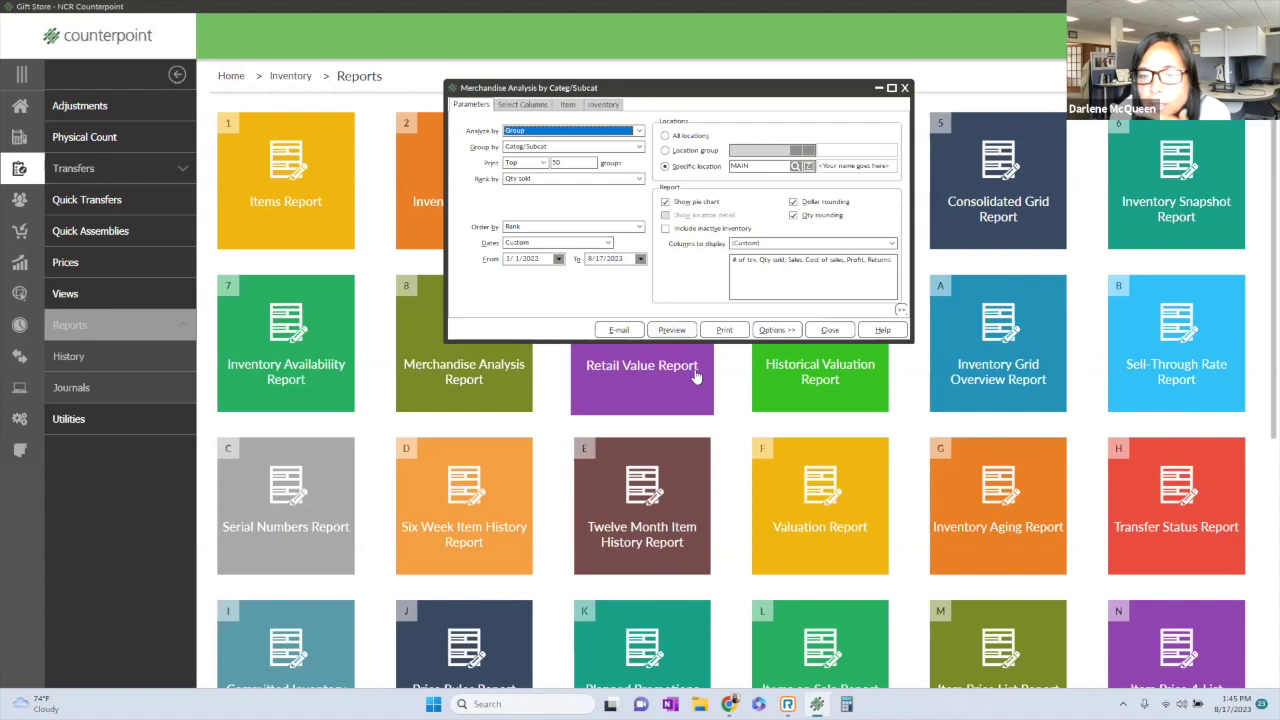
Preview the Merchandise Analysis by Categ/Subcat report in an enlarged window, close the report and return to the home page.
left_click(673, 331)
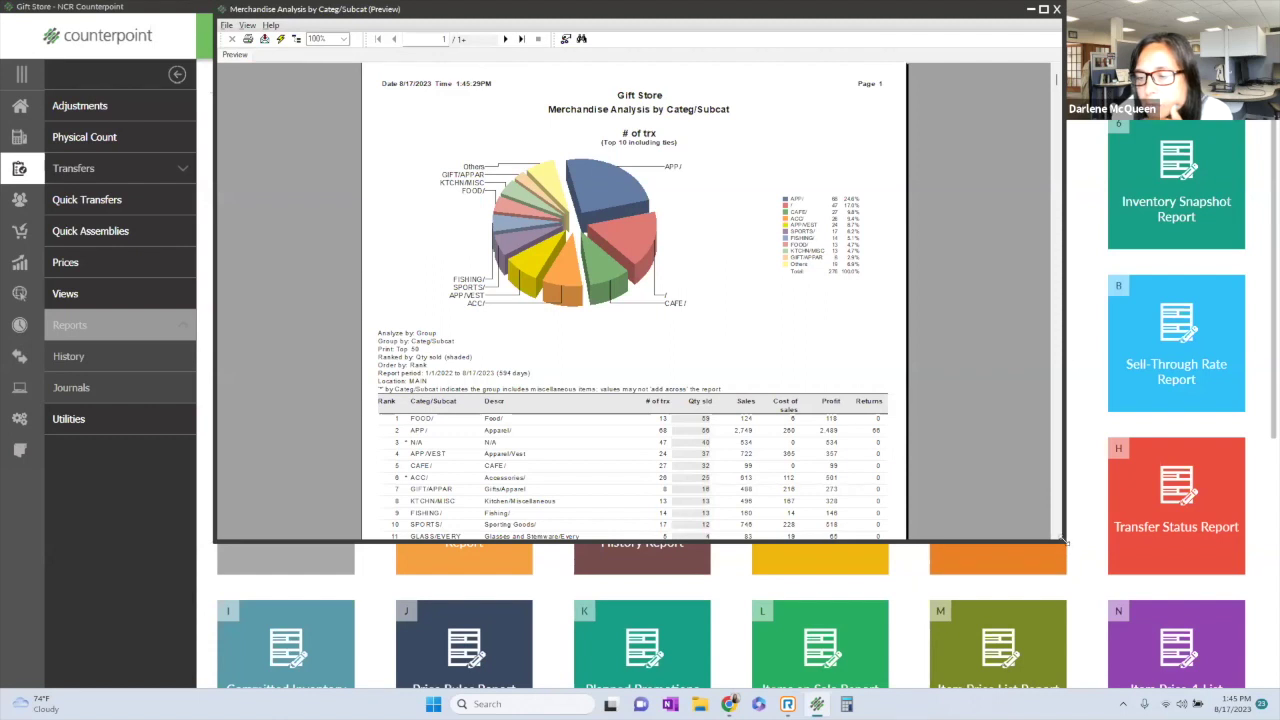
left_click_drag(1064, 541, 1118, 619)
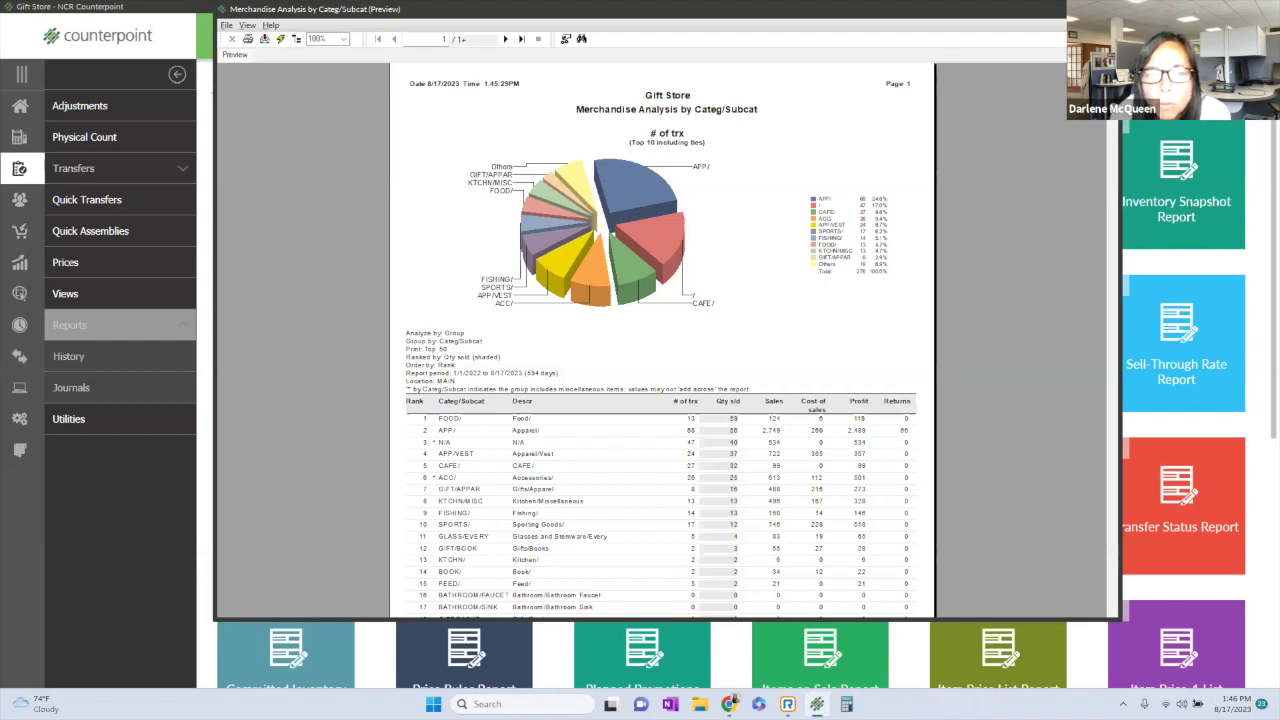
key("Escape")
left_click(848, 334)
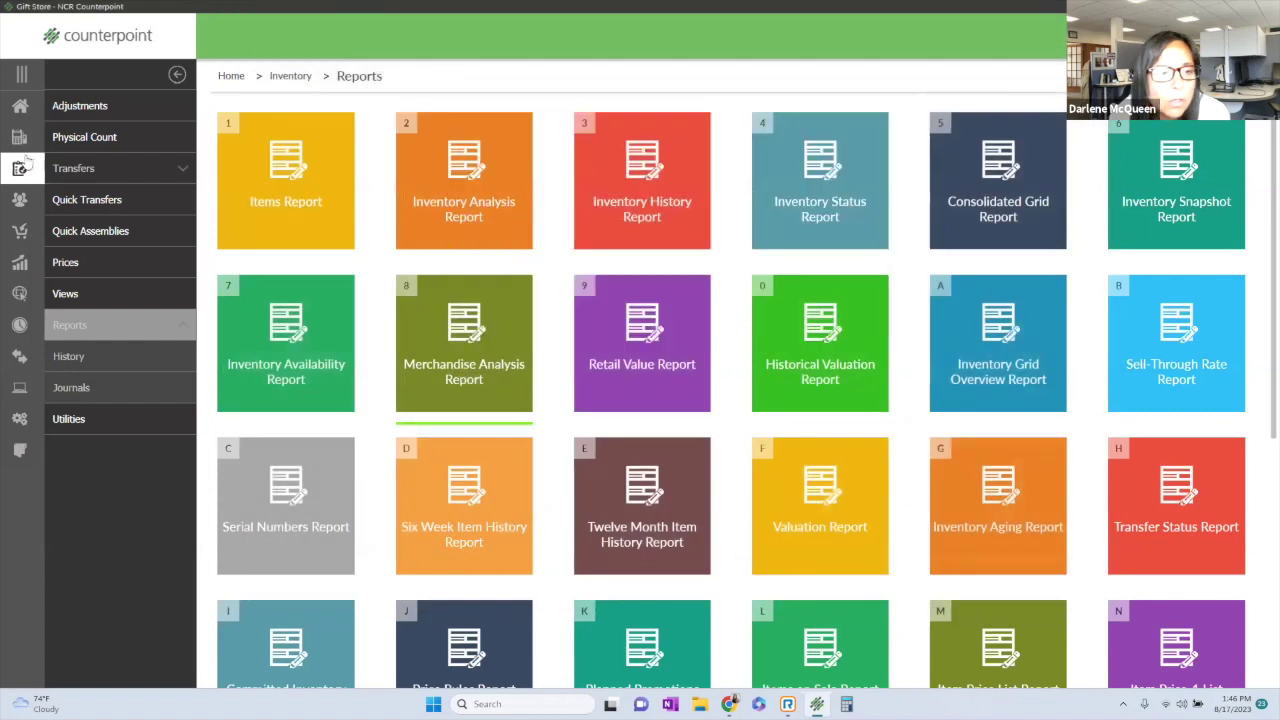
left_click(20, 106)
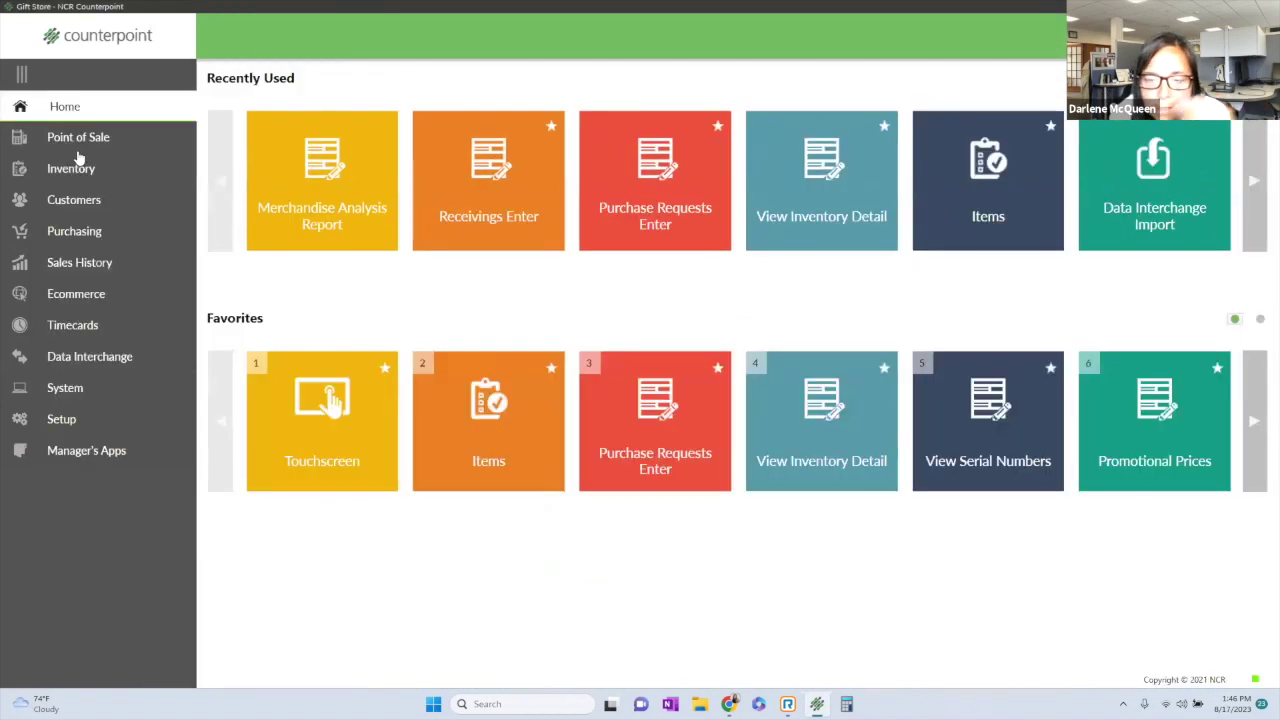